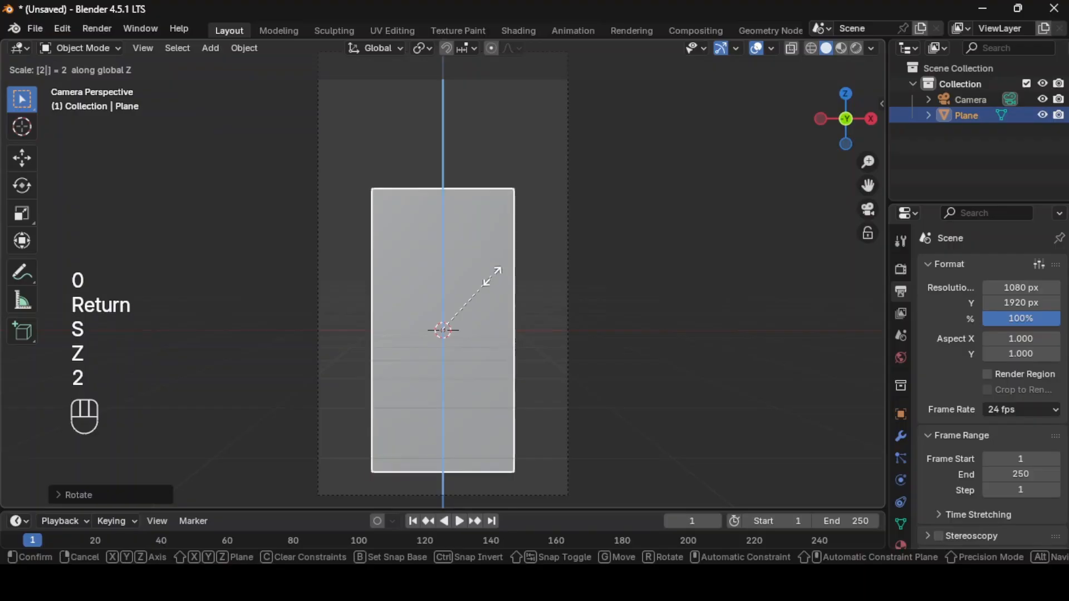
# Confirm the plane's Z scale of 2 and replace the Geometry Nodes workspace's spreadsheet with a 3D viewport showing the camera view.
pyautogui.click(487, 232)
pyautogui.click(766, 28)
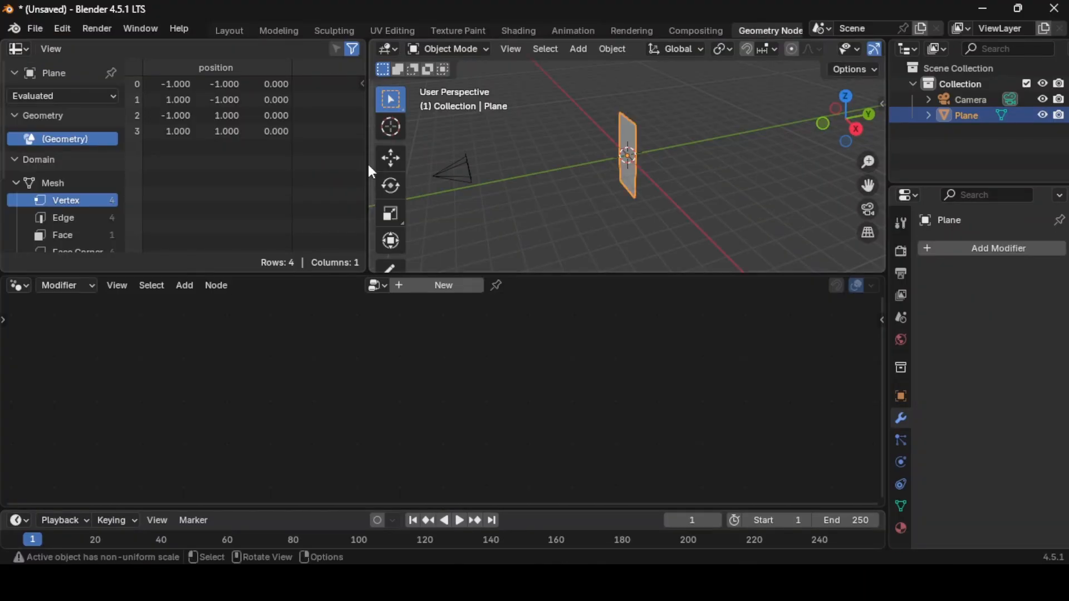
pyautogui.click(27, 48)
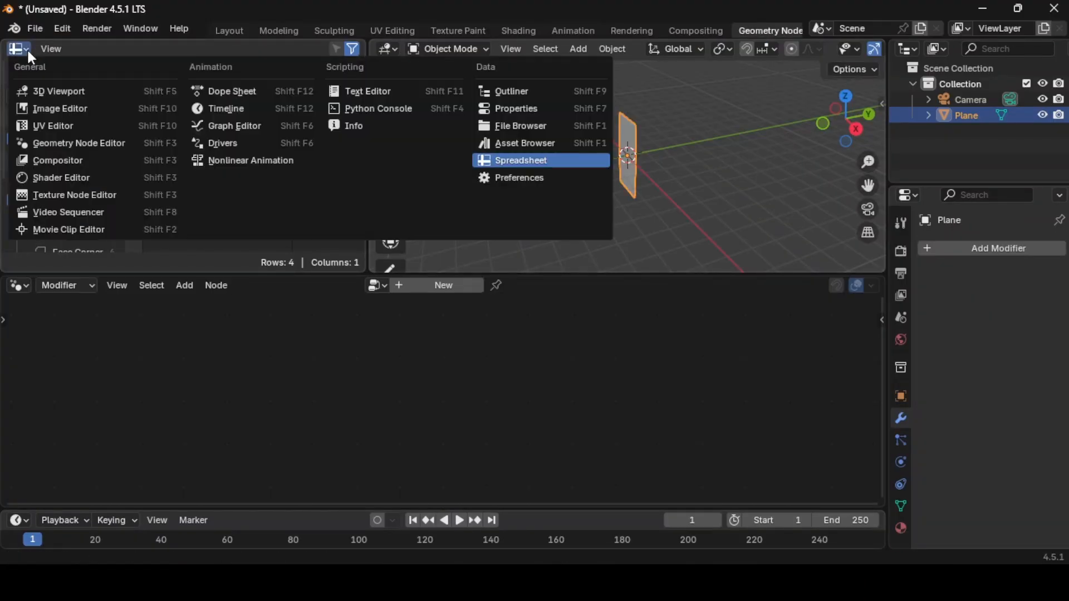
pyautogui.click(29, 89)
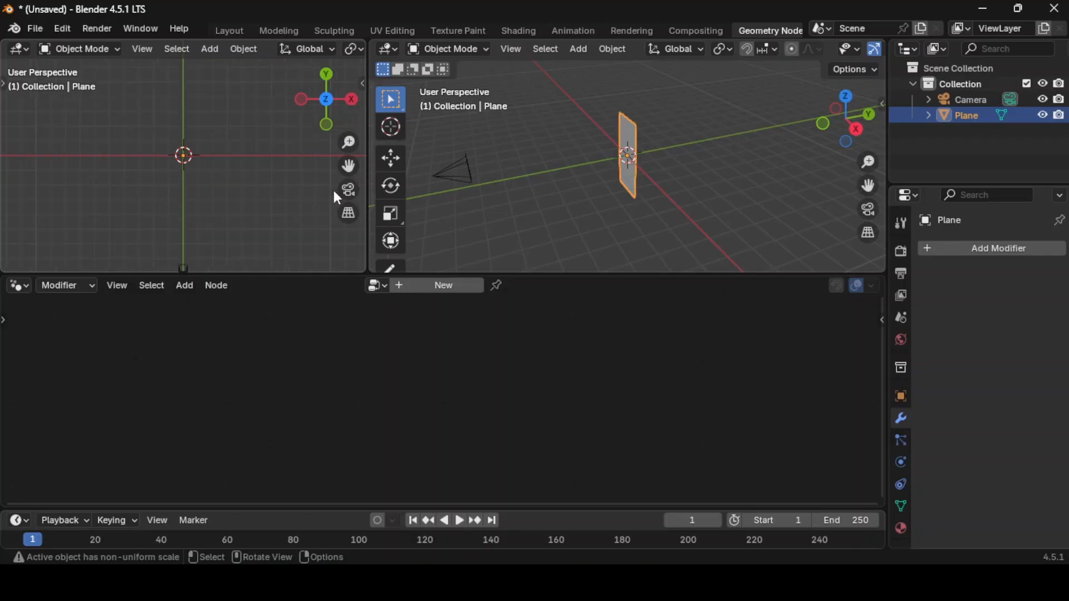
pyautogui.click(348, 190)
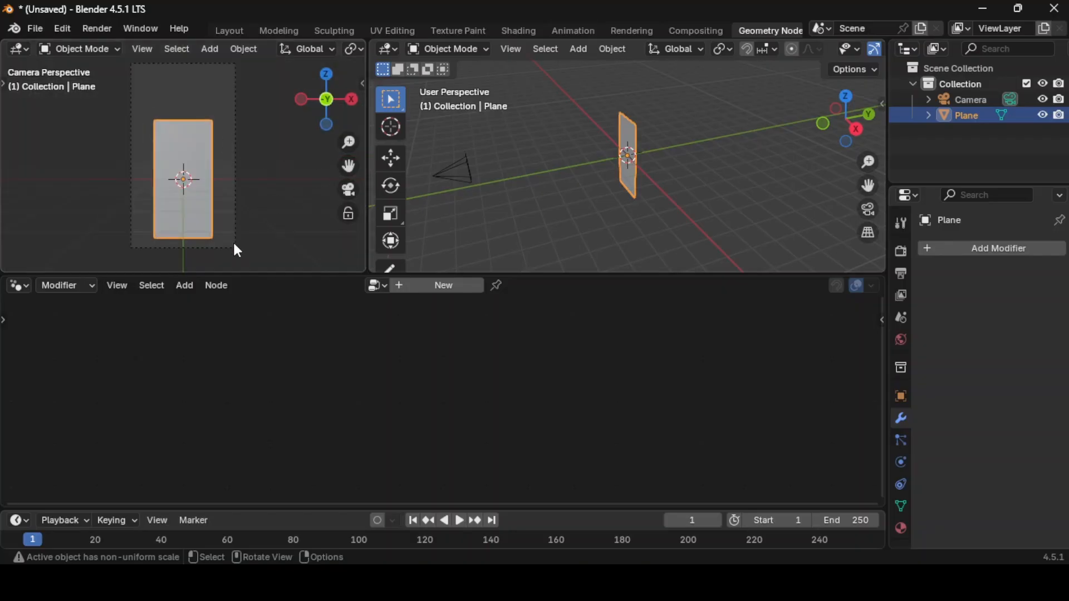
# Move the camera vertically to about Z 0.23 m and forward to about Y -4.36 m so the plane fills the frame.
pyautogui.click(234, 245)
pyautogui.press('g')
pyautogui.press('z')
pyautogui.click(259, 243)
pyautogui.press('g')
pyautogui.press('z')
pyautogui.press('z')
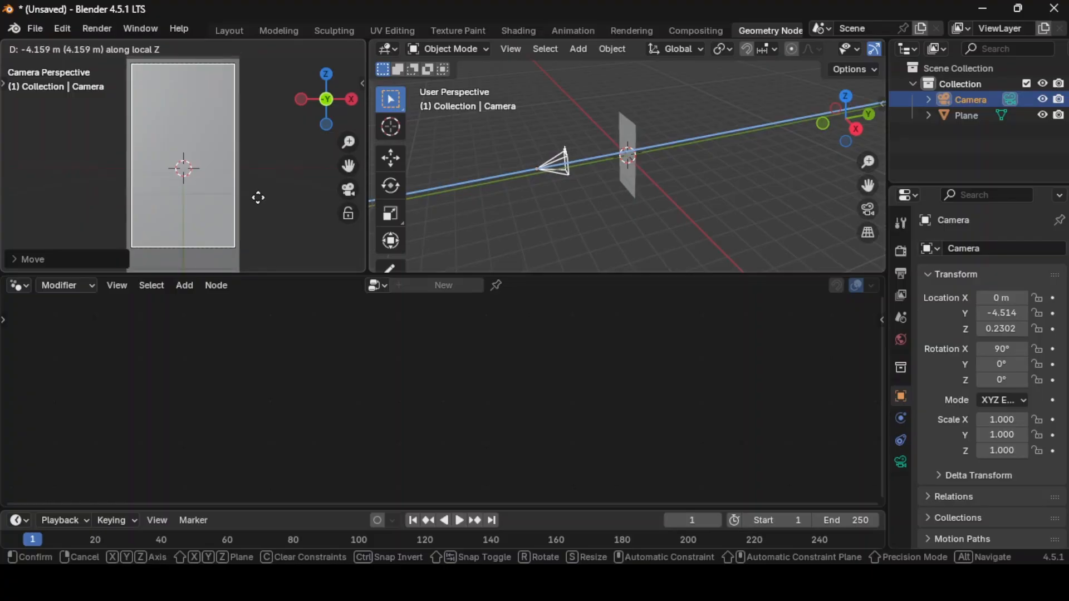
pyautogui.click(257, 195)
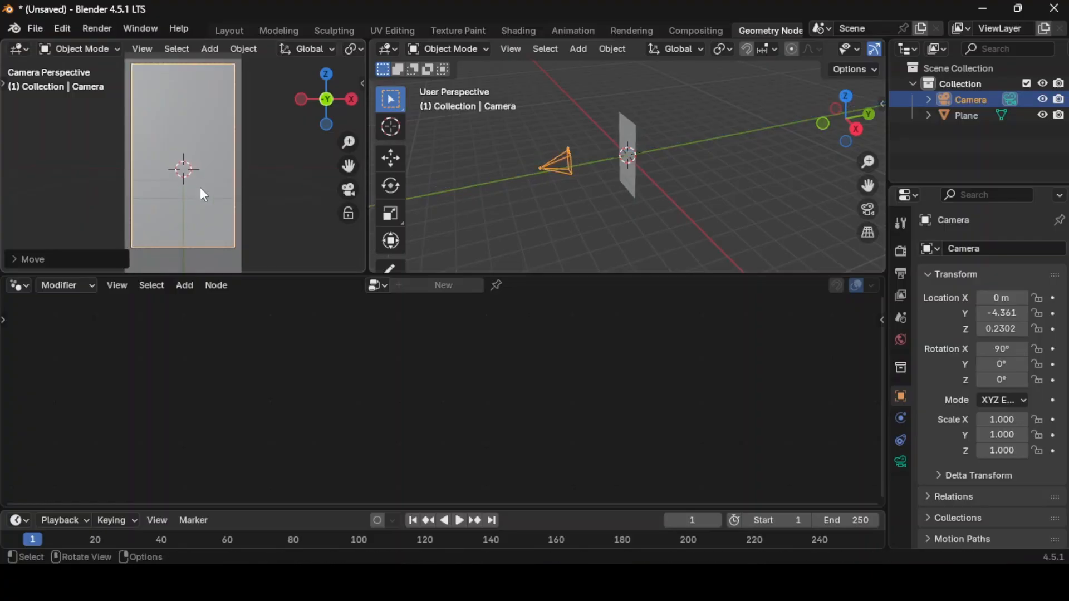
# Add a mesh cylinder and move it about 5.8 m along the X axis, away from the plane.
pyautogui.click(631, 152)
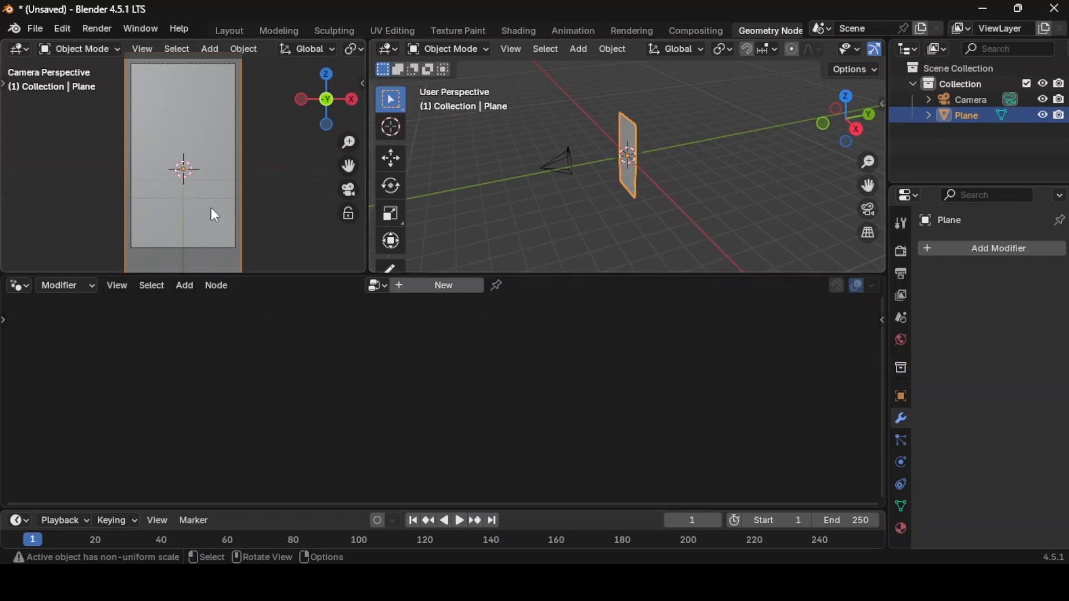
pyautogui.moveTo(846, 108); pyautogui.dragTo(749, 167)
pyautogui.scroll(2, 639, 202)
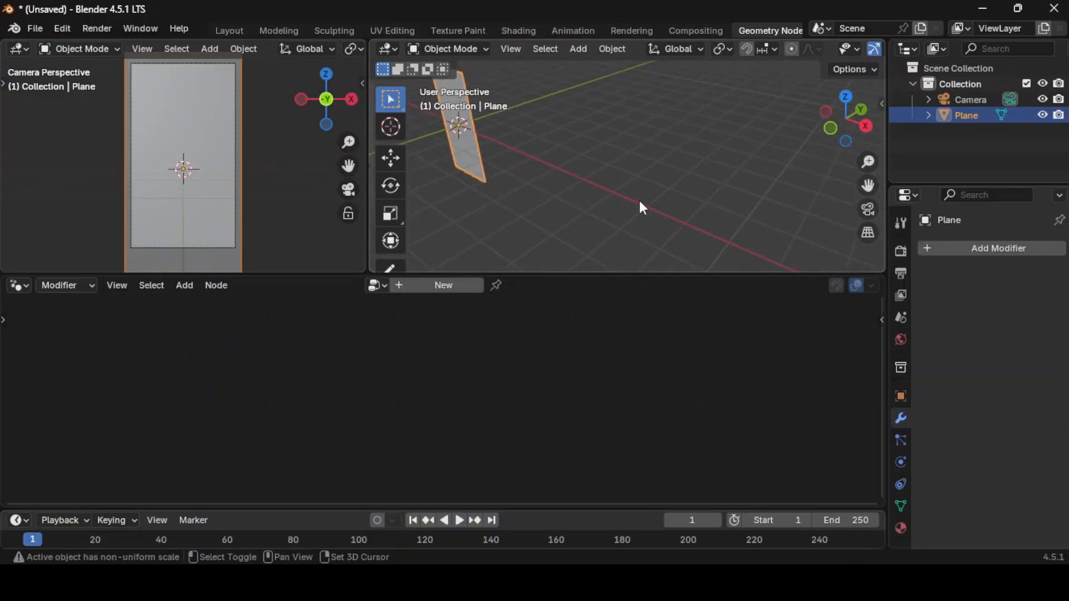
pyautogui.hotkey('shift', 'a')
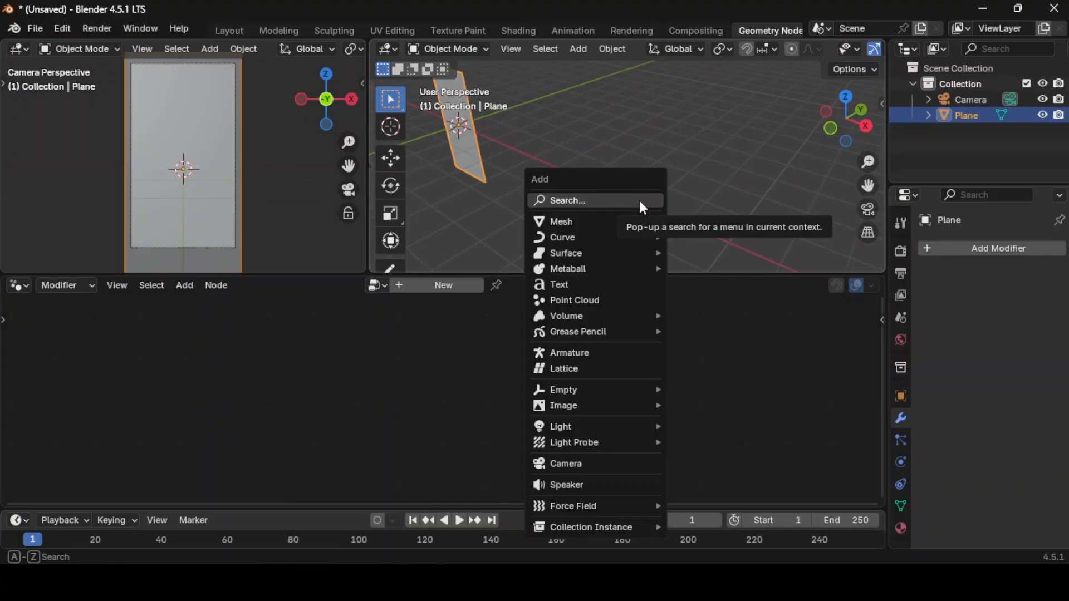
pyautogui.click(643, 207)
pyautogui.write('cyl')
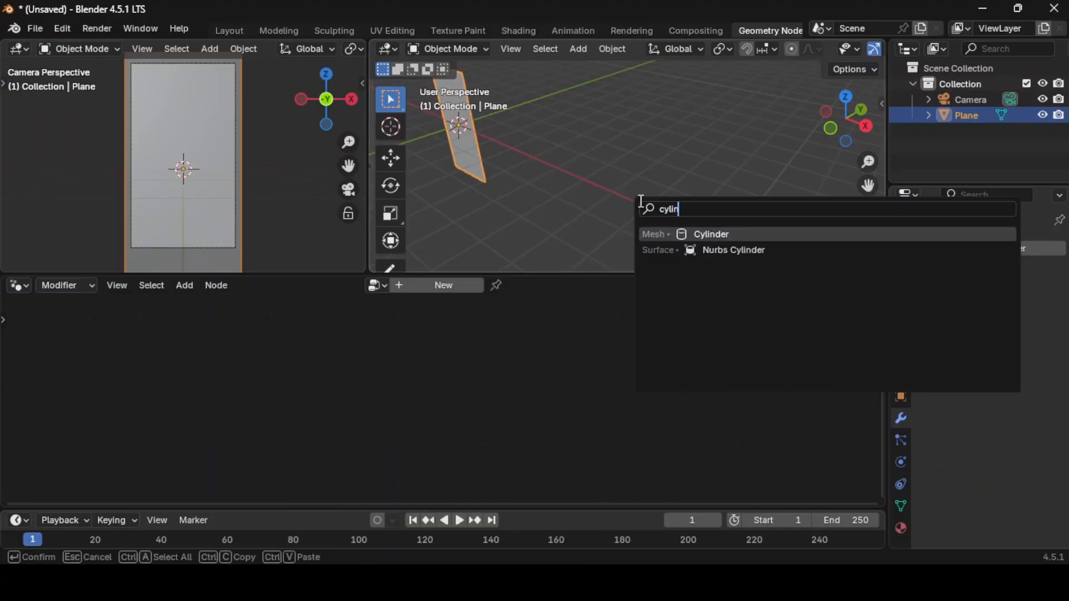
pyautogui.write('in')
pyautogui.press('Return')
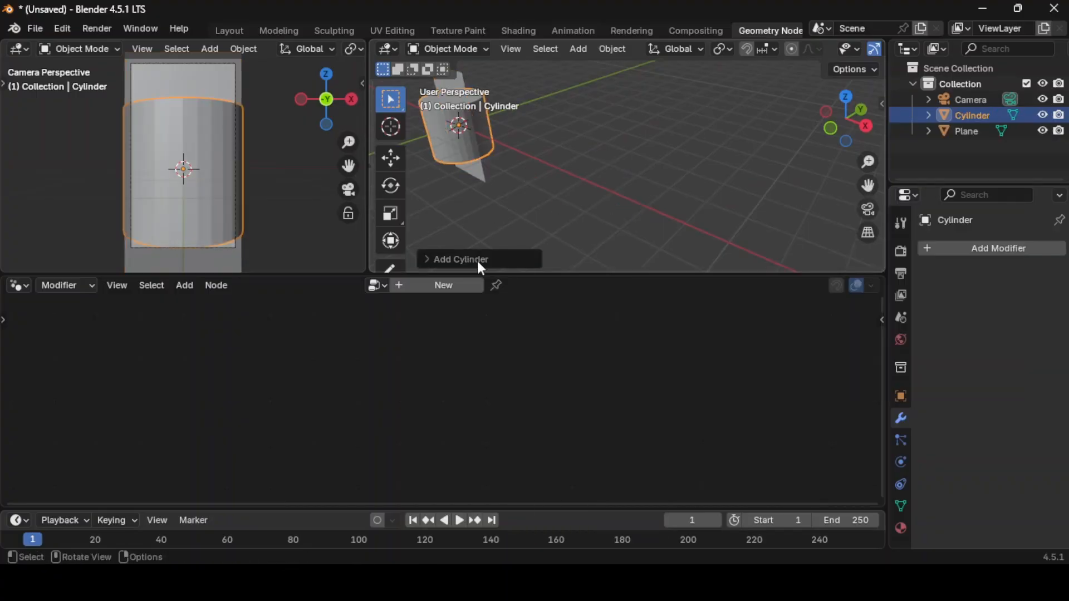
pyautogui.press('g')
pyautogui.press('x')
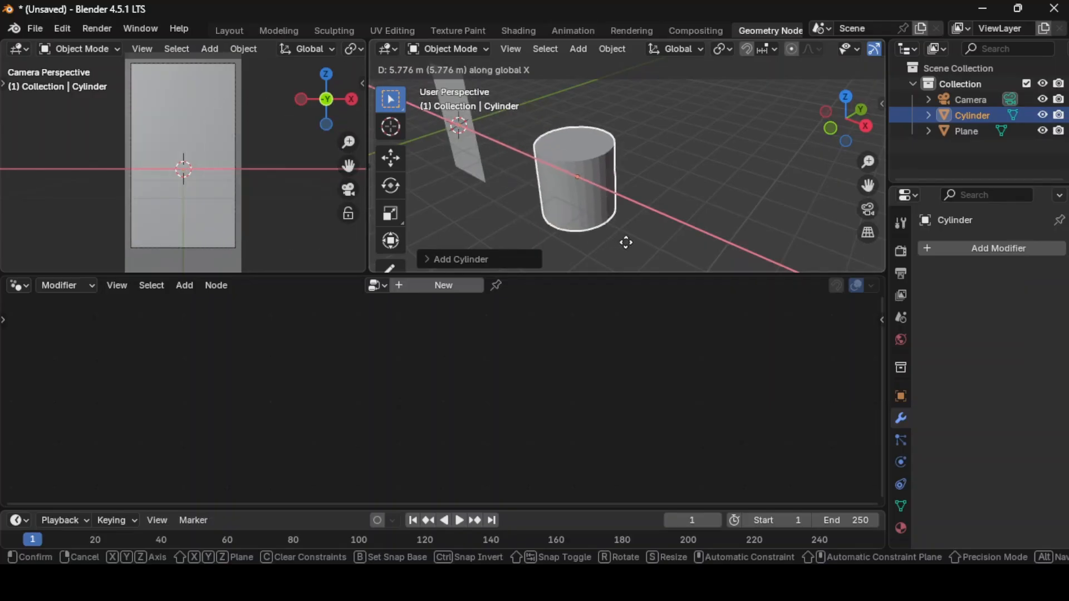
pyautogui.click(630, 250)
# Scale the cylinder down to about 0.28, flatten it to about 0.22 along Z, and apply its scale.
pyautogui.press('s')
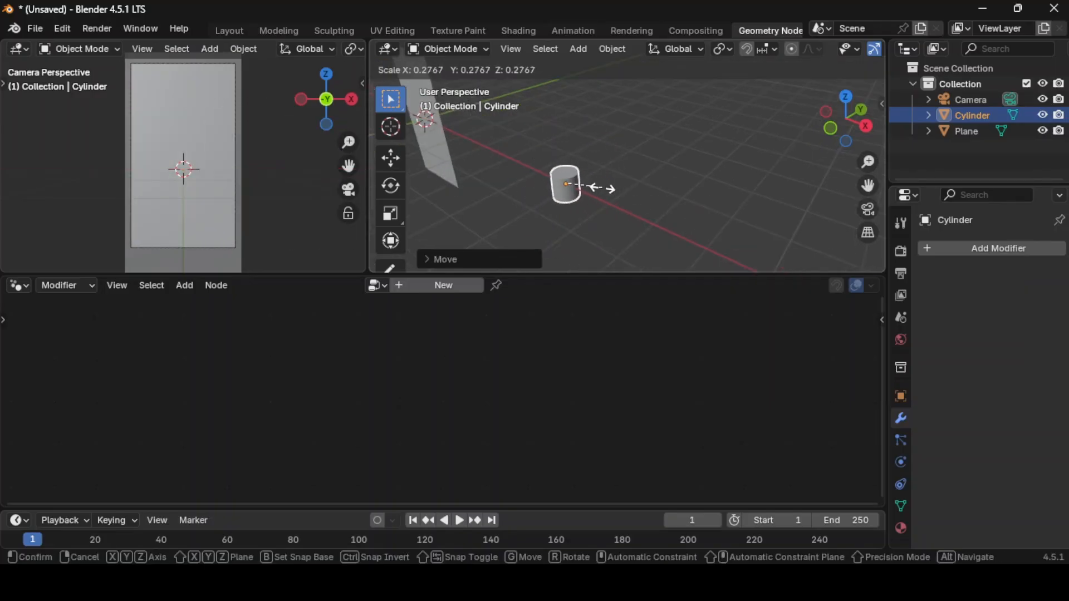
pyautogui.click(604, 179)
pyautogui.press('KP_Decimal')
pyautogui.press('s')
pyautogui.press('z')
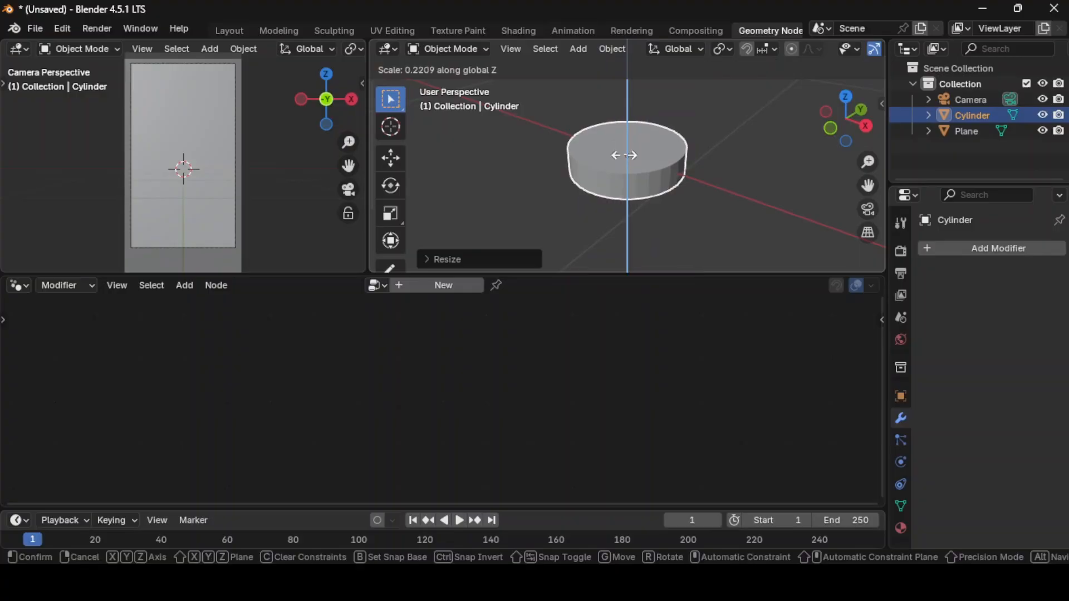
pyautogui.click(644, 170)
pyautogui.hotkey('ctrl', 'a')
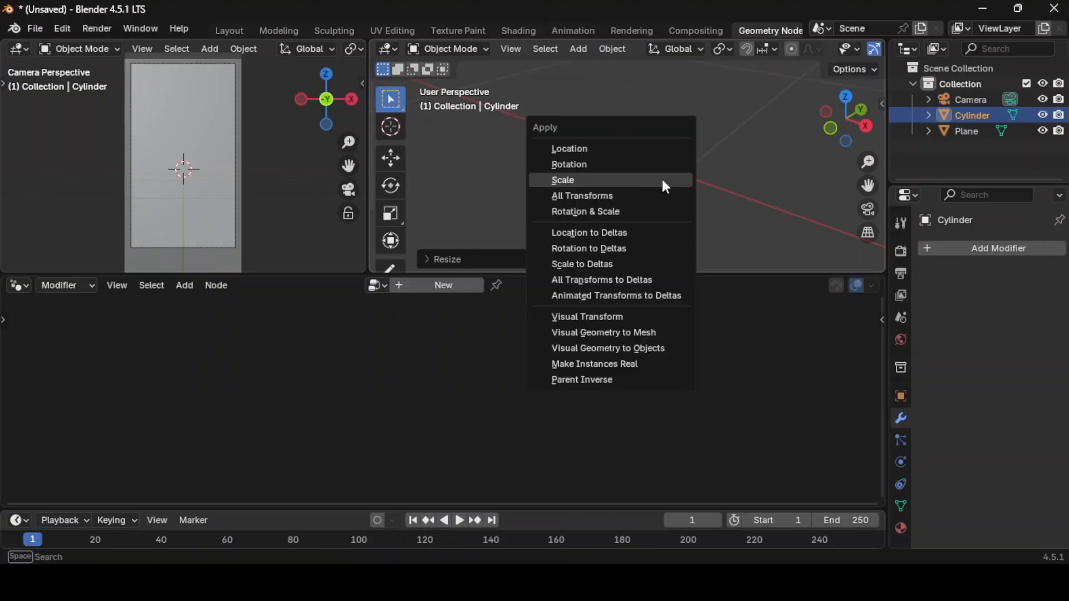
pyautogui.click(663, 179)
# Bevel the disc's upper and lower rim edge loops with 8 segments and an offset of about 0.004 m.
pyautogui.press('Tab')
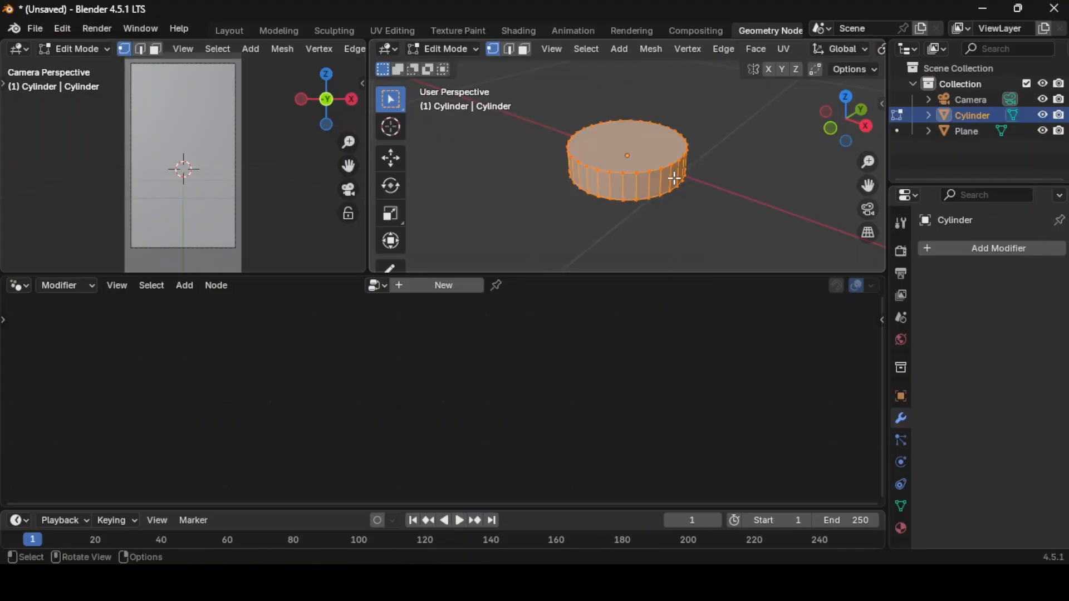
pyautogui.press('2')
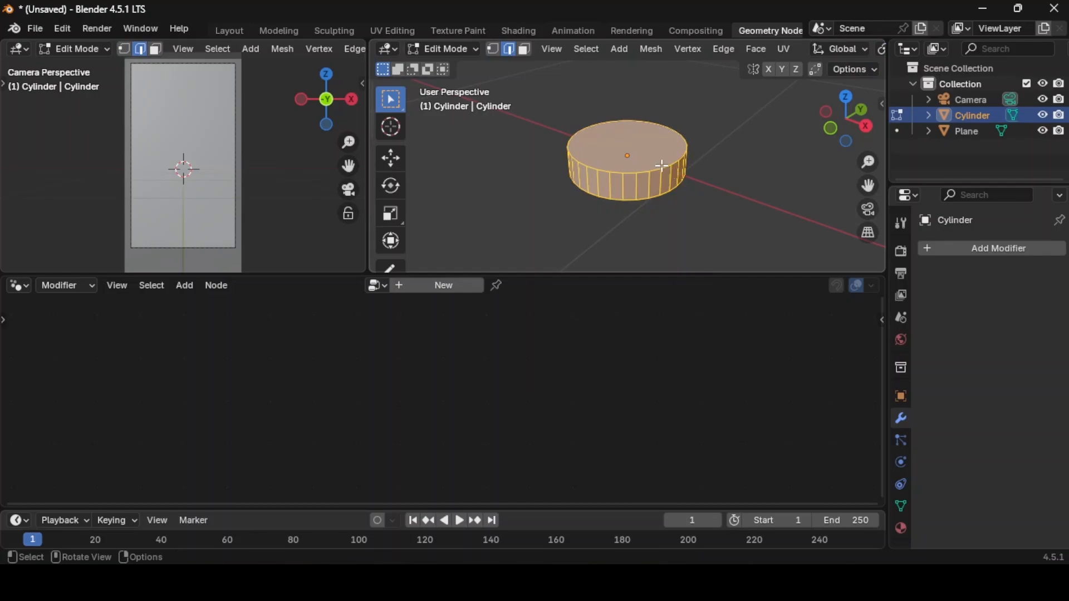
pyautogui.click(715, 146)
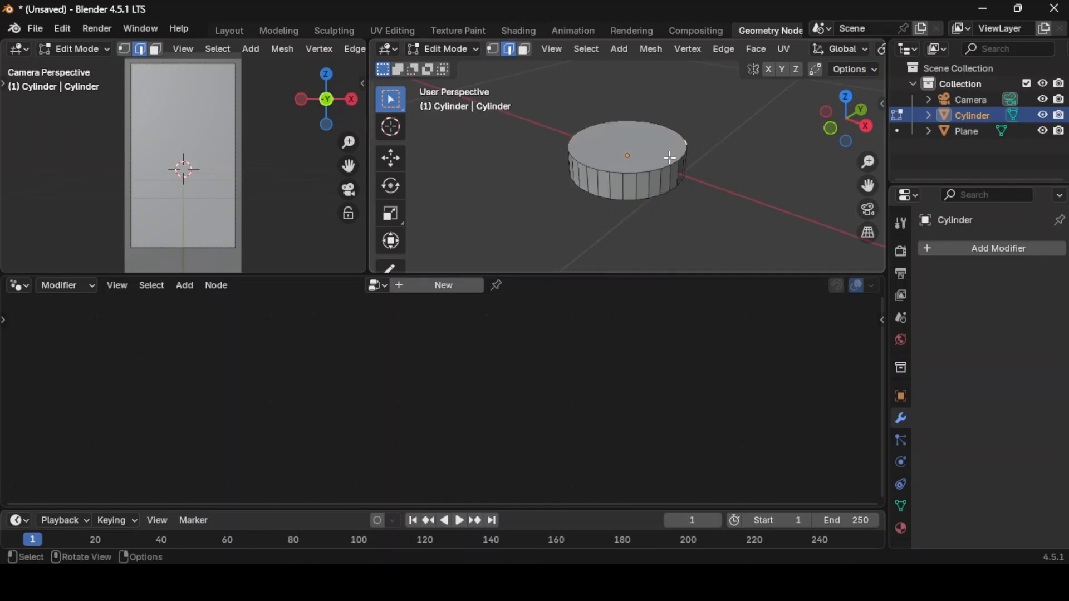
pyautogui.keyDown('alt'); pyautogui.click(645, 171); pyautogui.keyUp('alt')
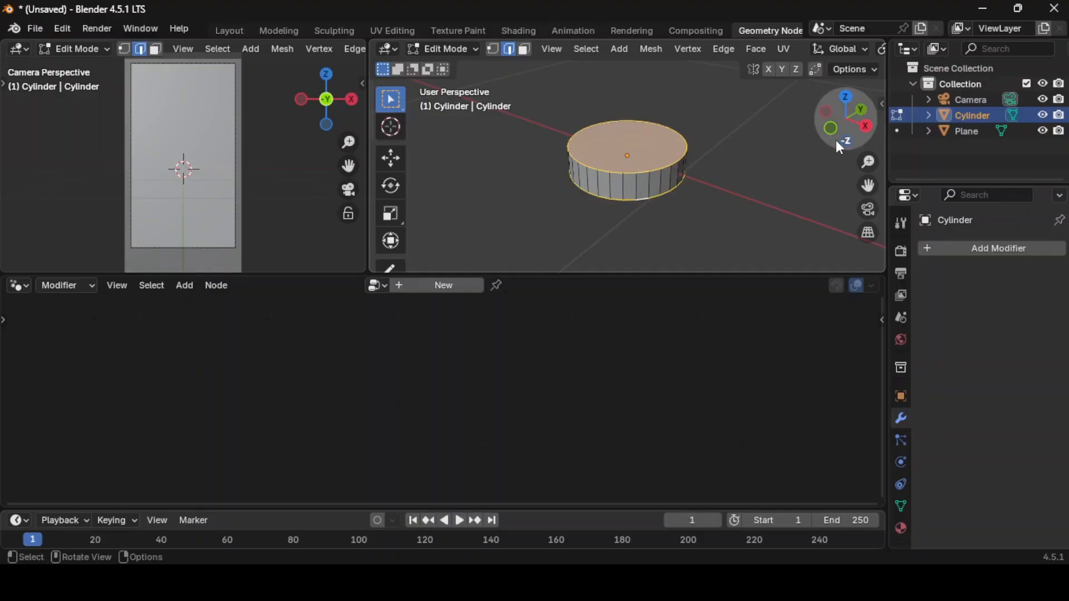
pyautogui.moveTo(836, 139); pyautogui.dragTo(838, 116)
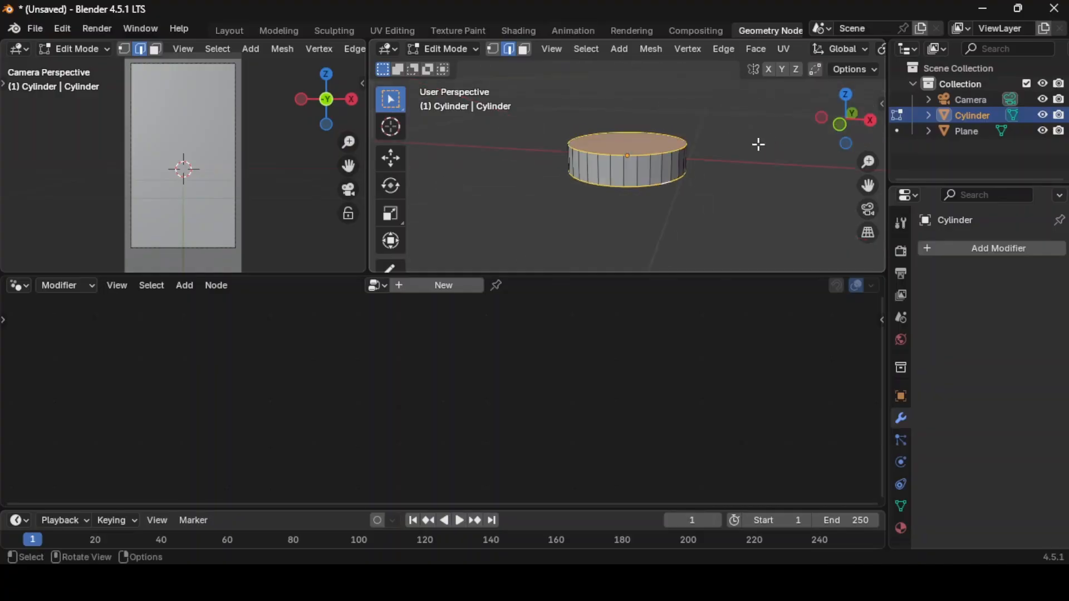
pyautogui.scroll(3, 759, 146)
pyautogui.hotkey('ctrl', 'b')
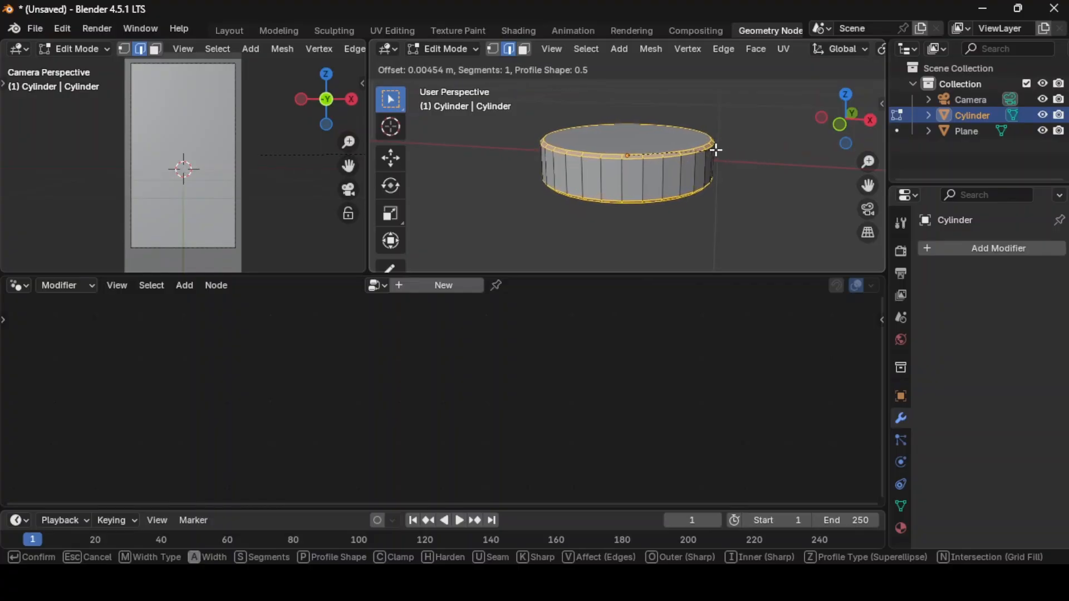
pyautogui.scroll(3, 716, 149)
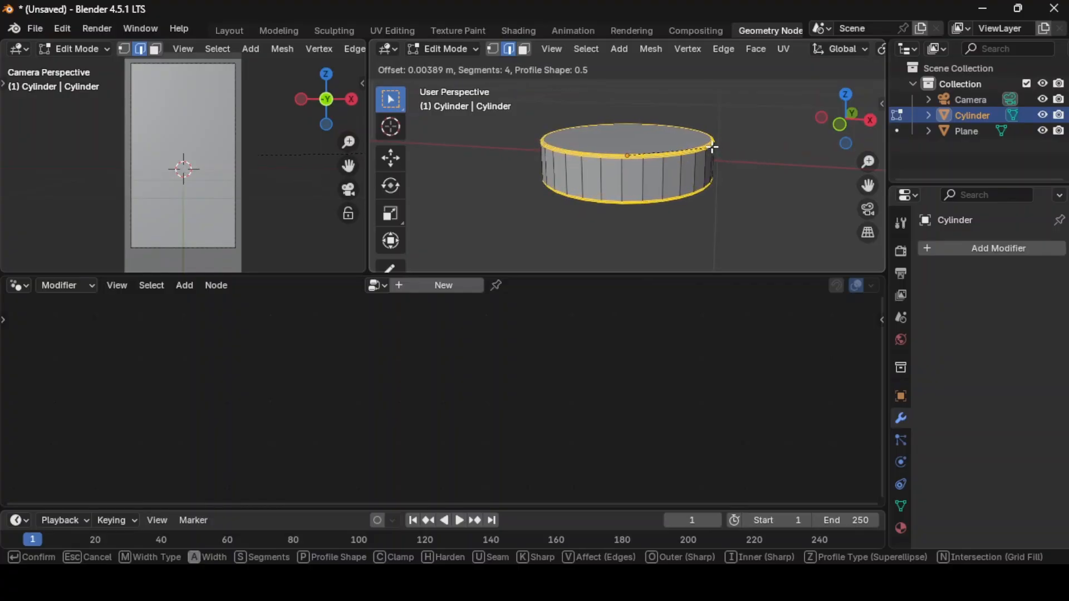
pyautogui.scroll(2, 714, 148)
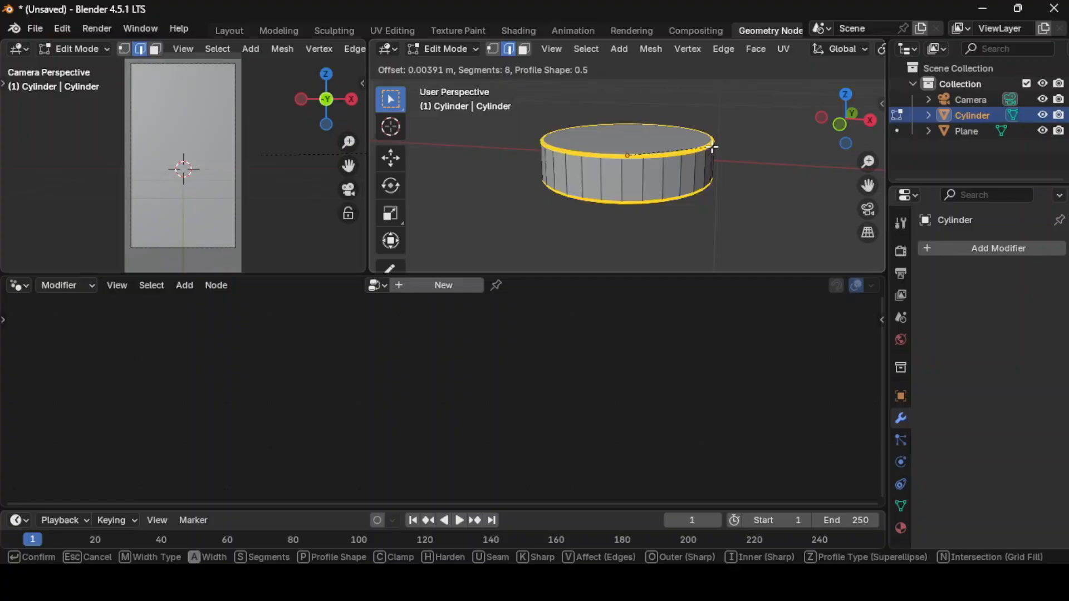
pyautogui.click(713, 148)
# Apply Shade Auto Smooth to the beveled disc and rename the object emoji.
pyautogui.press('Tab')
pyautogui.rightClick(706, 160)
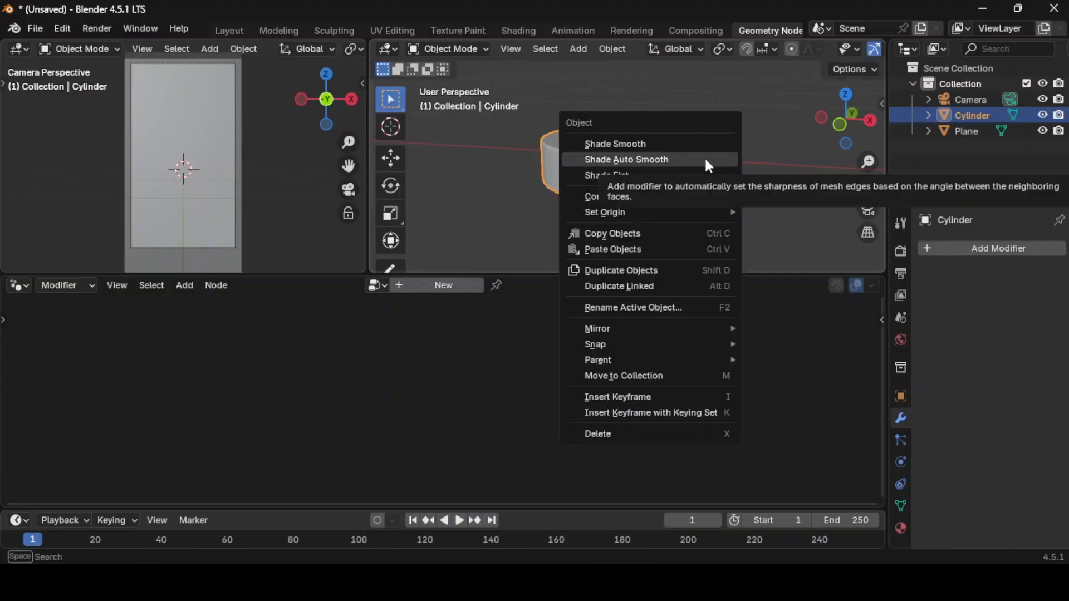
pyautogui.click(707, 161)
pyautogui.moveTo(624, 161); pyautogui.dragTo(841, 126, button='middle')
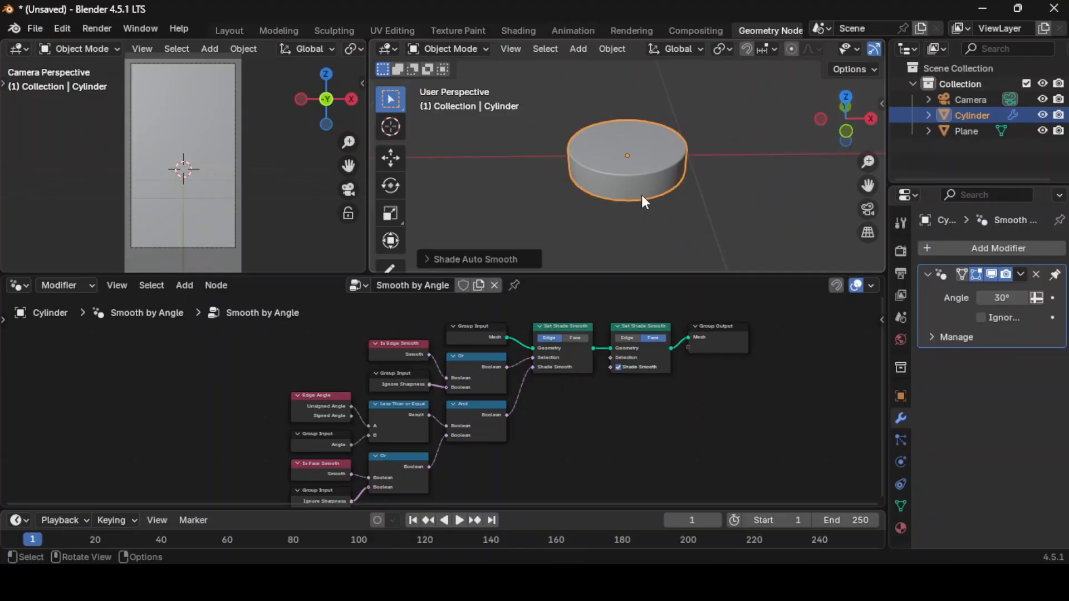
pyautogui.press('F2')
pyautogui.write('em')
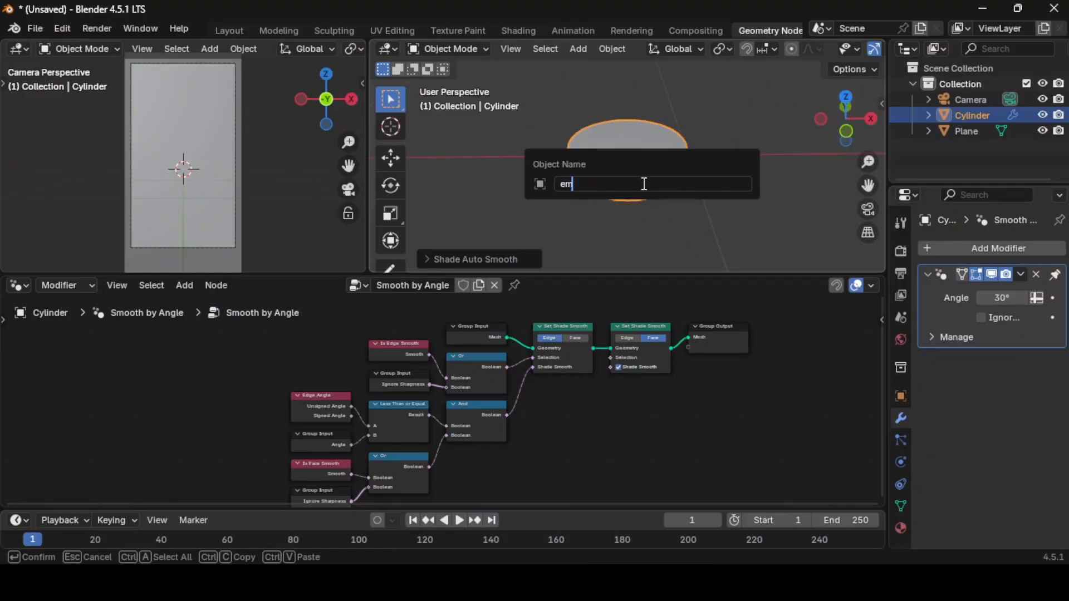
pyautogui.write('oji')
pyautogui.press('Return')
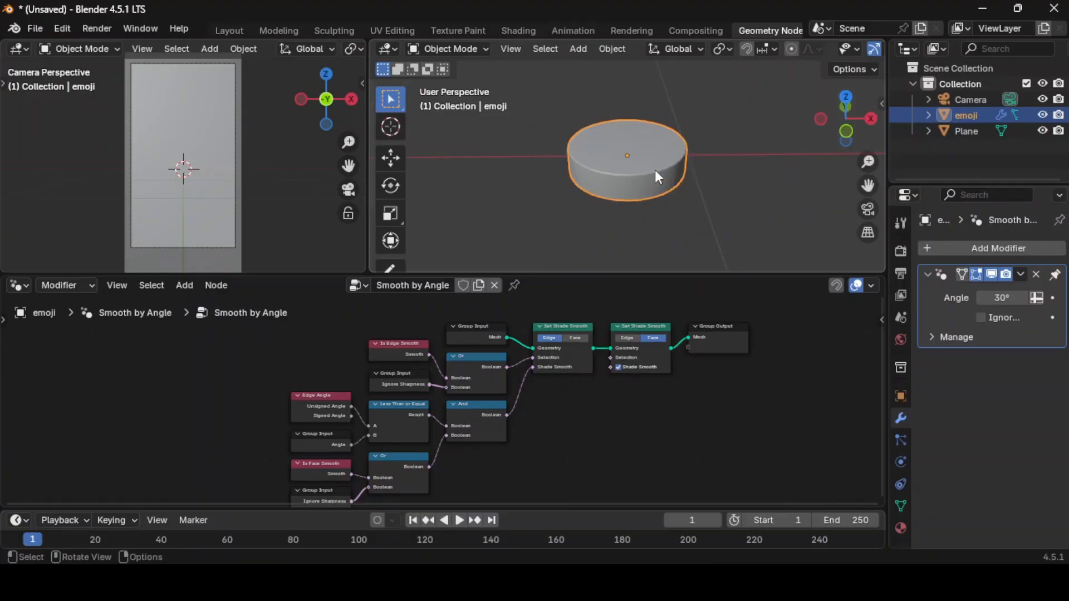
# Duplicate the emoji disc and place the copy about 0.36 m away along the X axis.
pyautogui.moveTo(868, 185); pyautogui.dragTo(740, 175)
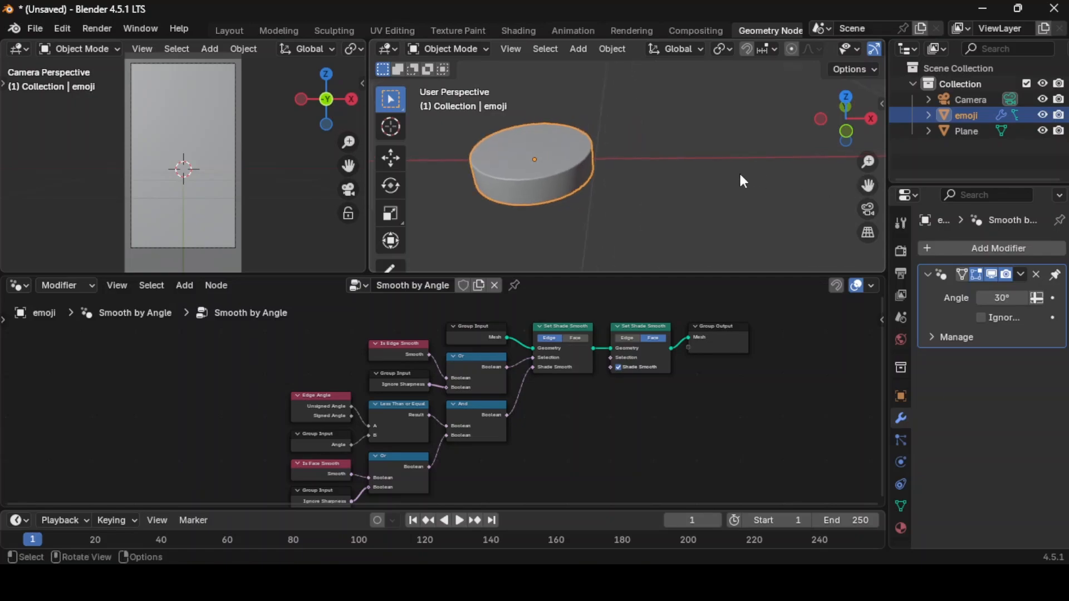
pyautogui.scroll(-2, 717, 172)
pyautogui.hotkey('shift', 'd')
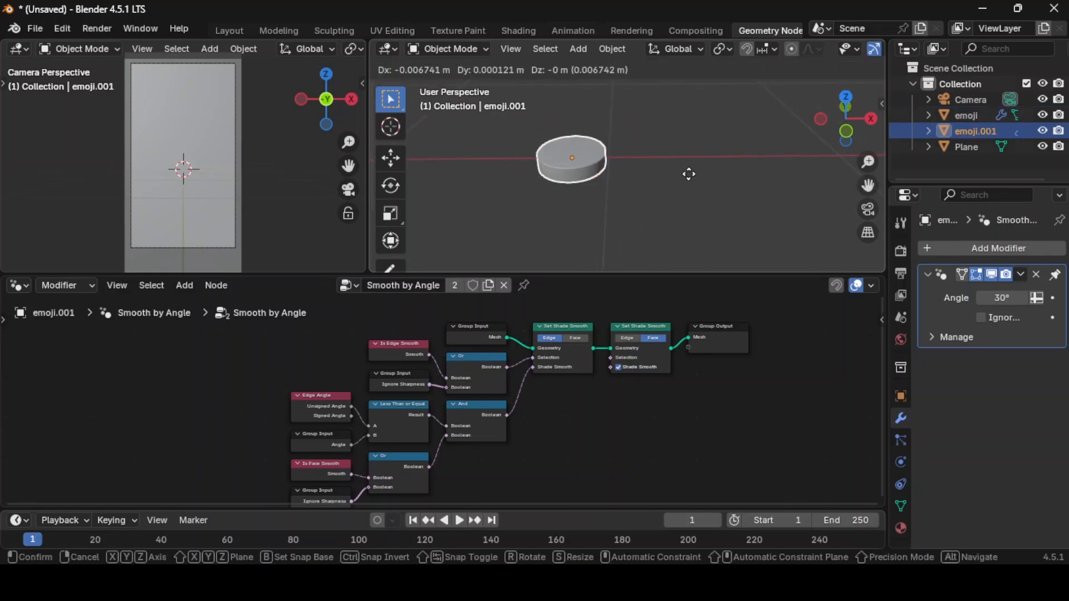
pyautogui.press('x')
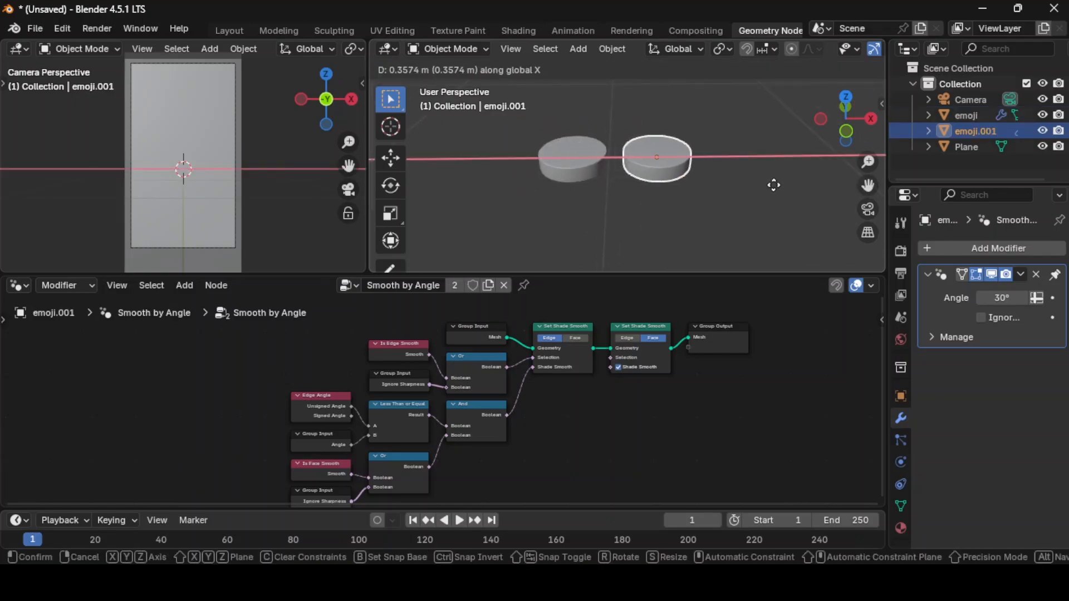
pyautogui.click(776, 186)
# Shrink the copied disc to about 0.84 overall and adjust its thickness along Z.
pyautogui.press('s')
pyautogui.press('z')
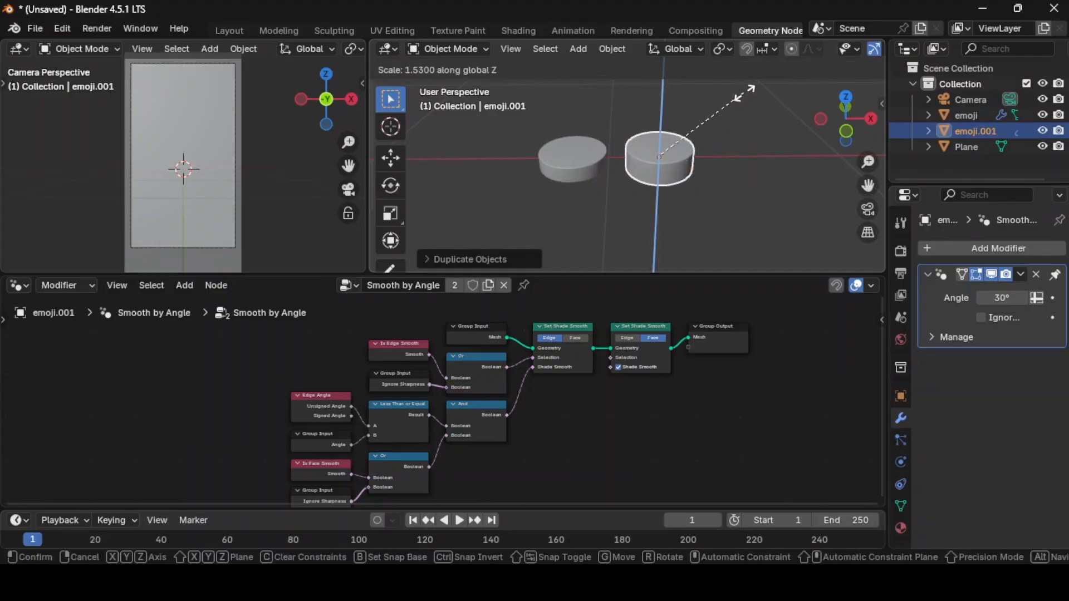
pyautogui.click(738, 158)
pyautogui.press('s')
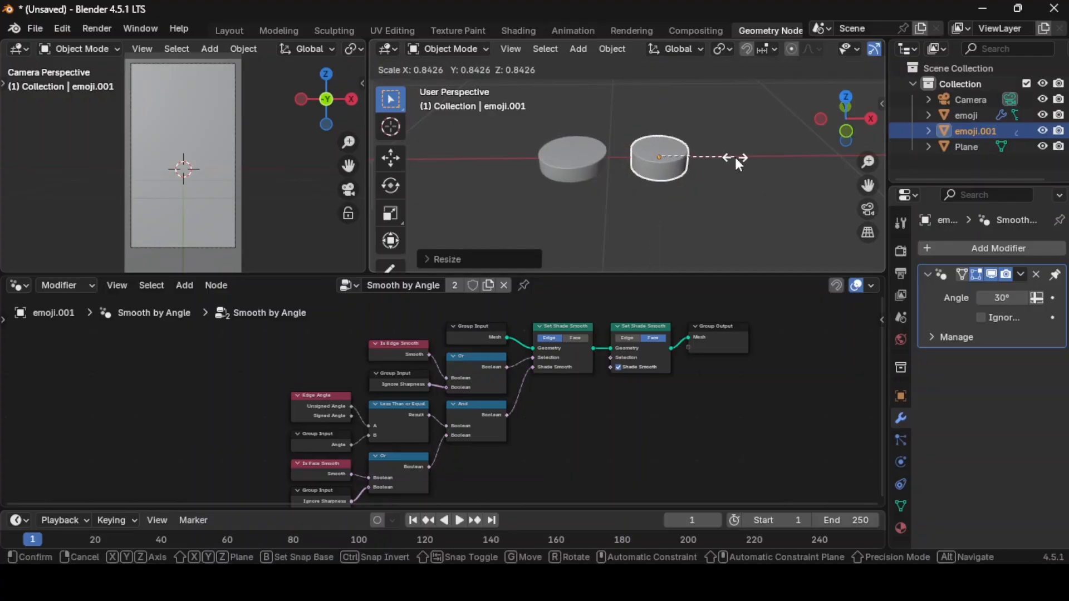
pyautogui.press('z')
pyautogui.click(690, 184)
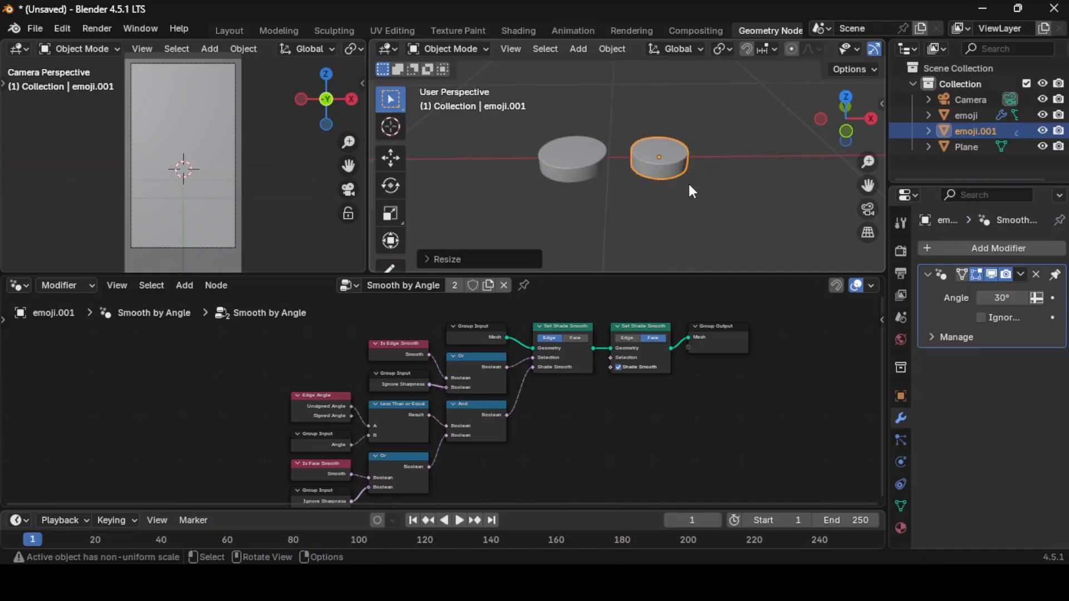
# Duplicate the original emoji disc along X beyond the second one and thicken the new copy slightly along Z.
pyautogui.click(594, 162)
pyautogui.hotkey('shift', 'd')
pyautogui.press('x')
pyautogui.click(765, 172)
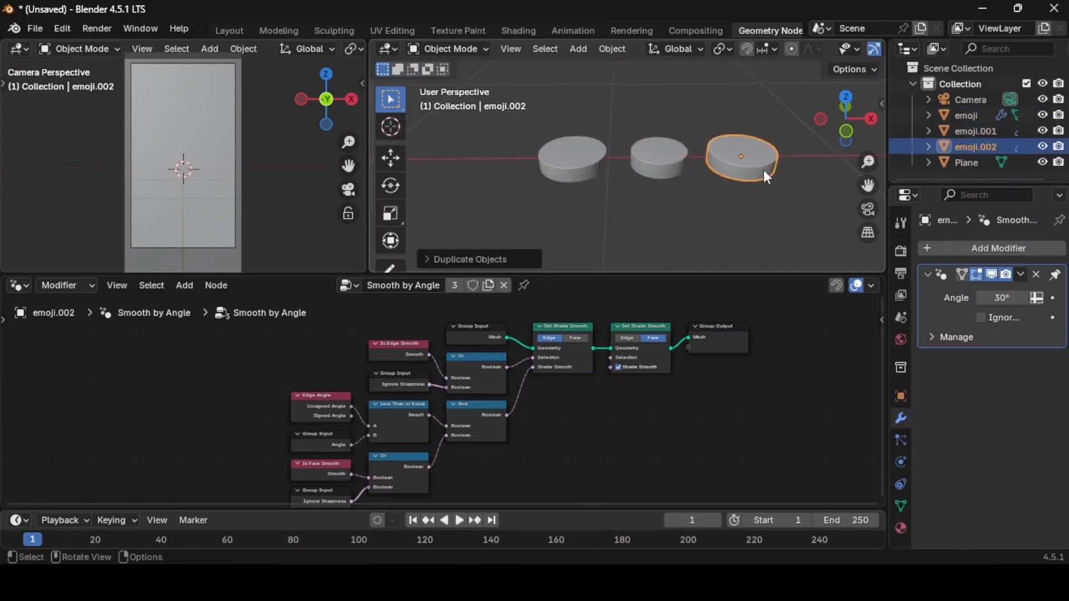
pyautogui.press('s')
pyautogui.press('z')
pyautogui.click(829, 177)
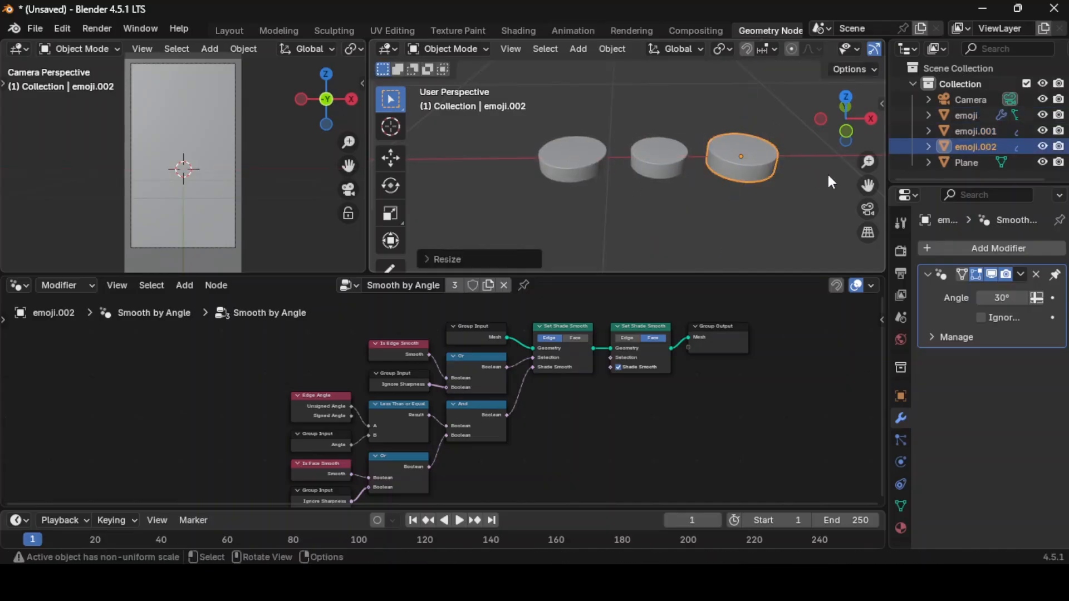
# Duplicate the third emoji disc along X beyond itself and flatten the new copy to roughly half its thickness along Z.
pyautogui.keyDown('shift'); pyautogui.moveTo(832, 182); pyautogui.dragTo(768, 181, button='middle'); pyautogui.keyUp('shift')
pyautogui.hotkey('shift', 'd')
pyautogui.press('x')
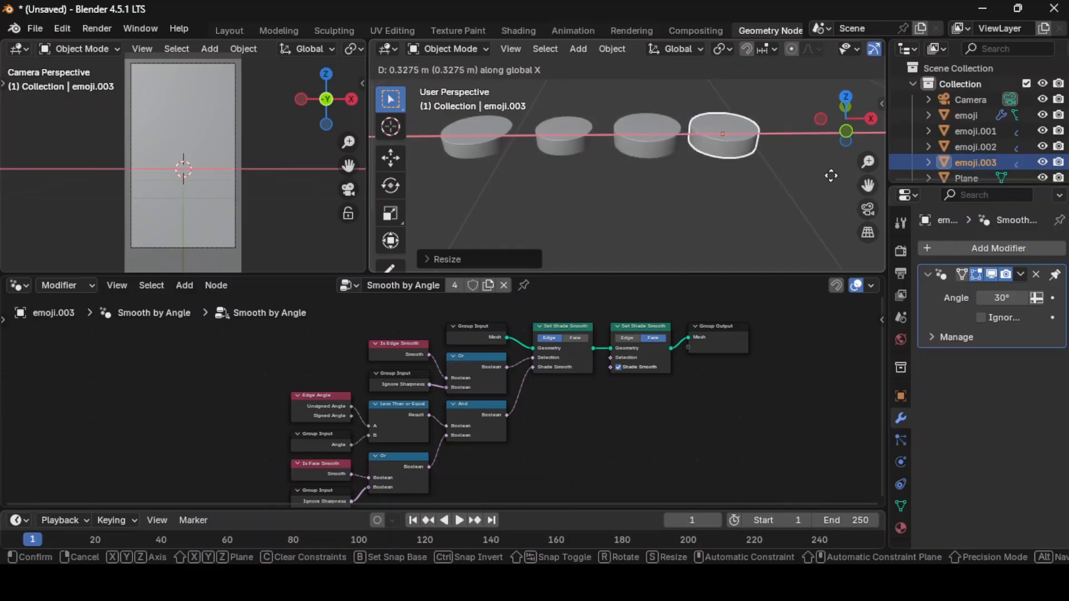
pyautogui.click(838, 179)
pyautogui.press('s')
pyautogui.press('z')
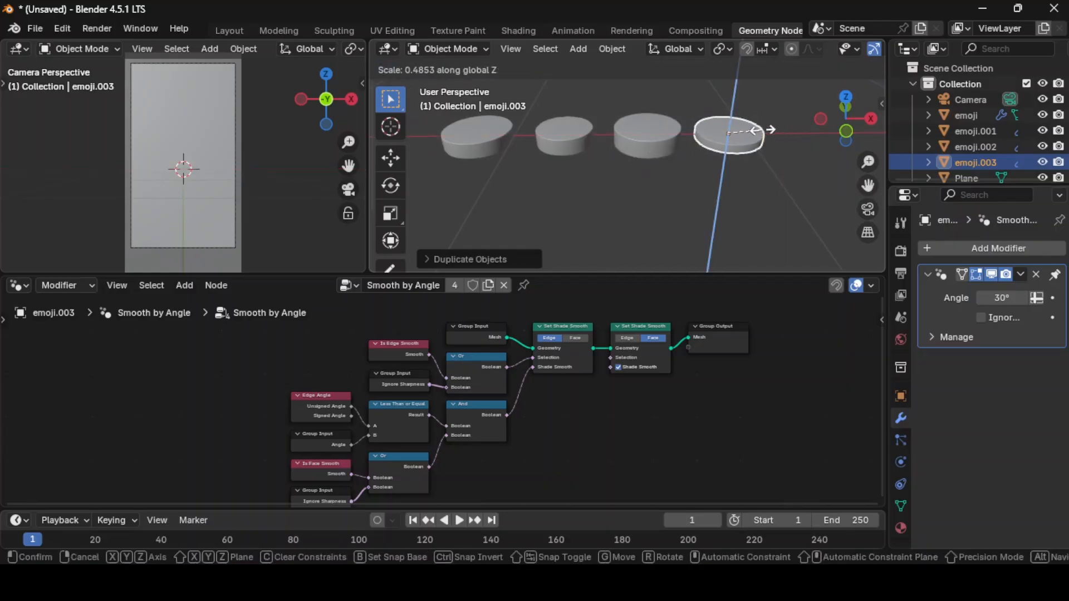
pyautogui.click(749, 131)
# Move all four emoji discs into a new collection named emoji.
pyautogui.moveTo(842, 100)
pyautogui.mouseDown()
pyautogui.moveTo(860, 134)
pyautogui.moveTo(837, 92)
pyautogui.mouseUp()
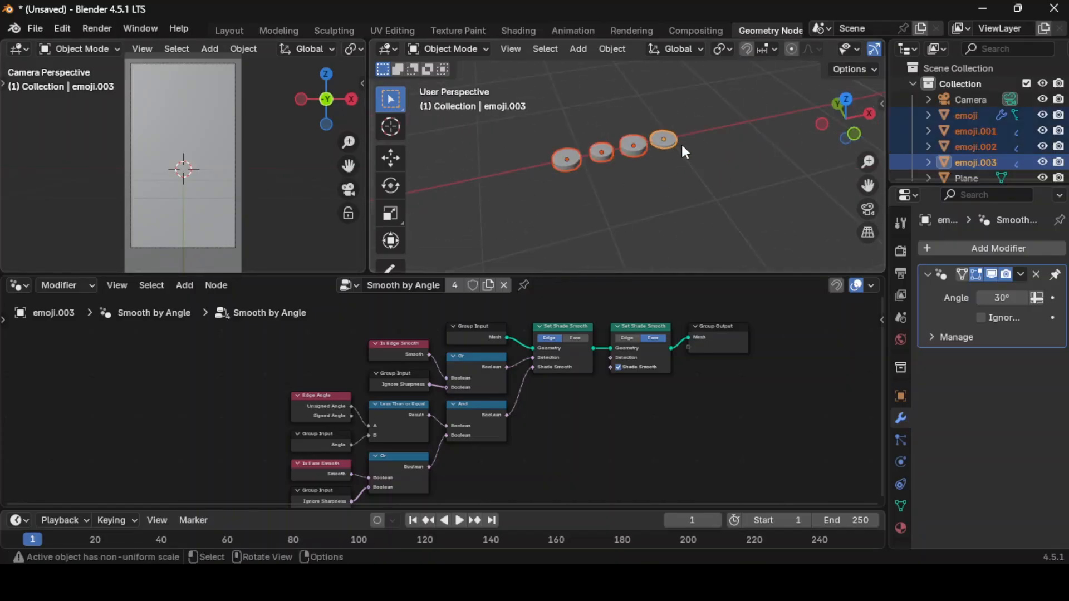
pyautogui.press('m')
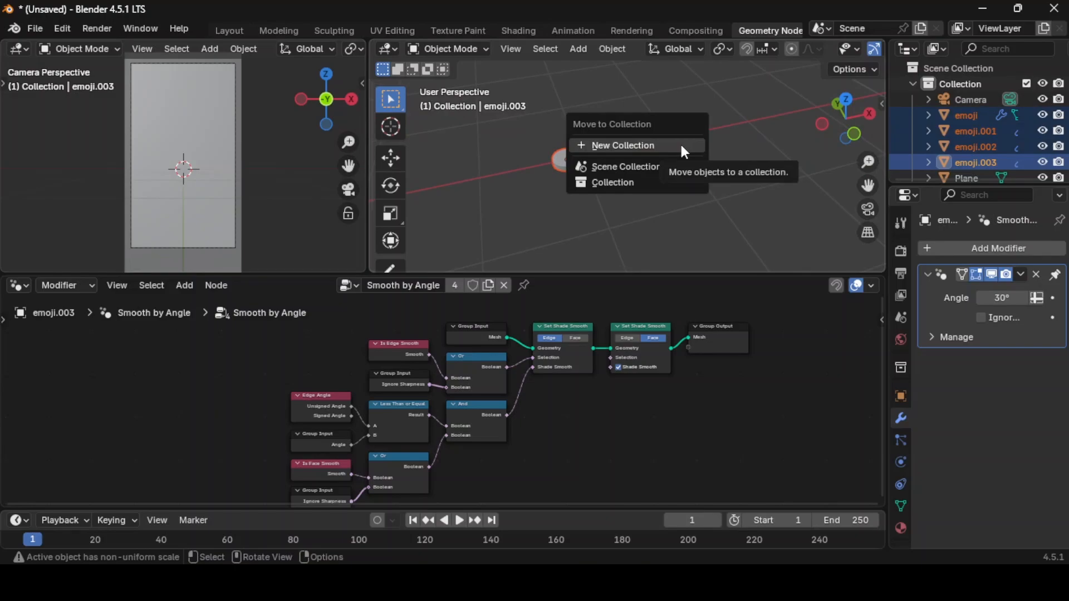
pyautogui.click(680, 143)
pyautogui.press('XF86AudioLowerVolume')
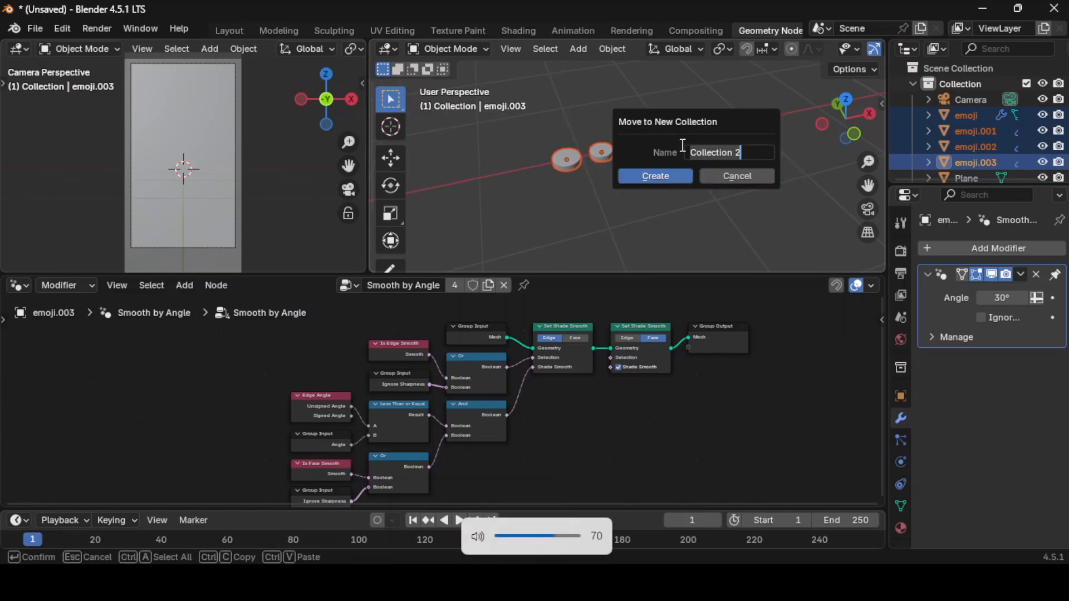
pyautogui.write('emoji')
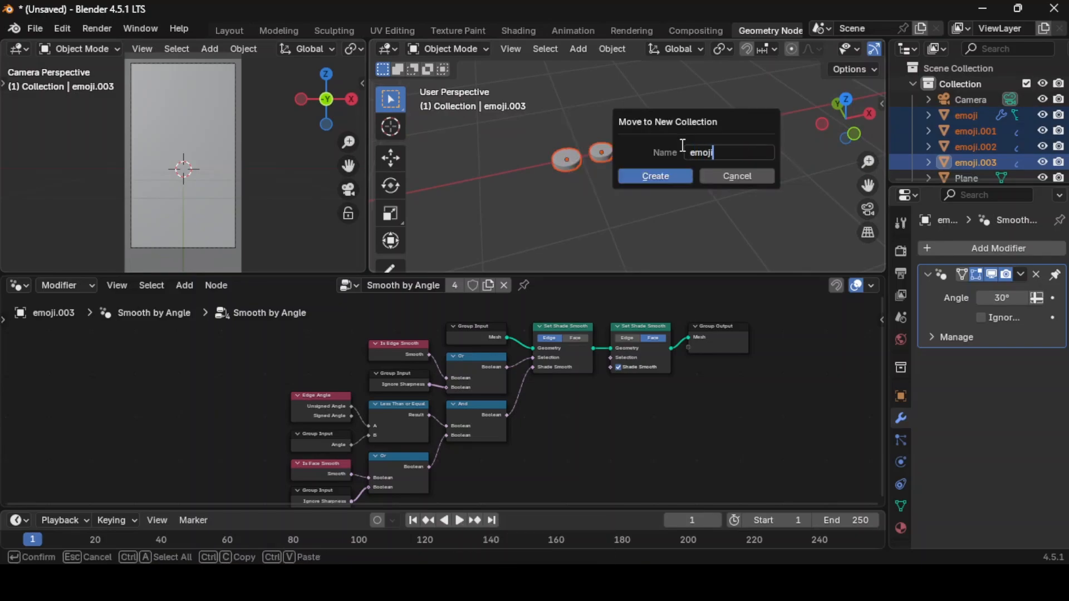
pyautogui.press('Return')
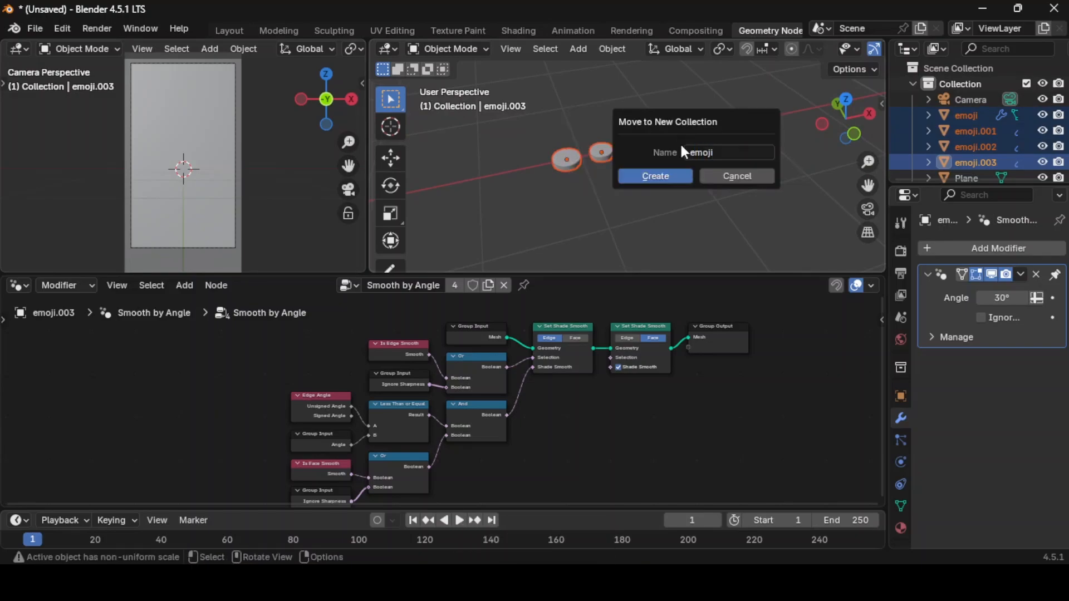
pyautogui.click(659, 175)
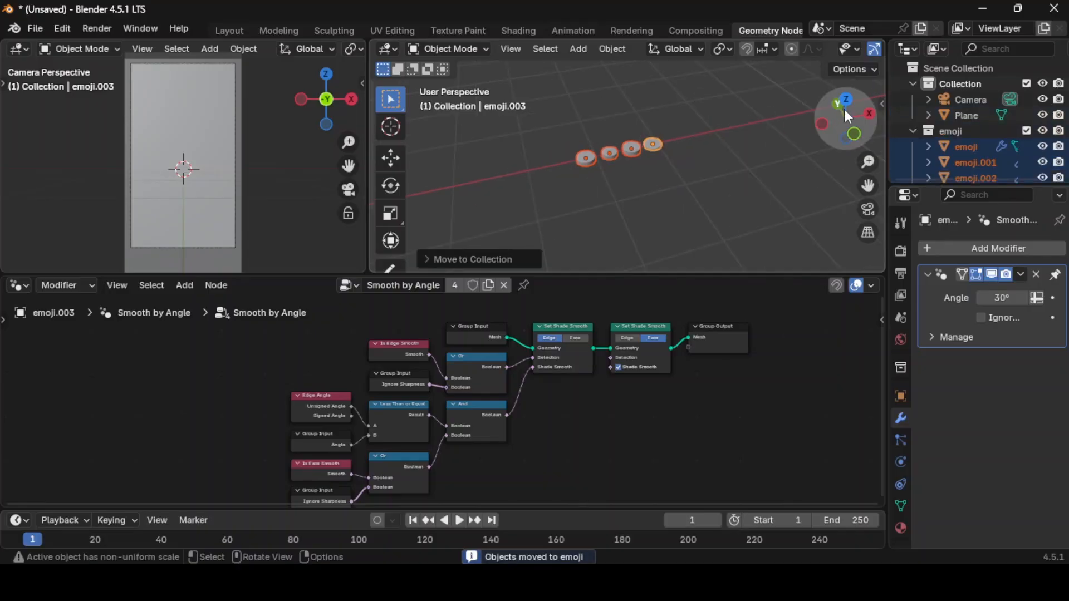
# Select the plane and create a new Geometry Nodes tree on it.
pyautogui.moveTo(847, 112); pyautogui.dragTo(577, 184)
pyautogui.scroll(-3, 492, 162)
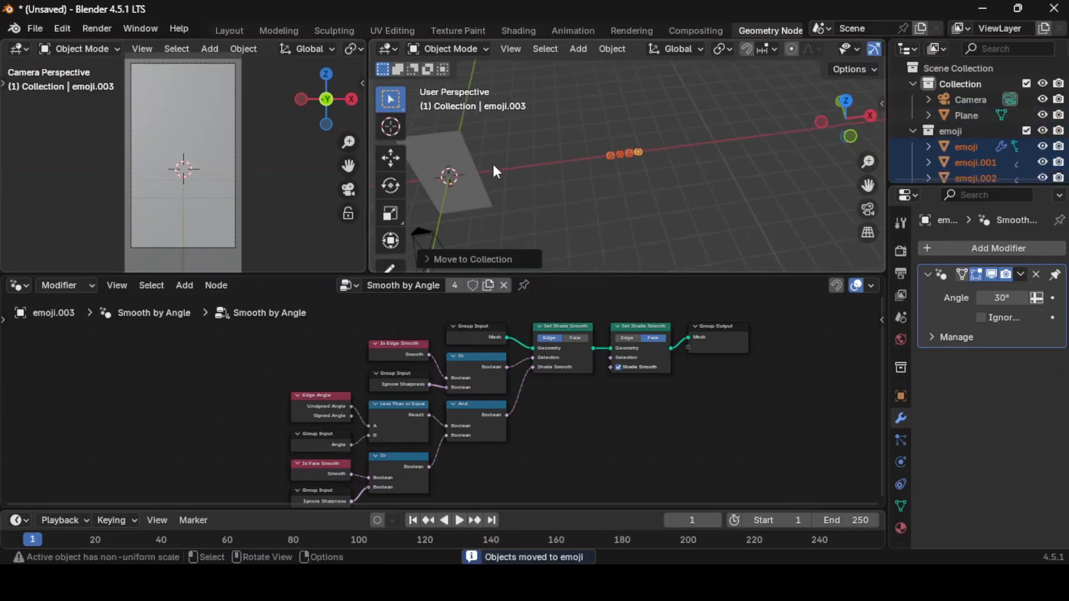
pyautogui.click(462, 168)
pyautogui.press('KP_Decimal')
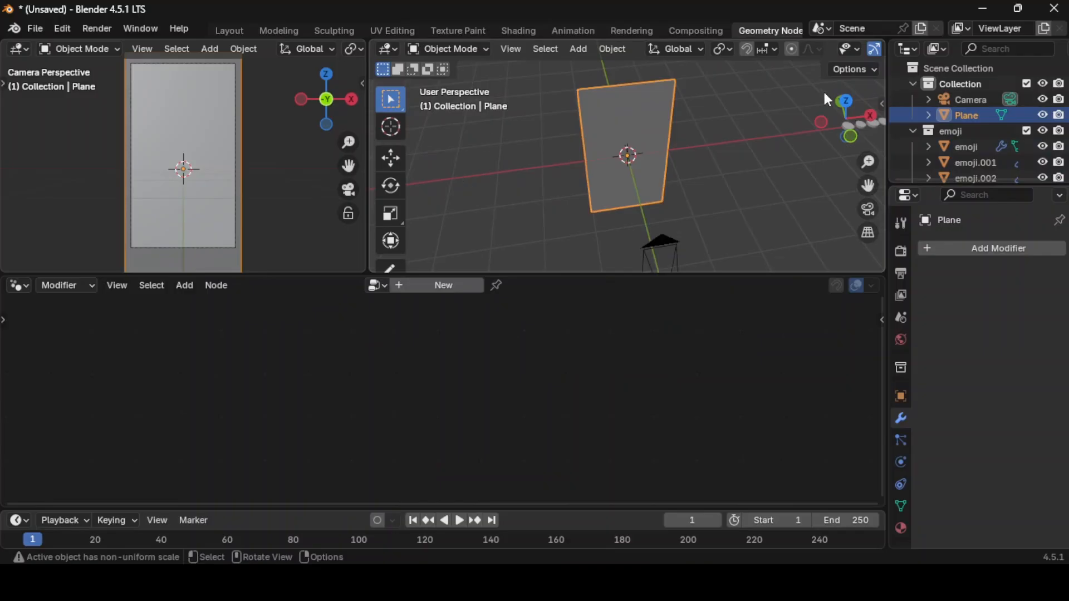
pyautogui.moveTo(847, 120); pyautogui.dragTo(584, 136)
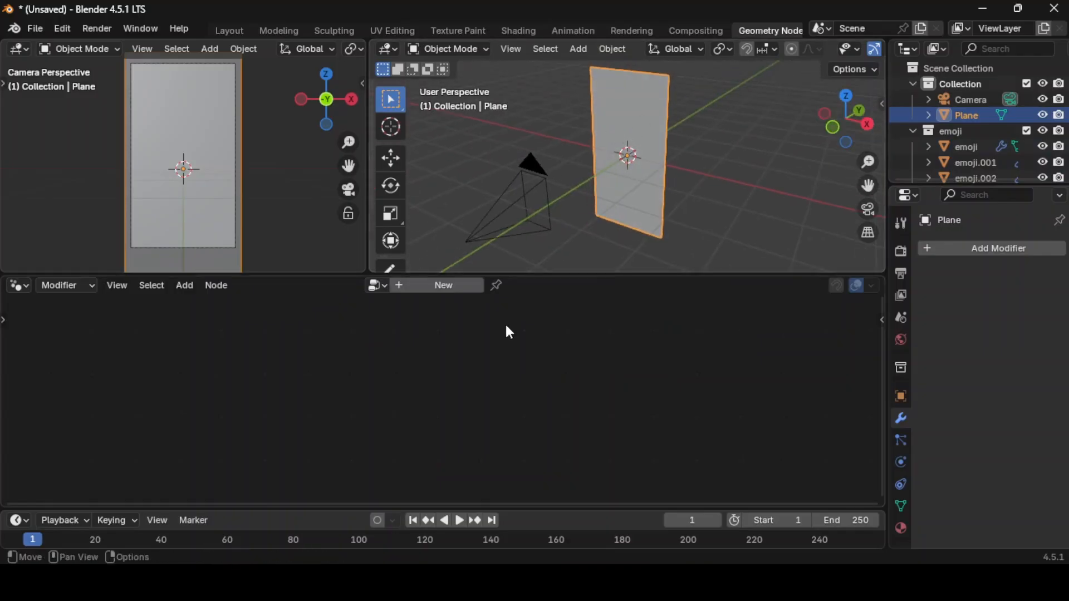
pyautogui.click(437, 286)
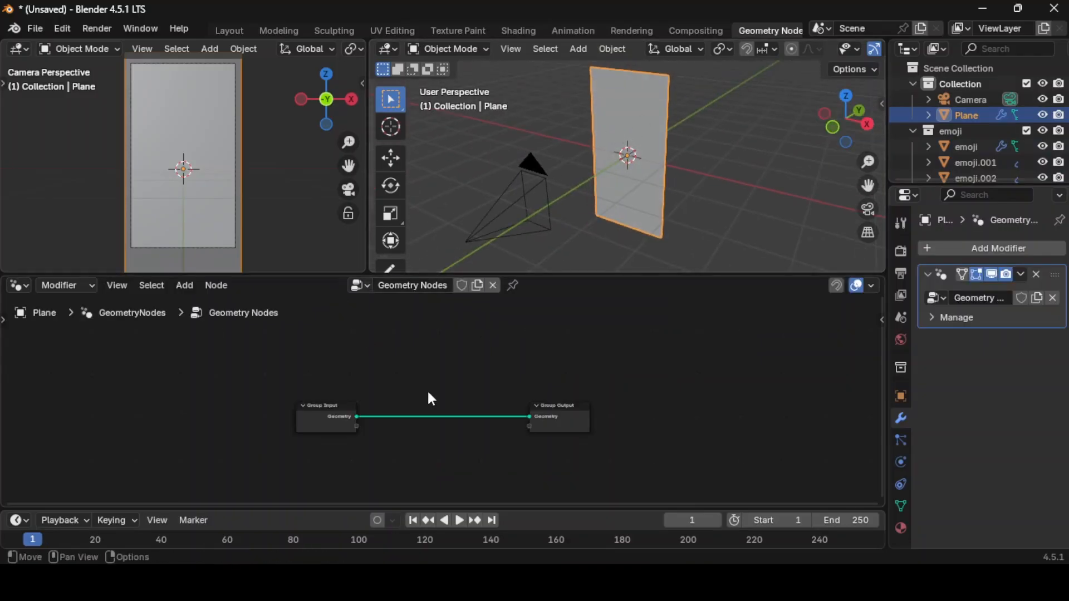
pyautogui.scroll(3, 446, 388)
pyautogui.scroll(-1, 446, 388)
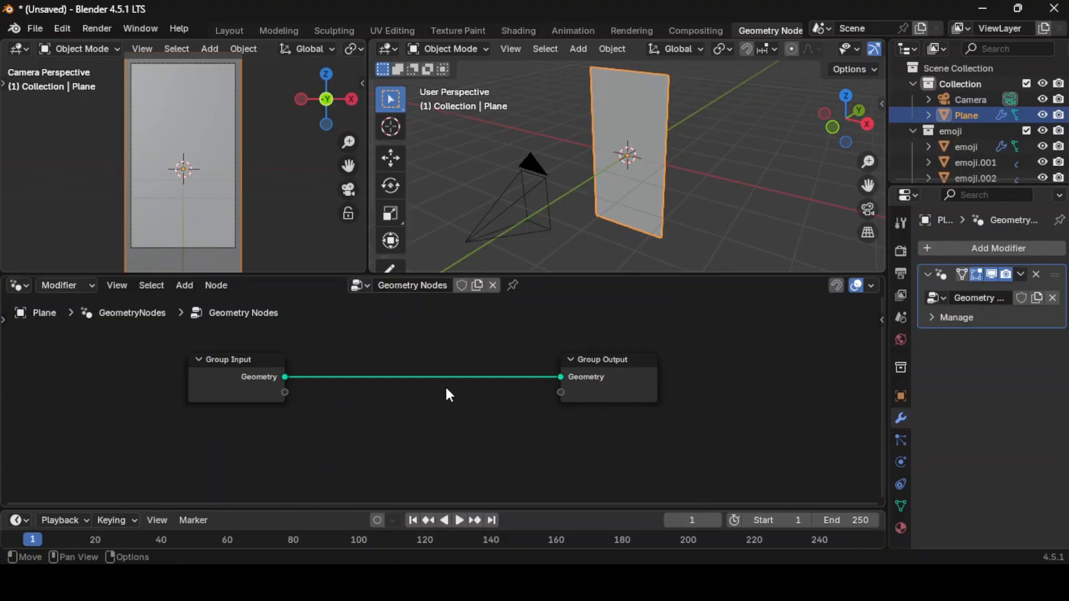
# Insert a Distribute Points on Faces node between Group Input and Group Output.
pyautogui.hotkey('shift', 'a')
pyautogui.write('di')
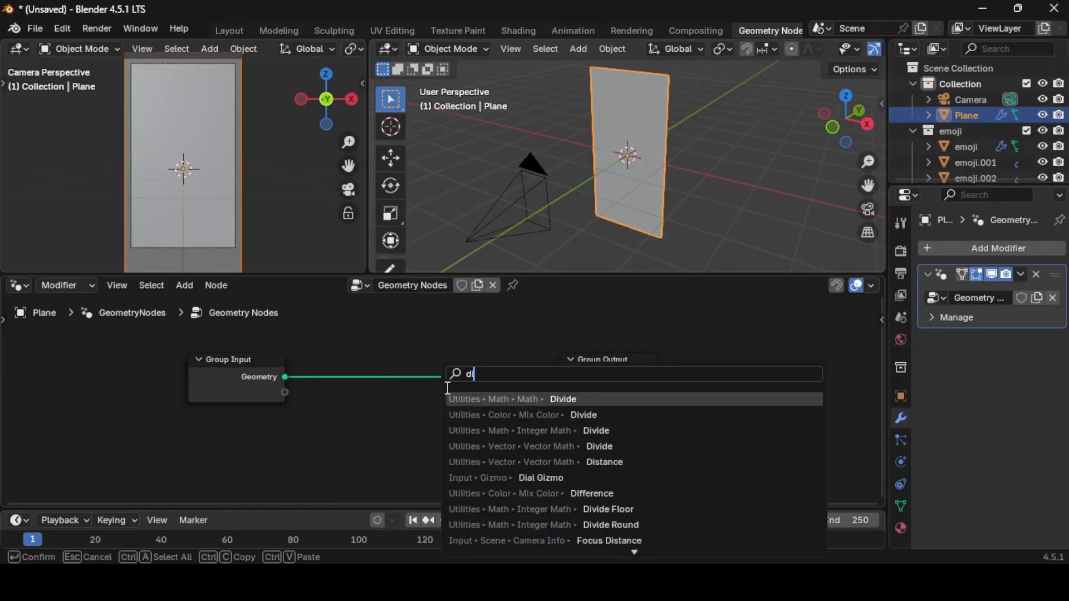
pyautogui.write('str')
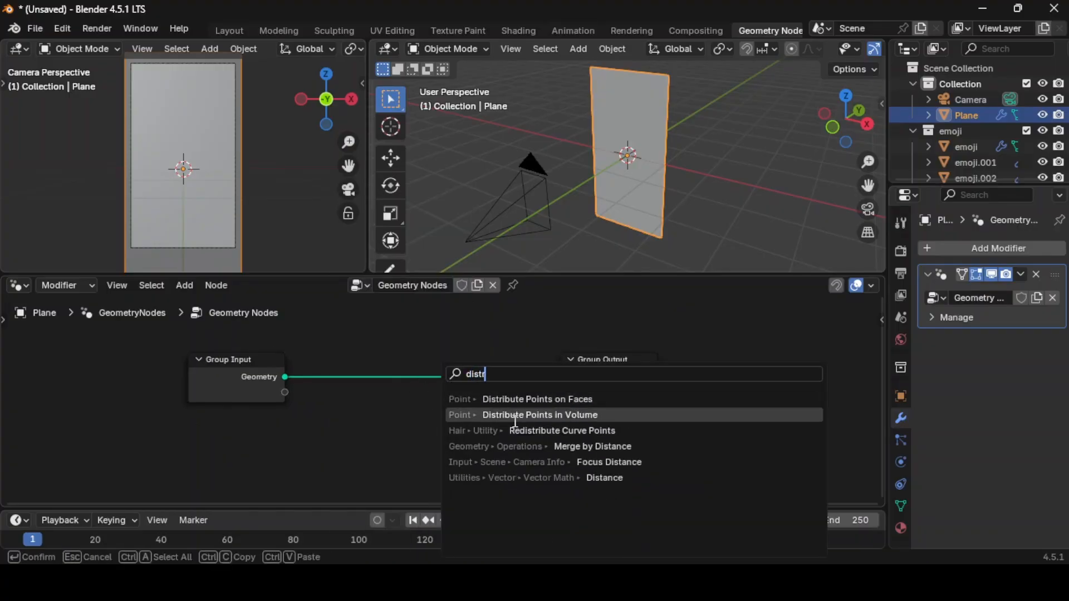
pyautogui.click(467, 399)
pyautogui.click(518, 370)
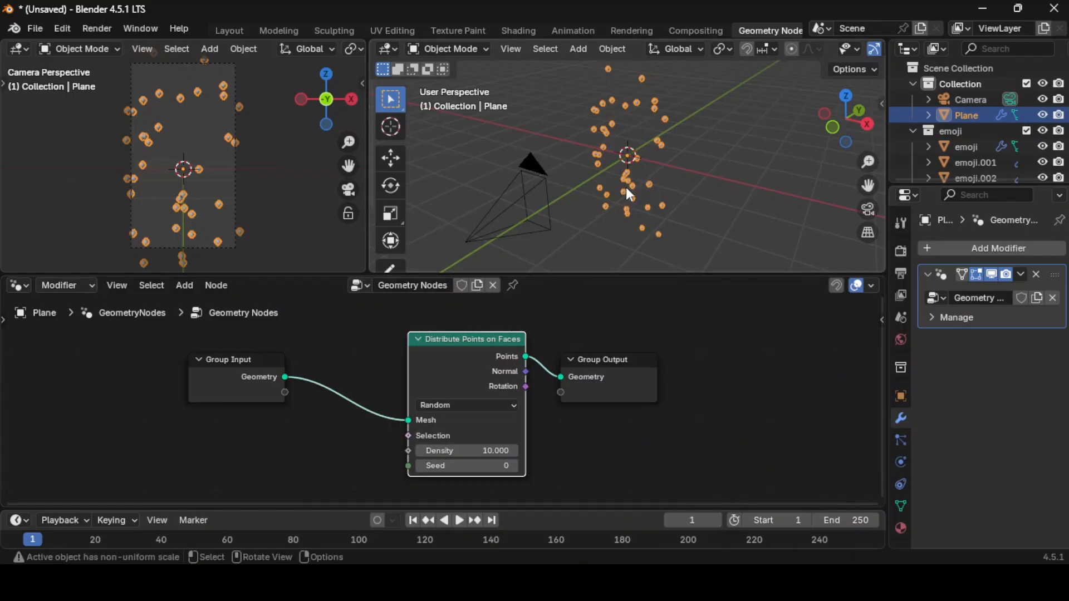
pyautogui.scroll(4, 626, 187)
pyautogui.moveTo(838, 118); pyautogui.dragTo(853, 109)
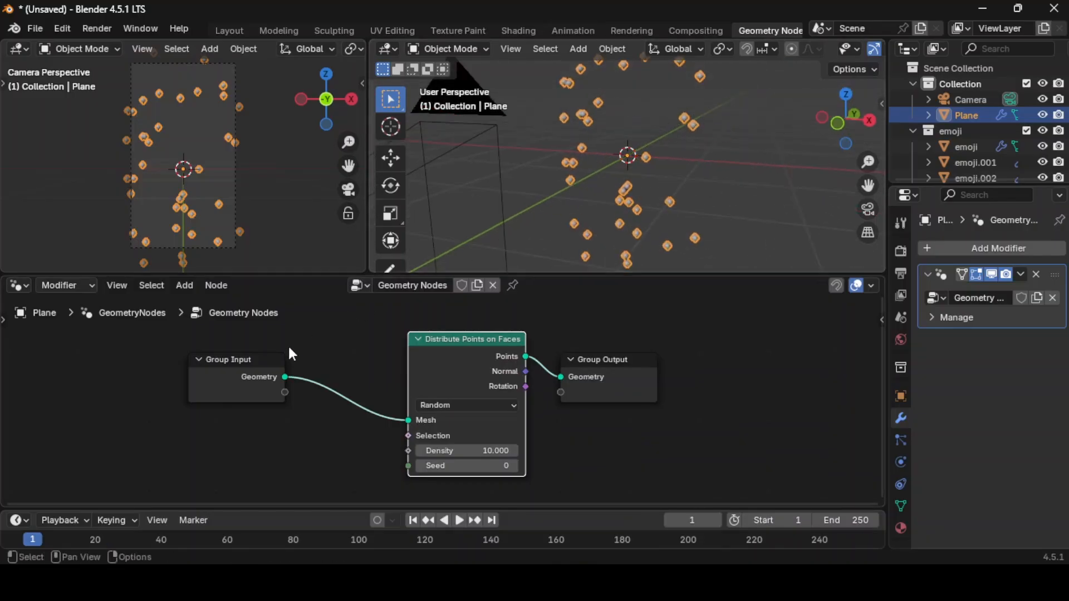
# Move Group Input aside and insert a Subdivide Mesh node with Level 2 before Distribute Points on Faces.
pyautogui.moveTo(278, 360); pyautogui.dragTo(184, 357)
pyautogui.hotkey('shift', 'a')
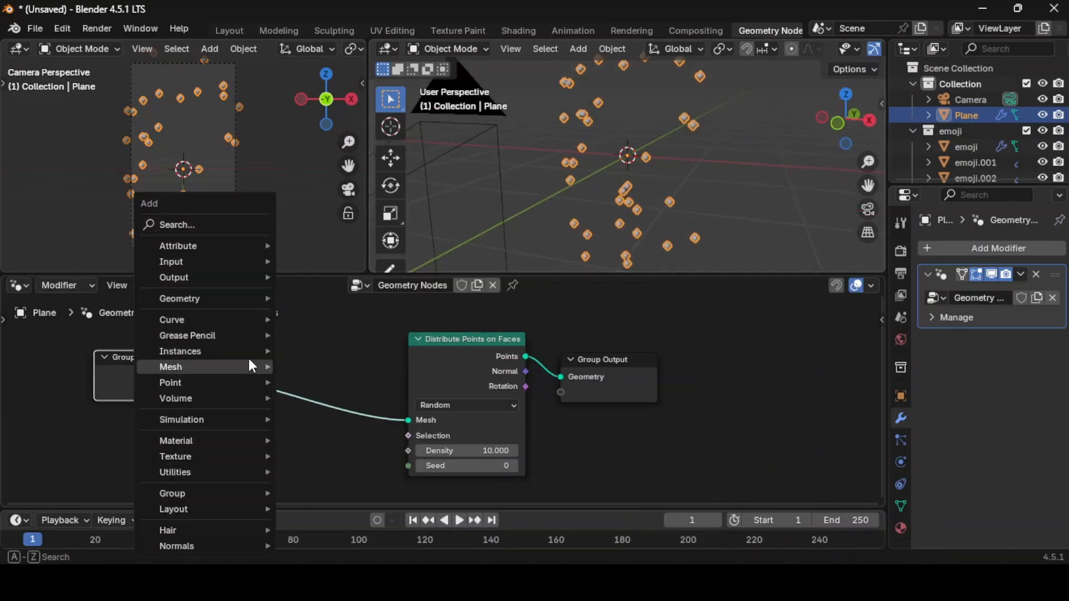
pyautogui.write('subdiv')
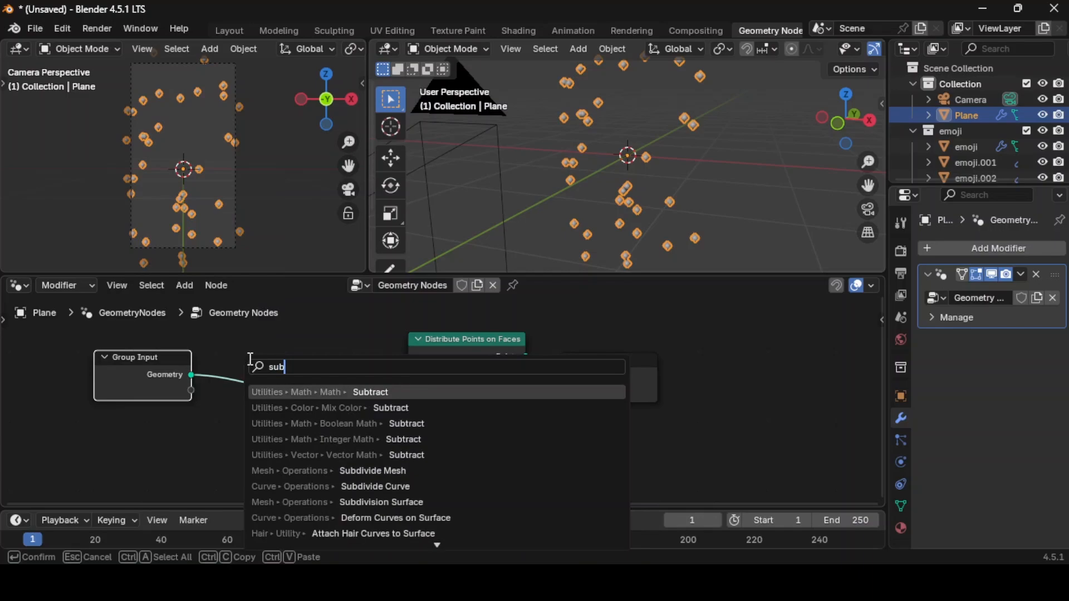
pyautogui.press('Return')
pyautogui.click(249, 358)
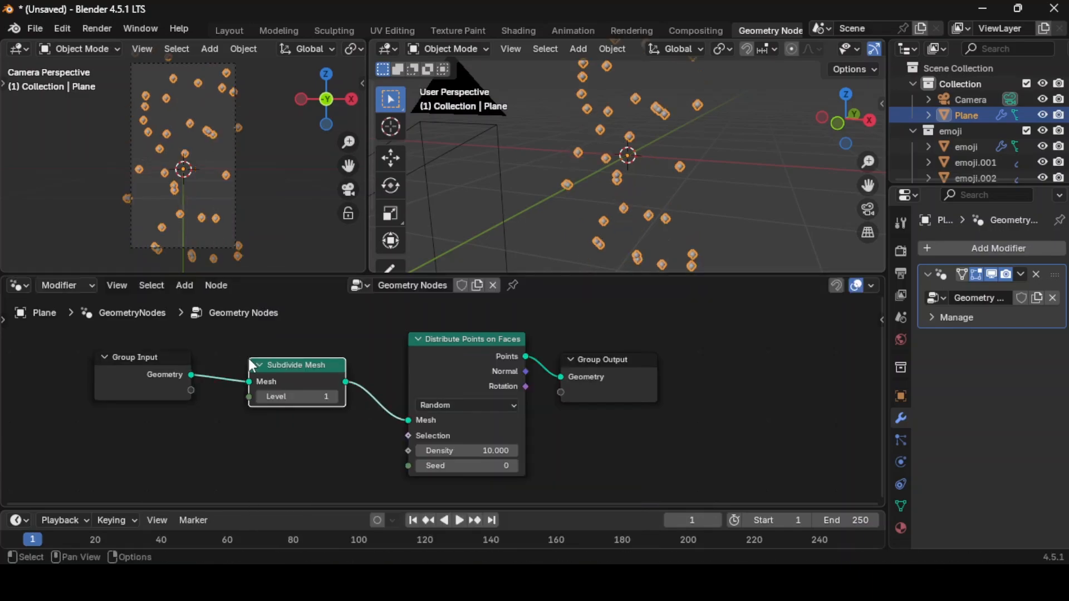
pyautogui.click(334, 397)
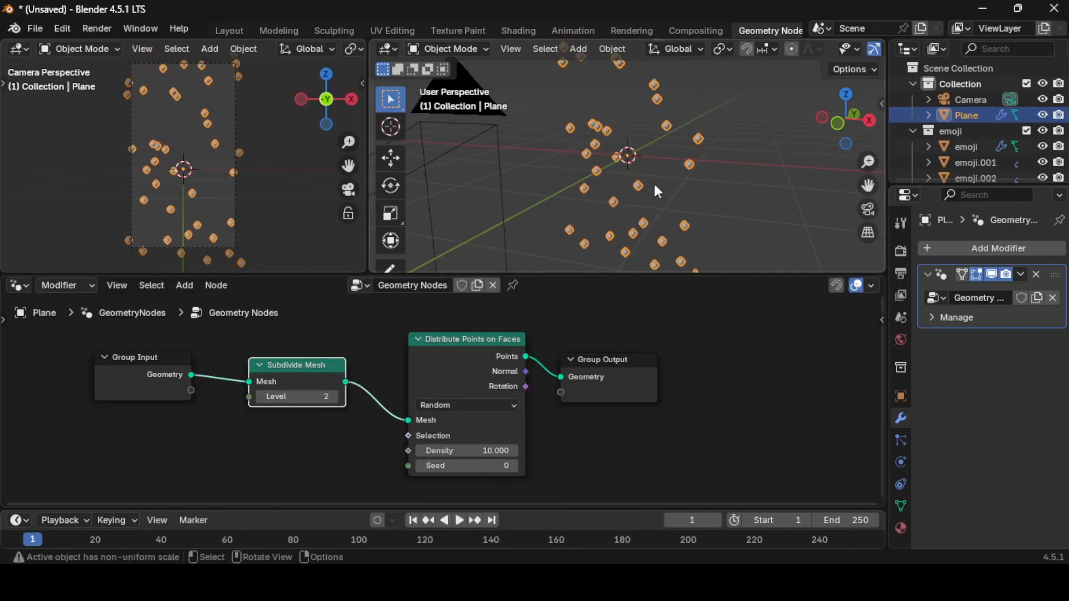
# Move Group Output farther from Distribute Points on Faces and review the distribution methods, keeping Random.
pyautogui.moveTo(640, 361); pyautogui.dragTo(768, 370)
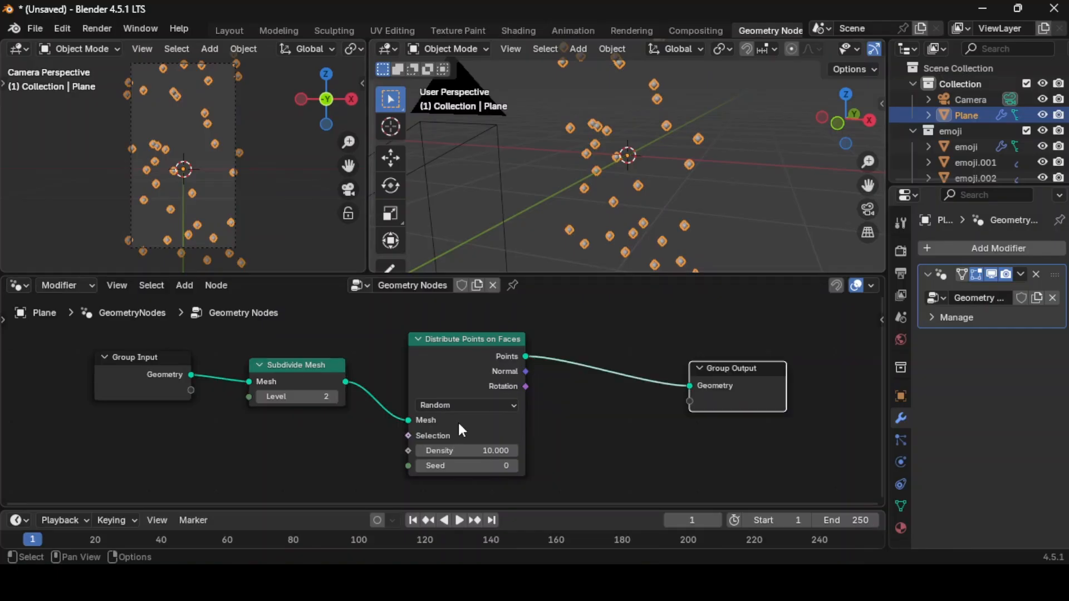
pyautogui.click(451, 405)
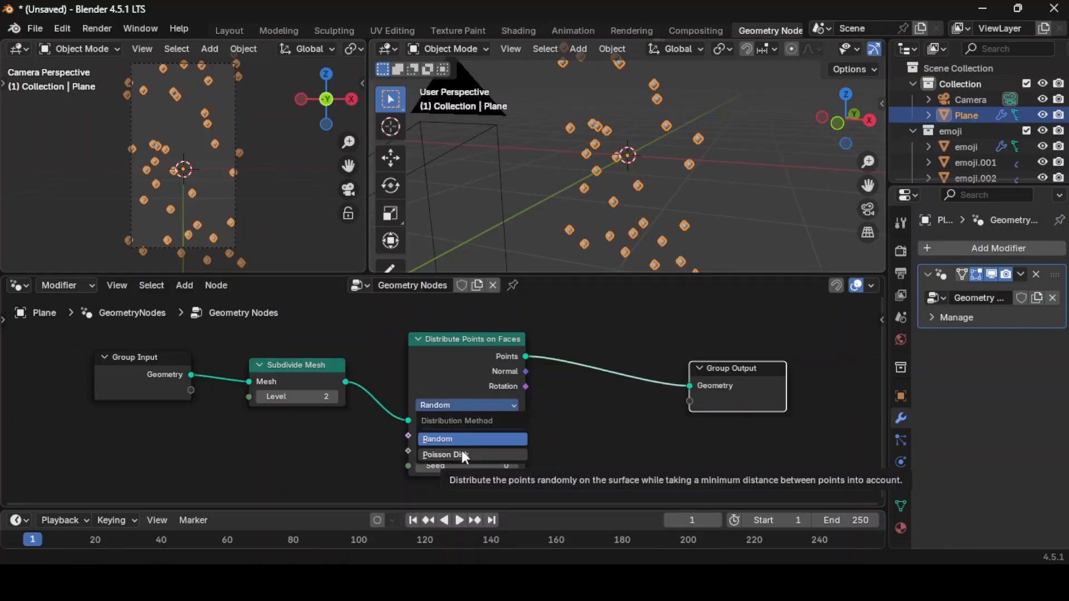
pyautogui.scroll(-1, 570, 416)
pyautogui.moveTo(572, 417); pyautogui.dragTo(473, 418, button='middle')
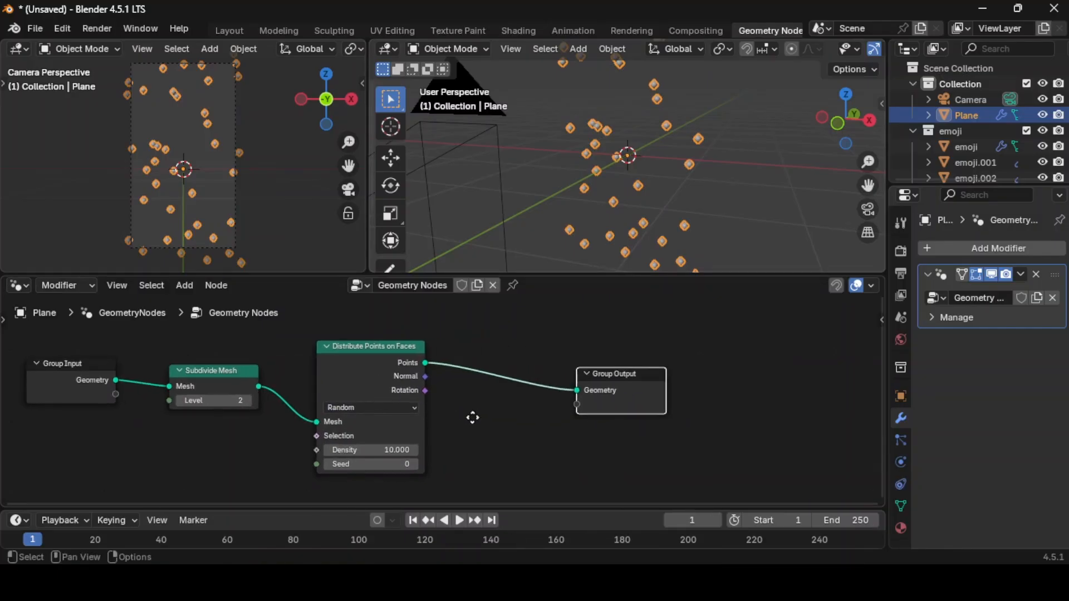
pyautogui.scroll(2, 462, 413)
pyautogui.scroll(-2, 472, 390)
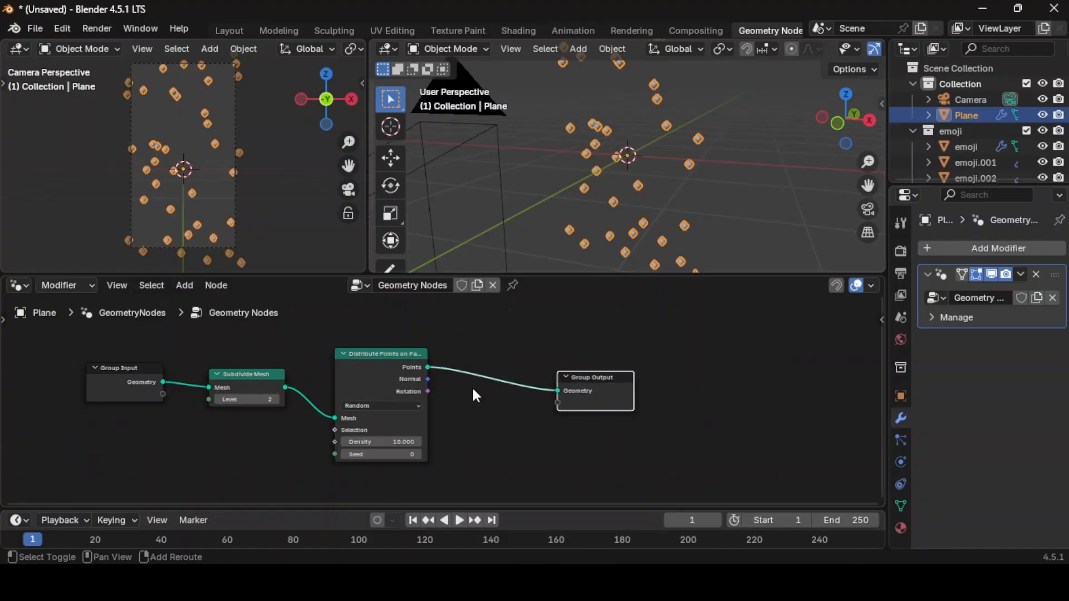
# Insert an Instance on Points node between Distribute Points on Faces and Group Output, leaving room before the output.
pyautogui.hotkey('shift', 'a')
pyautogui.moveTo(473, 390)
pyautogui.write('ins')
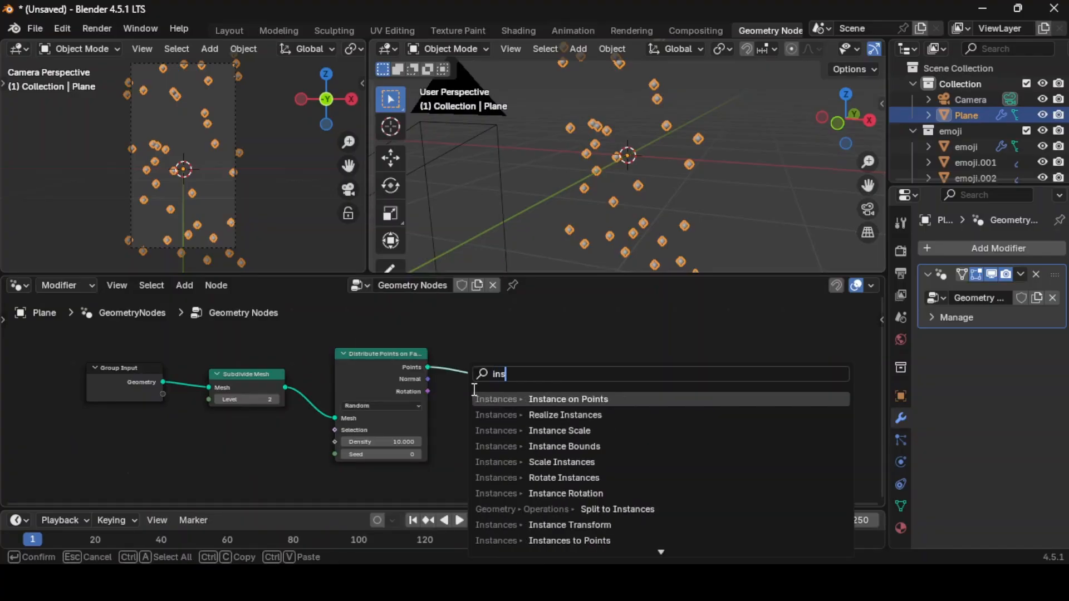
pyautogui.press('Return')
pyautogui.click(485, 378)
pyautogui.press('Home')
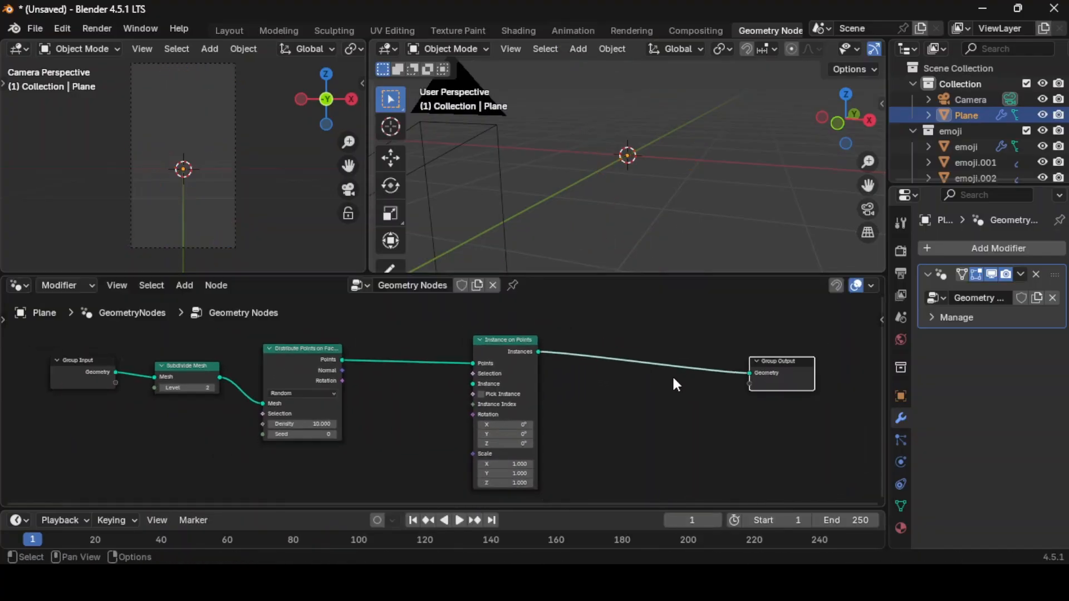
pyautogui.scroll(1, 557, 369)
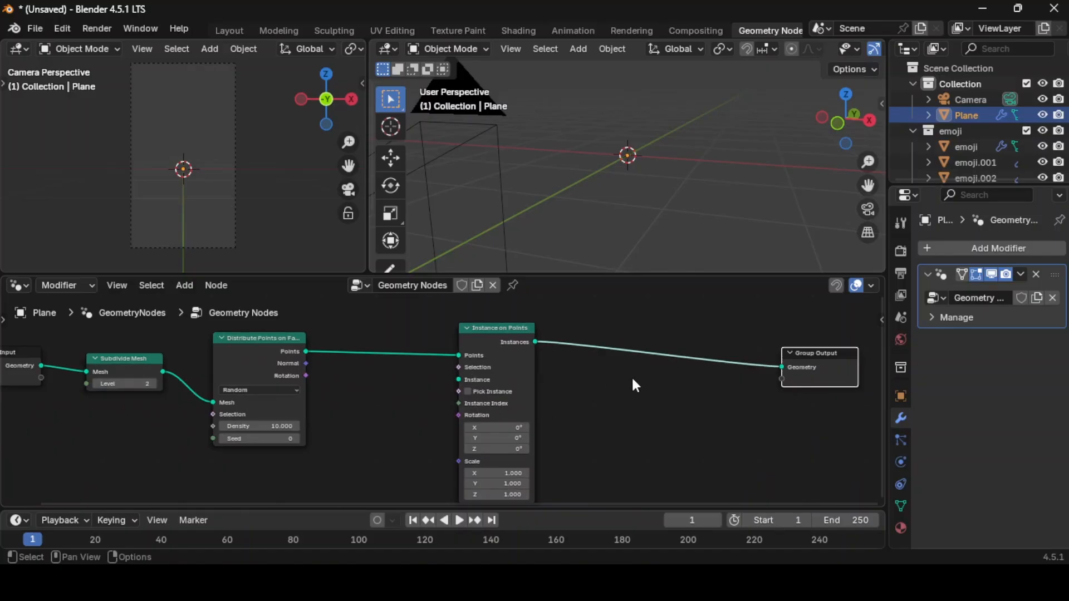
# Insert an Instances to Points node between Instance on Points and Group Output.
pyautogui.press('shift')
pyautogui.hotkey('shift', 'a')
pyautogui.write('instan')
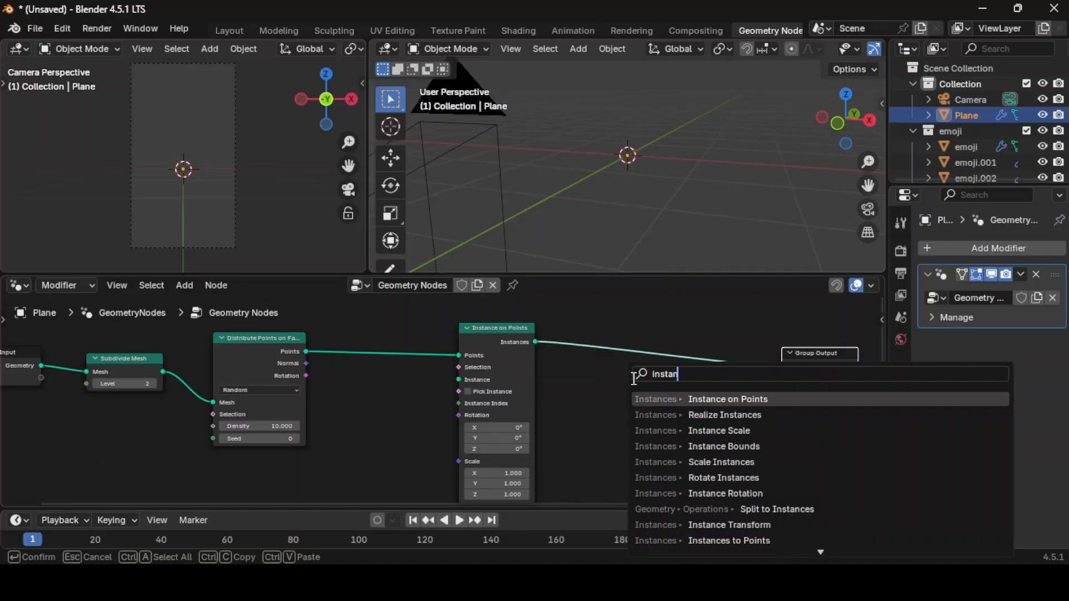
pyautogui.write('ce to p')
pyautogui.press('Return')
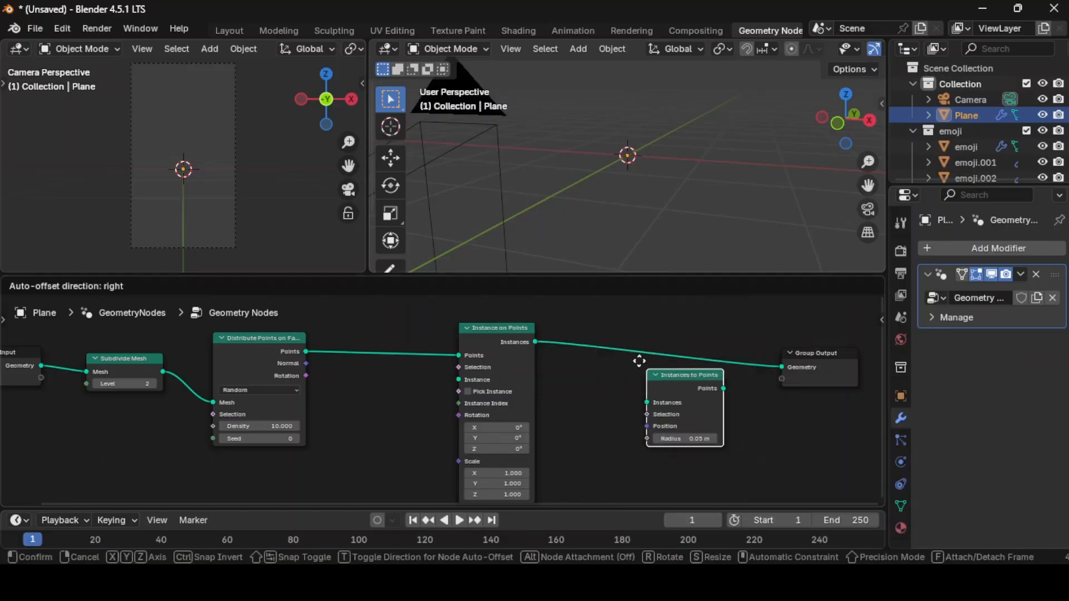
pyautogui.click(606, 335)
# Add a second Instance on Points node after Instances to Points and place a Collection Info node below the chain.
pyautogui.hotkey('shift', 'a')
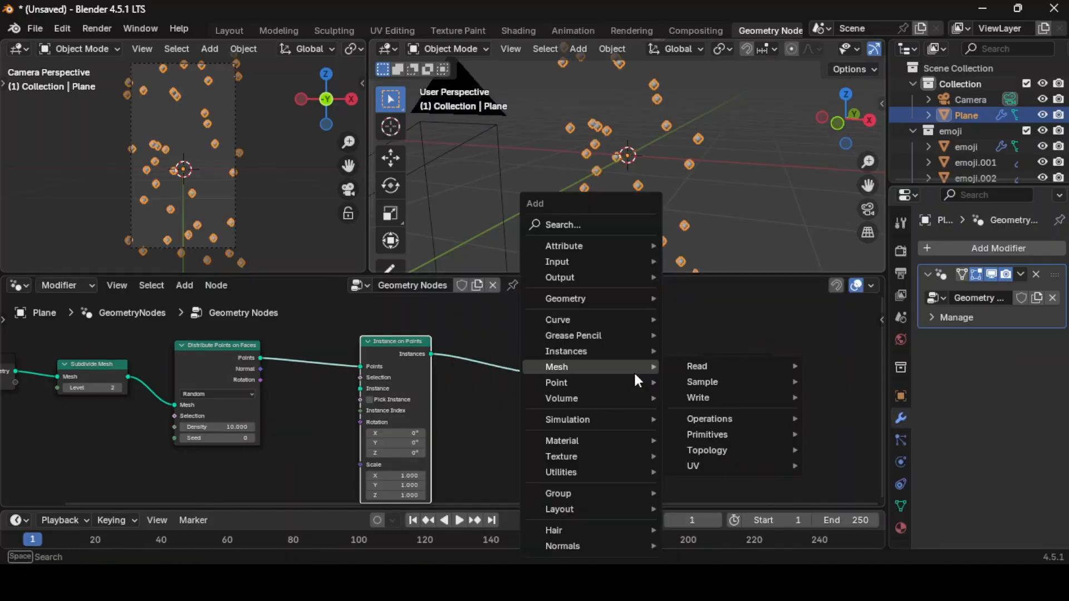
pyautogui.write('inna')
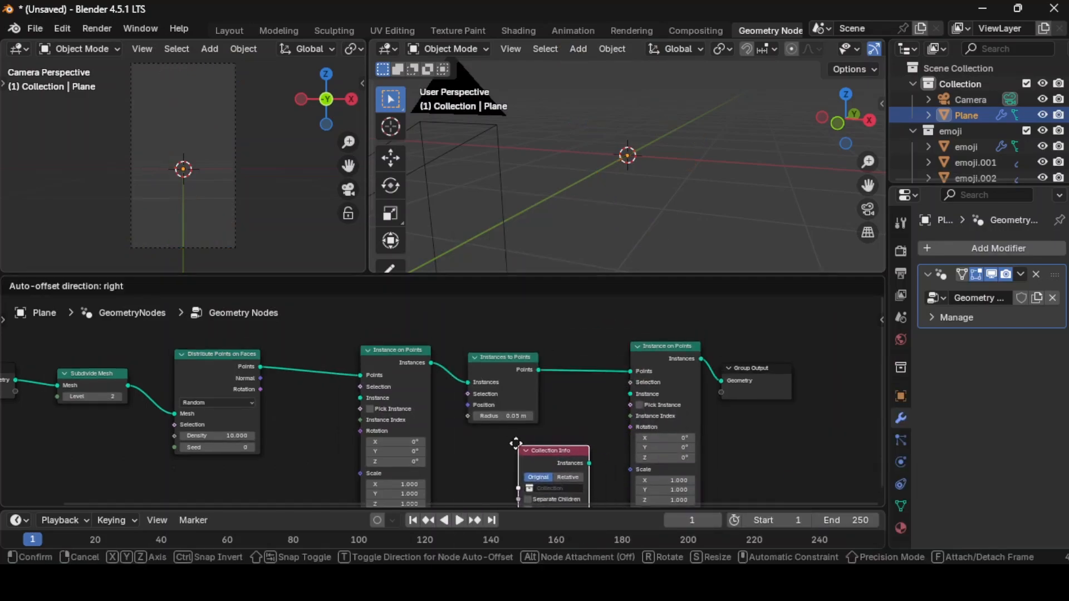
pyautogui.click(478, 432)
# Set Collection Info to the emoji collection with Separate Children and Reset Children enabled, and feed its instances into the second Instance on Points node.
pyautogui.moveTo(478, 432); pyautogui.dragTo(498, 371, button='middle')
pyautogui.click(541, 417)
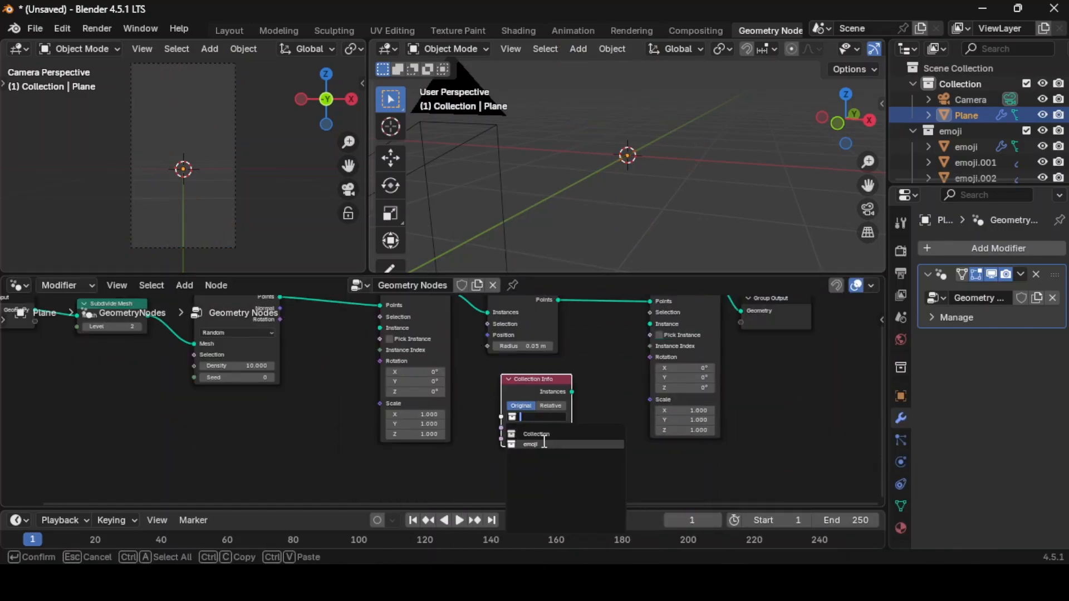
pyautogui.click(544, 444)
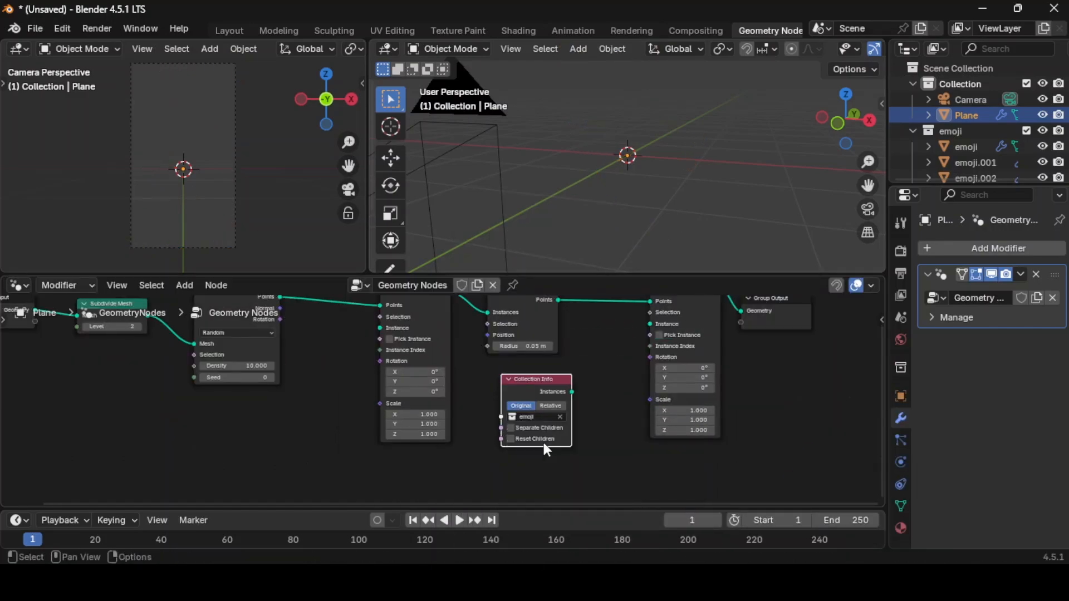
pyautogui.click(514, 440)
pyautogui.moveTo(557, 449)
pyautogui.mouseDown(button='middle')
pyautogui.moveTo(568, 441)
pyautogui.moveTo(559, 455)
pyautogui.mouseUp(button='middle')
pyautogui.moveTo(543, 425); pyautogui.dragTo(617, 362)
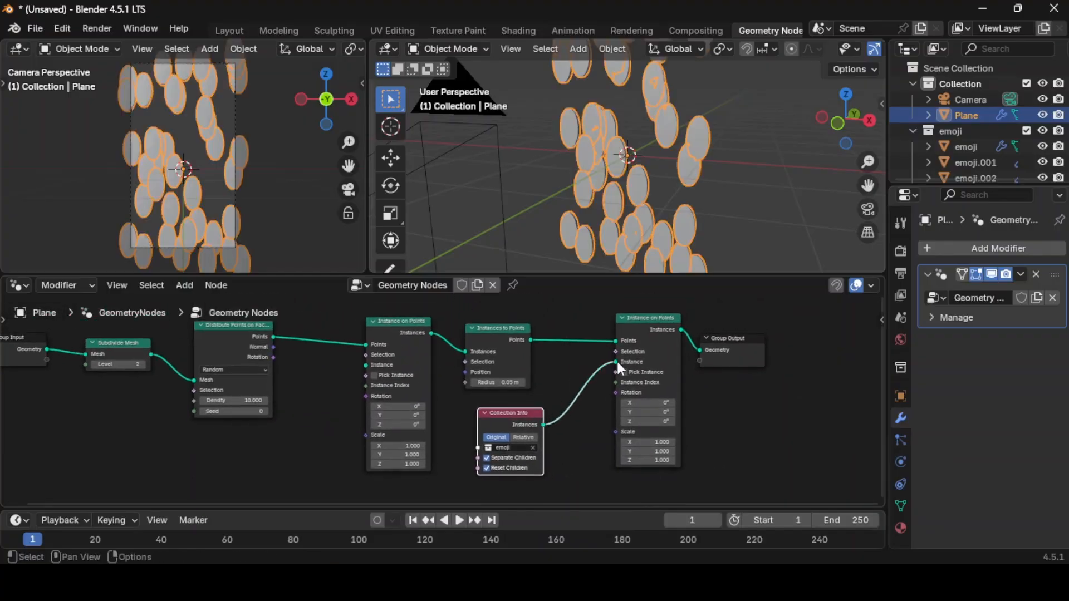
# Enable Pick Instance on the second Instance on Points node.
pyautogui.scroll(-5, 677, 220)
pyautogui.moveTo(837, 121); pyautogui.dragTo(829, 152)
pyautogui.scroll(1, 574, 440)
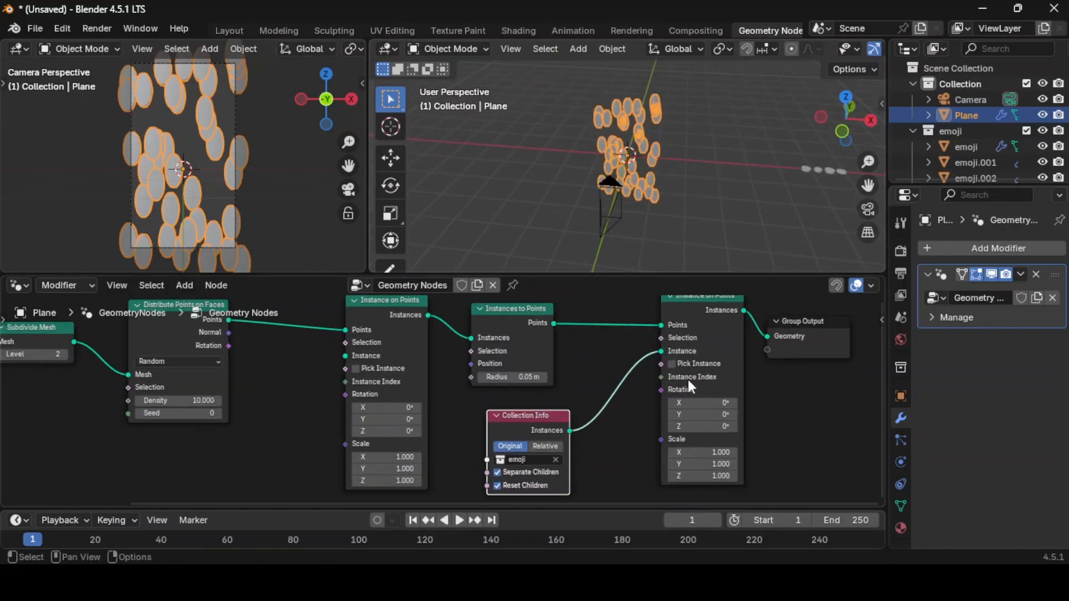
pyautogui.click(675, 364)
# Select the original emoji discs lying beside the plane and apply their object scale.
pyautogui.moveTo(840, 123); pyautogui.dragTo(729, 125)
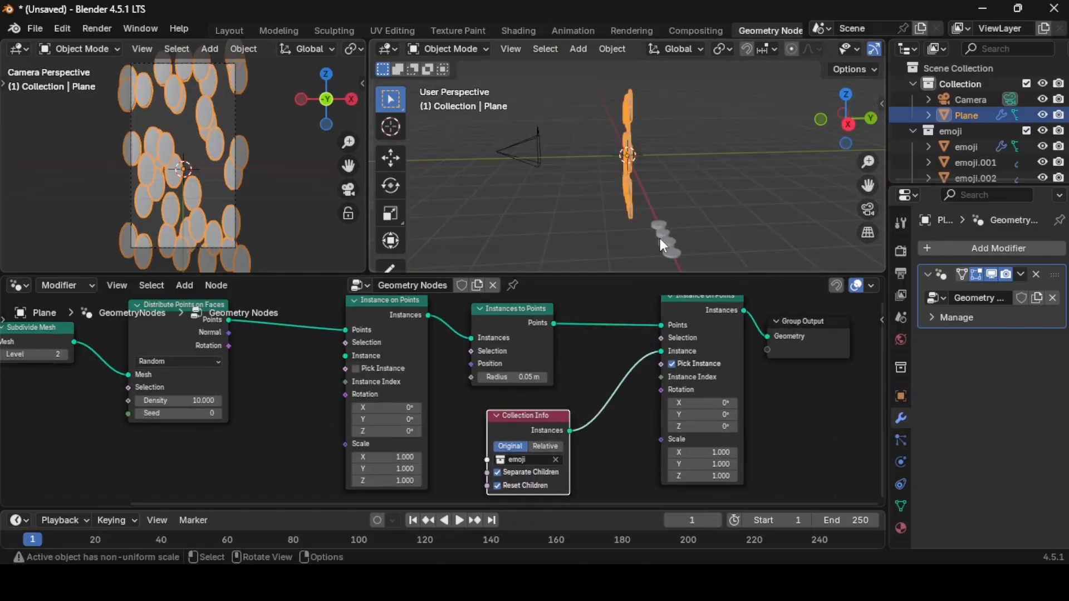
pyautogui.click(663, 242)
pyautogui.moveTo(829, 123); pyautogui.dragTo(832, 188)
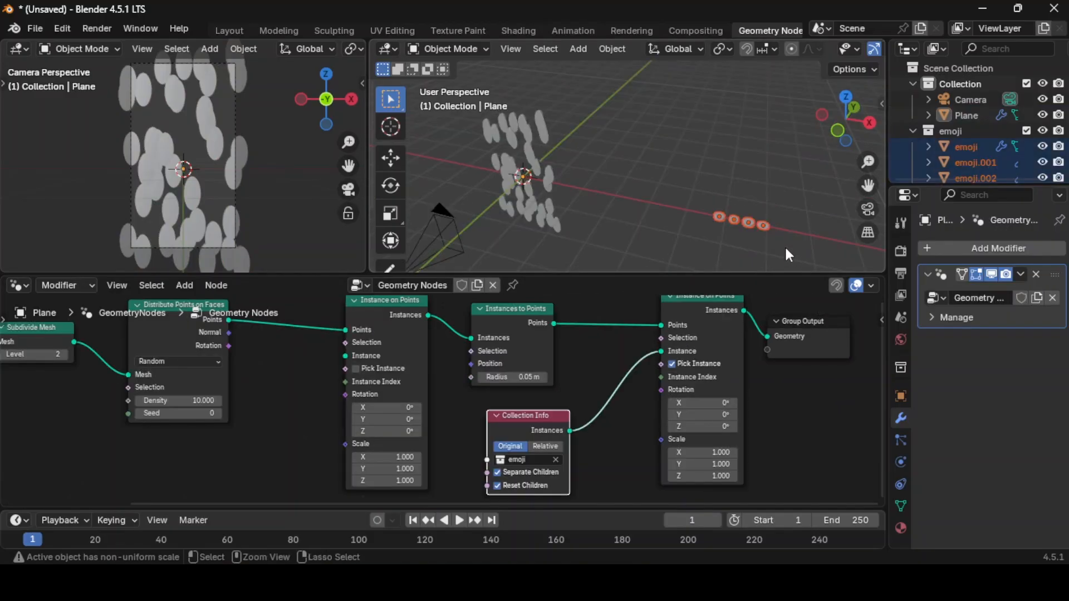
pyautogui.hotkey('ctrl', 'a')
pyautogui.click(784, 245)
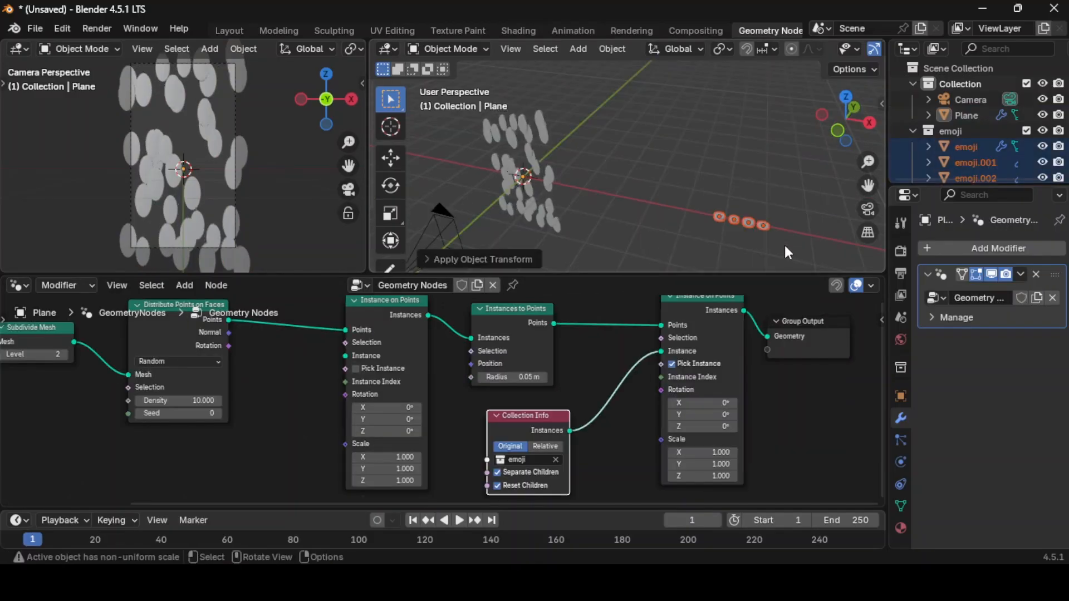
# Select the plane carrying the scattered instances and apply its object scale.
pyautogui.click(517, 155)
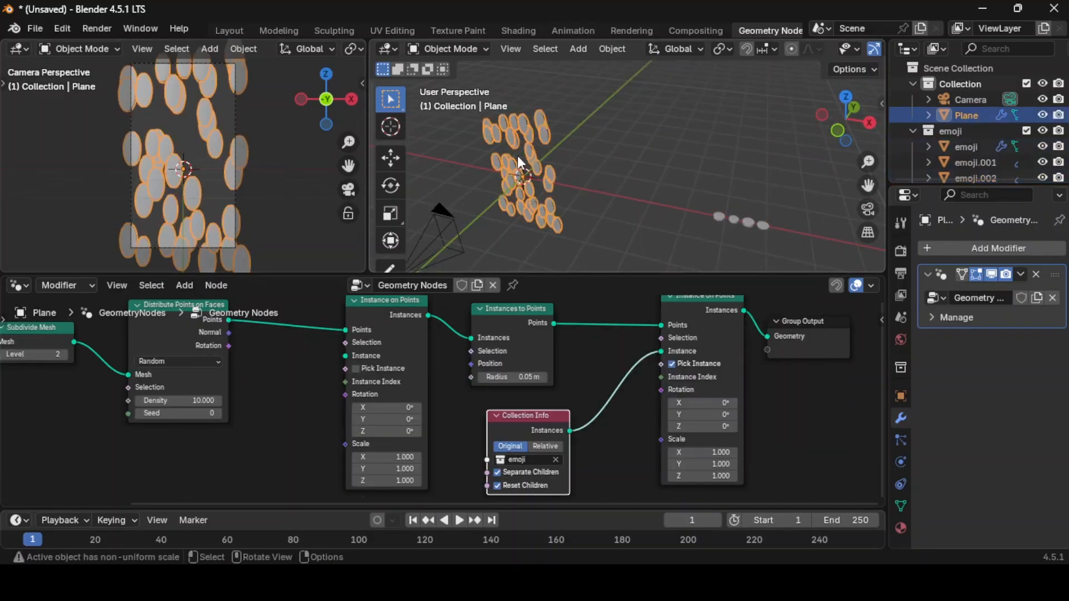
pyautogui.hotkey('ctrl', 'a')
pyautogui.click(582, 165)
pyautogui.moveTo(533, 158); pyautogui.dragTo(529, 157, button='middle')
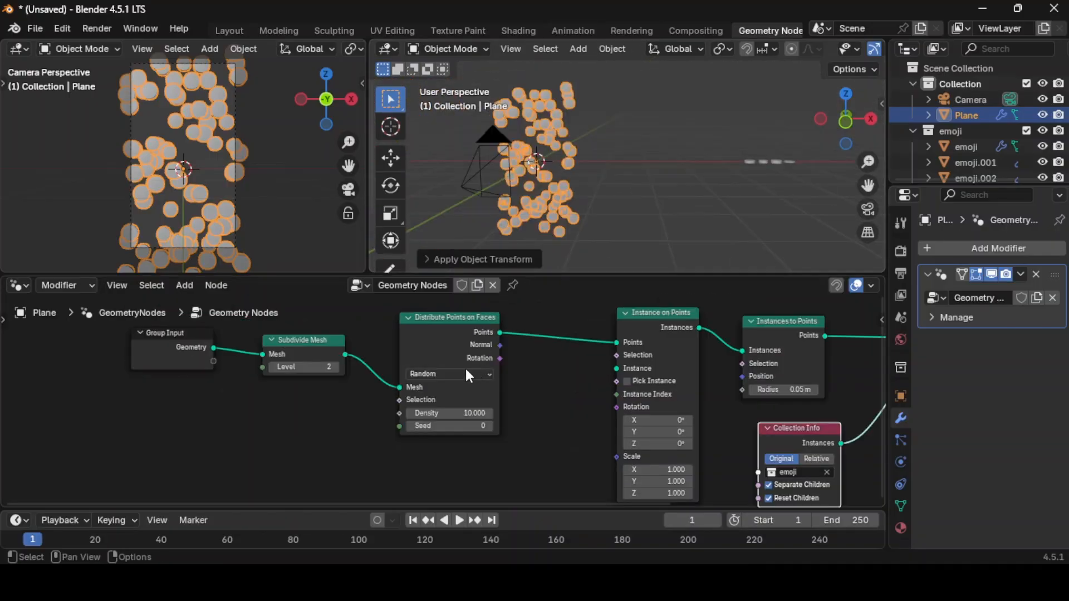
# Switch Distribute Points on Faces to Poisson Disk and set its Density Max to 10000.
pyautogui.click(477, 376)
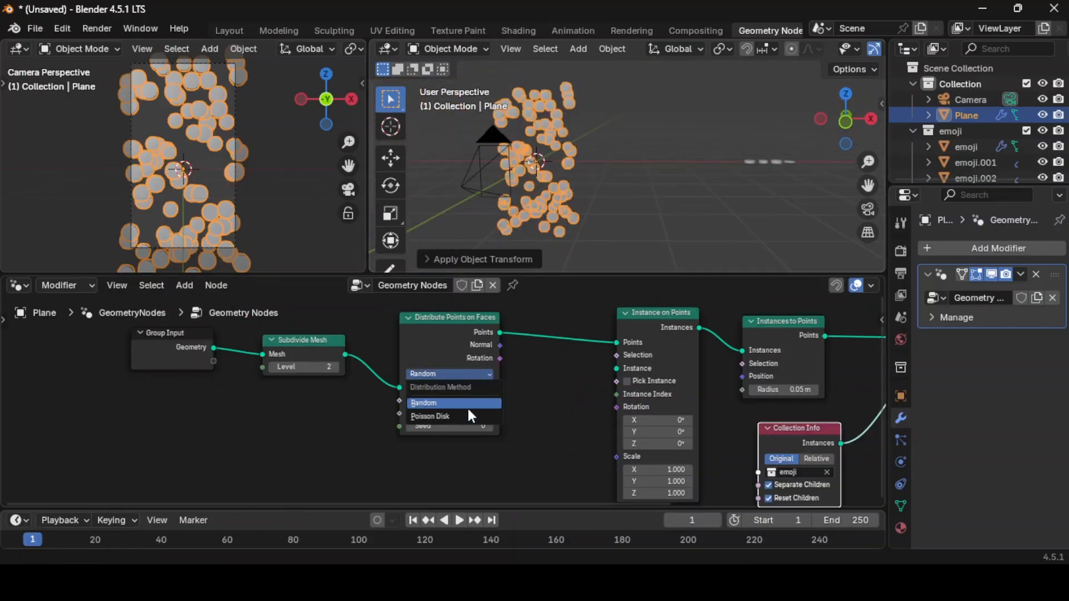
pyautogui.click(463, 412)
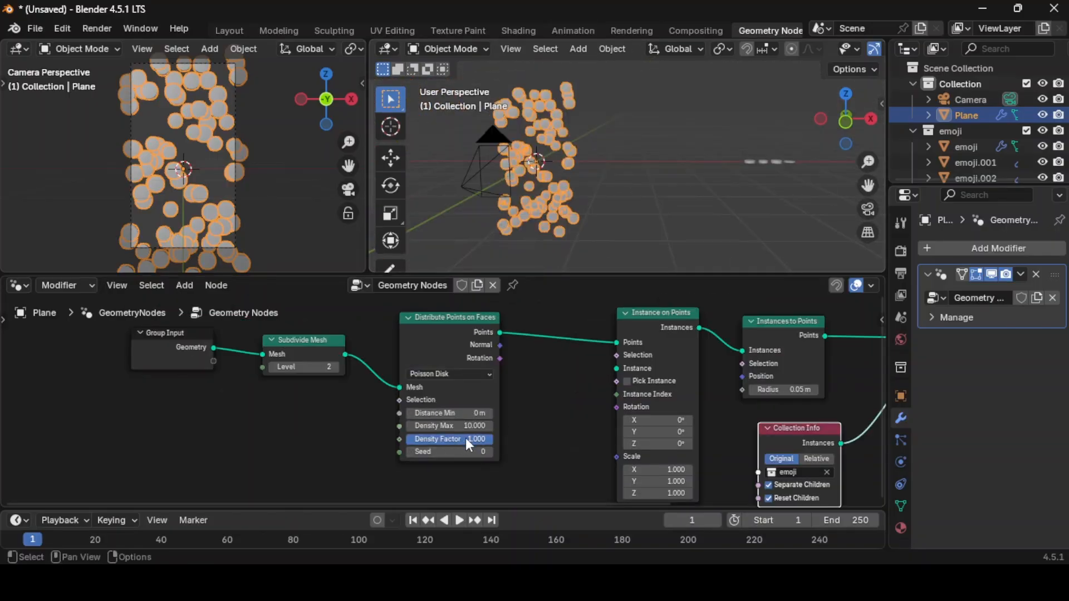
pyautogui.doubleClick(471, 427)
pyautogui.write('10')
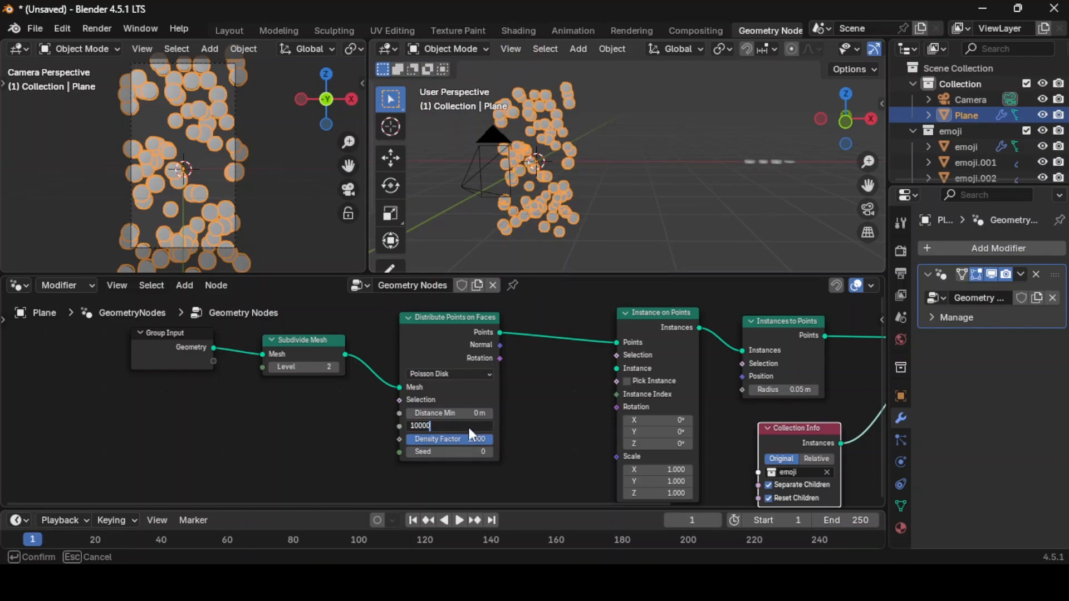
pyautogui.press('Return')
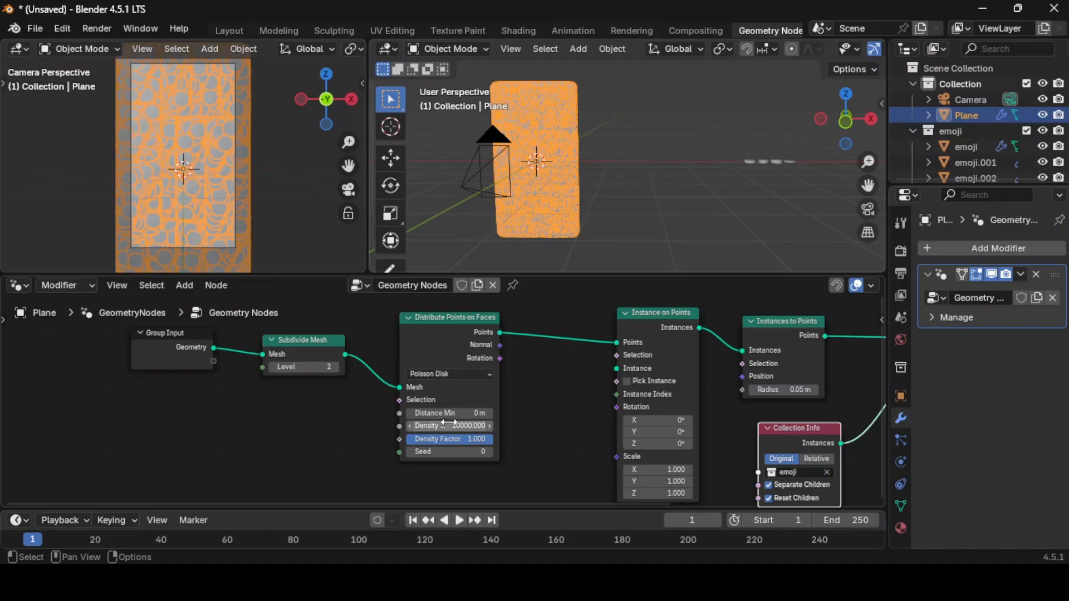
# Set the Distance Min of Distribute Points on Faces to 0.12 m.
pyautogui.click(454, 420)
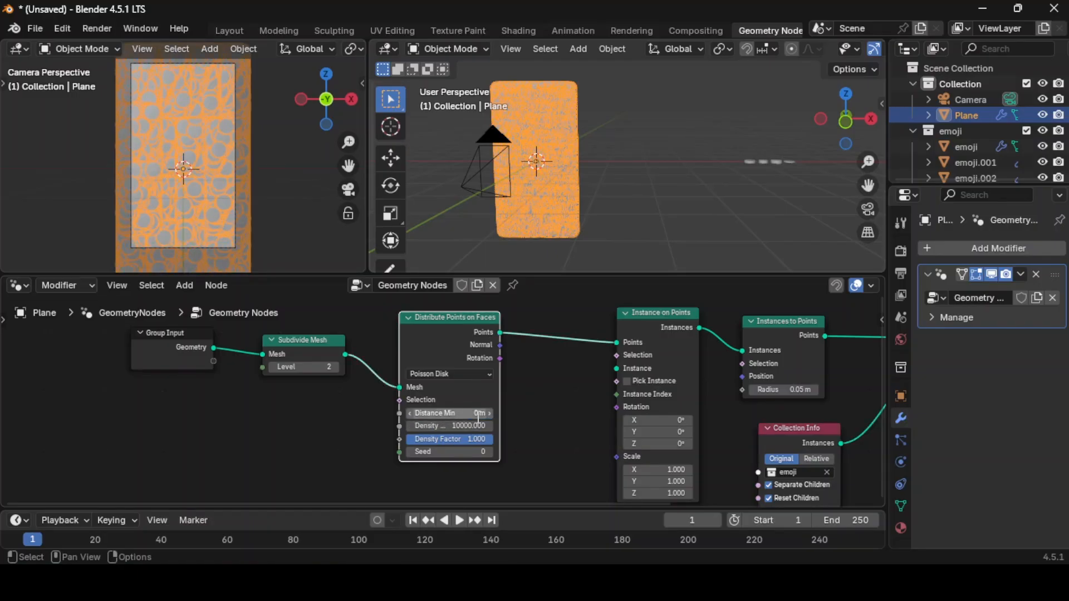
pyautogui.click(479, 414)
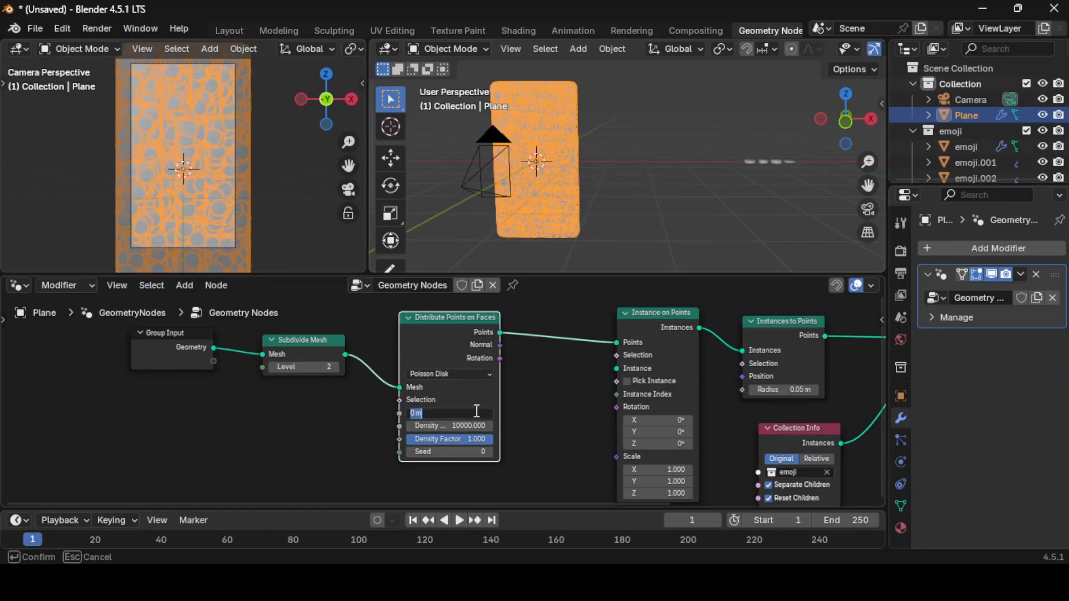
pyautogui.write('0.12')
pyautogui.press('Return')
pyautogui.scroll(4, 551, 162)
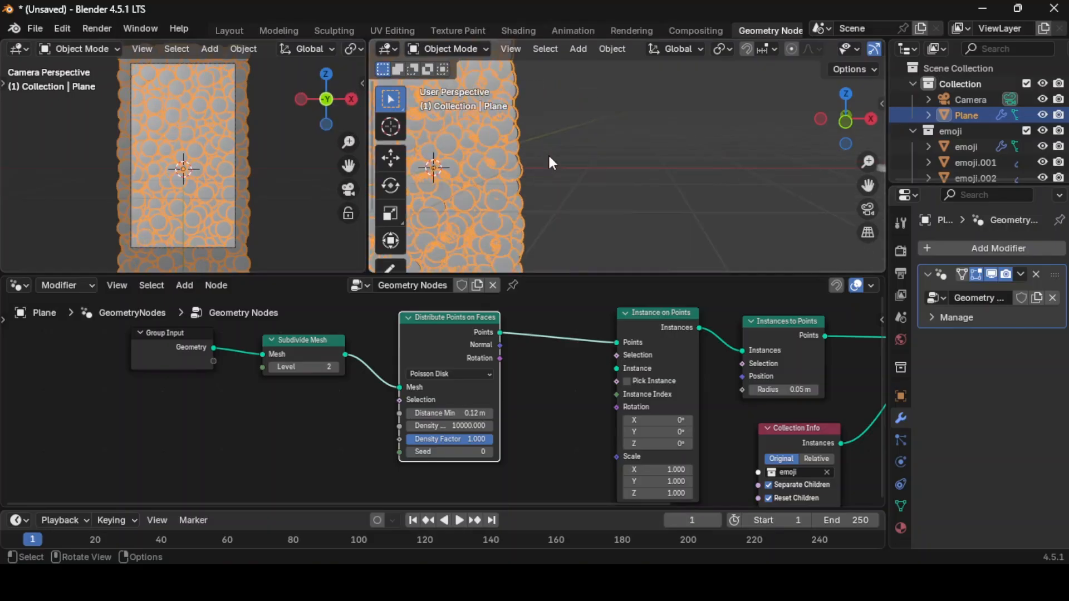
# Add a Random Value node from the Scale input of the second Instance on Points and place it below Collection Info.
pyautogui.moveTo(723, 429); pyautogui.dragTo(471, 400, button='middle')
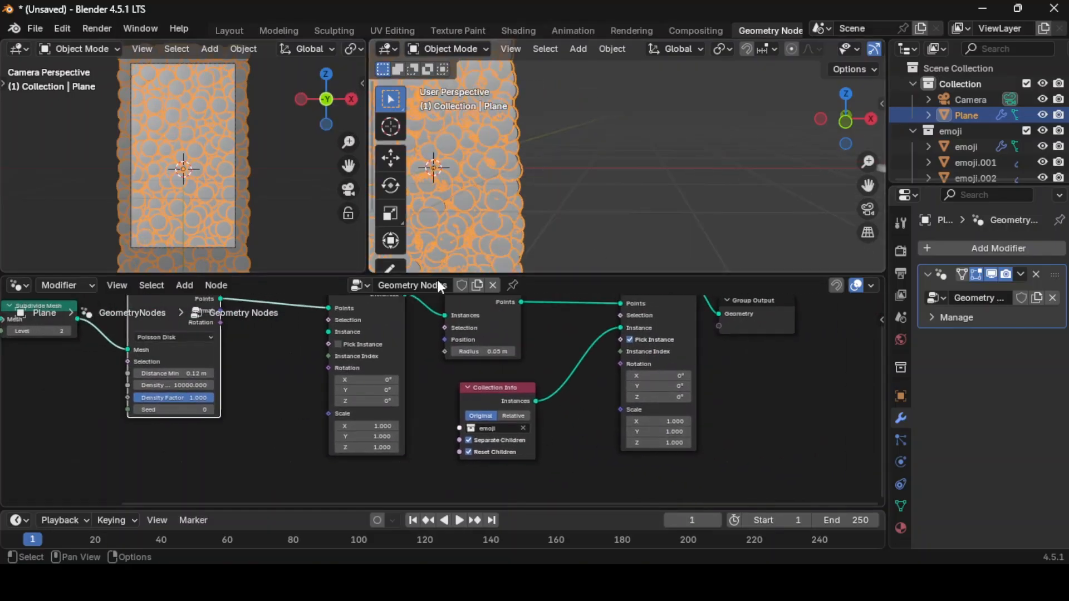
pyautogui.scroll(-3, 581, 244)
pyautogui.scroll(-1, 645, 422)
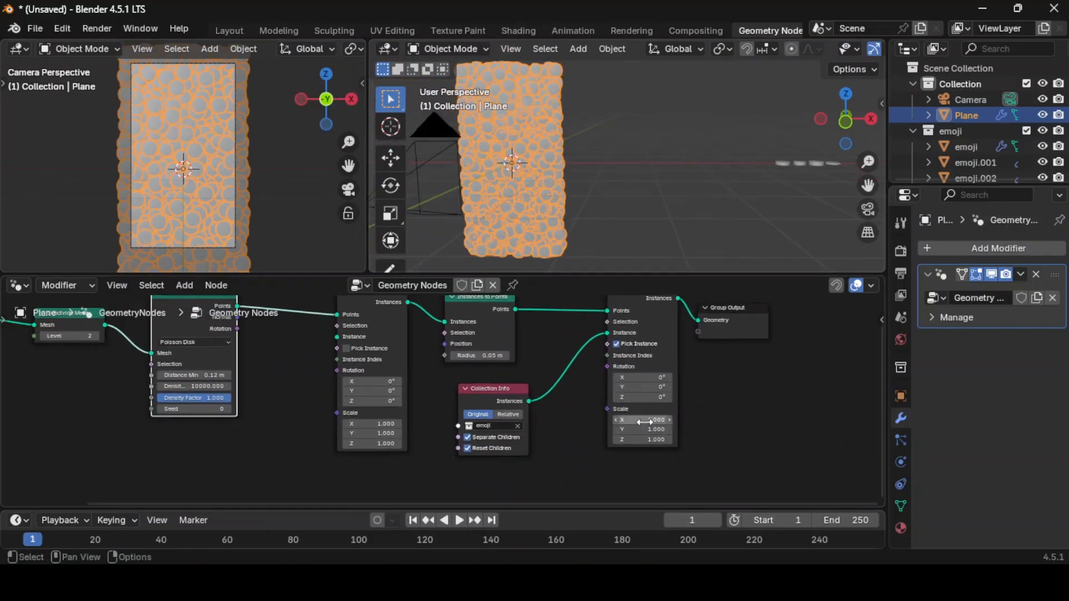
pyautogui.moveTo(607, 409); pyautogui.dragTo(552, 460)
pyautogui.moveTo(607, 409); pyautogui.dragTo(551, 461)
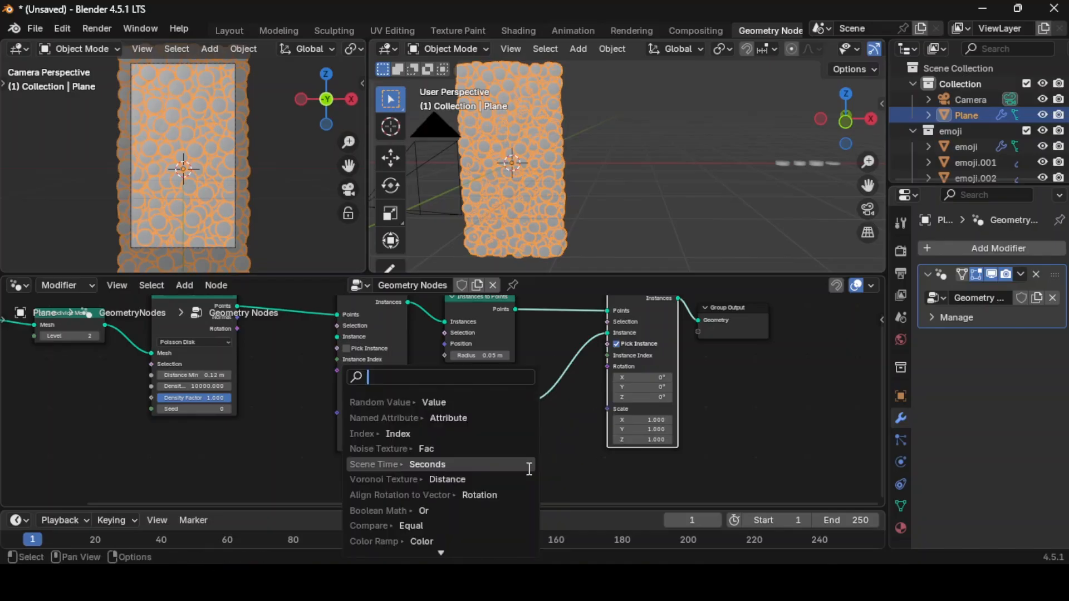
pyautogui.click(420, 402)
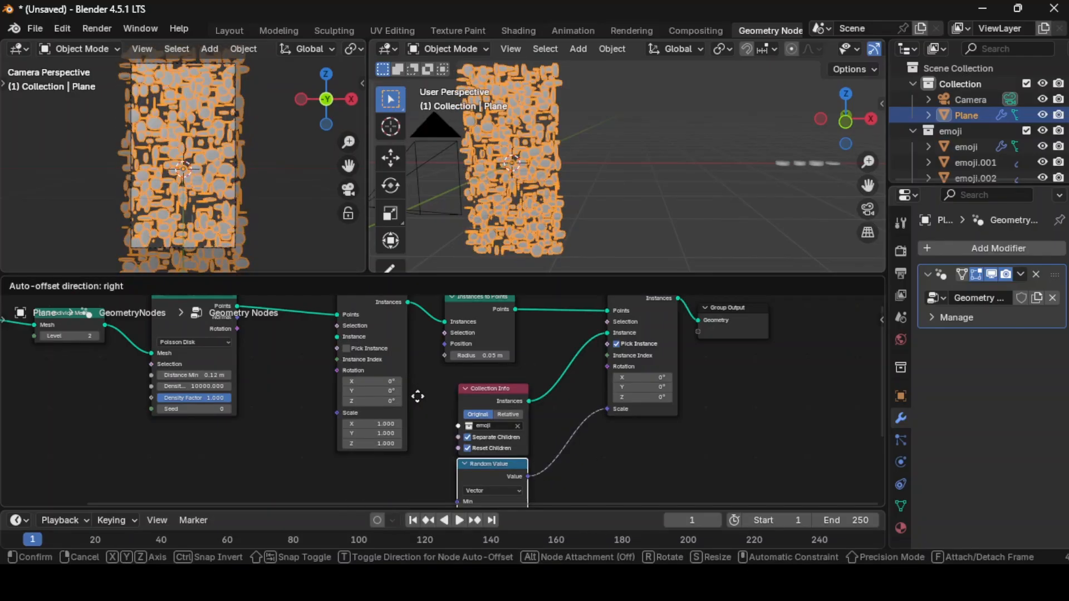
pyautogui.click(507, 441)
# Change the Random Value node's type to Float and reconnect its value to the second Instance on Points node's Scale.
pyautogui.scroll(2, 523, 413)
pyautogui.click(531, 433)
pyautogui.click(523, 460)
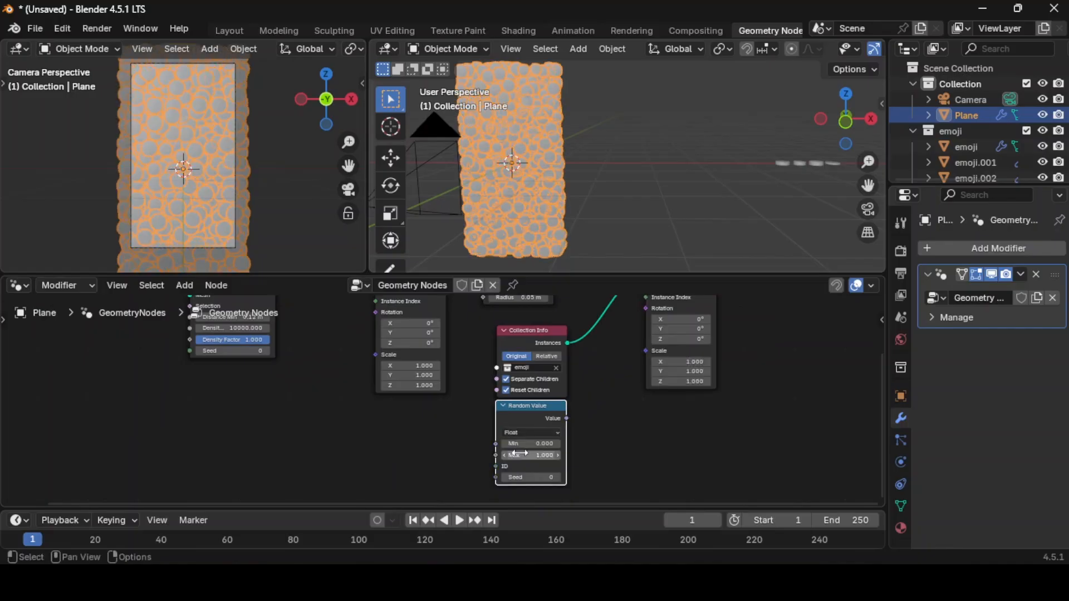
pyautogui.scroll(2, 568, 429)
pyautogui.moveTo(608, 389); pyautogui.dragTo(697, 391)
pyautogui.moveTo(676, 406); pyautogui.dragTo(666, 354, button='middle')
pyautogui.scroll(1, 671, 361)
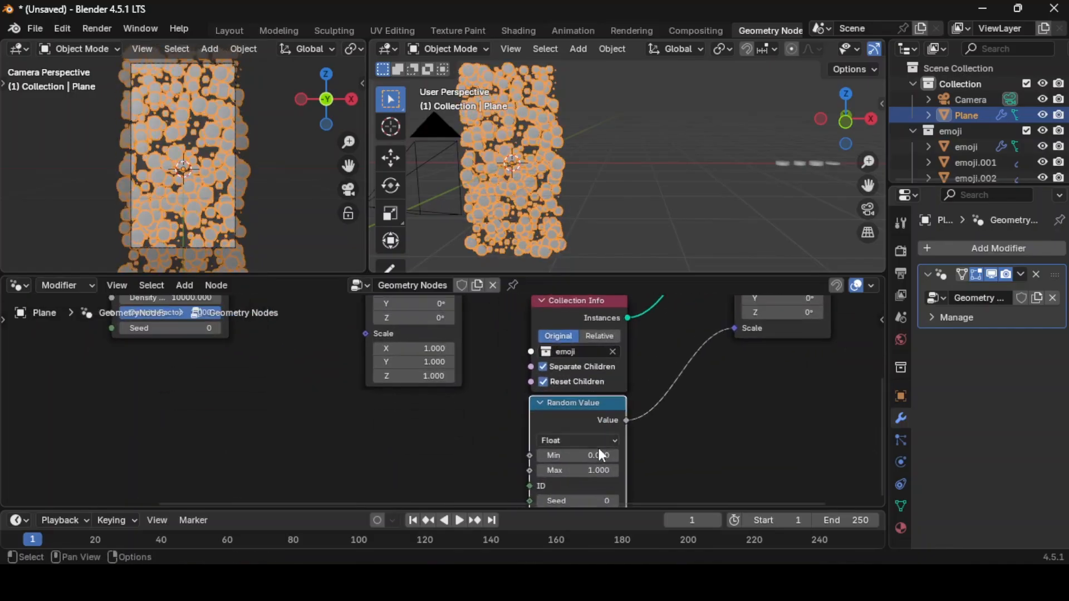
# Set the Float Random Value node driving the instance scale to Min 0.300 and Max 0.770, checking the disc sizes up close.
pyautogui.moveTo(596, 456); pyautogui.dragTo(571, 472)
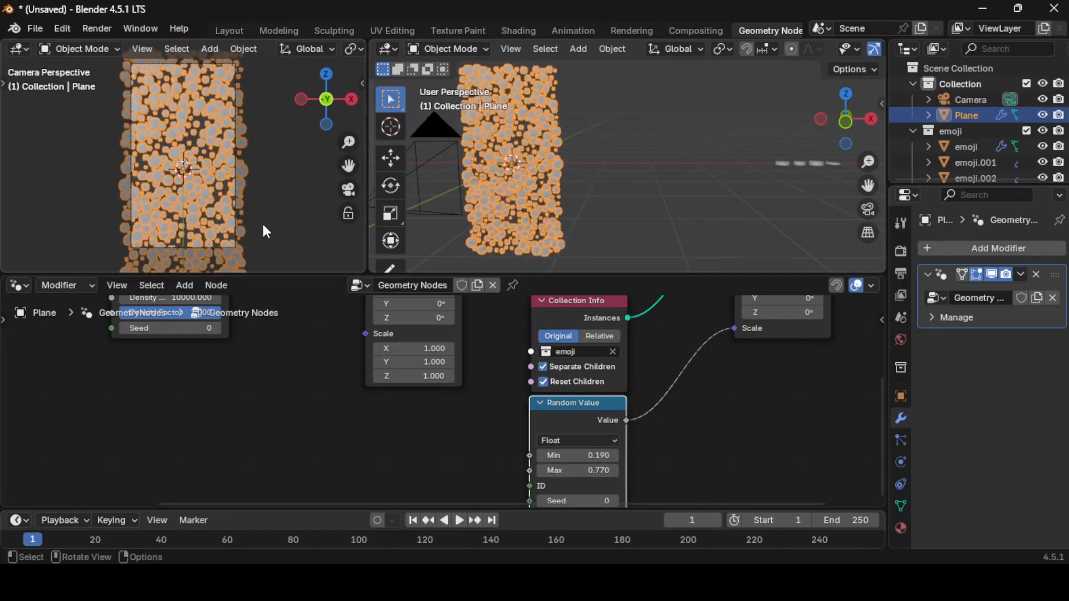
pyautogui.scroll(6, 229, 206)
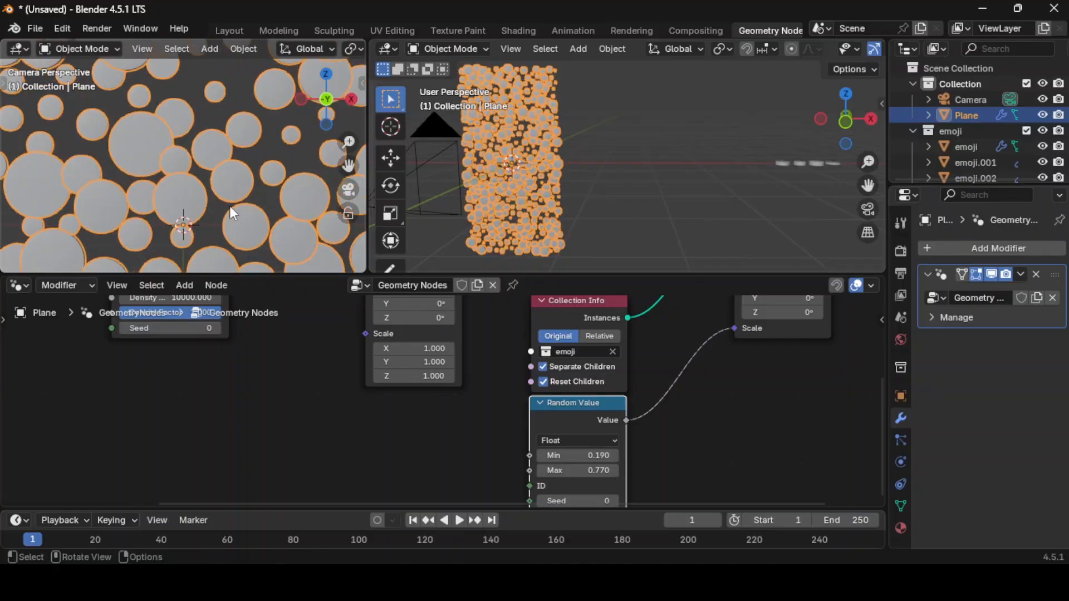
pyautogui.scroll(-3, 248, 170)
pyautogui.moveTo(248, 170); pyautogui.dragTo(279, 192, button='middle')
pyautogui.moveTo(320, 118); pyautogui.dragTo(379, 119)
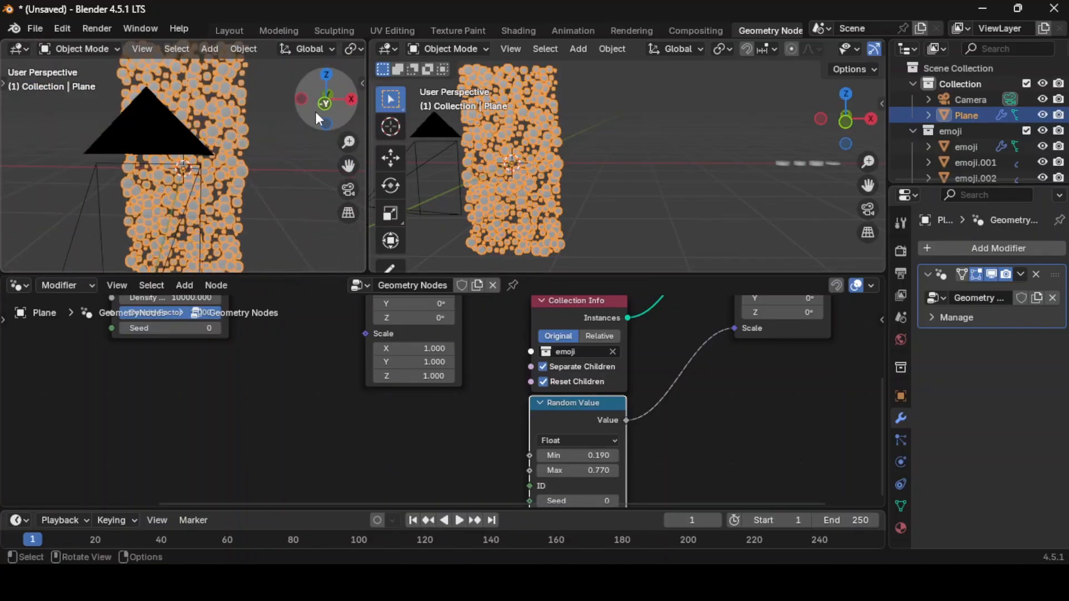
pyautogui.scroll(6, 211, 160)
pyautogui.moveTo(576, 456); pyautogui.dragTo(581, 457)
# Add a Vector Random Value node to the second Instance on Points node's Rotation input and place it beside the Float one.
pyautogui.scroll(-2, 423, 417)
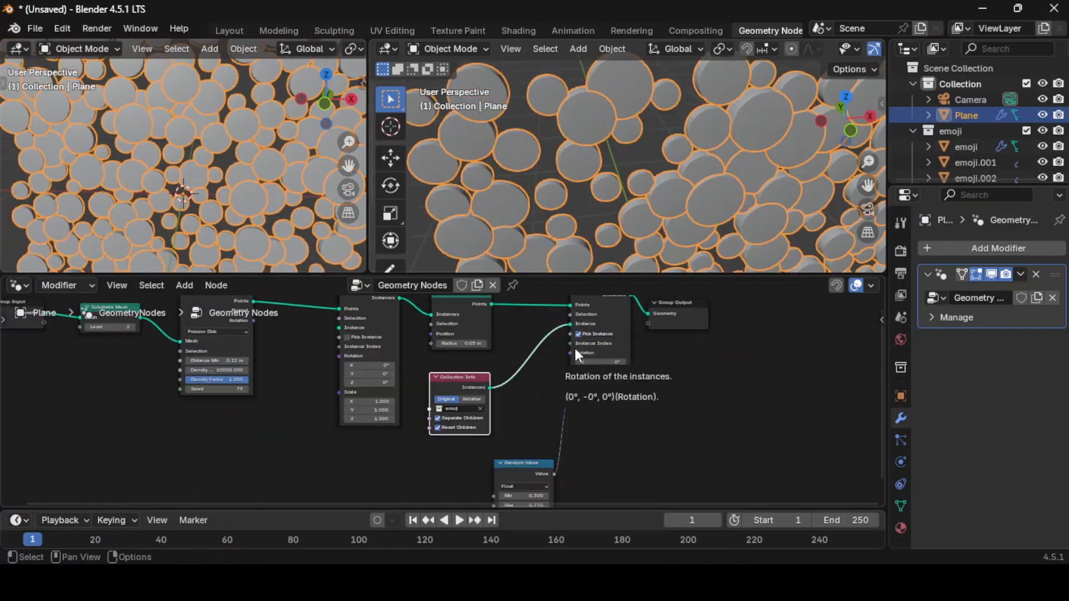
pyautogui.moveTo(571, 352); pyautogui.dragTo(551, 371)
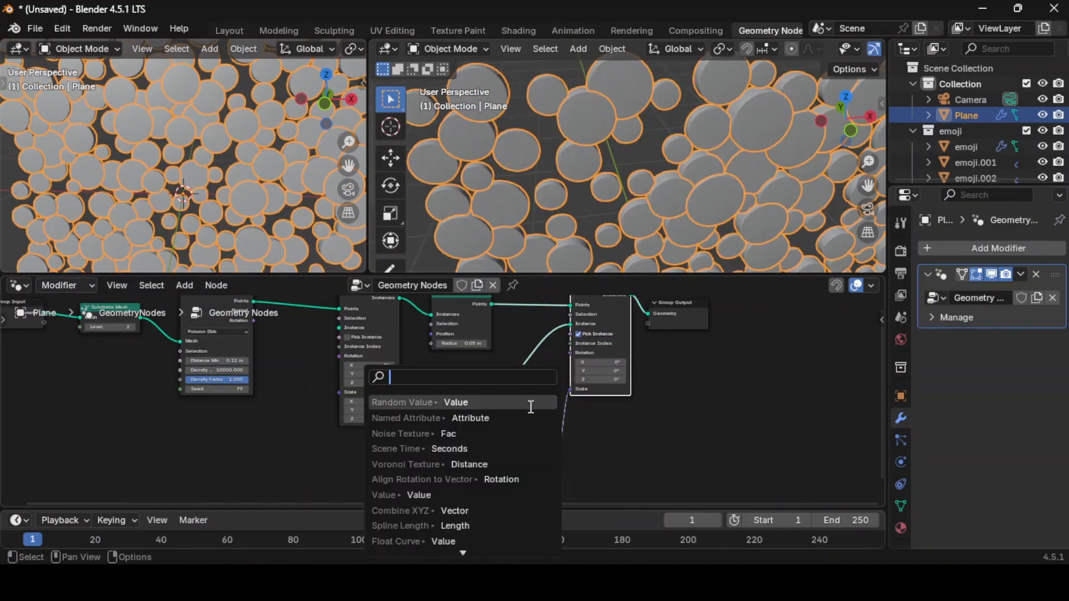
pyautogui.click(491, 402)
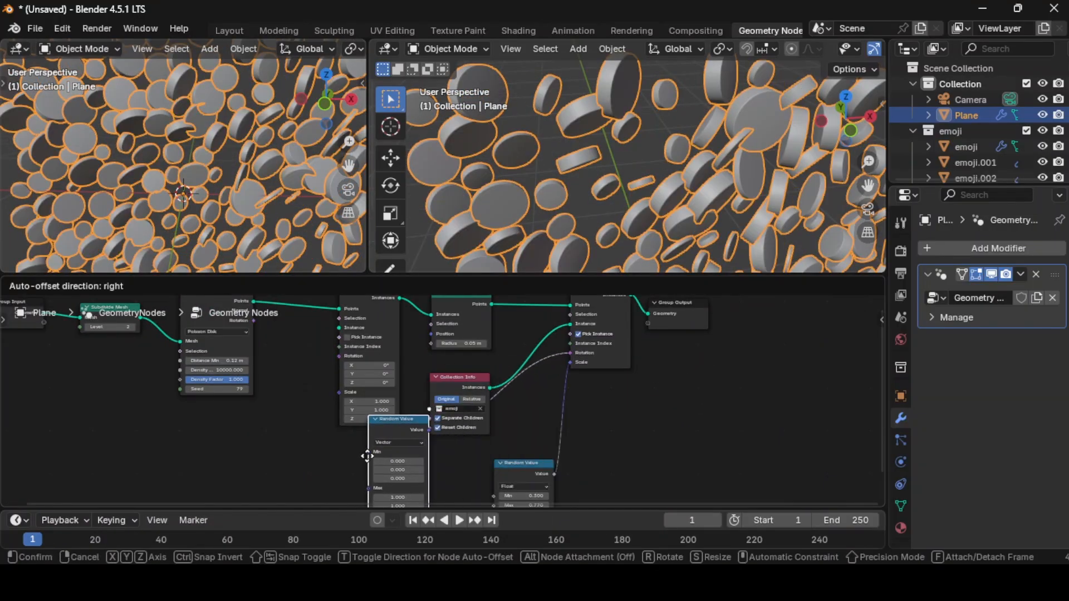
pyautogui.click(413, 454)
pyautogui.scroll(-2, 437, 422)
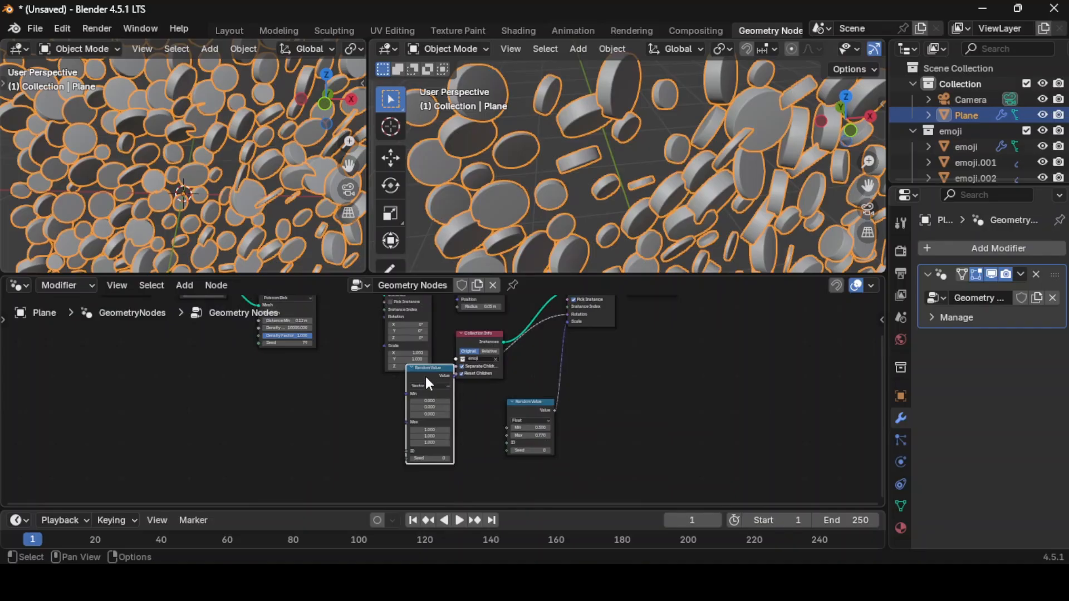
pyautogui.moveTo(428, 384); pyautogui.dragTo(468, 400)
# Examine the randomly rotated discs in the perspective viewport and through the camera view.
pyautogui.scroll(1, 486, 441)
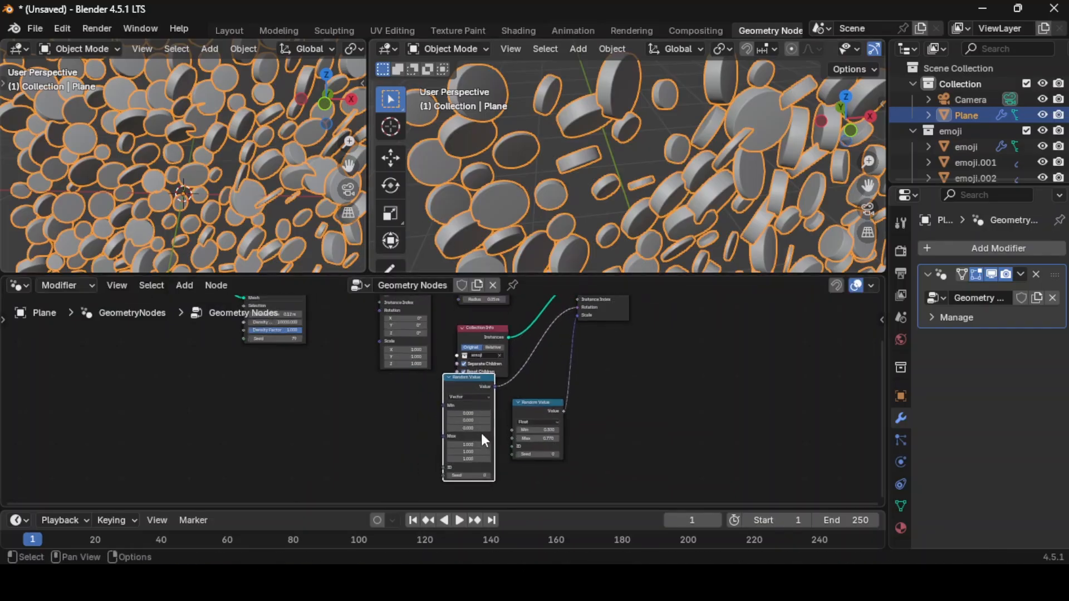
pyautogui.scroll(2, 445, 400)
pyautogui.scroll(-1, 446, 399)
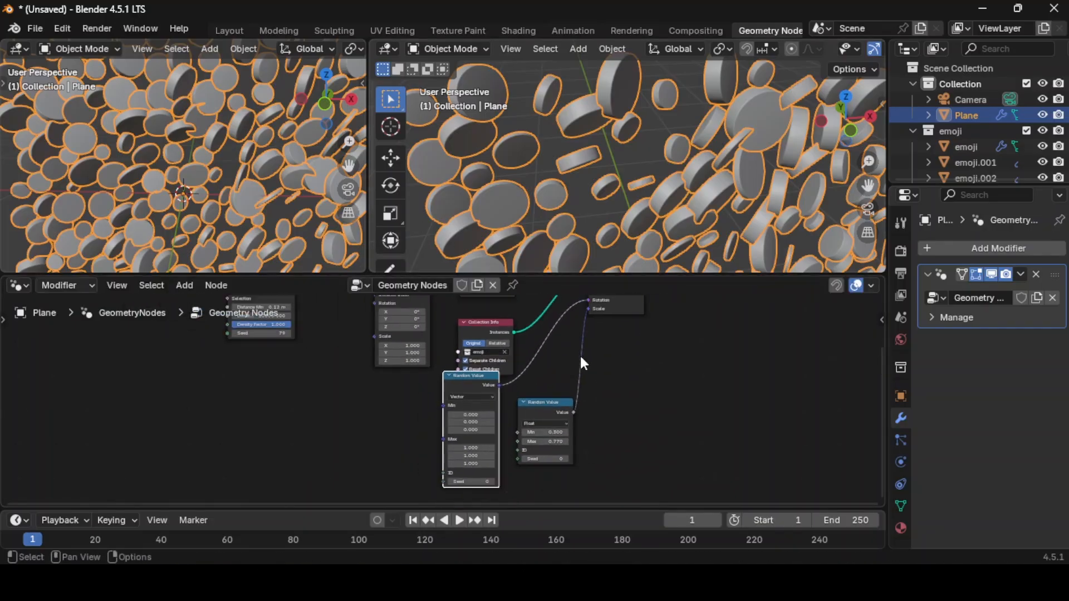
pyautogui.scroll(-2, 580, 357)
pyautogui.scroll(2, 567, 336)
pyautogui.scroll(-8, 640, 168)
pyautogui.scroll(4, 642, 169)
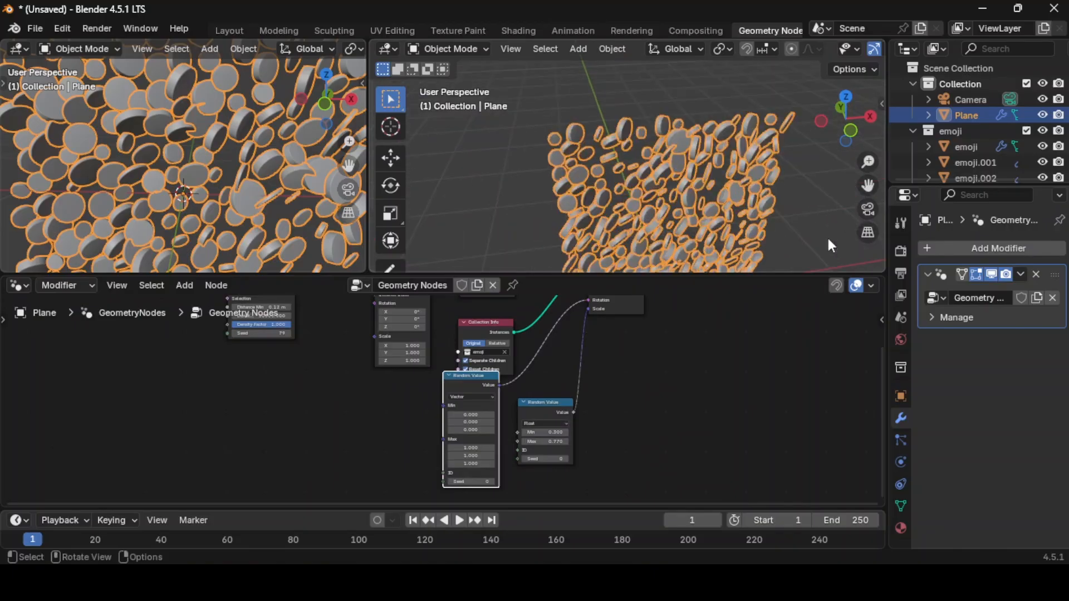
pyautogui.press('KP_0')
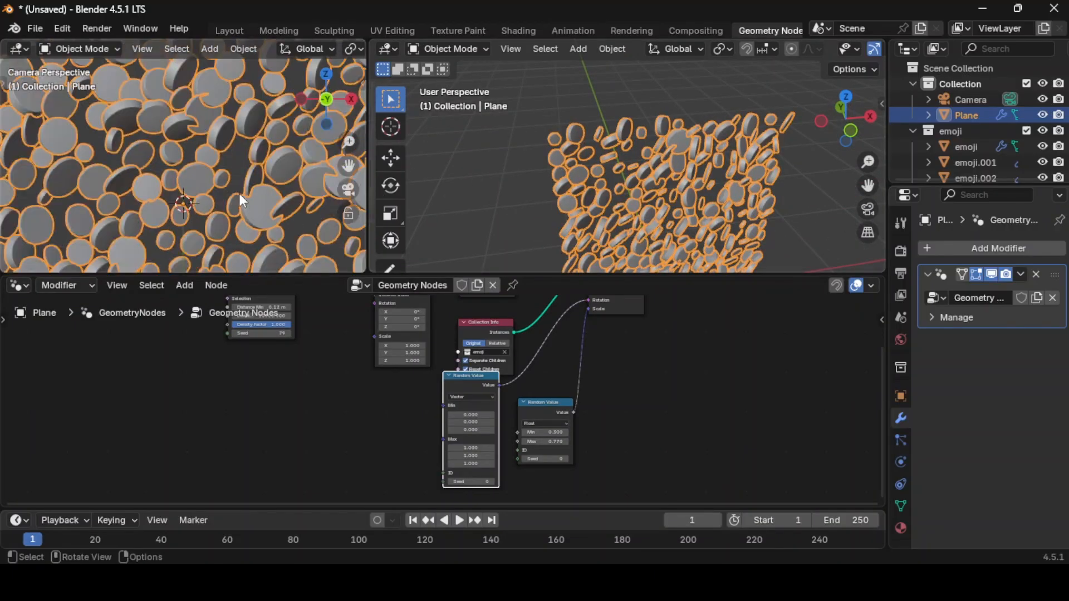
pyautogui.scroll(1, 239, 193)
# Set the rotation Random Value's Min to about 0.11, 0.37, 0.12 and its Max to about 1.65, 0.98, 2.53.
pyautogui.scroll(1, 447, 433)
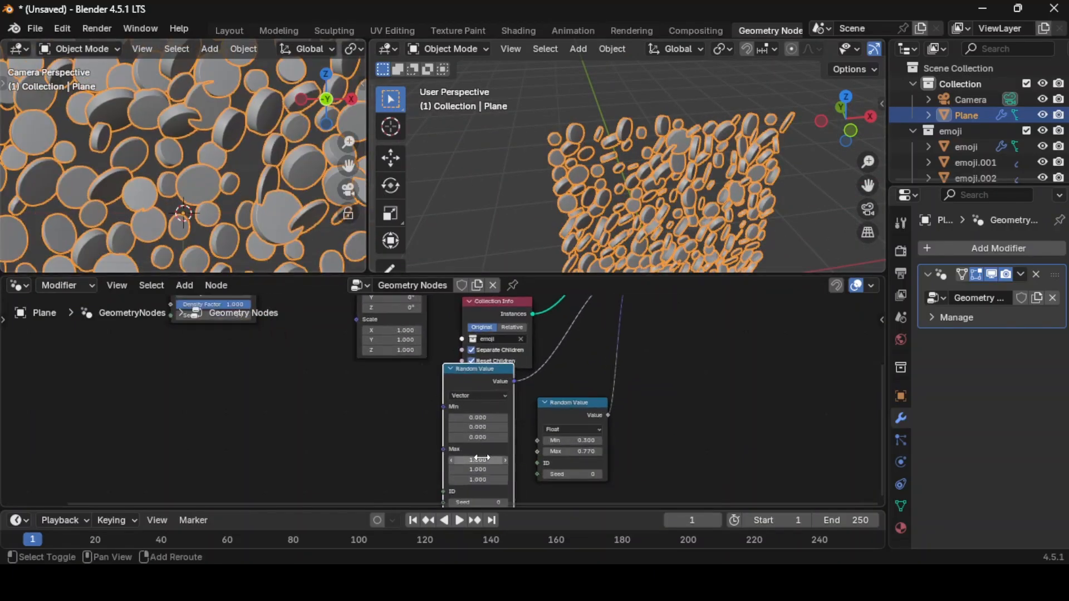
pyautogui.moveTo(481, 459)
pyautogui.mouseDown()
pyautogui.moveTo(429, 469)
pyautogui.moveTo(498, 480)
pyautogui.moveTo(479, 480)
pyautogui.mouseUp()
pyautogui.moveTo(477, 427)
pyautogui.mouseDown()
pyautogui.moveTo(495, 427)
pyautogui.moveTo(485, 417)
pyautogui.moveTo(481, 437)
pyautogui.mouseUp()
pyautogui.scroll(-2, 443, 400)
pyautogui.scroll(-1, 209, 212)
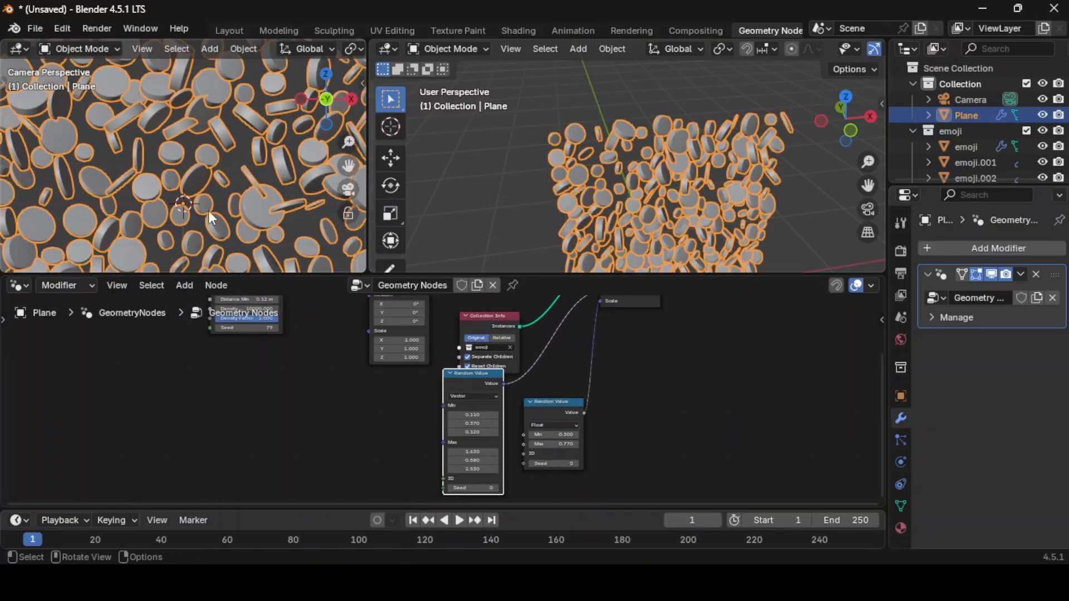
# Widen the Float Random Value's scale range to a Min of about 0.13 and a Max of about 0.83.
pyautogui.scroll(-2, 188, 188)
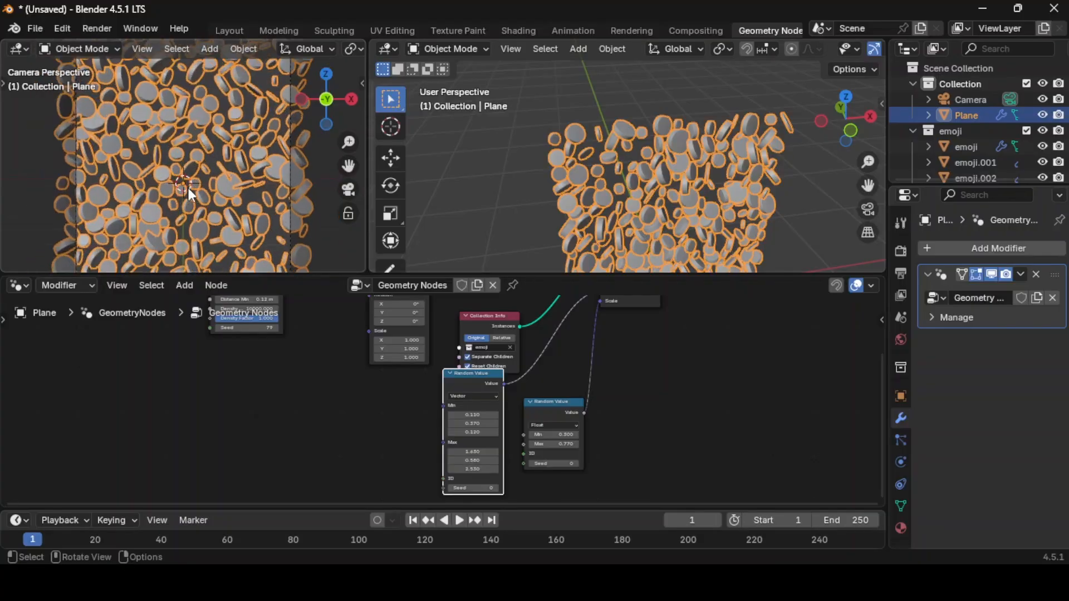
pyautogui.scroll(1, 188, 188)
pyautogui.moveTo(570, 447)
pyautogui.mouseDown()
pyautogui.moveTo(553, 447)
pyautogui.moveTo(581, 448)
pyautogui.moveTo(554, 435)
pyautogui.mouseUp()
# Raise the rotation Random Value's Max Y to about 1.73 and Max Z to about 4.65, and set its Seed to 79.
pyautogui.moveTo(473, 423); pyautogui.dragTo(530, 423)
pyautogui.moveTo(529, 424); pyautogui.dragTo(530, 424)
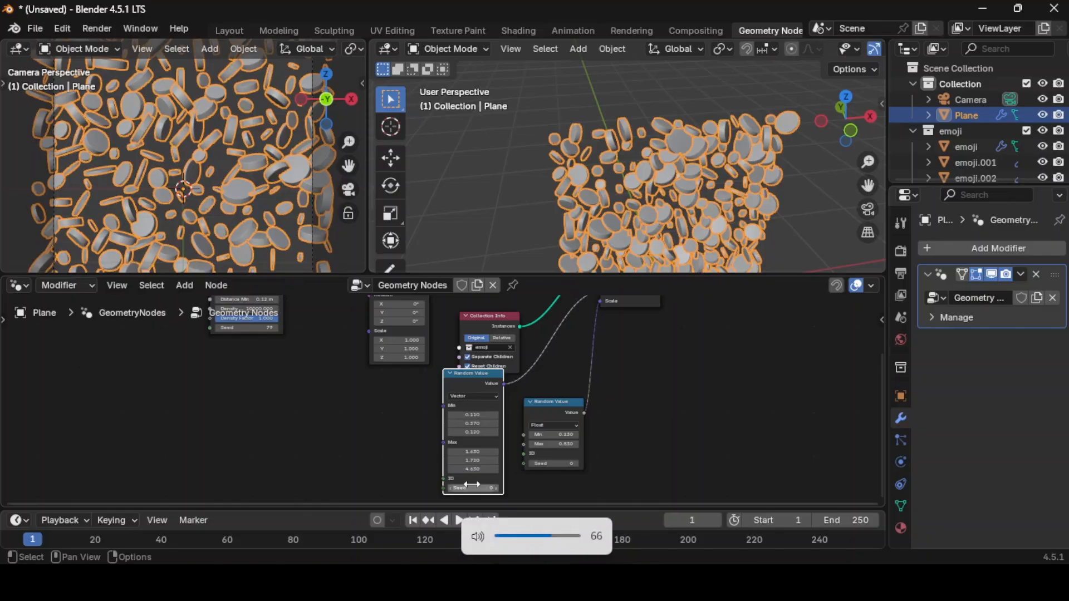
pyautogui.moveTo(473, 488); pyautogui.dragTo(515, 488)
pyautogui.scroll(-3, 166, 172)
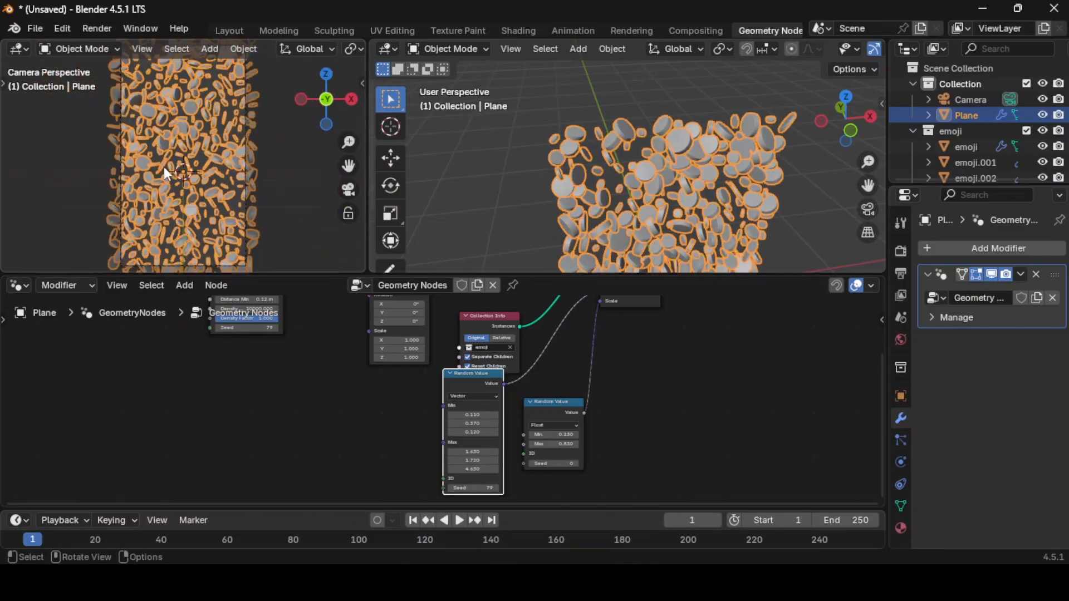
# Add a new mesh plane at the scene's centre and rotate it 90° about the global X axis.
pyautogui.scroll(-2, 204, 138)
pyautogui.scroll(2, 203, 138)
pyautogui.moveTo(334, 465); pyautogui.dragTo(118, 545, button='middle')
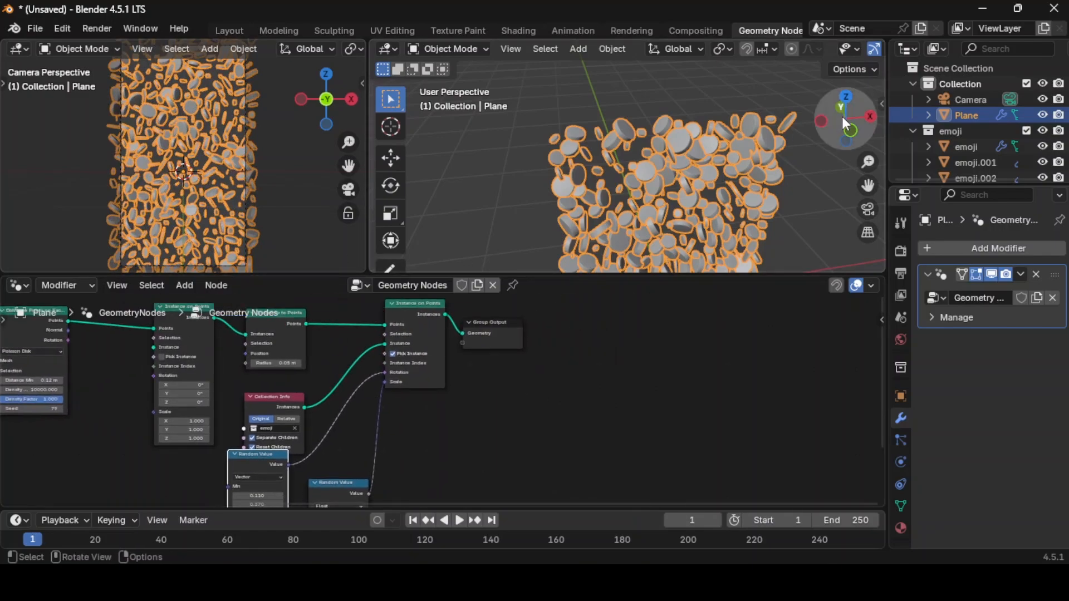
pyautogui.moveTo(841, 116); pyautogui.dragTo(813, 112)
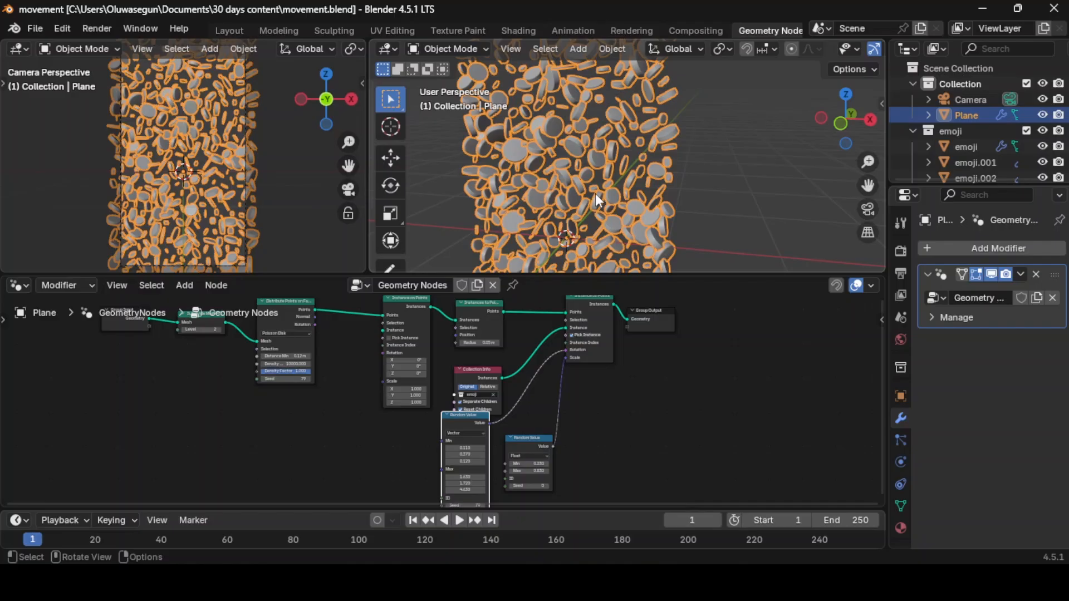
pyautogui.hotkey('shift', 'a')
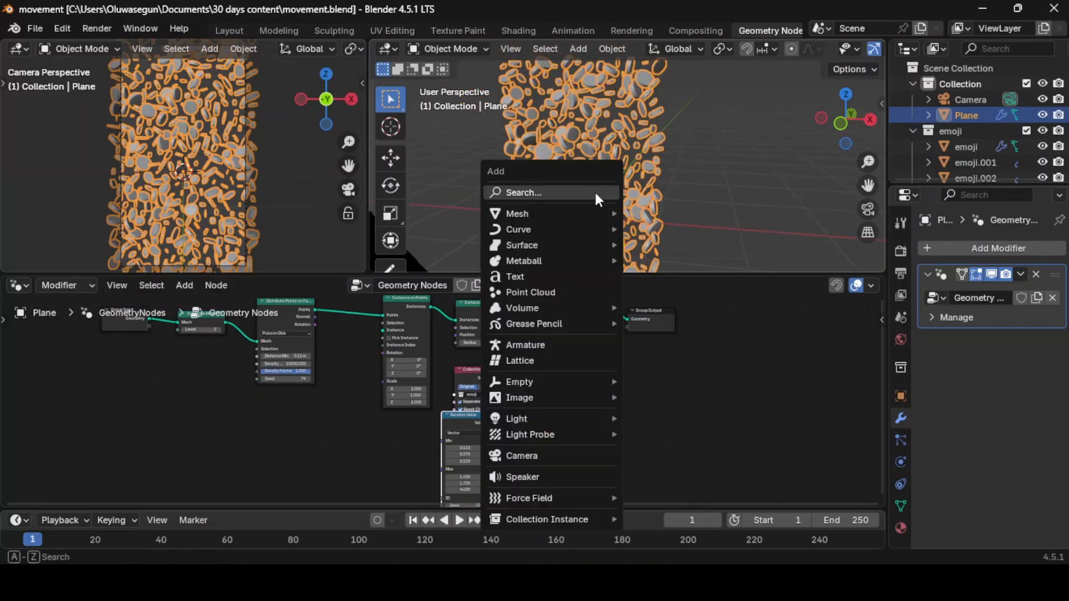
pyautogui.write('plae')
pyautogui.press('Return')
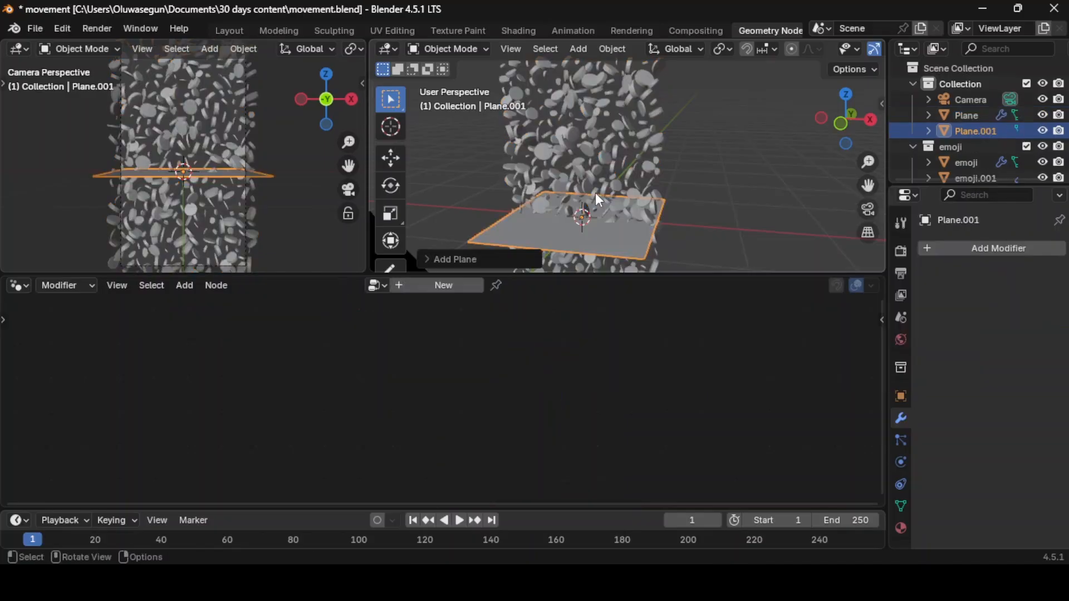
pyautogui.press('r')
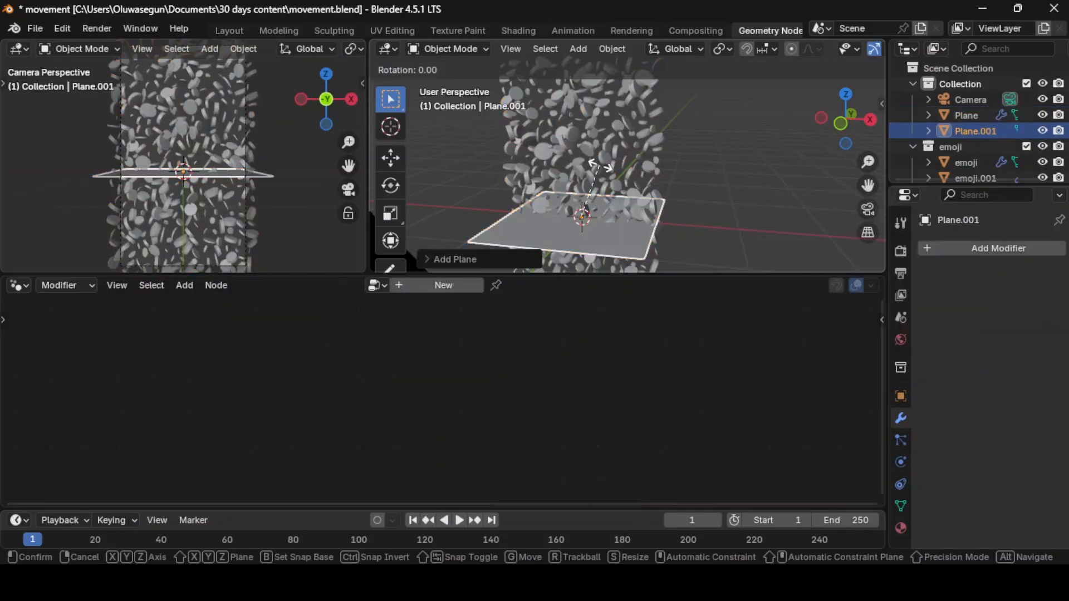
pyautogui.write('x')
pyautogui.write('90')
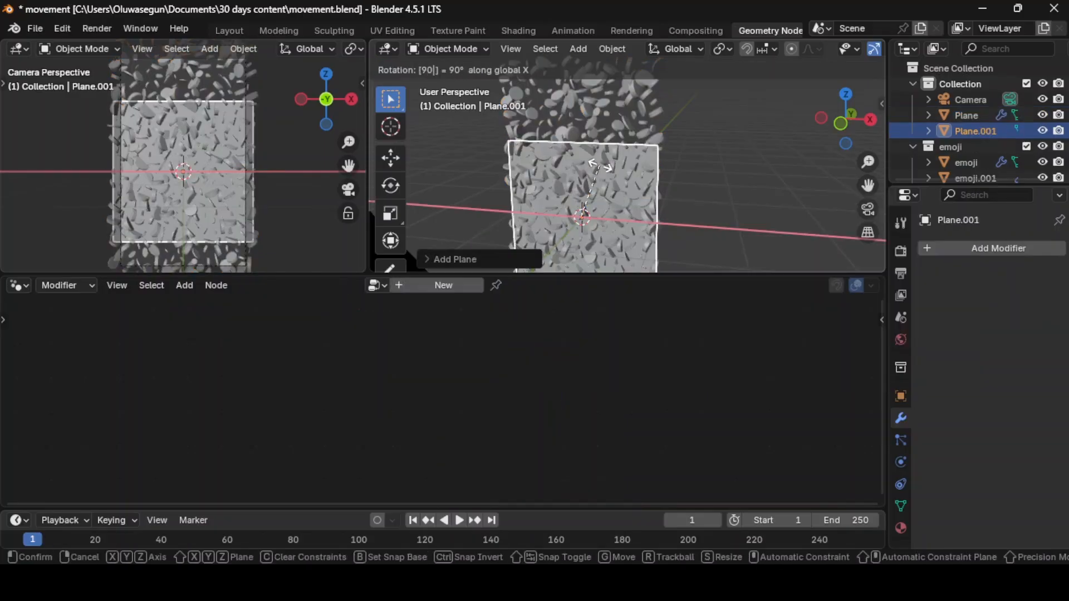
pyautogui.press('Return')
# Scale the new plane down uniformly by about 0.15 and again by about 0.72.
pyautogui.press('s')
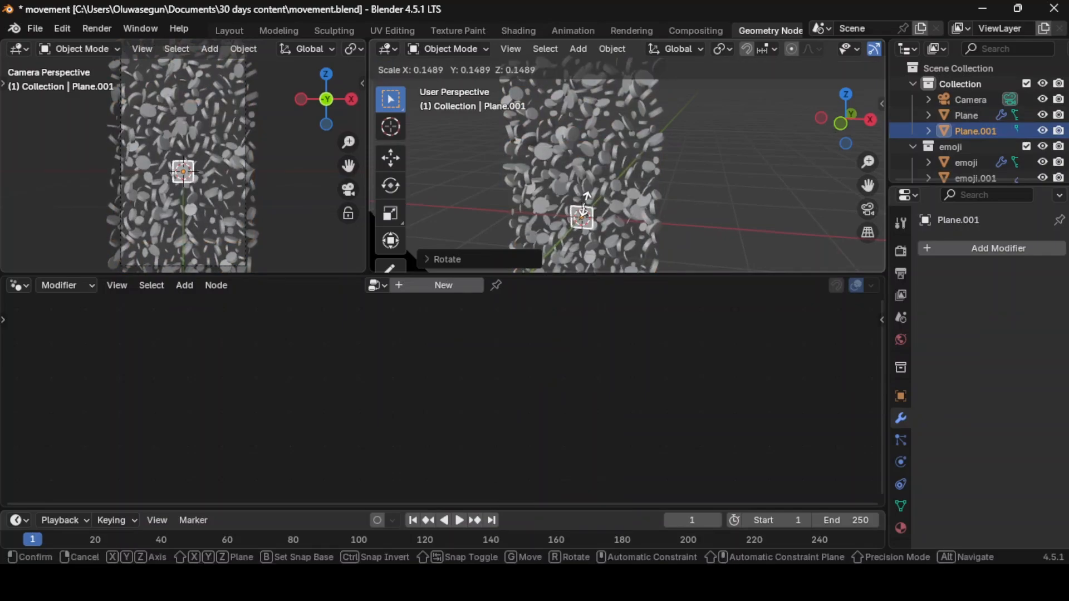
pyautogui.click(584, 212)
pyautogui.press('s')
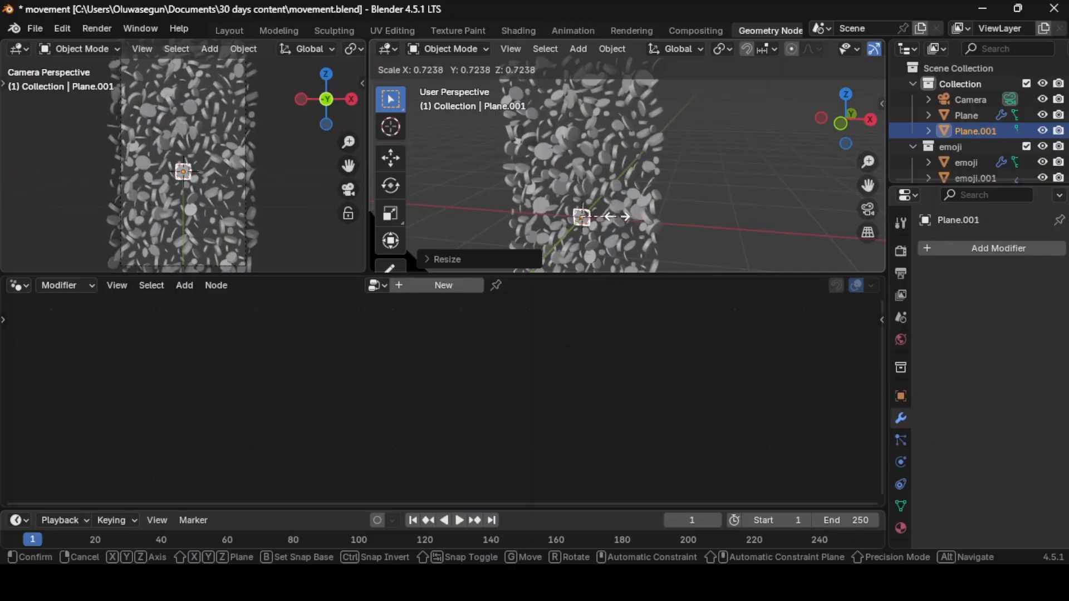
pyautogui.click(618, 215)
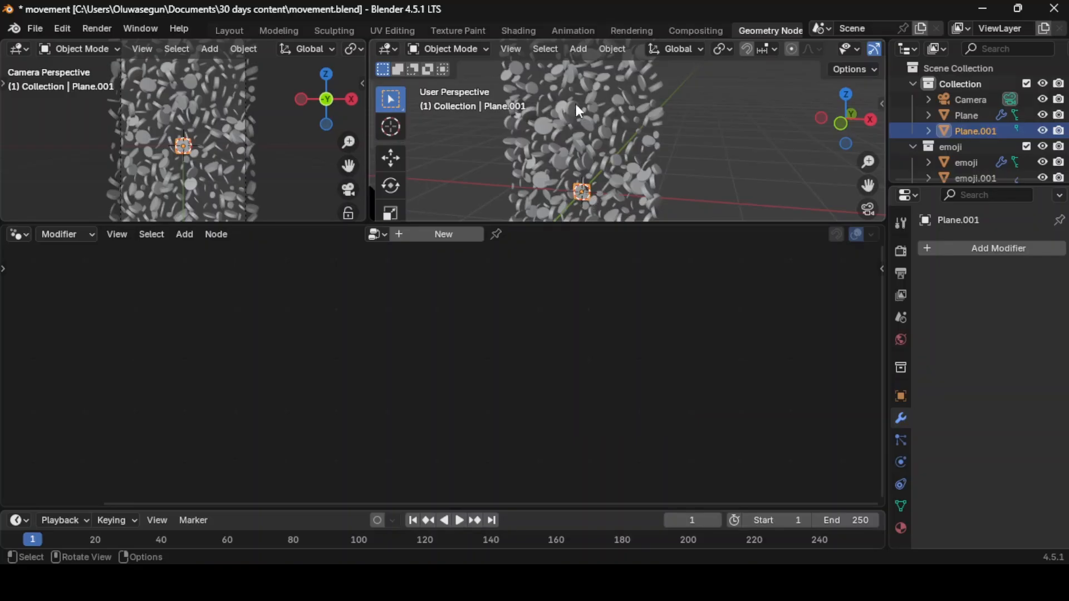
# In the scatter plane's node tree, insert a Translate Instances node between the first Instance on Points and Instances to Points.
pyautogui.click(594, 180)
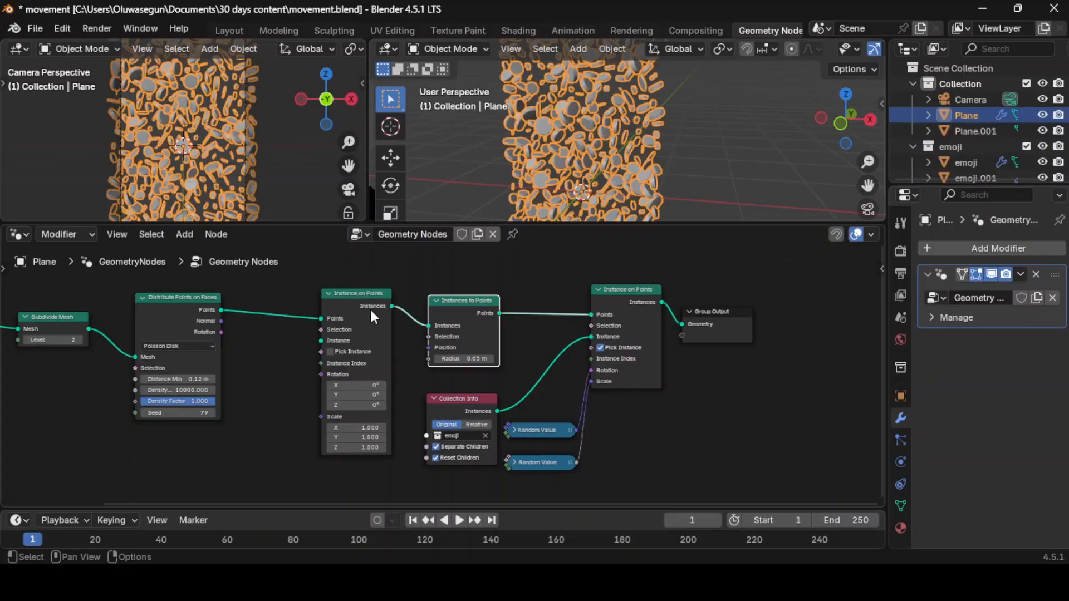
pyautogui.moveTo(372, 311); pyautogui.dragTo(297, 307)
pyautogui.moveTo(490, 306); pyautogui.dragTo(531, 304)
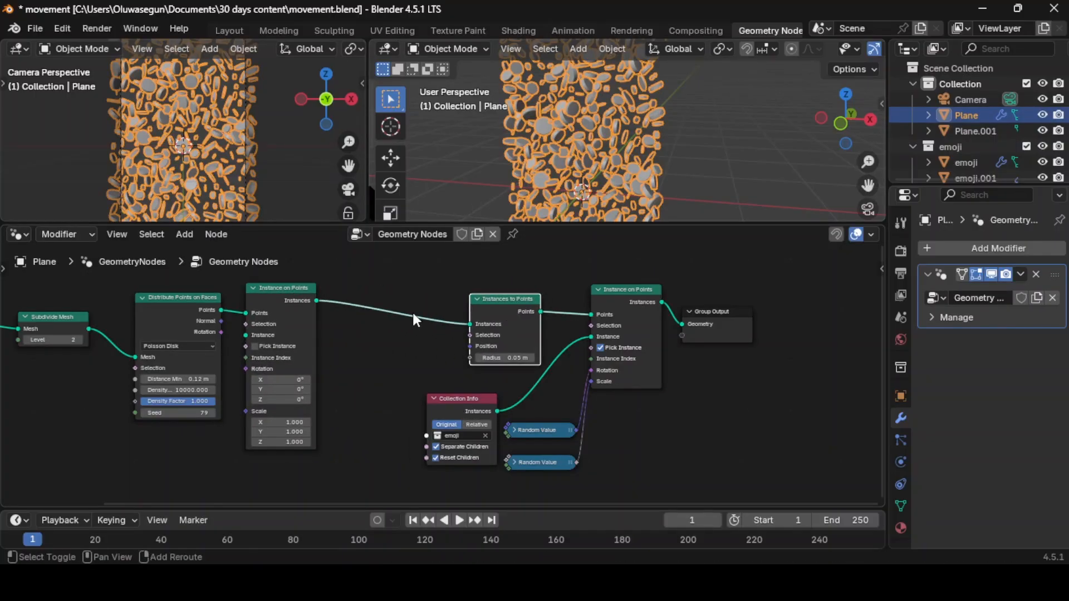
pyautogui.hotkey('shift', 'a')
pyautogui.write('tr')
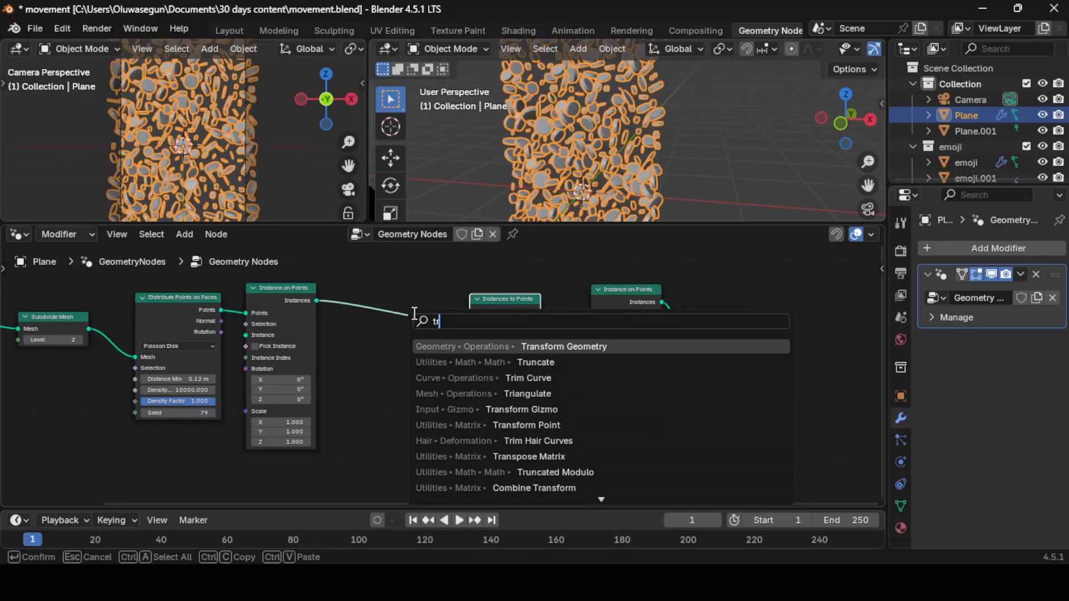
pyautogui.write('n')
pyautogui.press('BackSpace')
pyautogui.write('a')
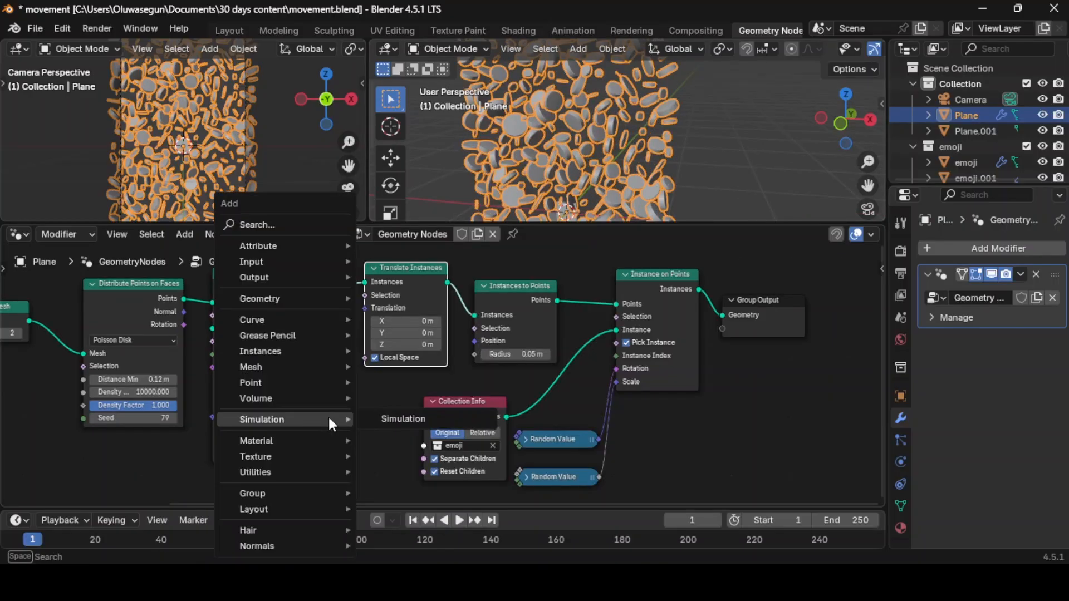
# Add an Object Info node and place it below the first Instance on Points node.
pyautogui.write('obje')
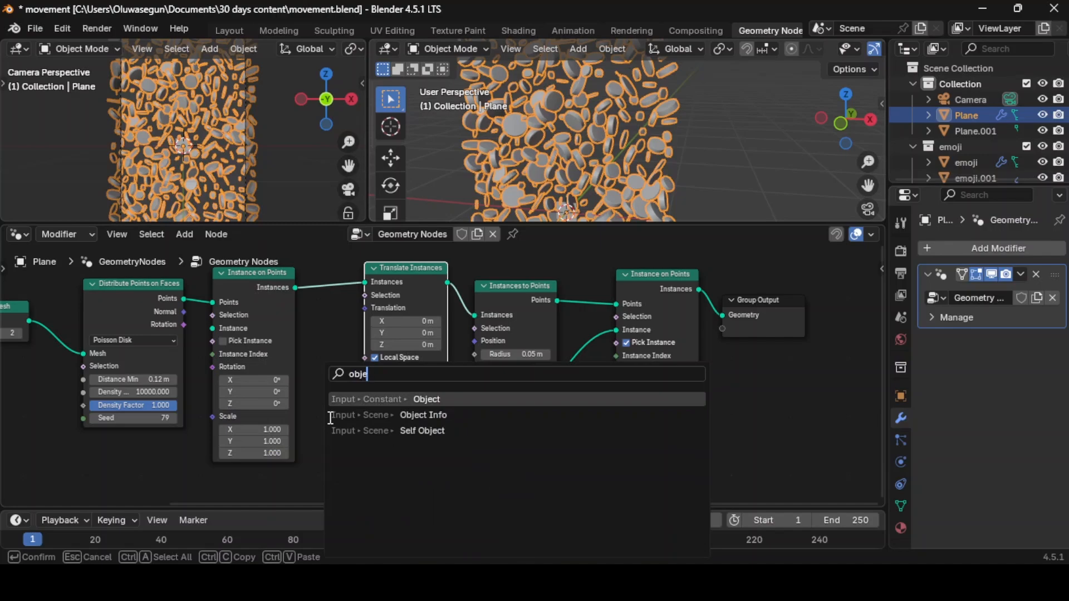
pyautogui.click(331, 417)
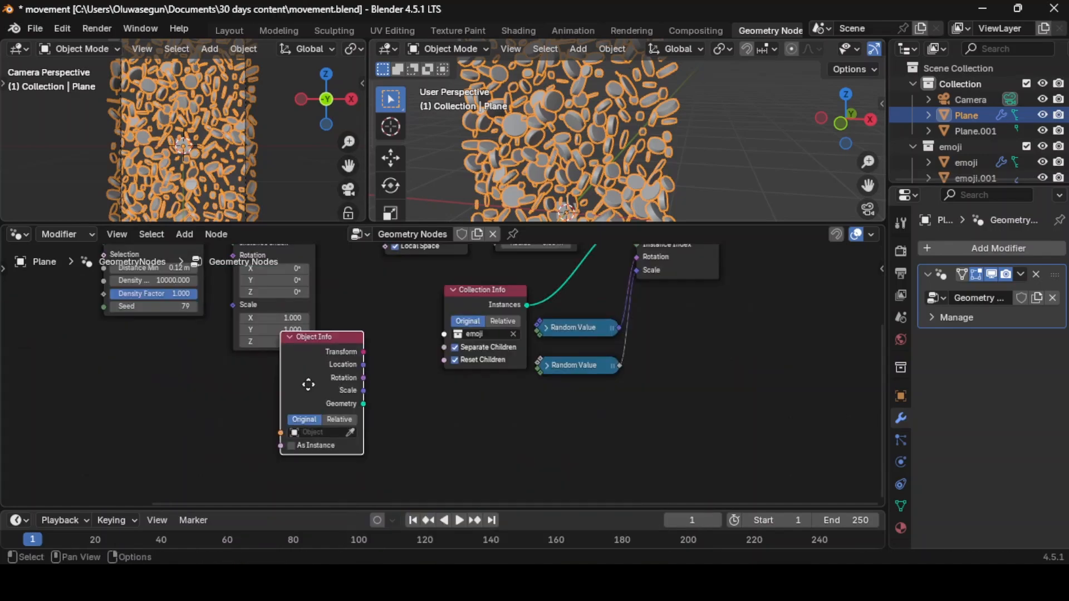
pyautogui.click(257, 410)
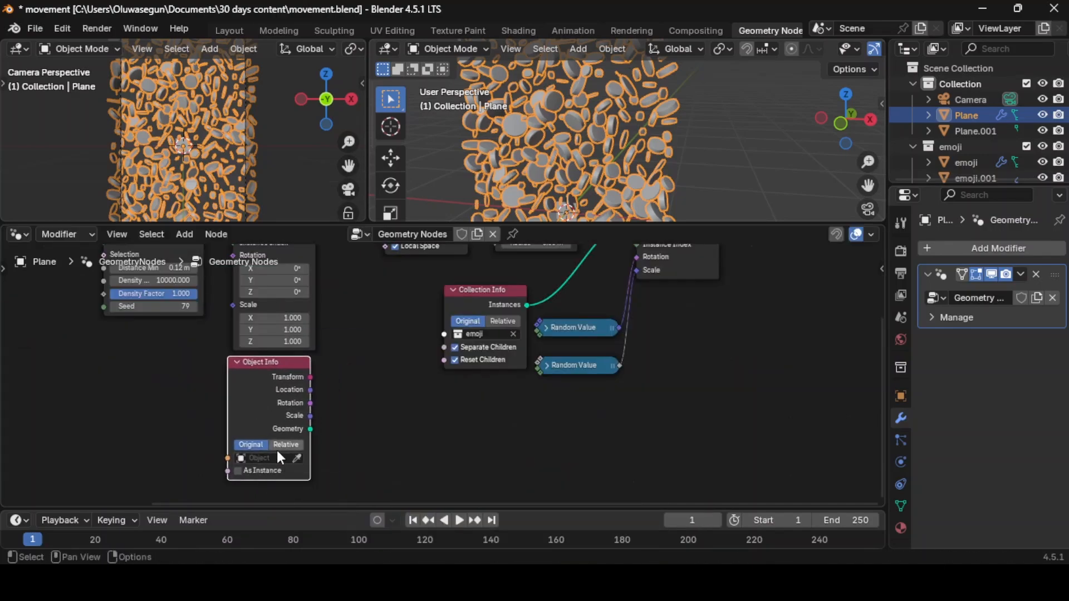
# Rename the small Plane.001 object as cursor.
pyautogui.click(984, 139)
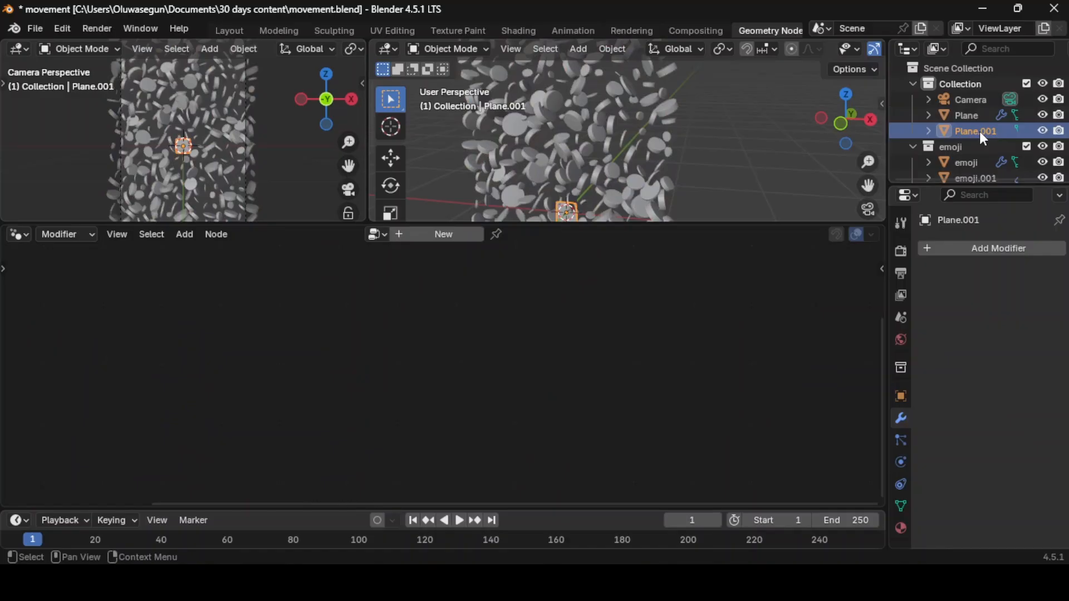
pyautogui.doubleClick(980, 131)
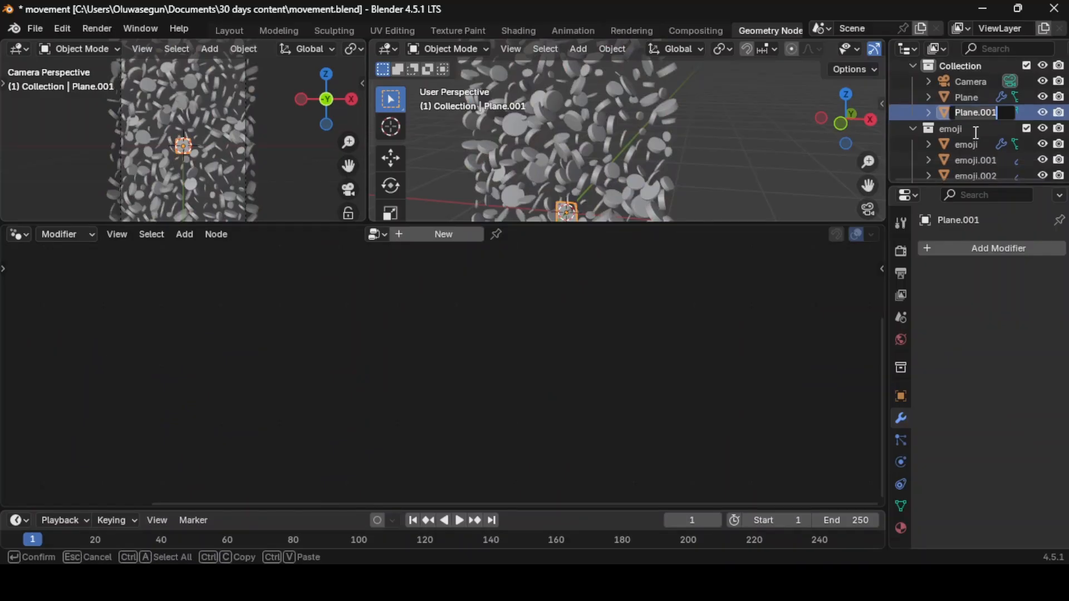
pyautogui.write('cursor')
pyautogui.press('Return')
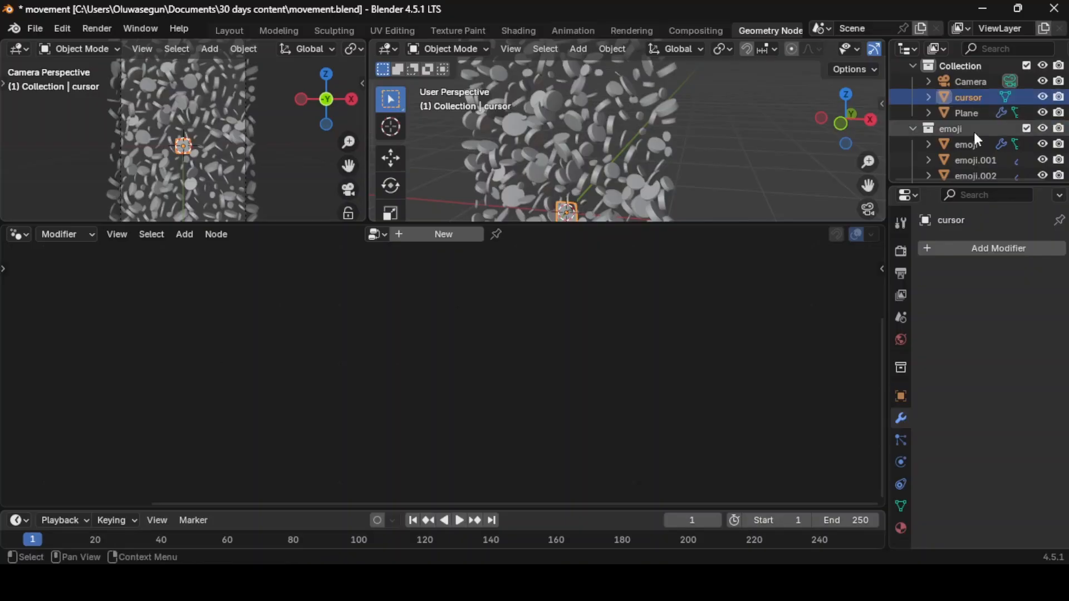
# In the scatter plane's node tree, set the Object Info node's object to cursor and its transform space to Relative.
pyautogui.click(551, 153)
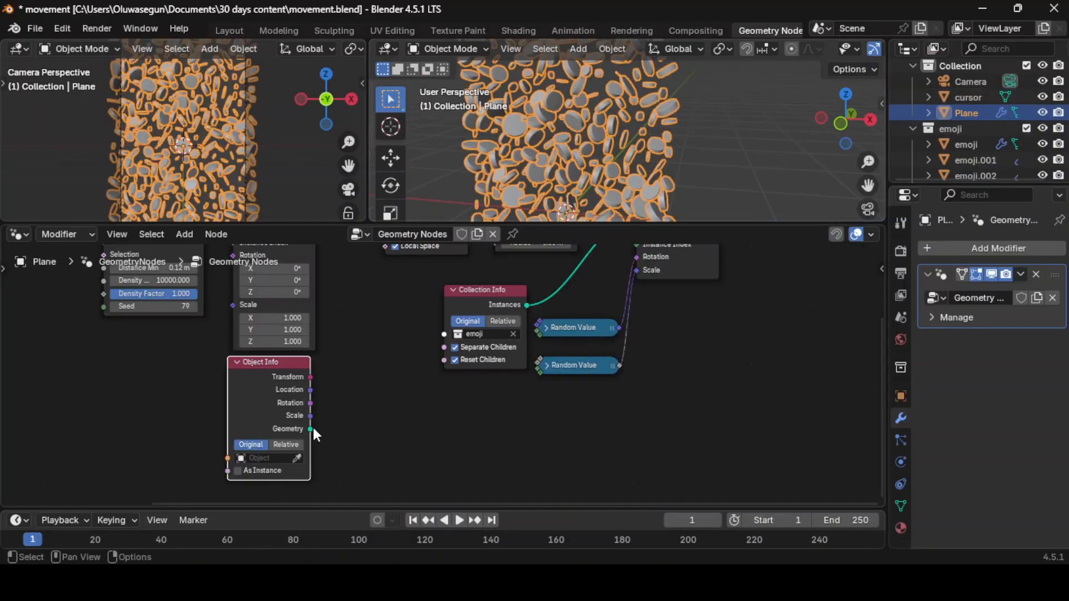
pyautogui.scroll(3, 290, 404)
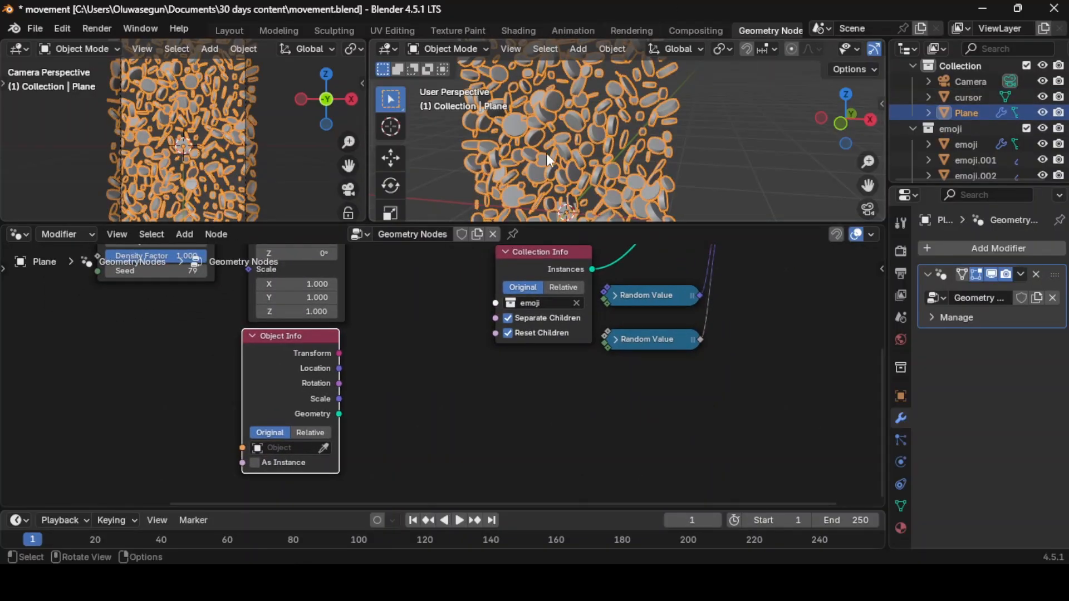
pyautogui.click(302, 447)
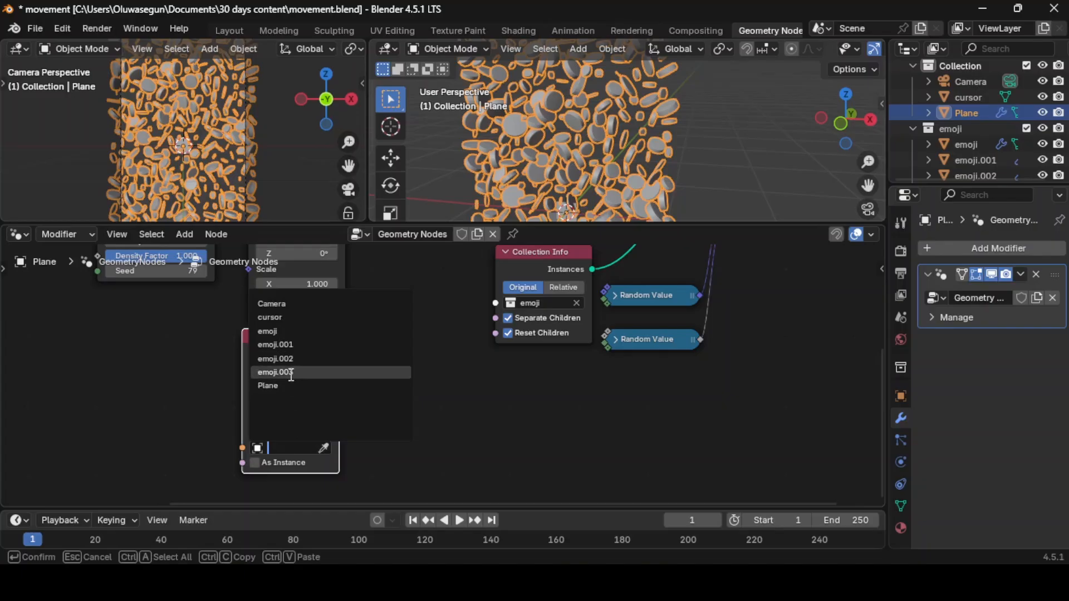
pyautogui.click(293, 313)
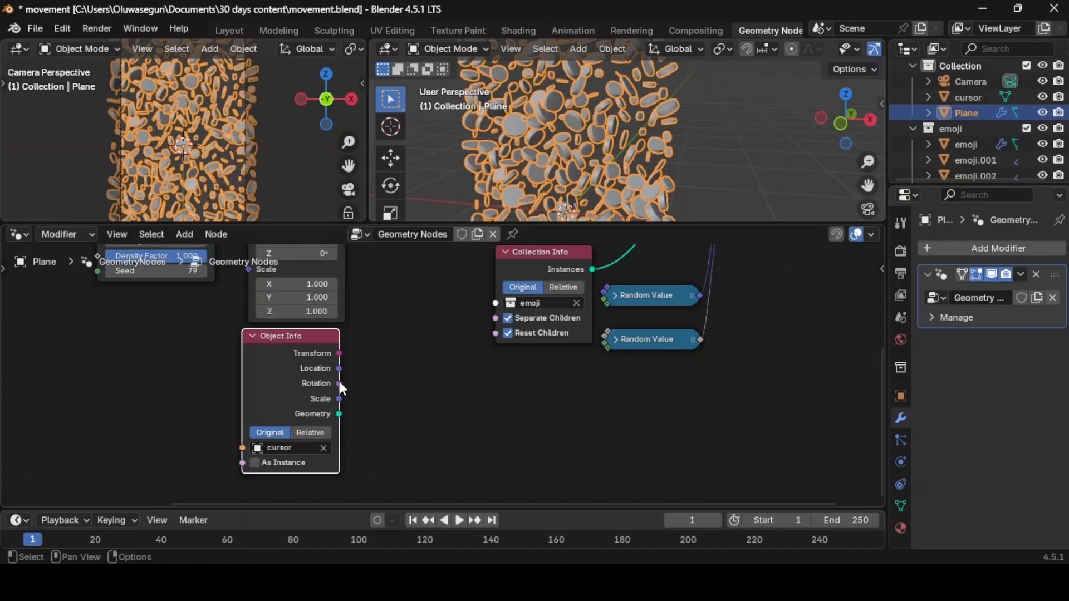
pyautogui.scroll(-3, 339, 382)
pyautogui.scroll(2, 375, 375)
pyautogui.moveTo(327, 454); pyautogui.dragTo(317, 406, button='middle')
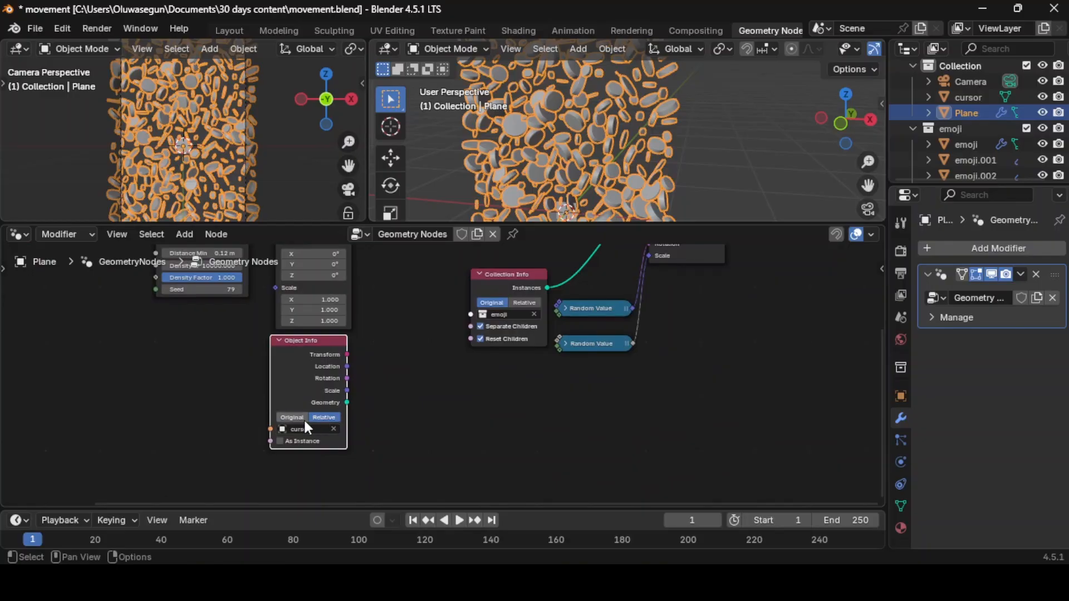
# Add a Geometry Proximity node beside Object Info and feed the Object Info Geometry output into its Geometry input.
pyautogui.hotkey('shift', 'a')
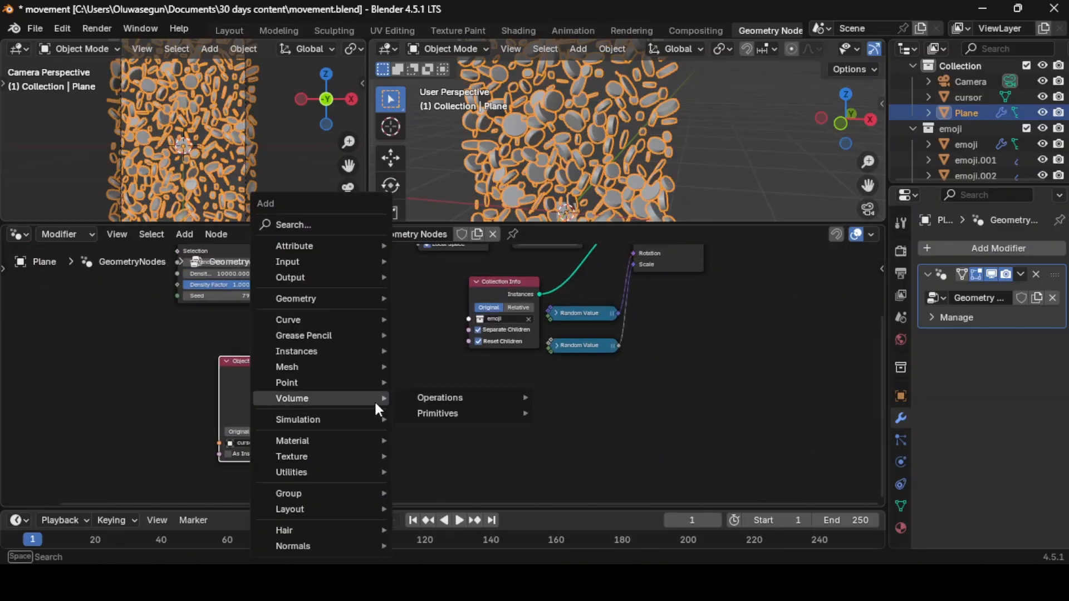
pyautogui.write('geome')
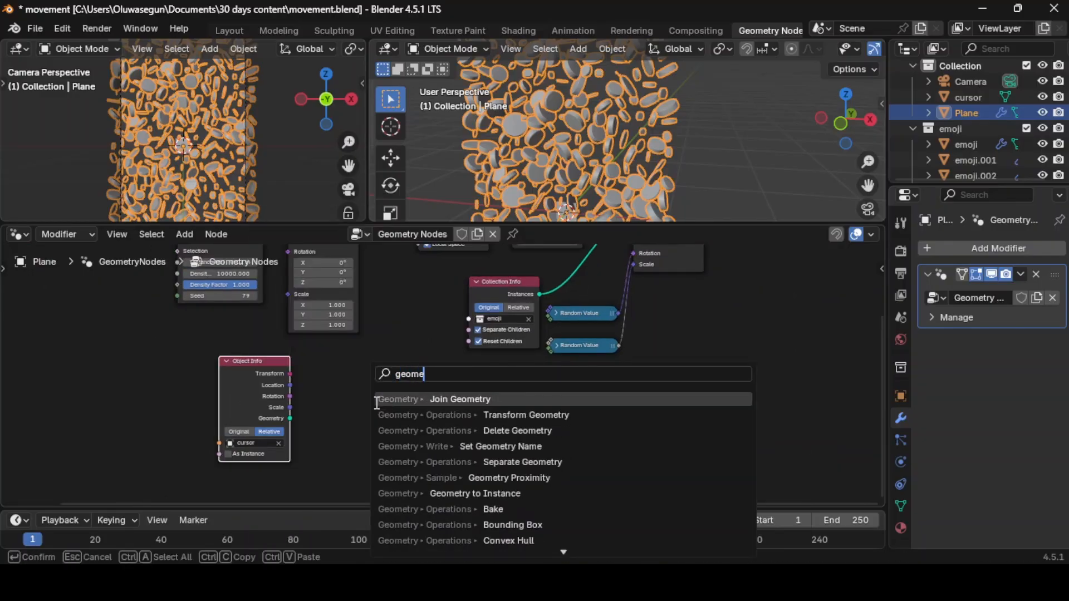
pyautogui.click(401, 478)
pyautogui.click(335, 353)
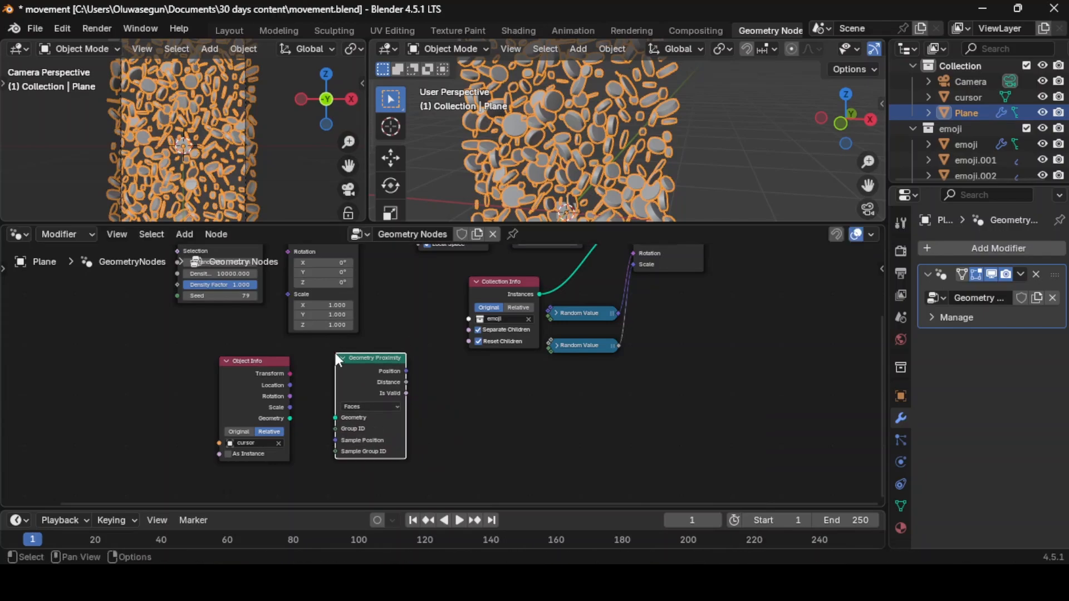
pyautogui.moveTo(291, 419); pyautogui.dragTo(336, 418)
pyautogui.scroll(-2, 379, 379)
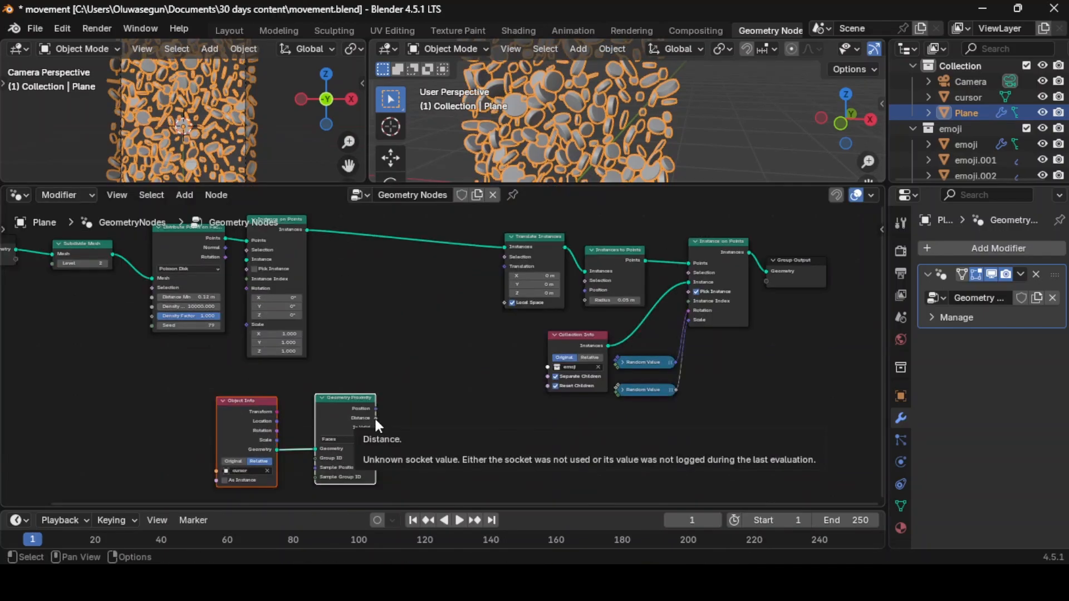
# Connect Geometry Proximity's Distance output to the Translation input of Translate Instances.
pyautogui.moveTo(375, 419); pyautogui.dragTo(511, 268)
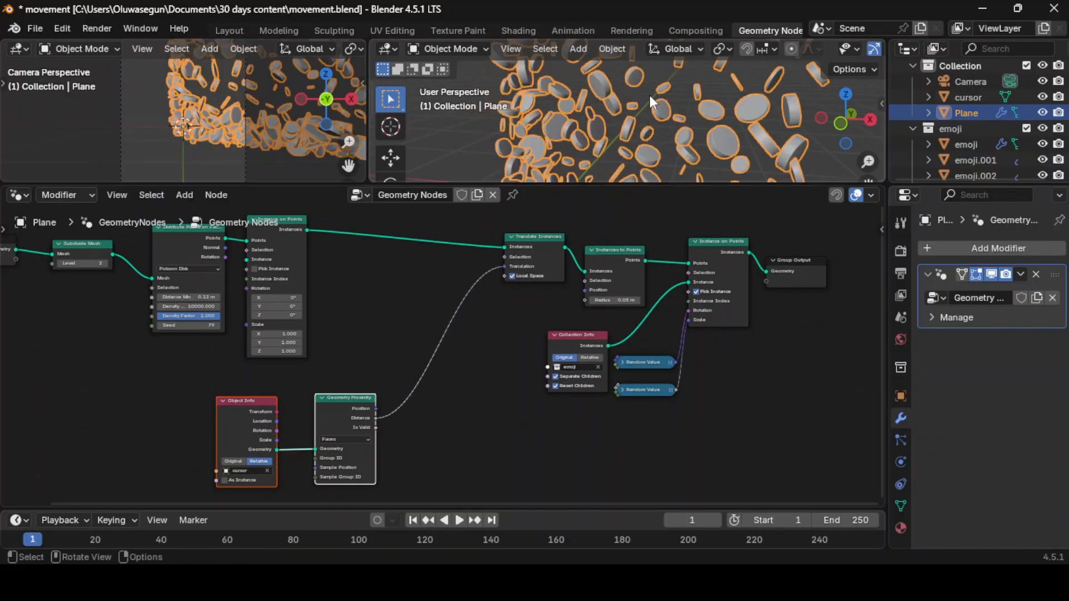
pyautogui.scroll(-2, 696, 50)
pyautogui.scroll(-6, 750, 105)
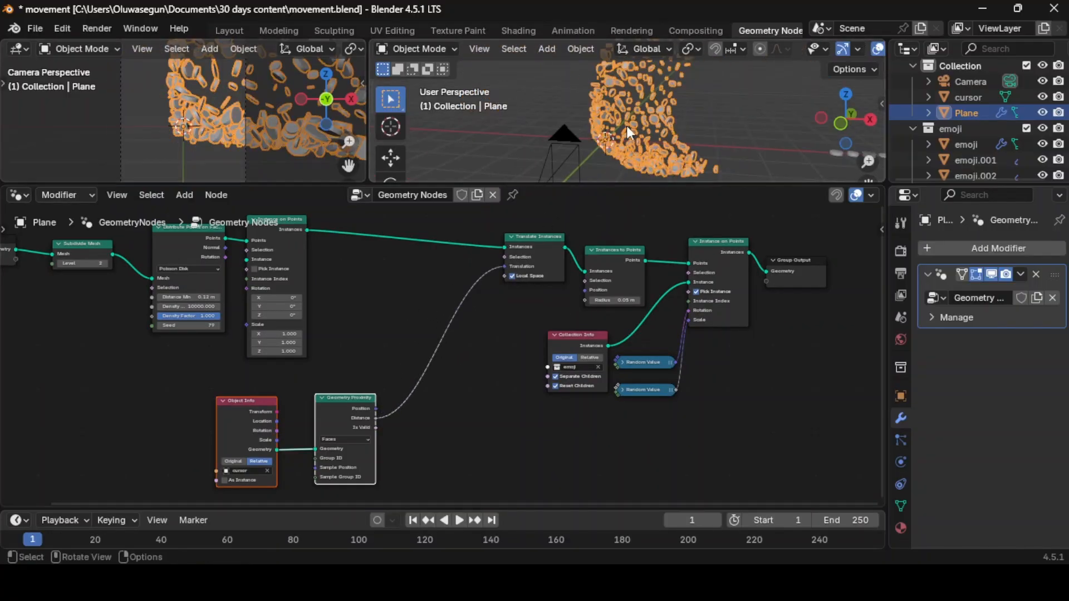
pyautogui.scroll(5, 669, 137)
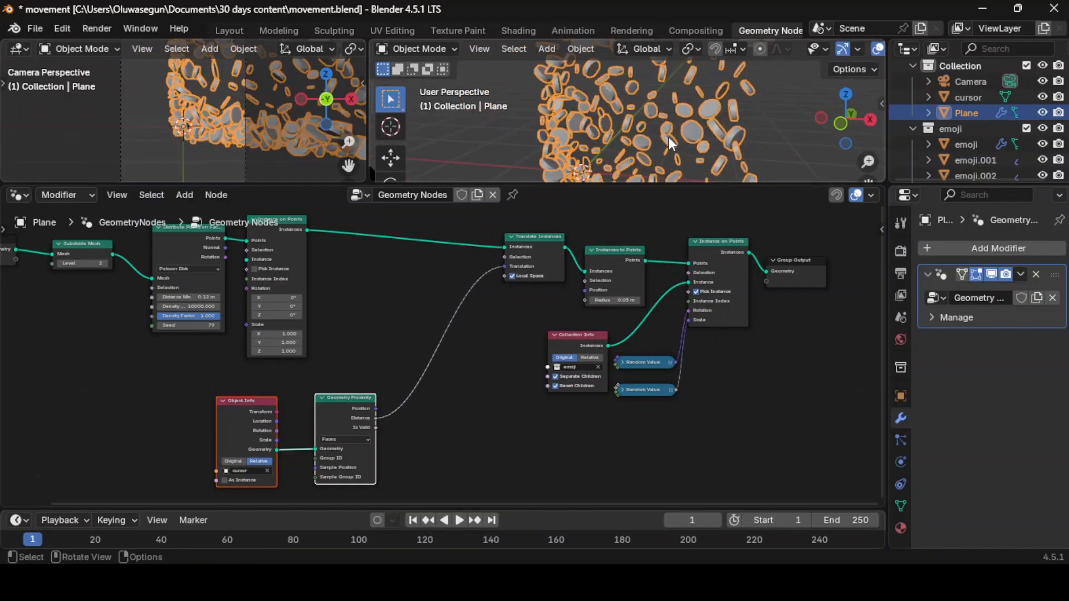
# Try moving the cursor object through the viewport to test its effect on the scattered discs.
pyautogui.click(969, 98)
pyautogui.press('g')
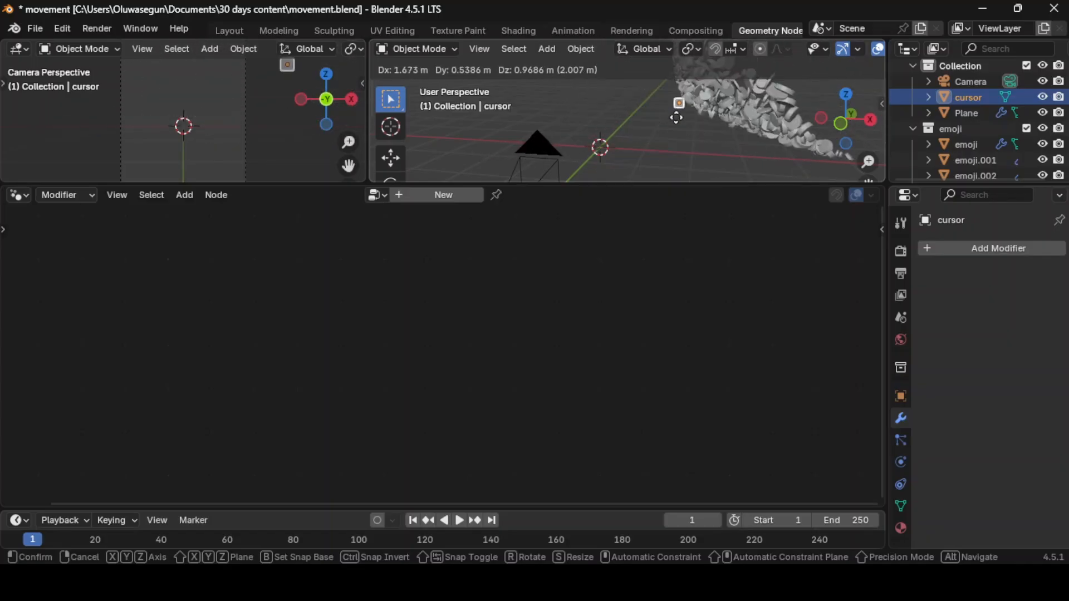
pyautogui.rightClick(622, 140)
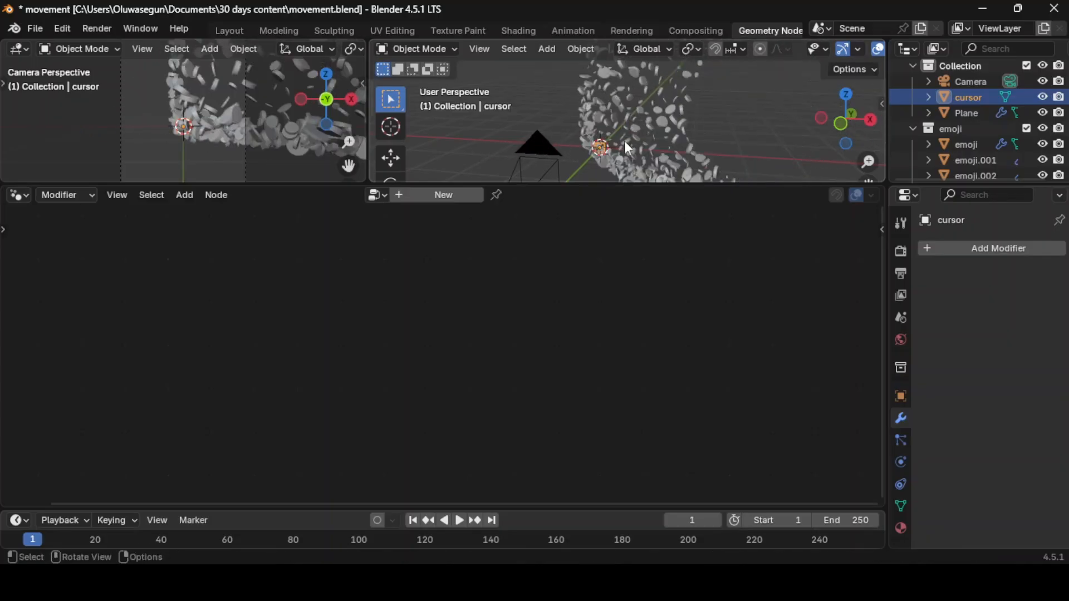
# Insert a Compare node into the link between Geometry Proximity's Distance output and the Translation input in the scatter plane's node tree.
pyautogui.click(640, 161)
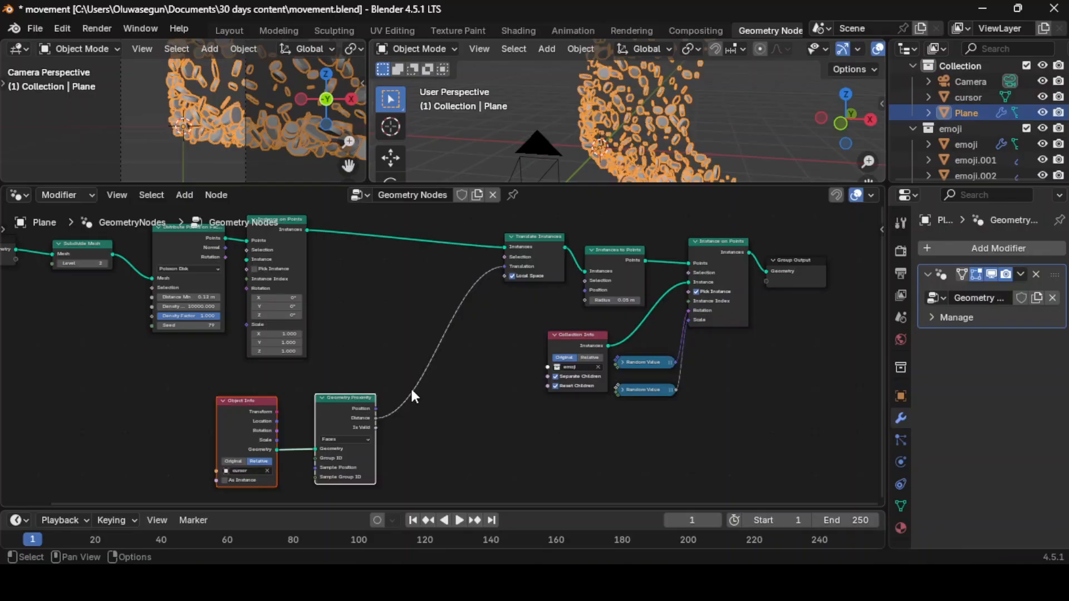
pyautogui.scroll(1, 423, 370)
pyautogui.hotkey('shift', 'a')
pyautogui.write('comp')
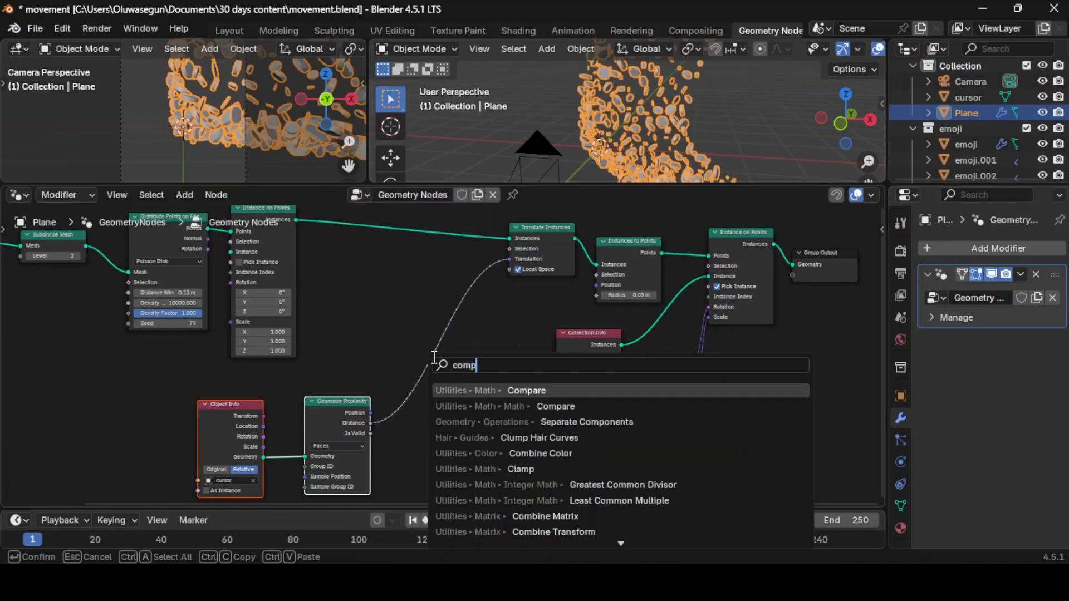
pyautogui.write('are')
pyautogui.press('Return')
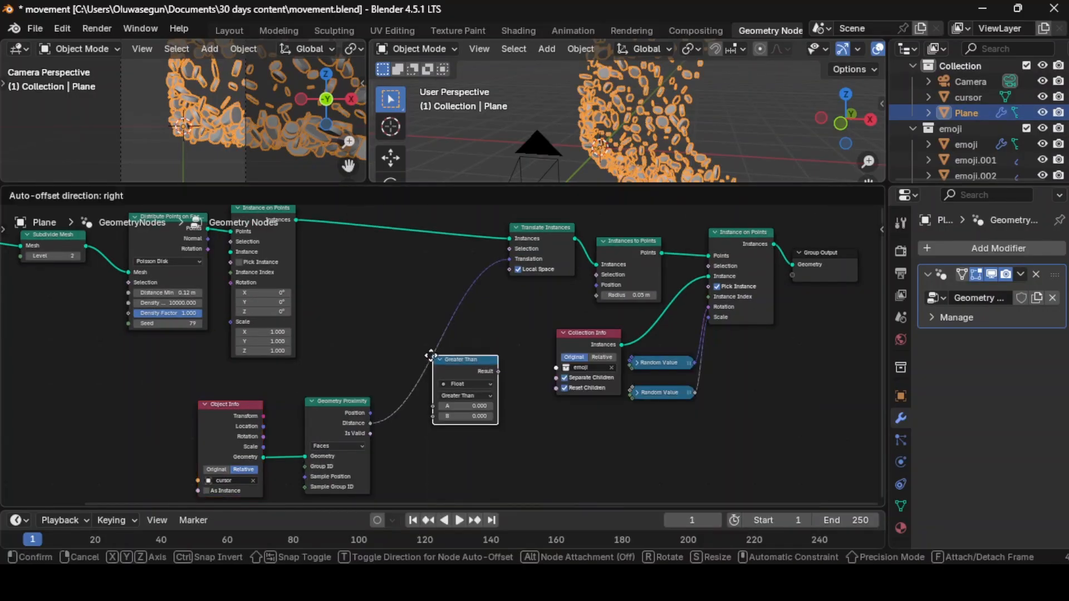
pyautogui.click(430, 355)
pyautogui.scroll(2, 404, 378)
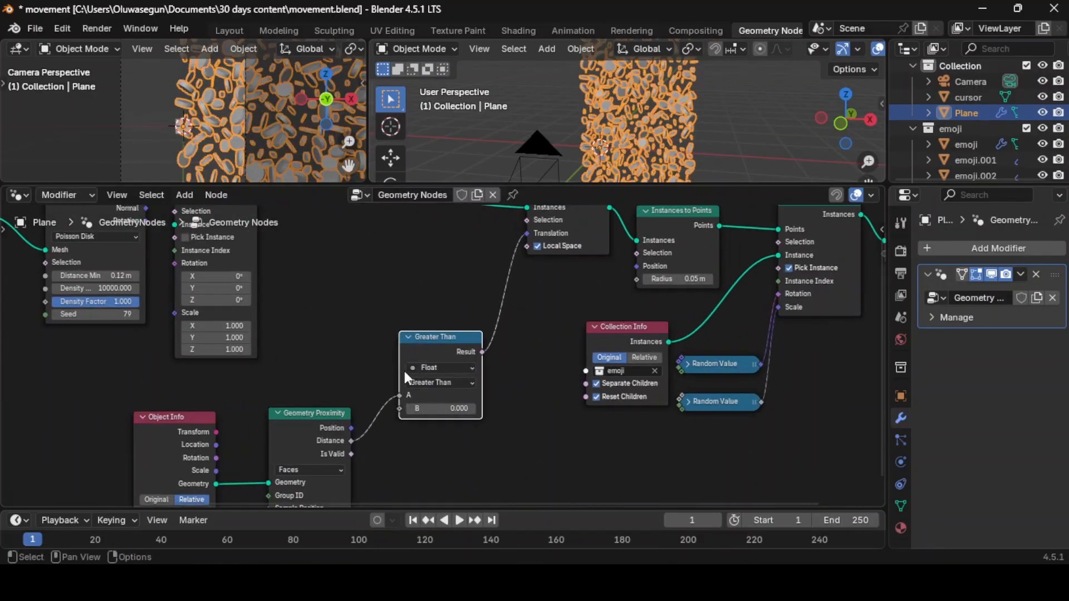
# Set the Compare node's operation to Less Than and its B threshold to 0.250.
pyautogui.click(450, 382)
pyautogui.click(449, 412)
pyautogui.moveTo(449, 408); pyautogui.dragTo(487, 409)
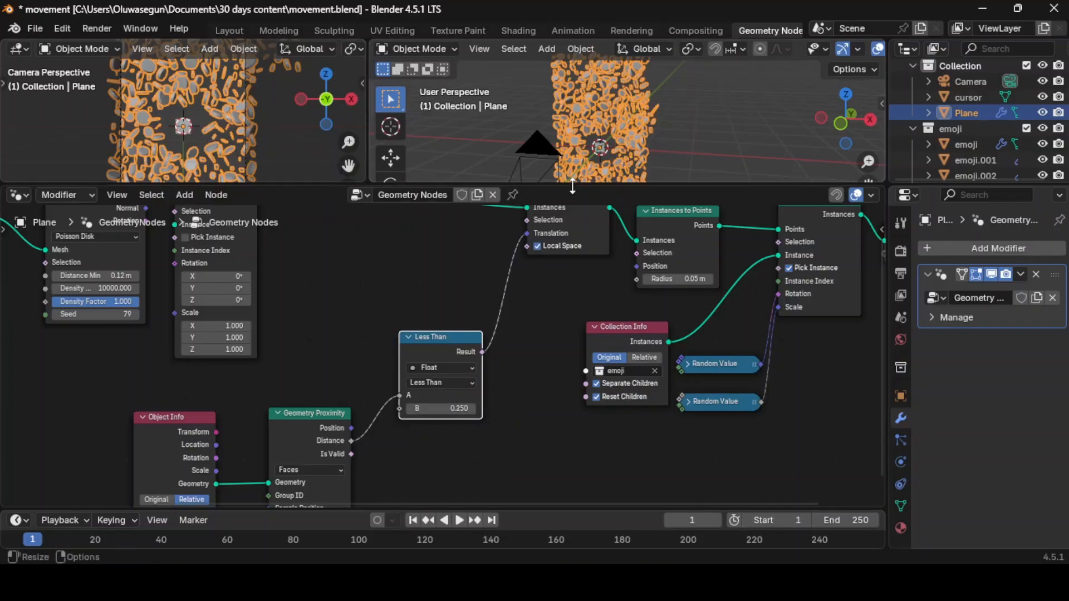
# Try moving the cursor object in the camera view to test the Less Than threshold on the discs.
pyautogui.click(184, 125)
pyautogui.press('g')
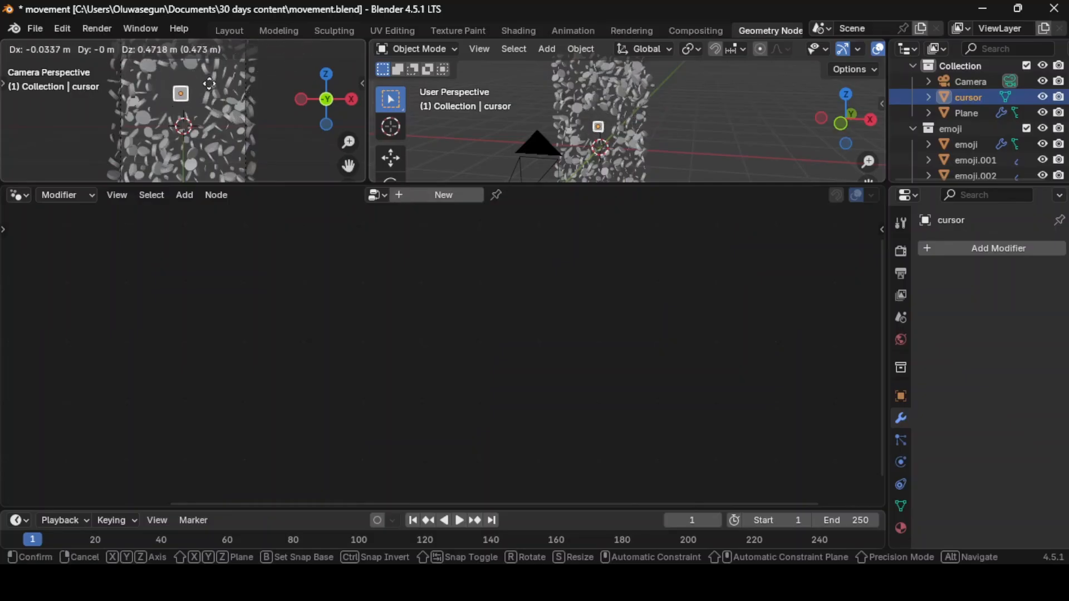
pyautogui.press('Escape')
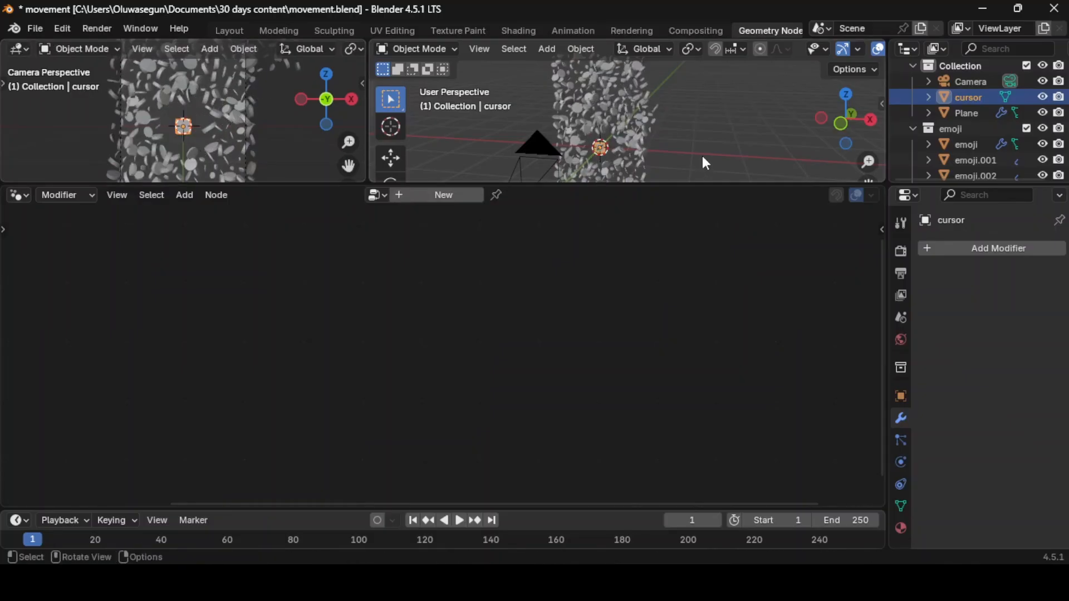
# Insert a Vector Math node between the scatter plane's Less Than result and the Translation input, spacing the nodes apart.
pyautogui.click(624, 123)
pyautogui.scroll(3, 479, 443)
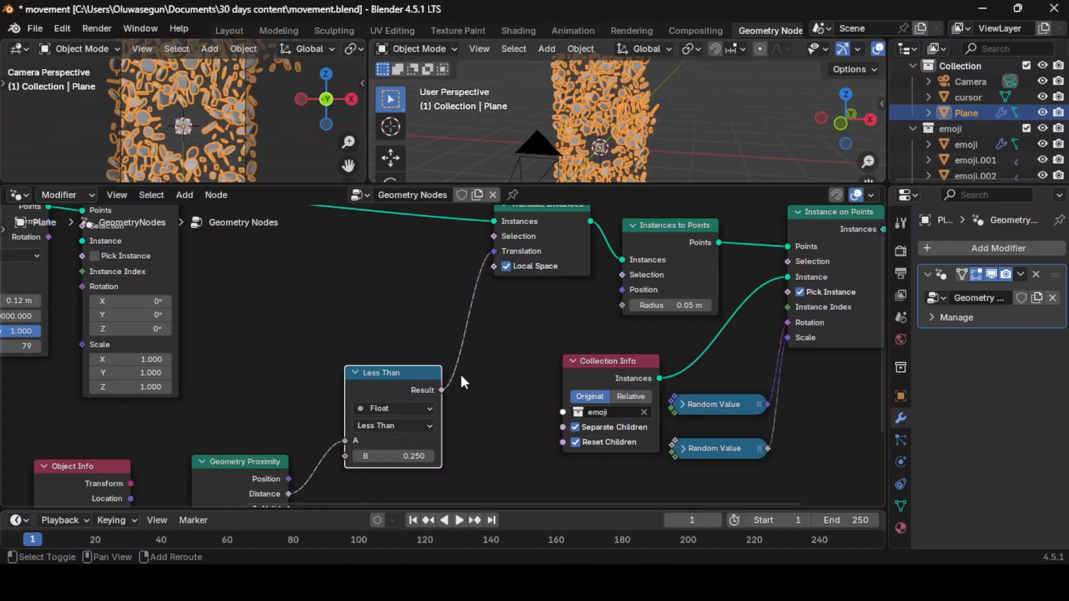
pyautogui.hotkey('shift', 'a')
pyautogui.moveTo(461, 377)
pyautogui.write('vect')
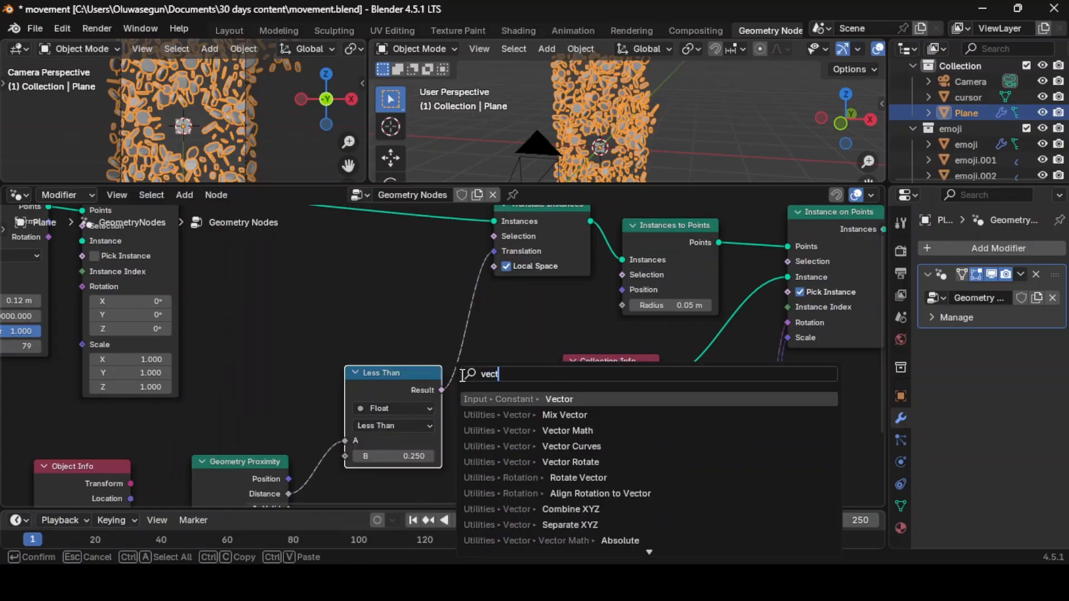
pyautogui.write('orm')
pyautogui.press('Return')
pyautogui.scroll(-2, 459, 346)
pyautogui.click(453, 300)
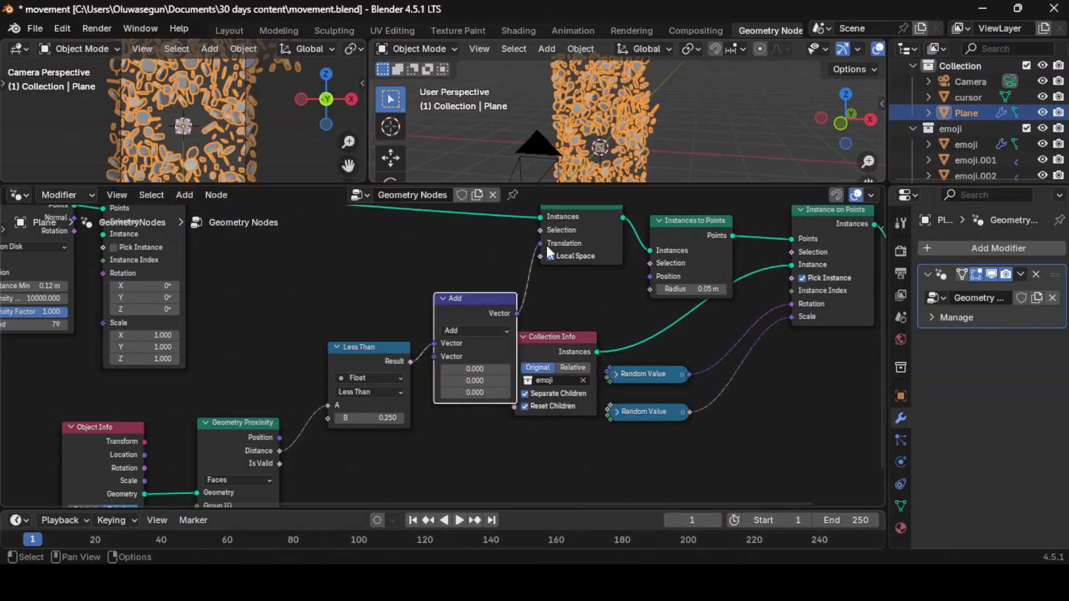
pyautogui.moveTo(398, 361); pyautogui.dragTo(369, 369)
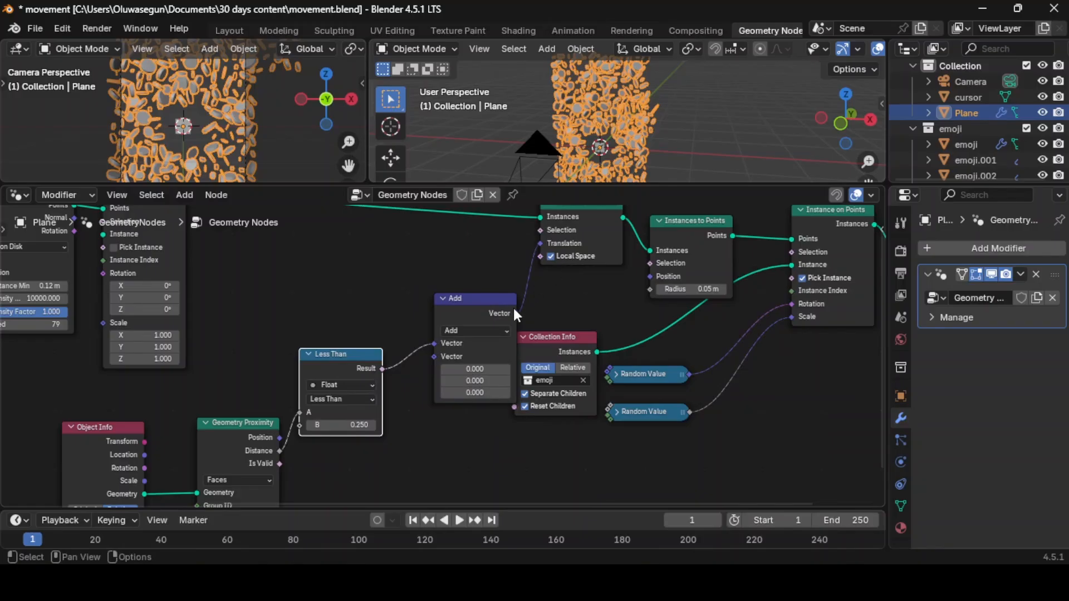
# Change the Vector Math node's operation to Multiply and shift it closer to the Less Than node.
pyautogui.scroll(-1, 462, 343)
pyautogui.scroll(1, 460, 344)
pyautogui.click(462, 332)
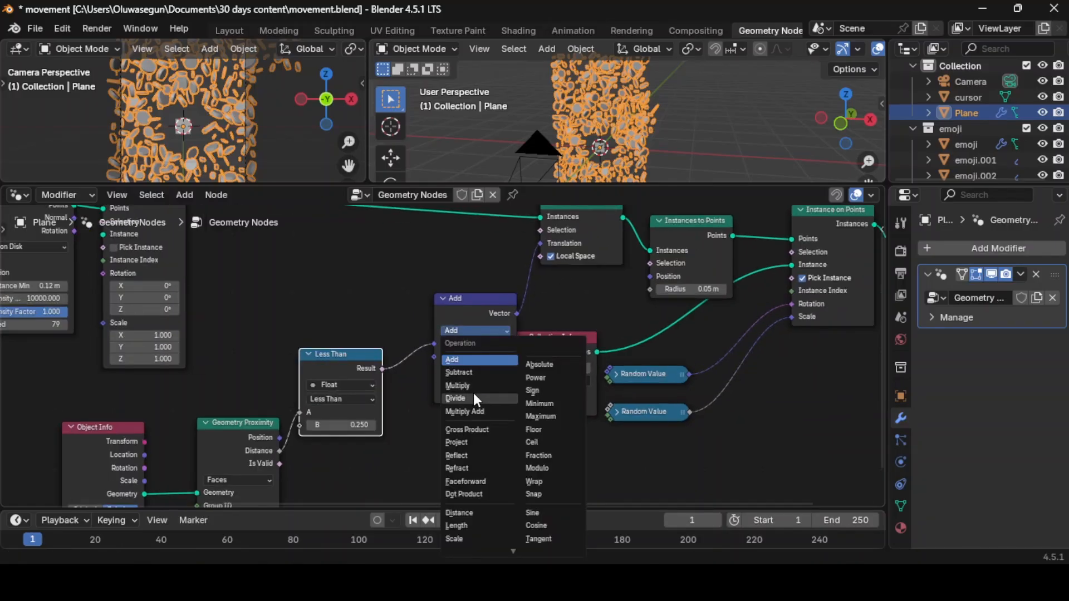
pyautogui.click(482, 387)
pyautogui.moveTo(494, 332); pyautogui.dragTo(465, 326)
pyautogui.scroll(1, 442, 363)
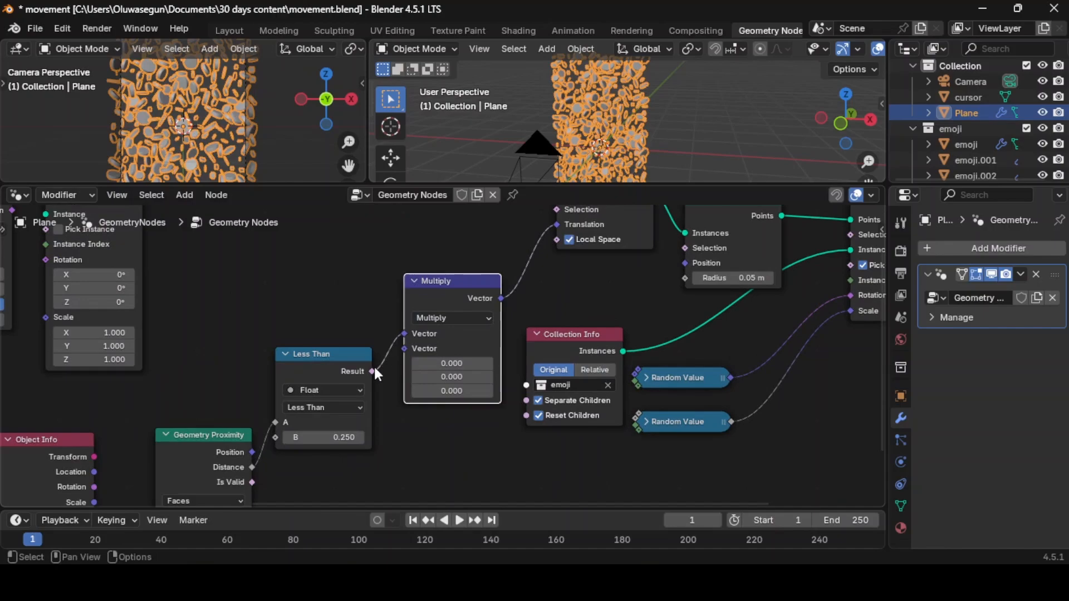
# Feed a new Position node into the Multiply node's second Vector input and place it below the Less Than node.
pyautogui.moveTo(405, 349); pyautogui.dragTo(392, 477)
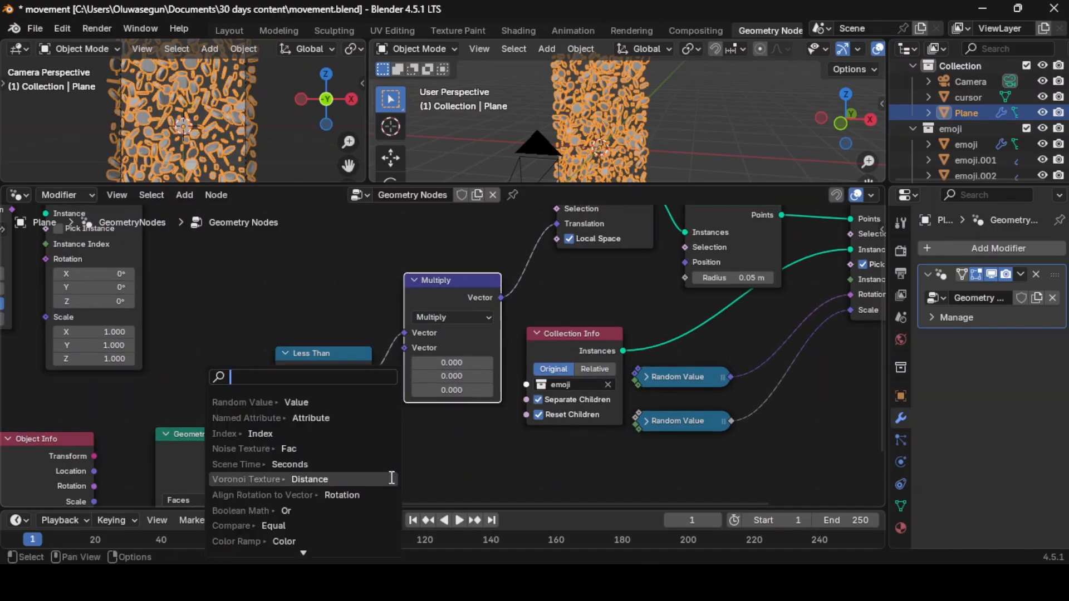
pyautogui.write('po')
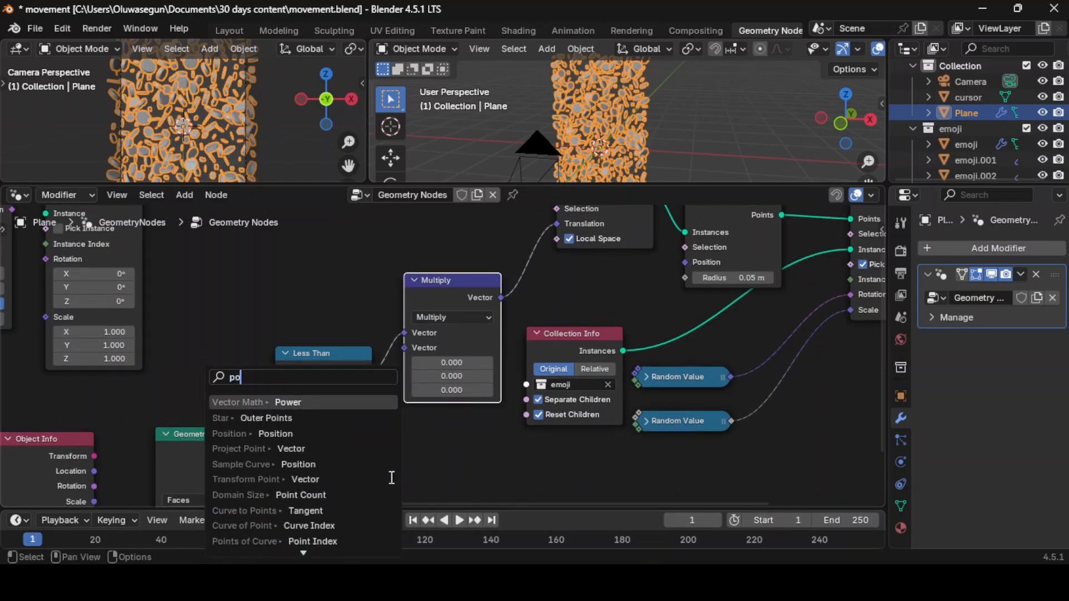
pyautogui.write('sit')
pyautogui.press('Return')
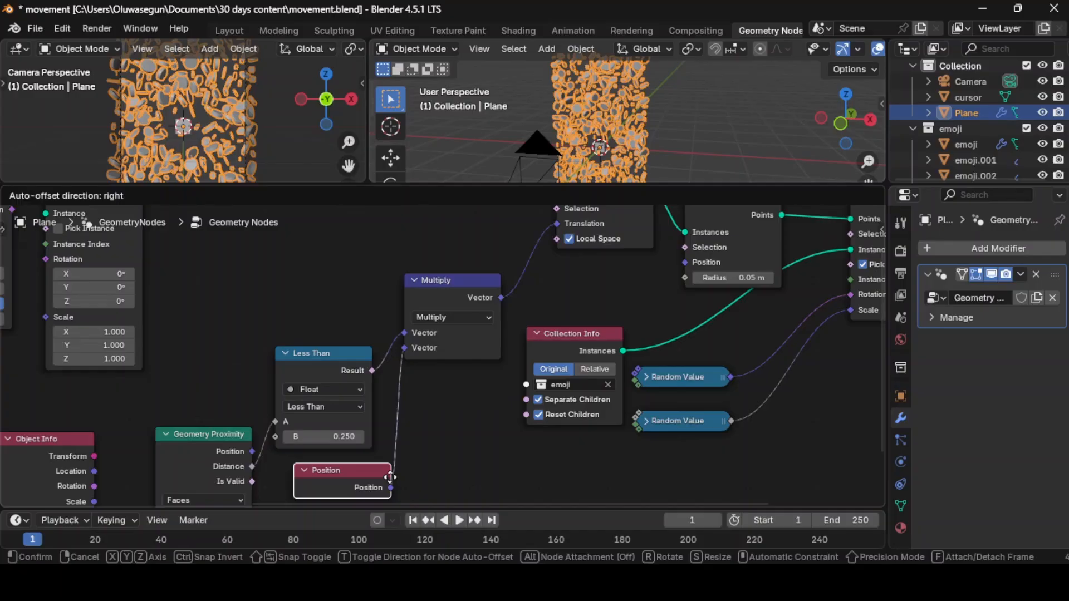
pyautogui.click(389, 464)
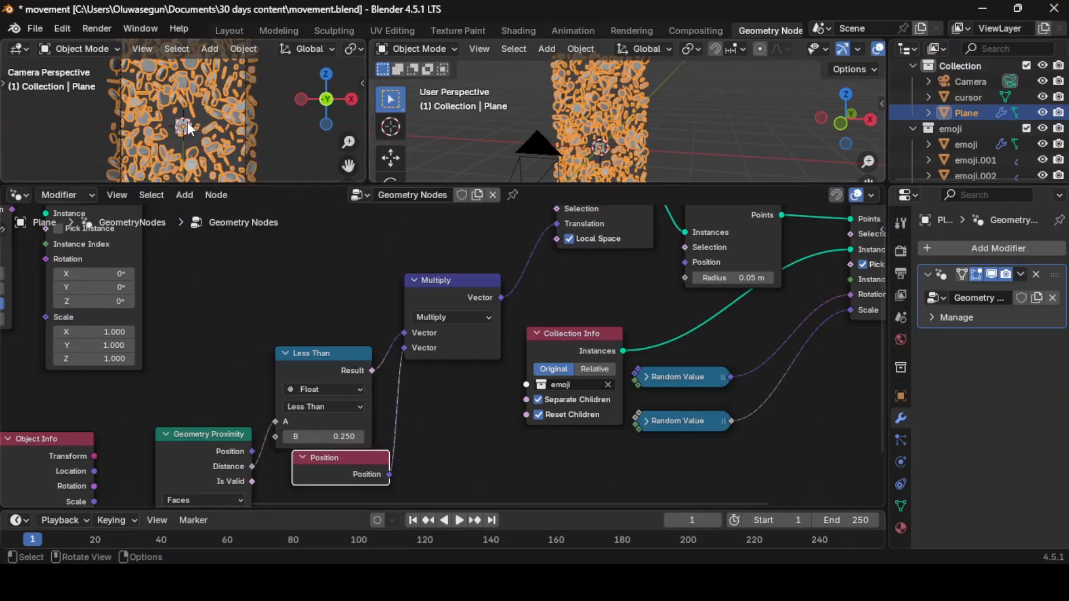
# Try moving the cursor object and view the scatter from other angles to check the position-based displacement.
pyautogui.click(601, 147)
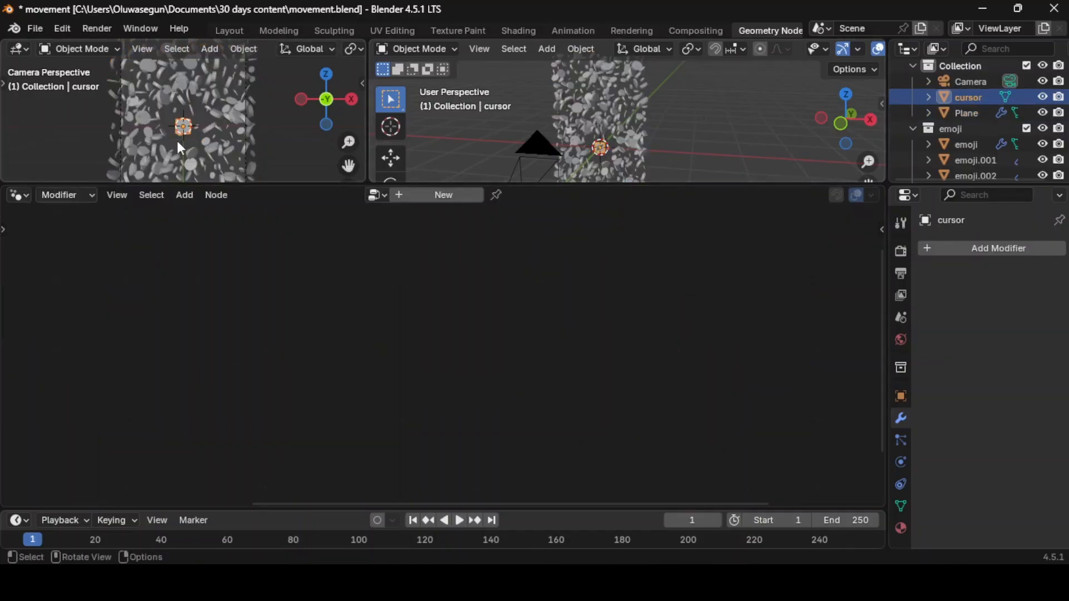
pyautogui.press('g')
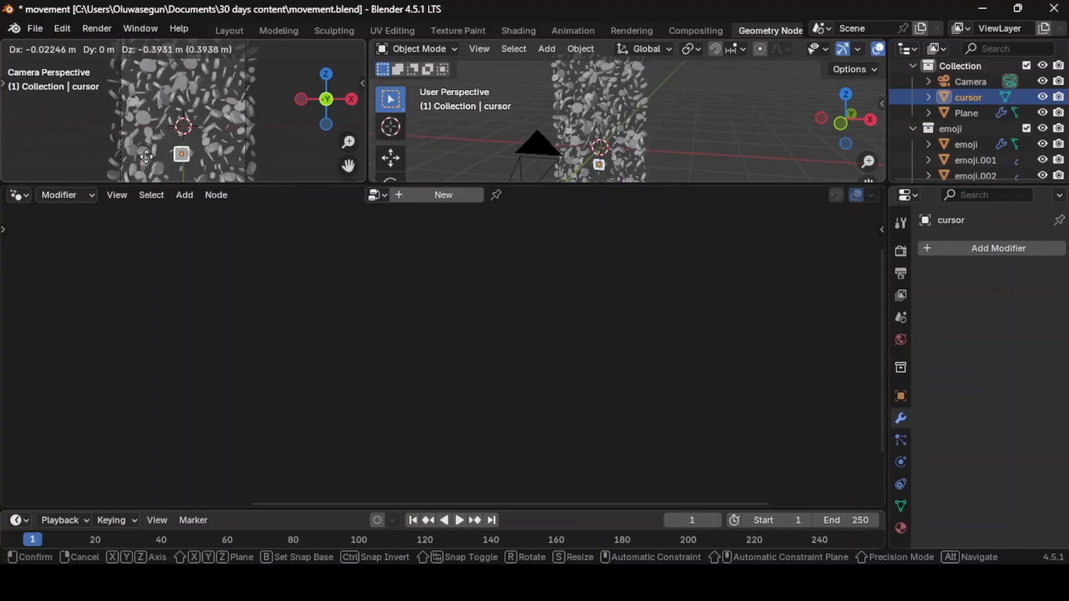
pyautogui.press('Escape')
pyautogui.scroll(-3, 607, 144)
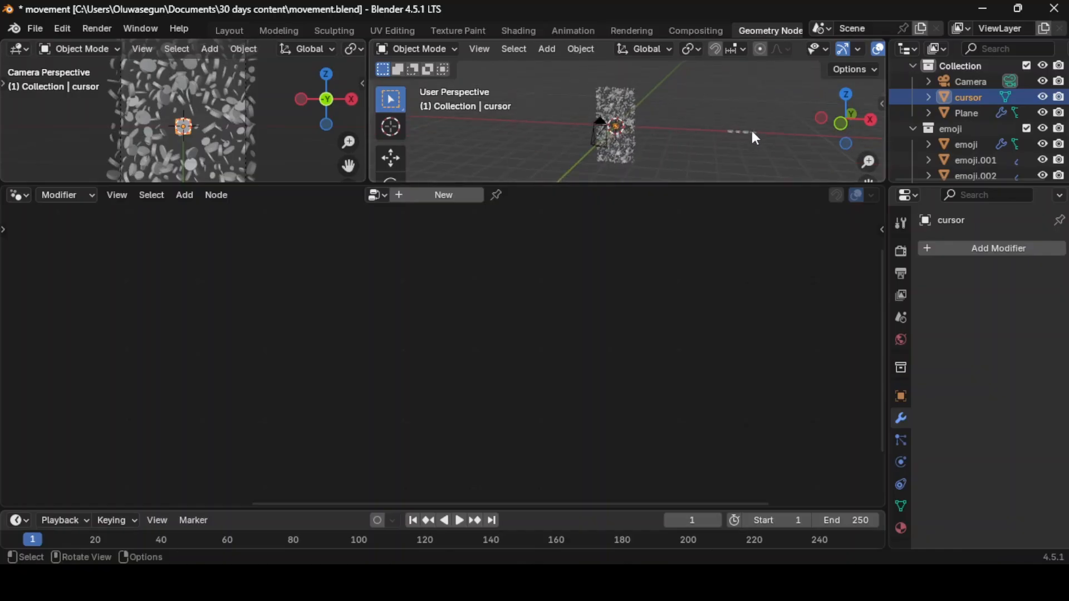
pyautogui.moveTo(848, 121)
pyautogui.mouseDown()
pyautogui.moveTo(838, 110)
pyautogui.moveTo(861, 115)
pyautogui.mouseUp()
pyautogui.scroll(4, 691, 163)
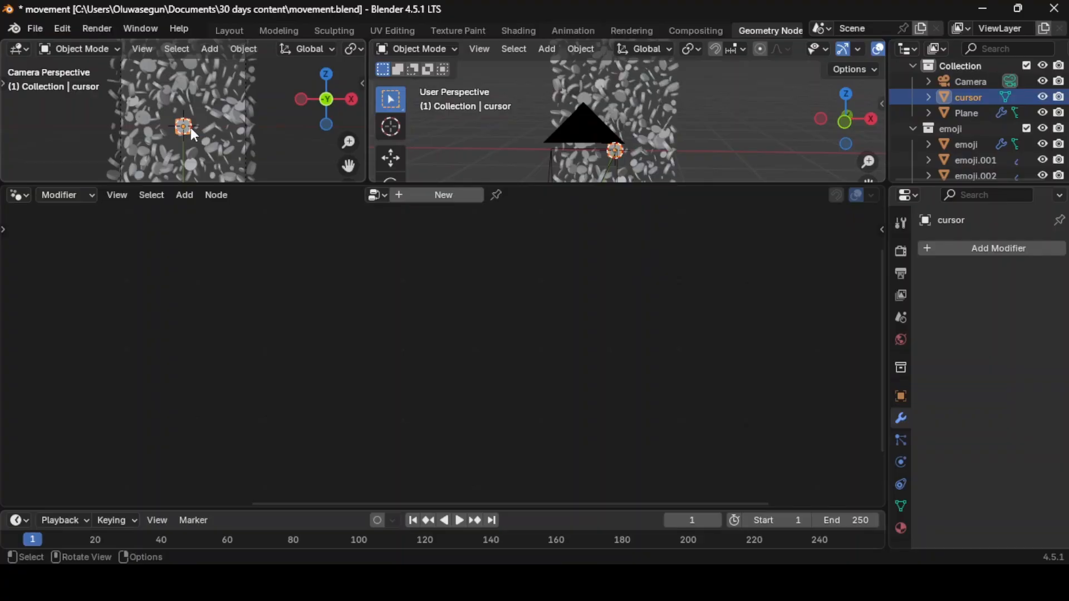
pyautogui.moveTo(841, 127); pyautogui.dragTo(825, 118)
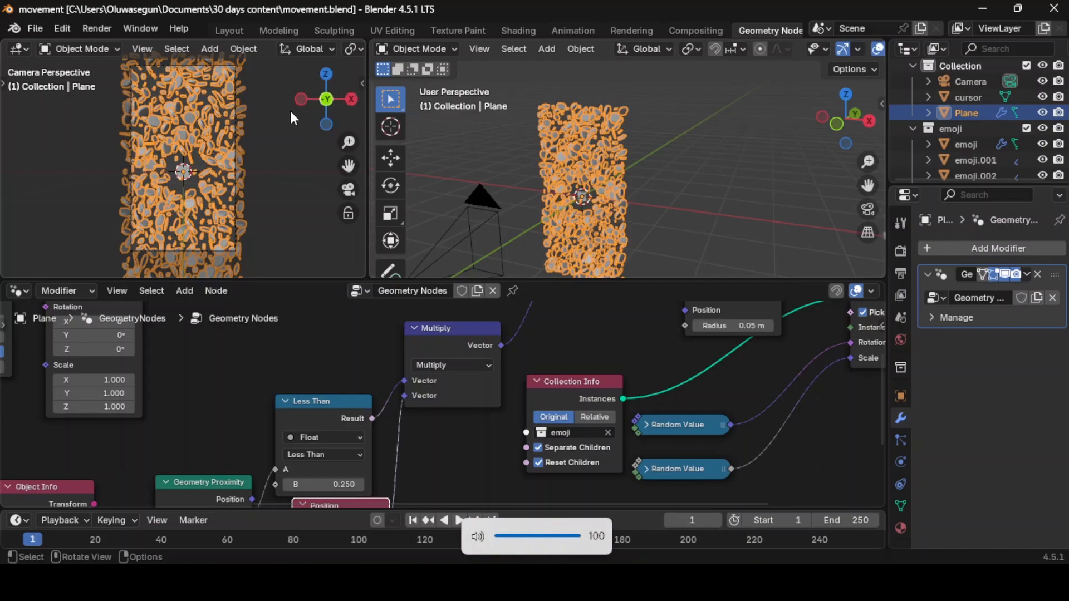
# Switch the camera viewport to Rendered shading and enable Raytracing in the EEVEE render settings.
pyautogui.scroll(-5, 246, 46)
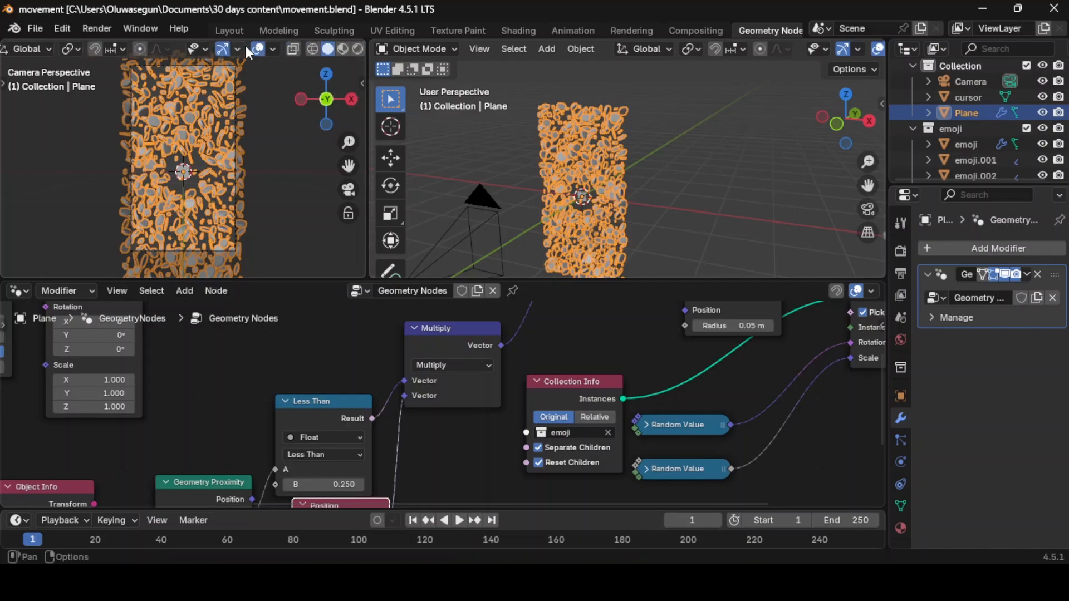
pyautogui.scroll(-2, 246, 46)
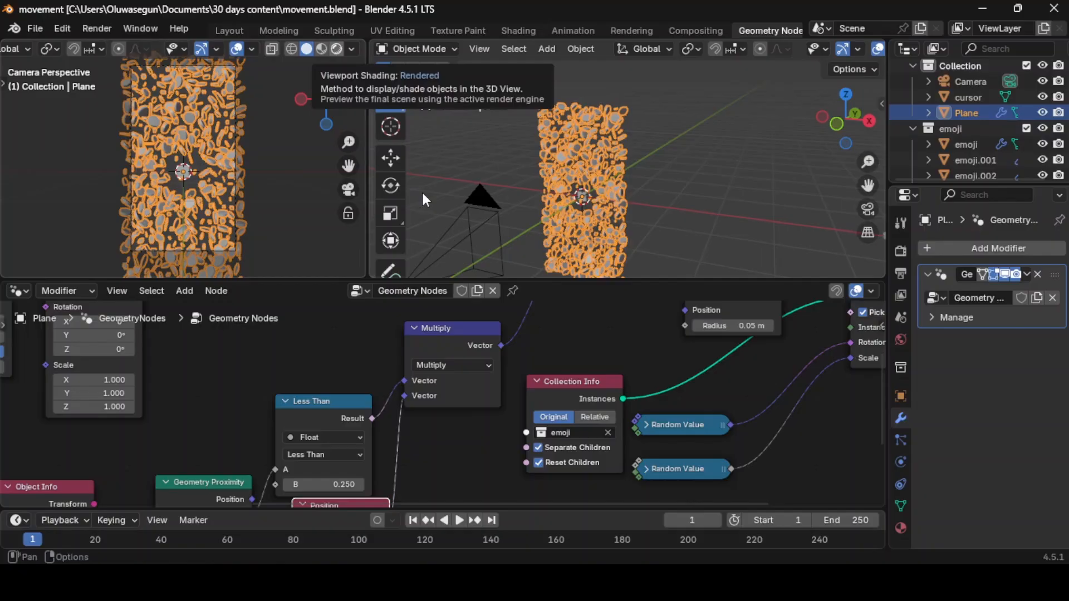
pyautogui.click(336, 49)
pyautogui.click(900, 251)
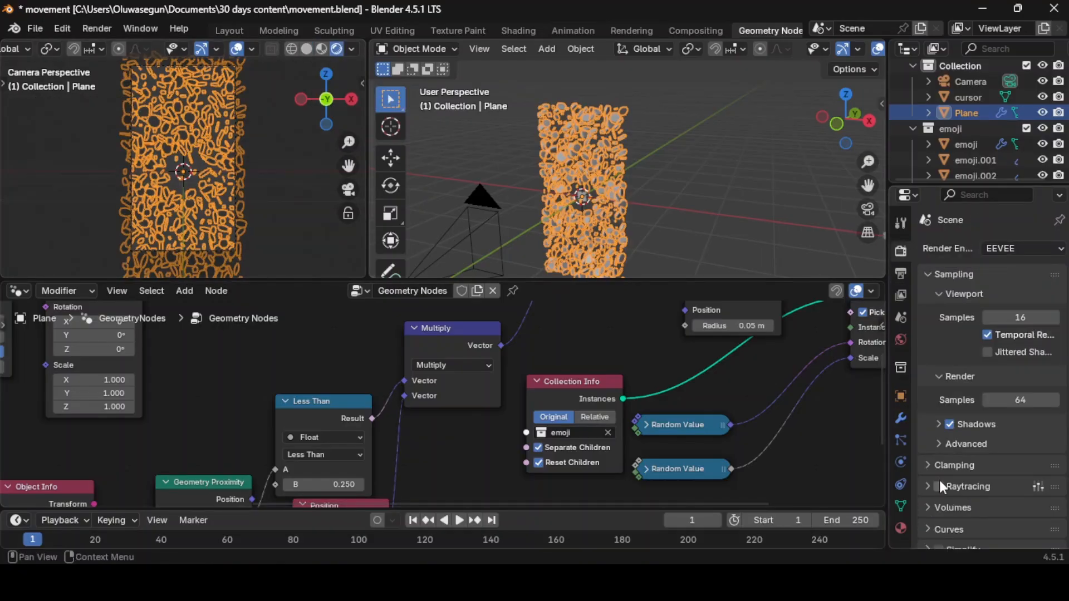
pyautogui.click(939, 487)
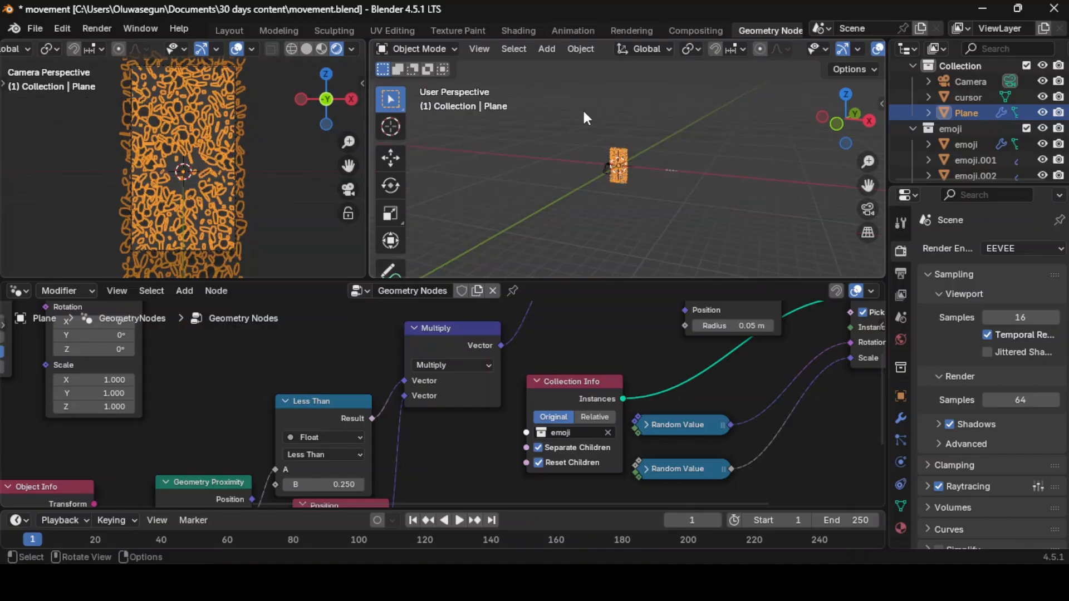
# Add an area light and raise it about 2.5 m along Z, above the scattered discs.
pyautogui.hotkey('shift', 'a')
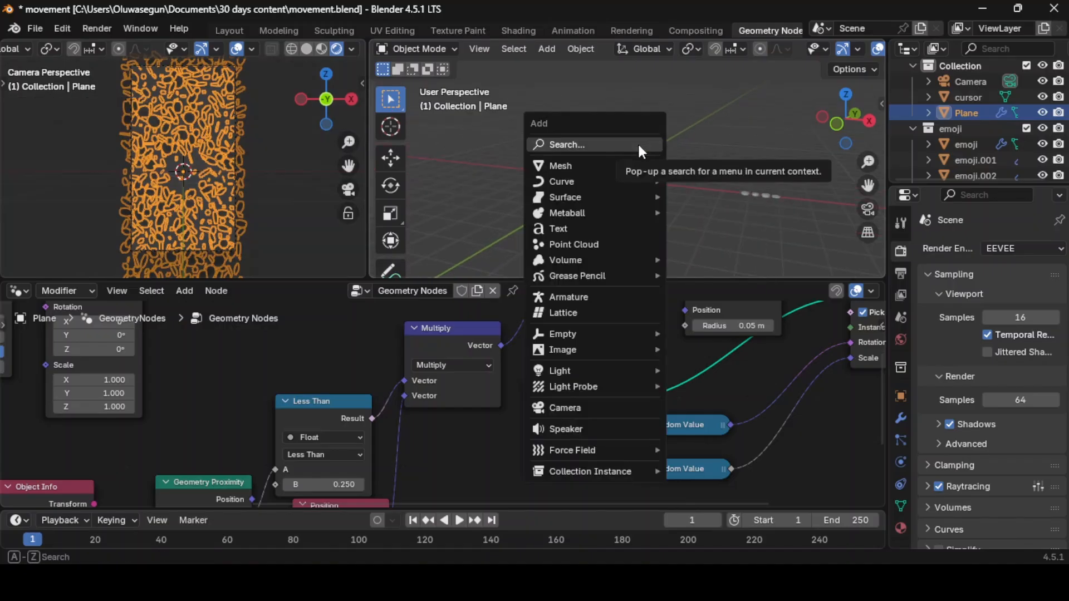
pyautogui.click(640, 146)
pyautogui.write('are')
pyautogui.press('Return')
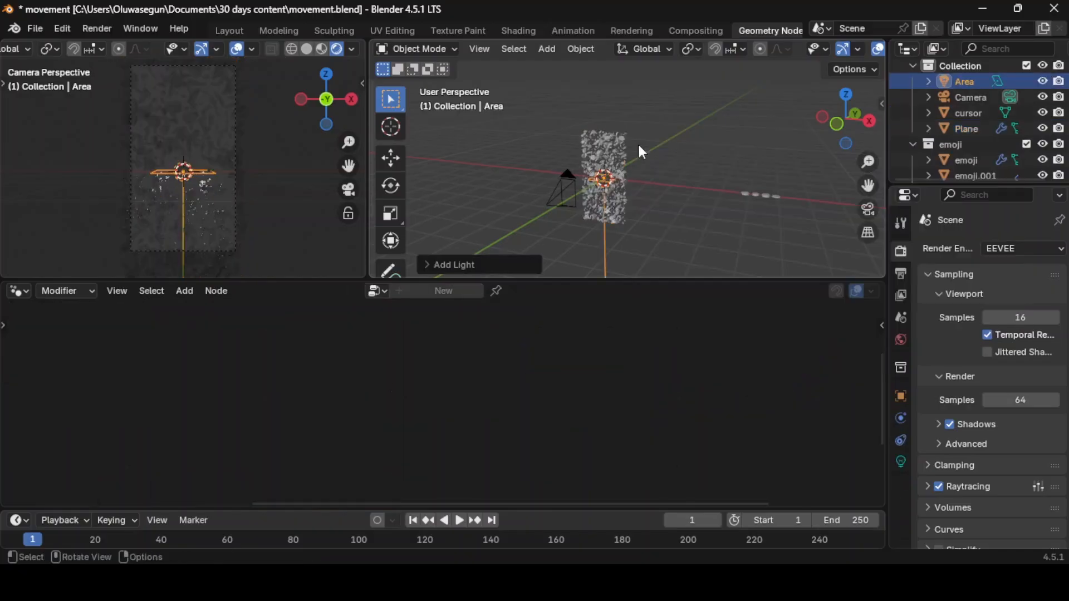
pyautogui.press('g')
pyautogui.press('z')
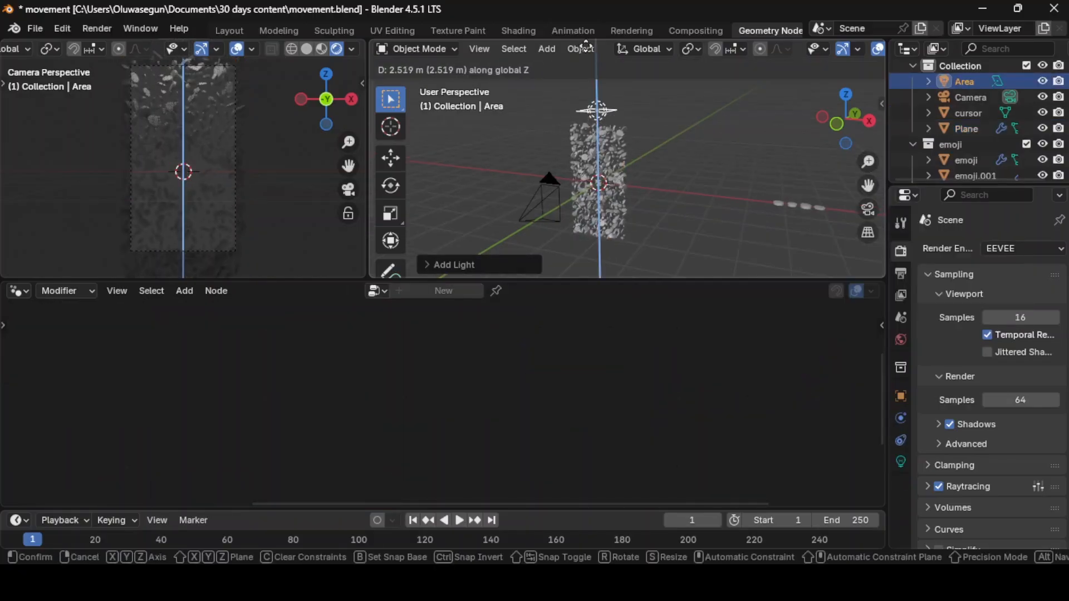
pyautogui.click(584, 48)
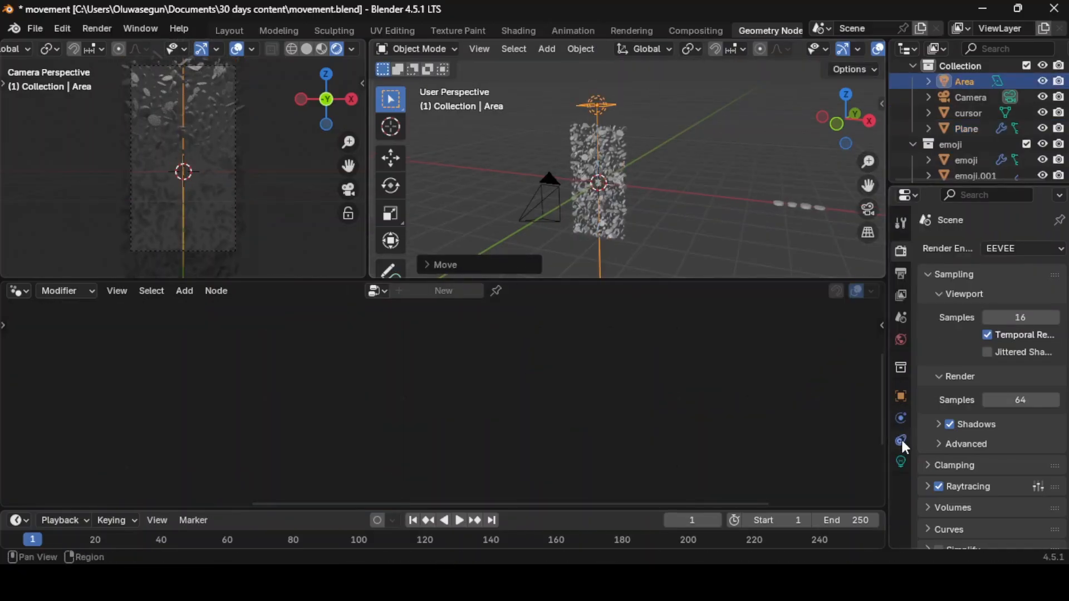
# Set the area light's shape to Rectangle and scale it down along the X axis into a narrow strip.
pyautogui.click(902, 462)
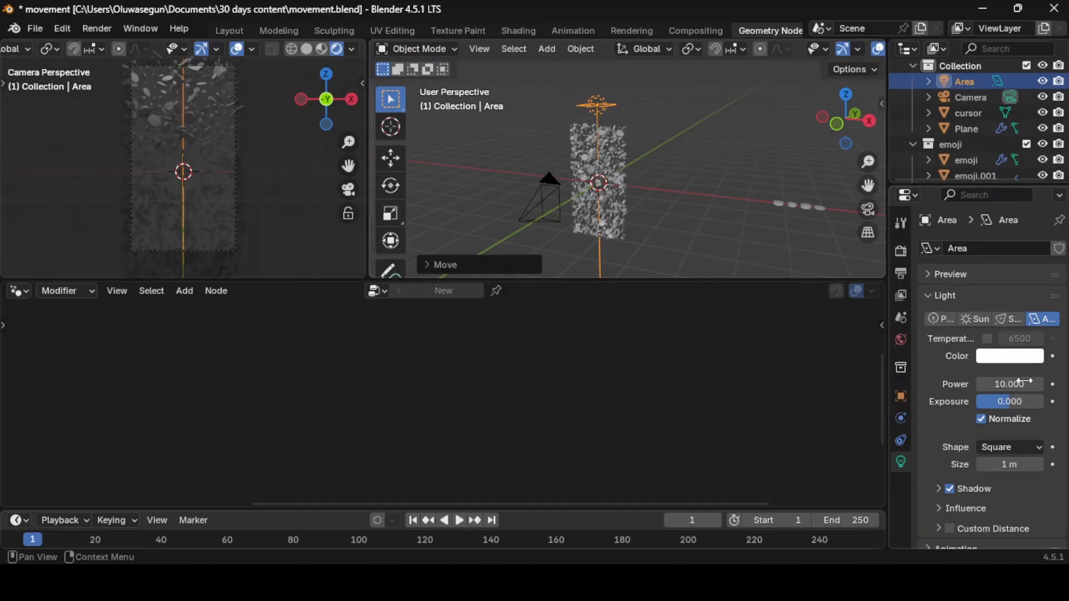
pyautogui.click(1014, 448)
pyautogui.click(988, 482)
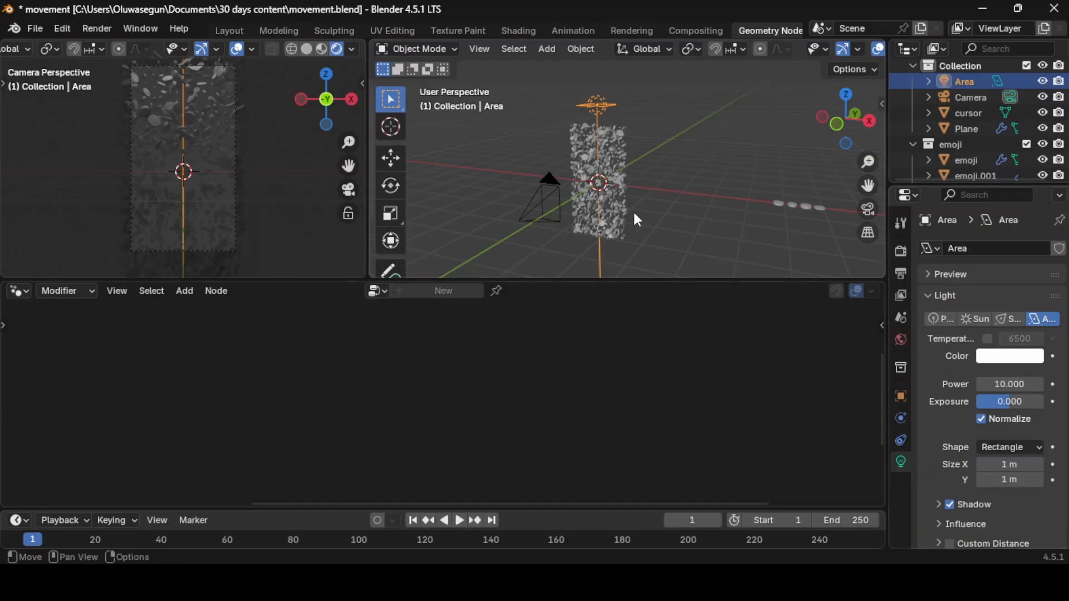
pyautogui.press('KP_Decimal')
pyautogui.moveTo(643, 106); pyautogui.dragTo(630, 152, button='middle')
pyautogui.scroll(3, 630, 152)
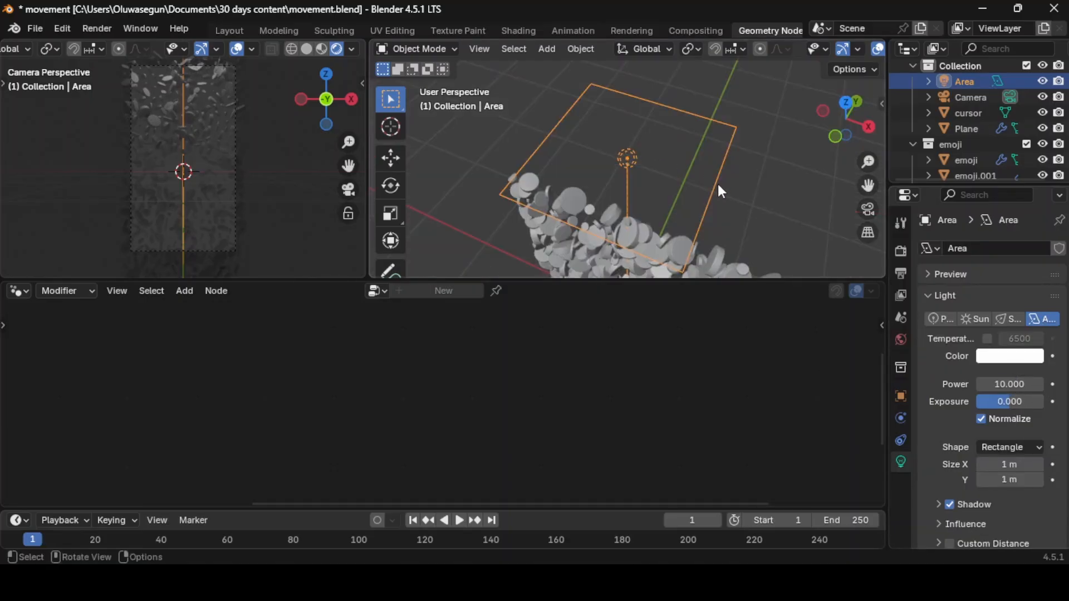
pyautogui.press('s')
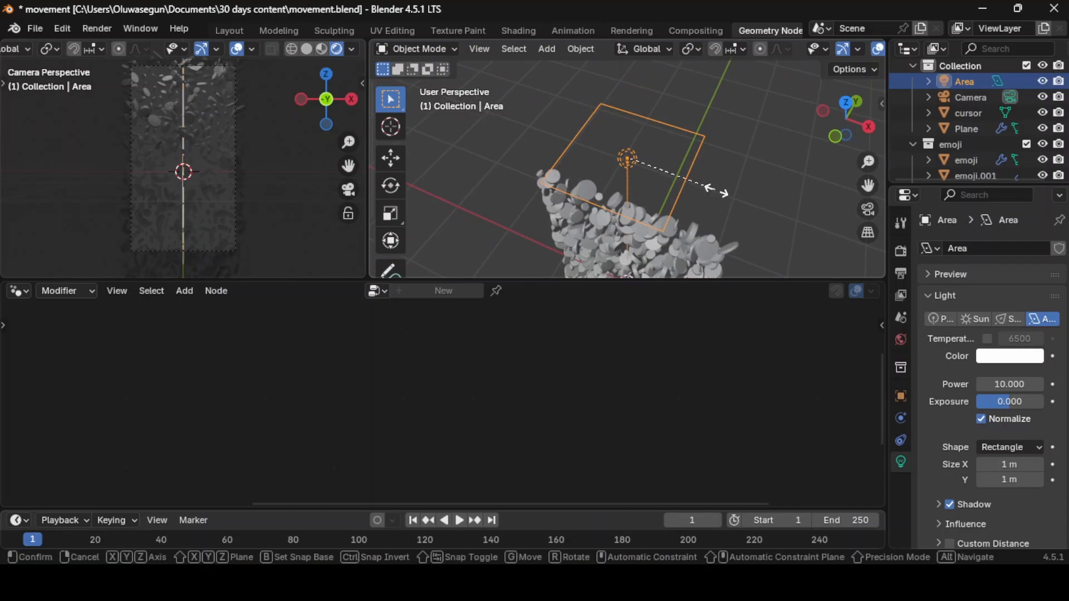
pyautogui.press('x')
pyautogui.click(600, 208)
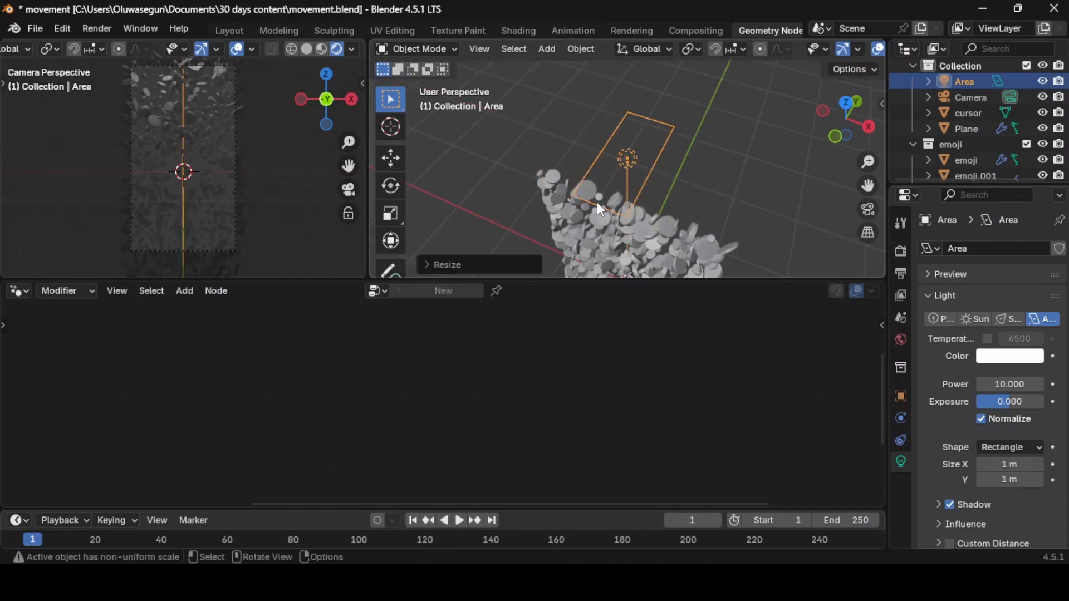
# Tilt the overhead area light slightly and set its power to 20.
pyautogui.moveTo(615, 194); pyautogui.dragTo(730, 165, button='middle')
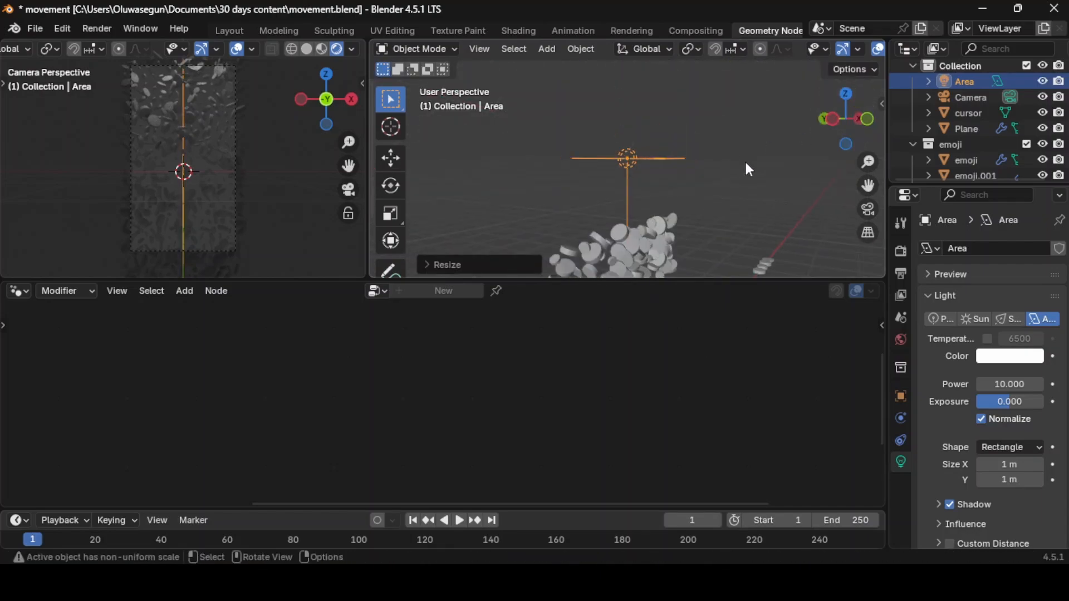
pyautogui.press('r')
pyautogui.click(714, 158)
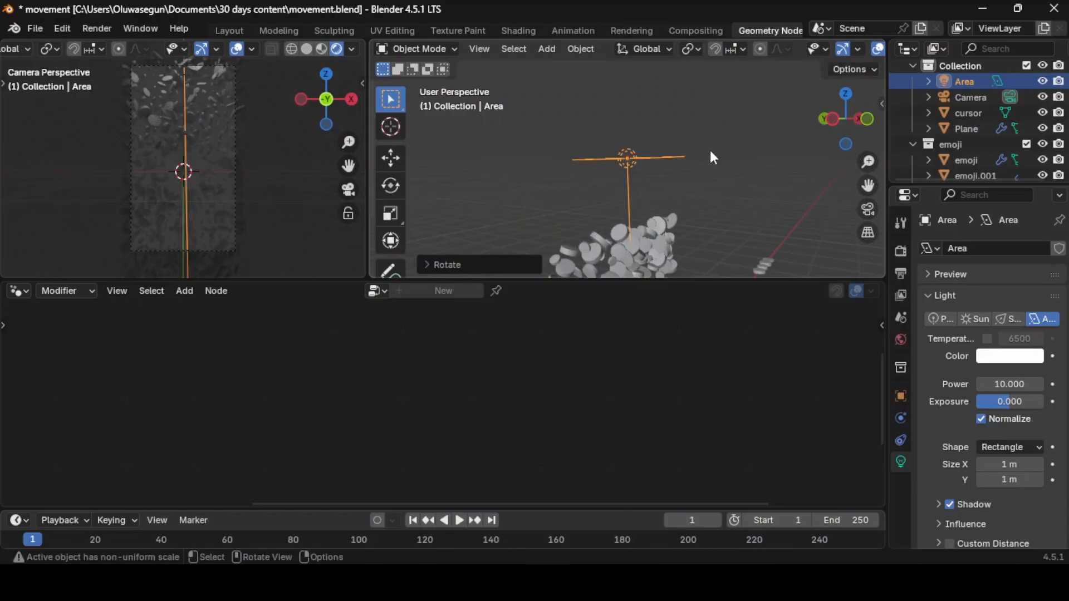
pyautogui.moveTo(868, 186); pyautogui.dragTo(819, 105)
pyautogui.click(1009, 387)
pyautogui.write('20')
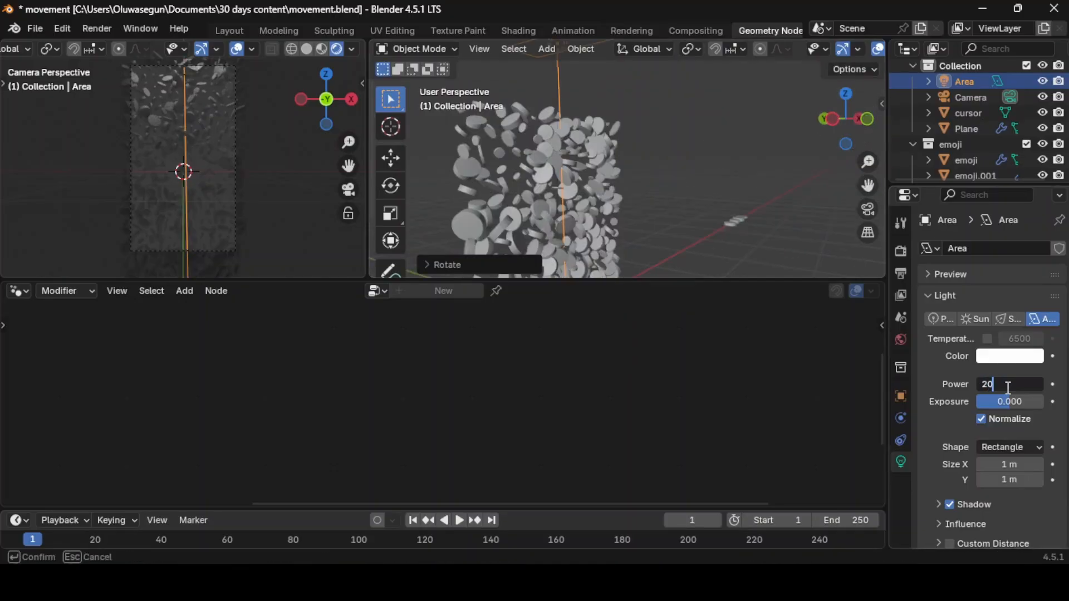
pyautogui.press('Return')
# Darken the world background color to near black.
pyautogui.click(901, 340)
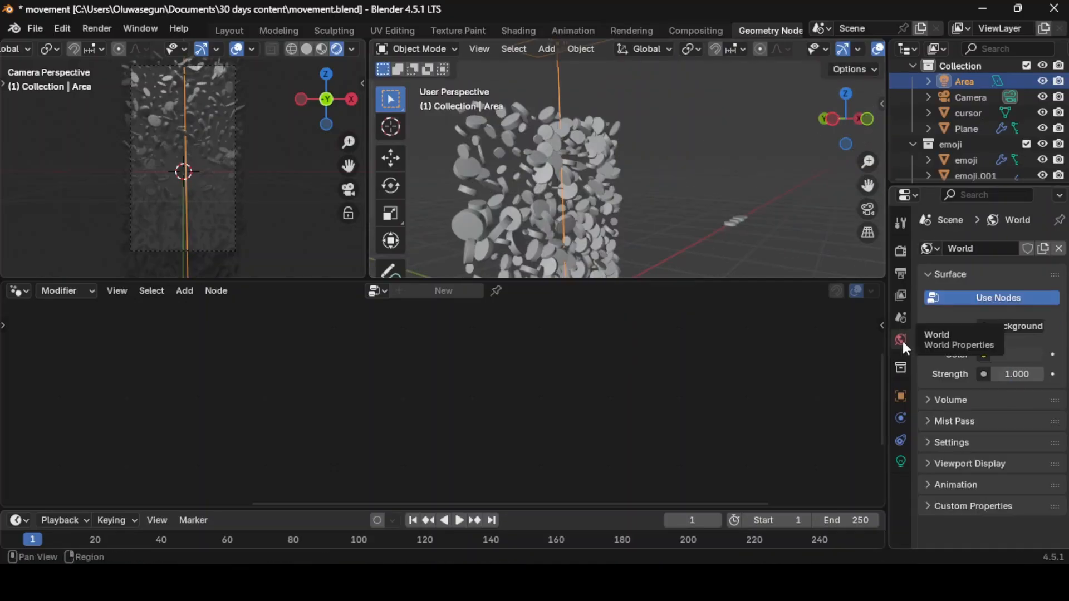
pyautogui.click(1011, 355)
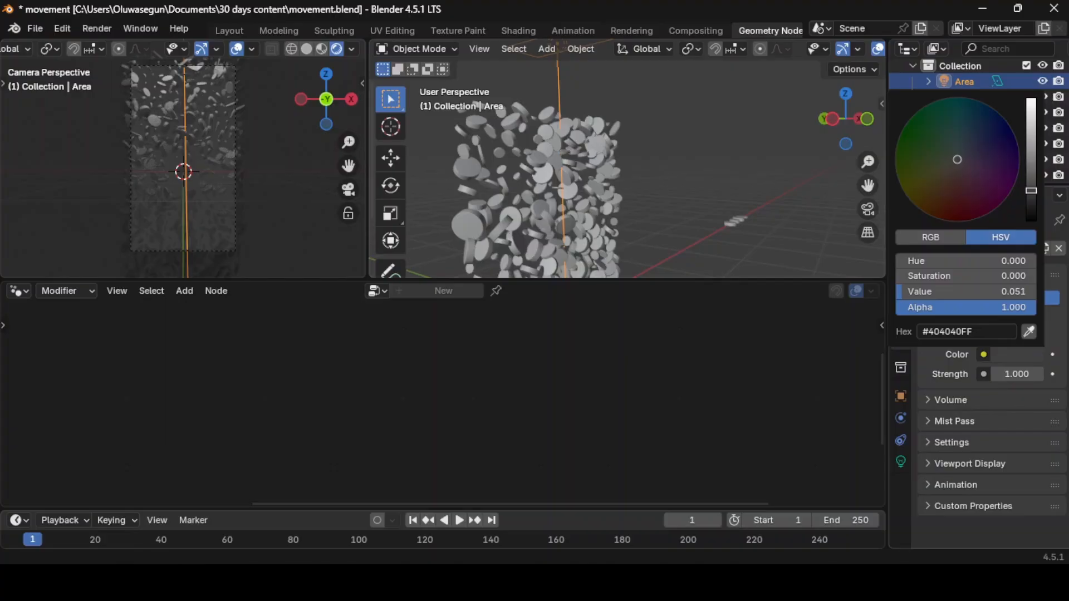
pyautogui.moveTo(1031, 190); pyautogui.dragTo(1031, 213)
# Add a second area light and place it in front of the scattered discs, raised above the camera.
pyautogui.moveTo(863, 119); pyautogui.dragTo(799, 129)
pyautogui.scroll(-7, 746, 161)
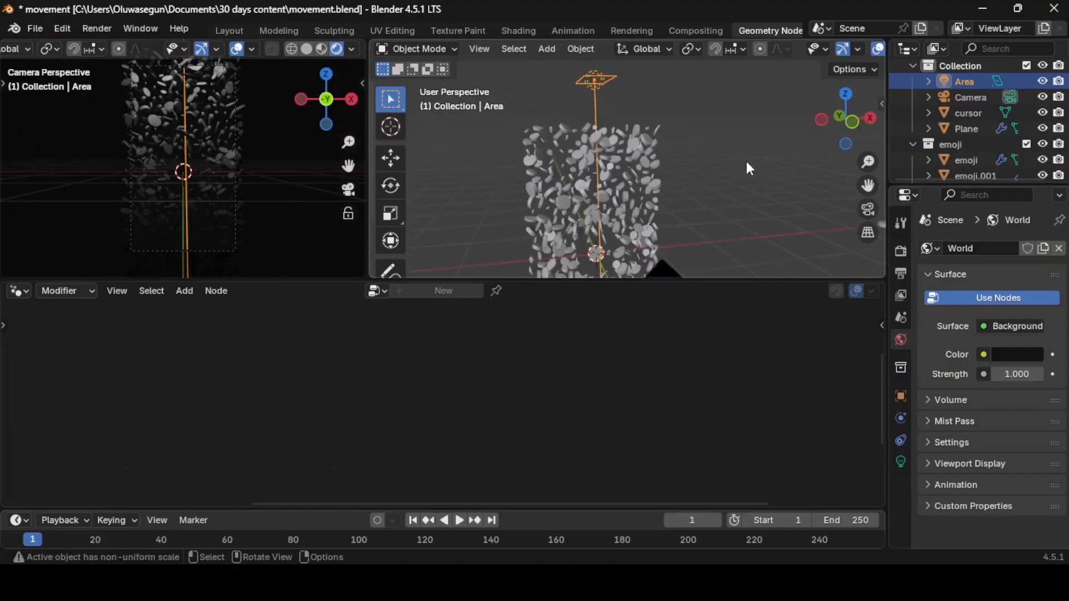
pyautogui.click(847, 93)
pyautogui.hotkey('shift', 't')
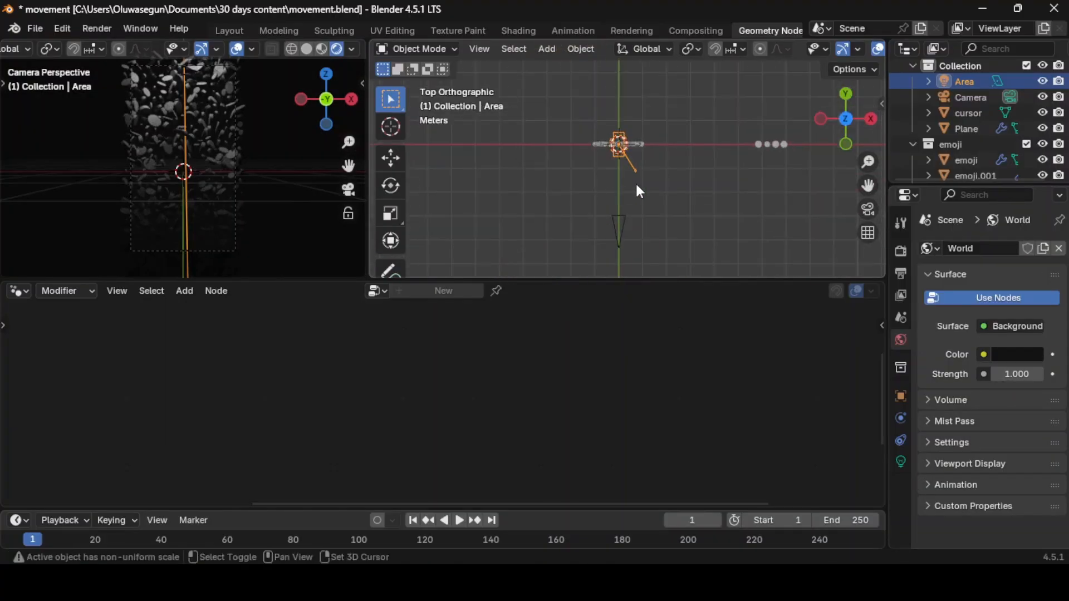
pyautogui.hotkey('shift', 'a')
pyautogui.write('areqa')
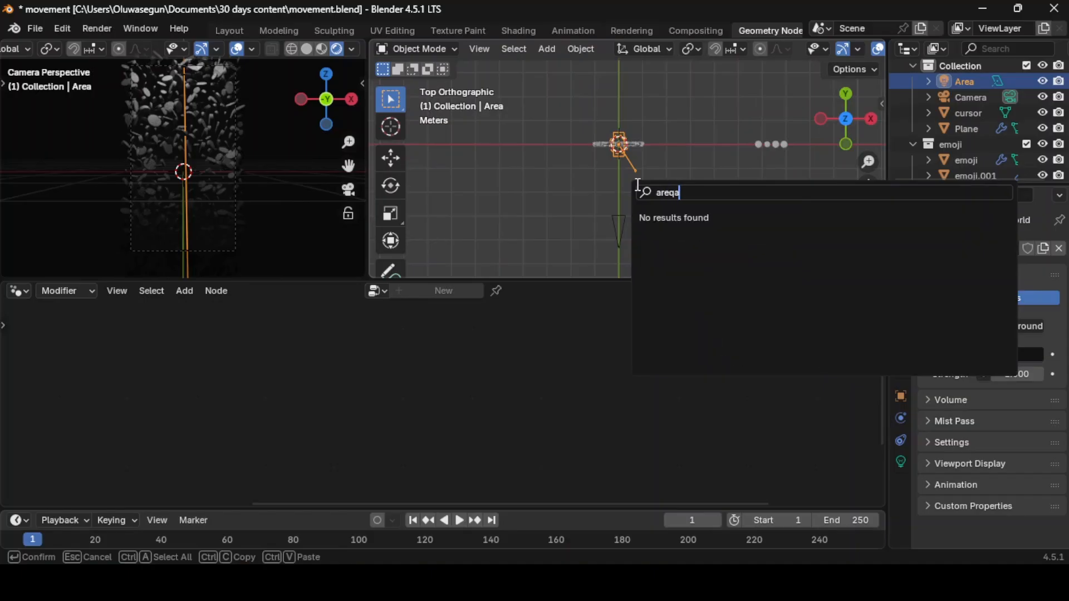
pyautogui.press('BackSpace')
pyautogui.press('BackSpace')
pyautogui.press('Return')
pyautogui.press('g')
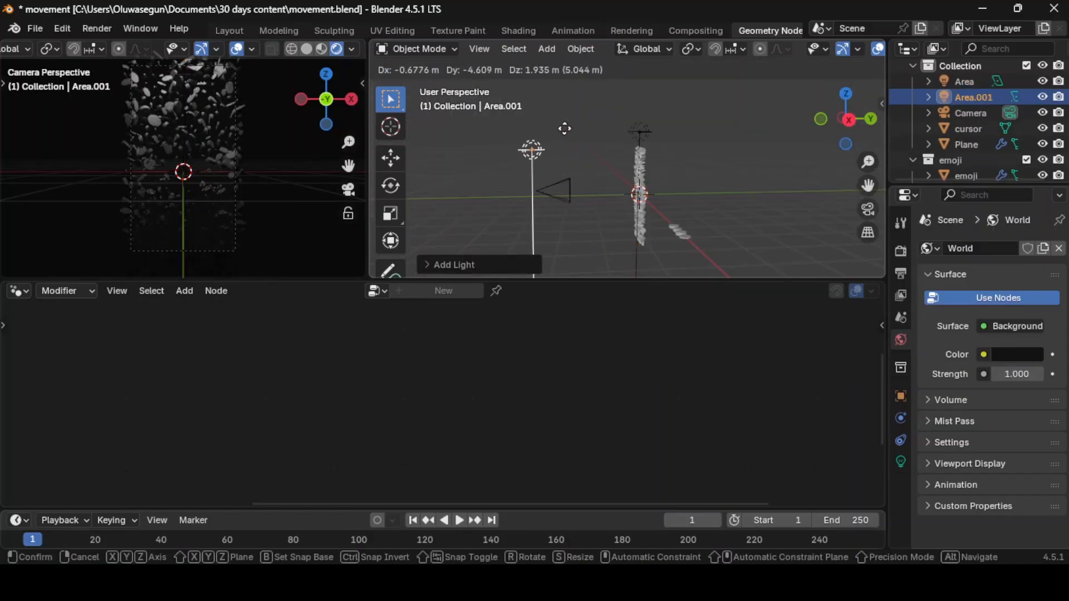
pyautogui.click(607, 143)
pyautogui.scroll(2, 607, 142)
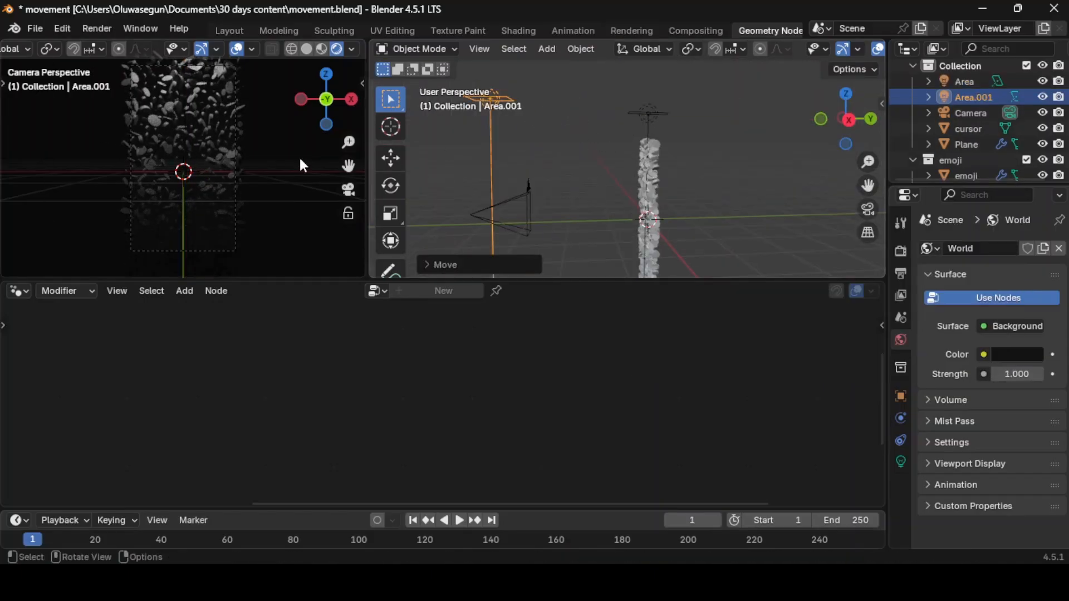
# Aim the second area light at the middle of the scattered discs and change its shape to Rectangle.
pyautogui.hotkey('shift', 't')
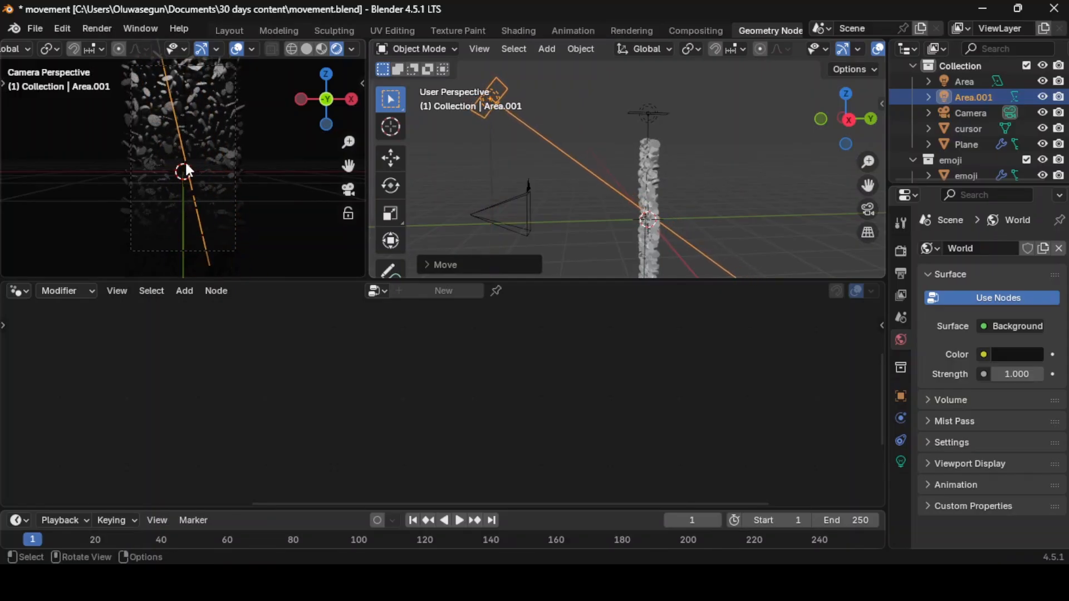
pyautogui.click(184, 160)
pyautogui.click(902, 462)
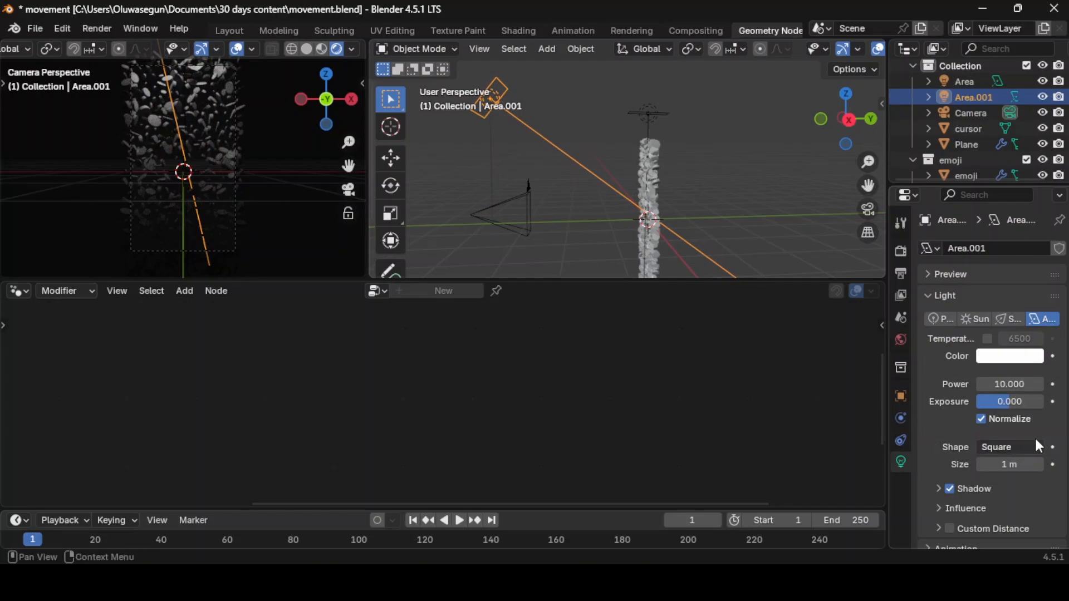
pyautogui.click(1023, 449)
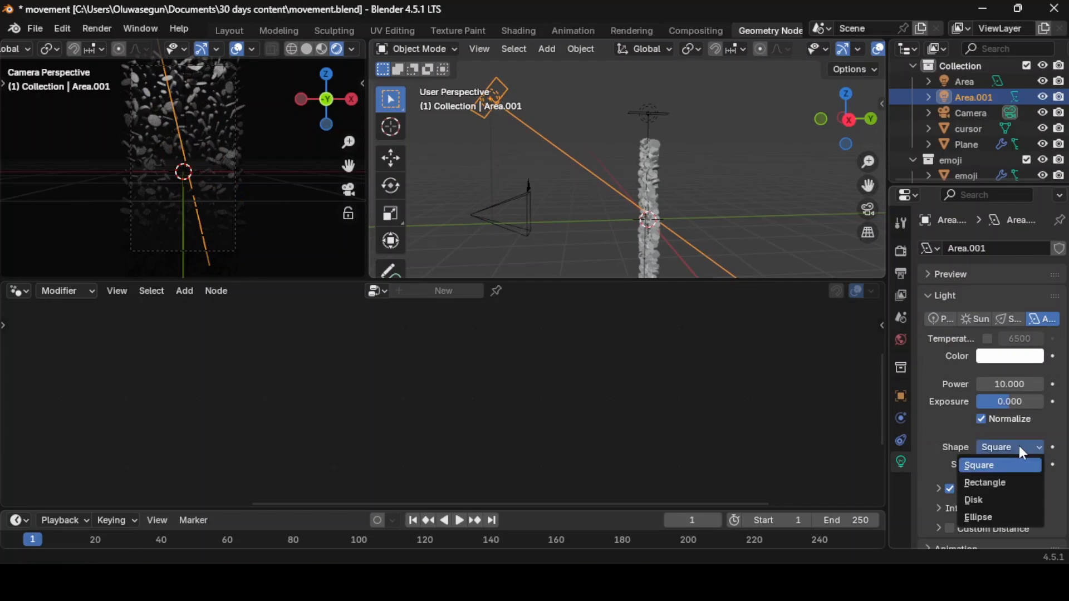
pyautogui.click(985, 483)
# Scale the second area light down to about 0.65 along the X axis and set its power to 80.
pyautogui.moveTo(554, 173); pyautogui.dragTo(706, 177, button='middle')
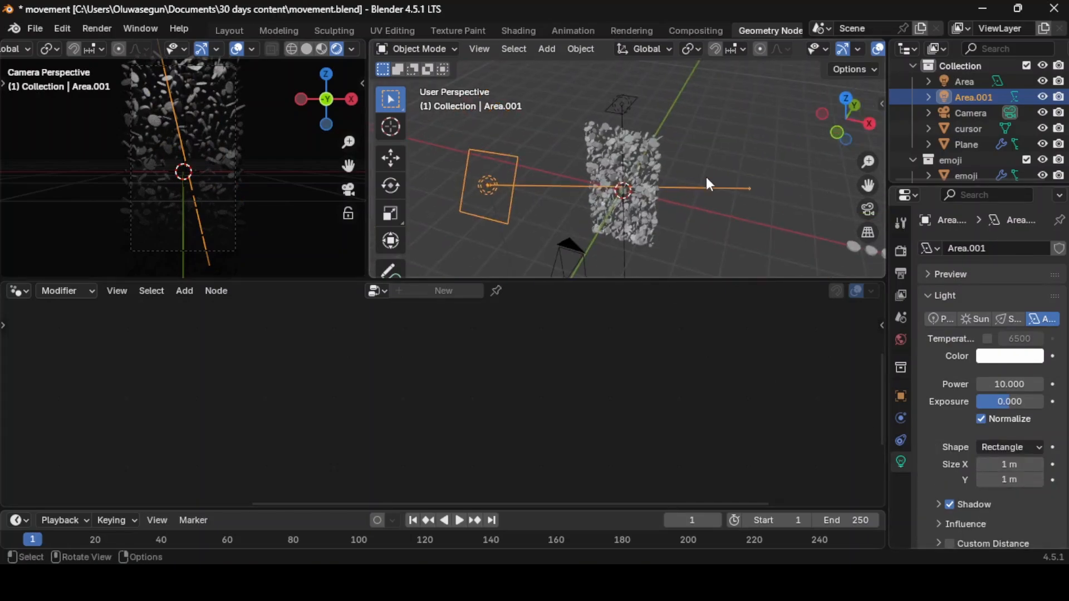
pyautogui.press('s')
pyautogui.press('x')
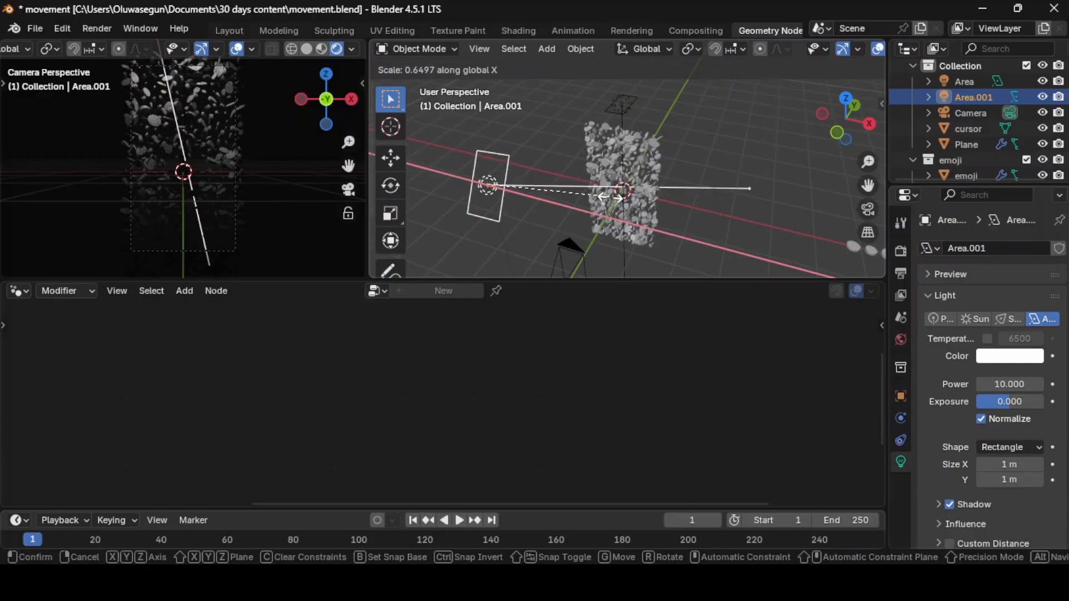
pyautogui.click(582, 191)
pyautogui.click(1009, 385)
pyautogui.write('80')
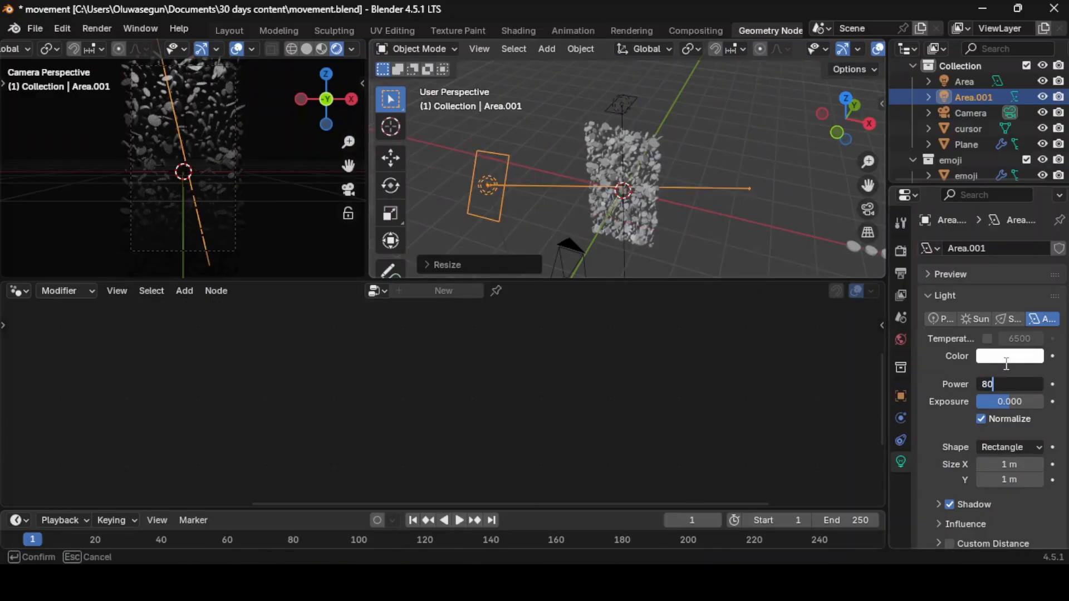
pyautogui.press('Return')
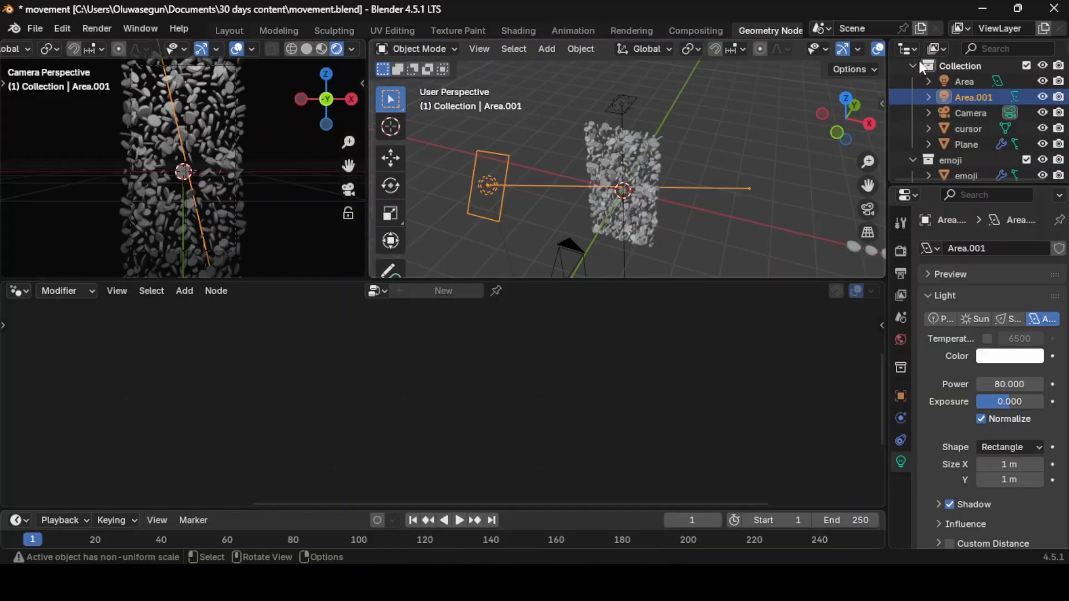
# Raise the camera's passepartout opacity to 1.000 so everything outside the camera frame is blacked out.
pyautogui.click(974, 109)
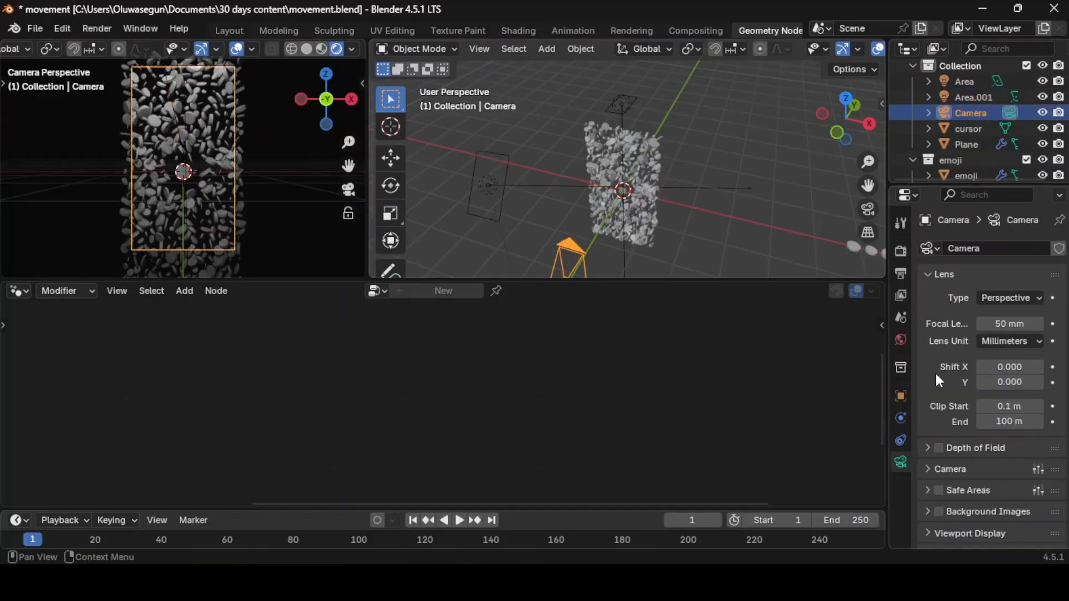
pyautogui.scroll(-2, 929, 462)
pyautogui.click(951, 497)
pyautogui.scroll(-5, 969, 495)
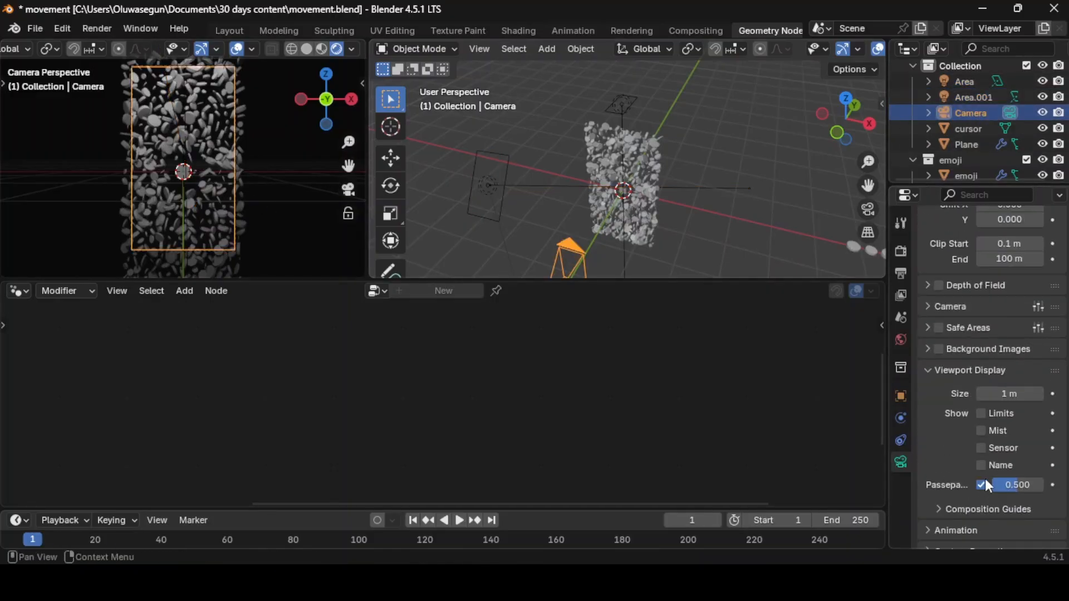
pyautogui.moveTo(1028, 485); pyautogui.dragTo(1047, 485)
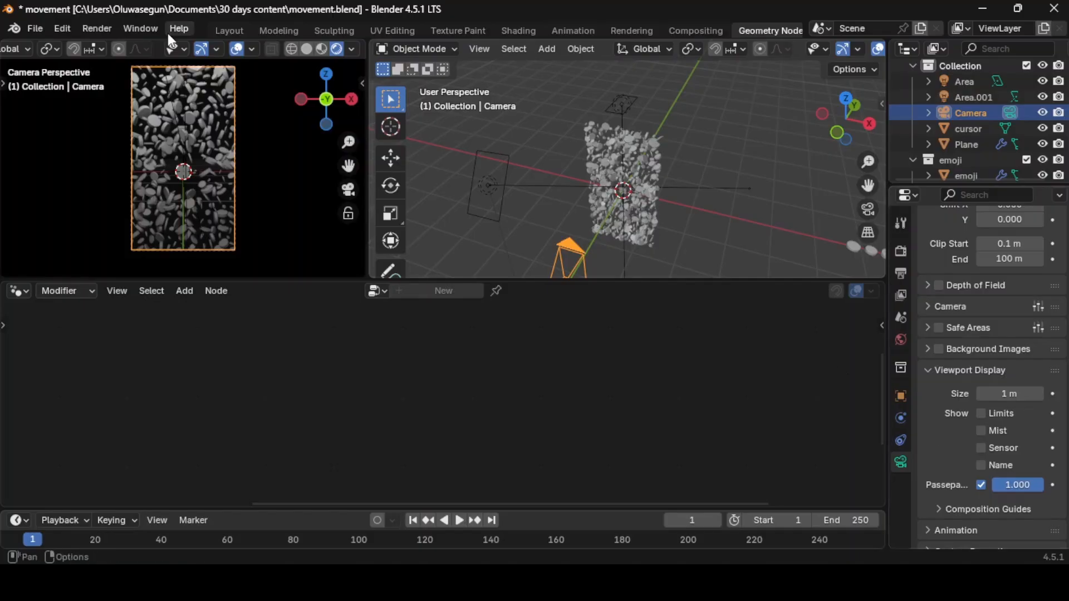
pyautogui.scroll(2, 237, 194)
pyautogui.scroll(1, 234, 189)
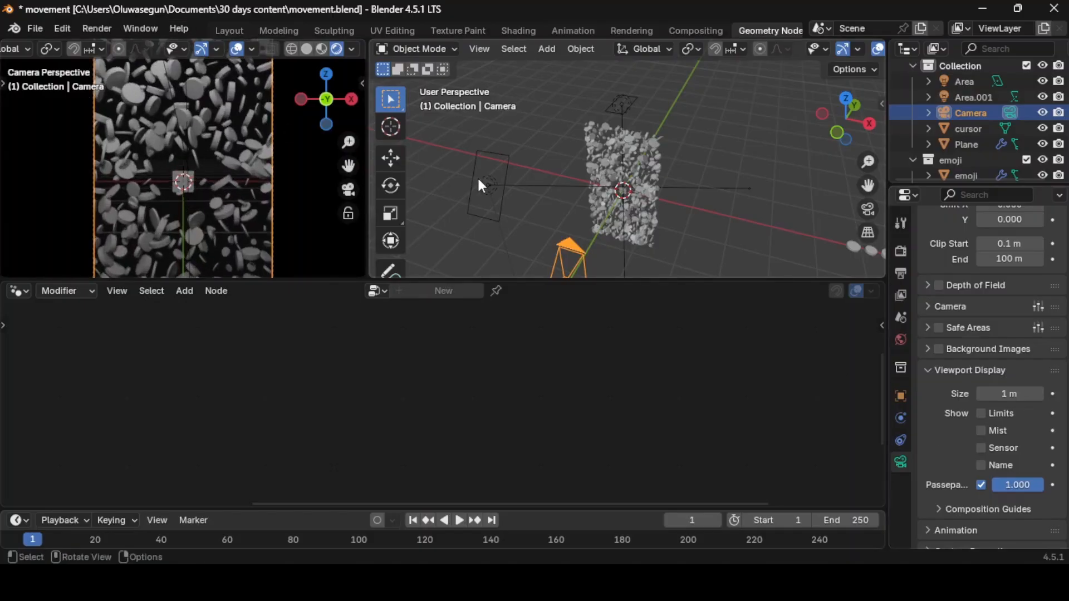
# Rotate the second area light slightly toward the scattered discs and set its power to 100.
pyautogui.click(490, 189)
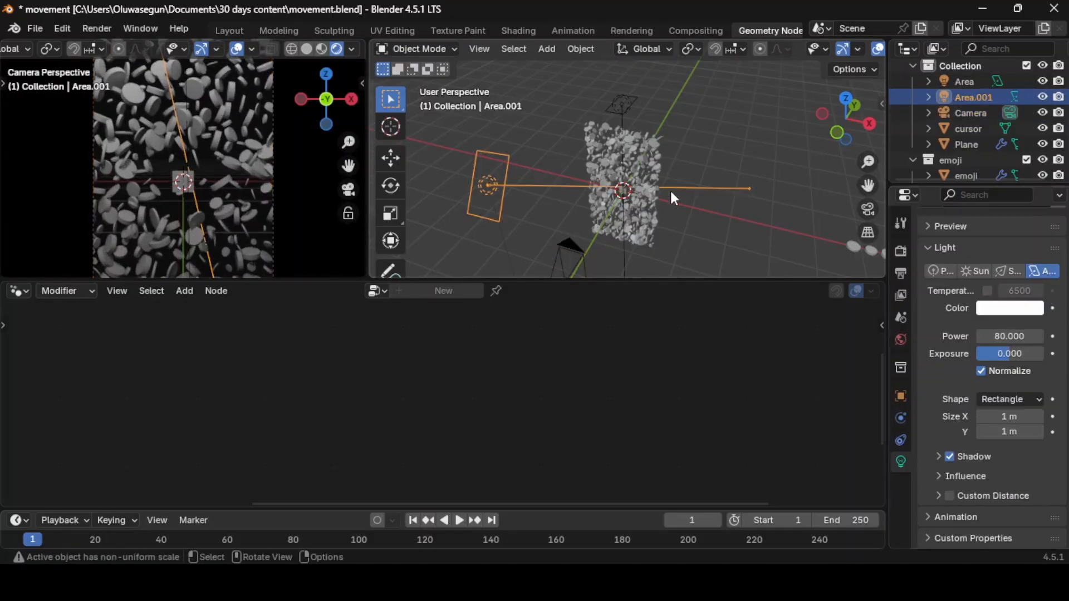
pyautogui.press('r')
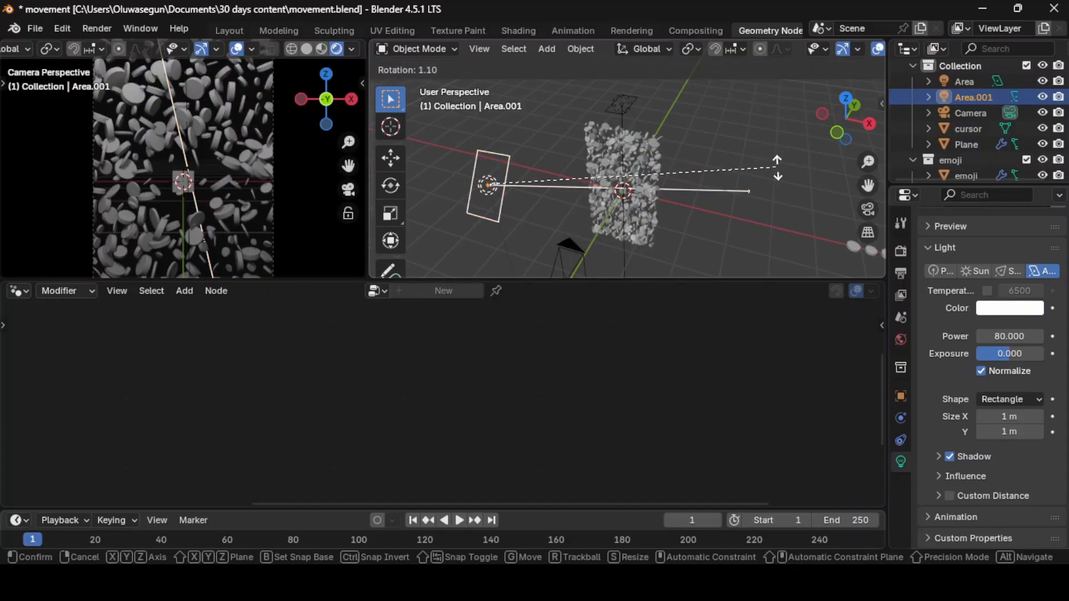
pyautogui.click(775, 188)
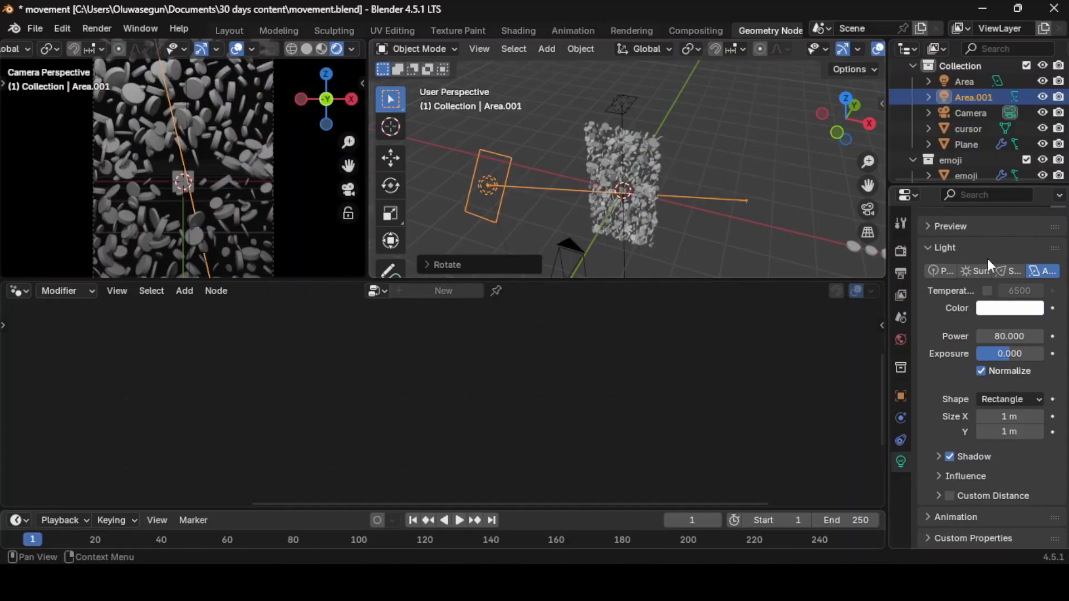
pyautogui.doubleClick(1002, 336)
pyautogui.write('1')
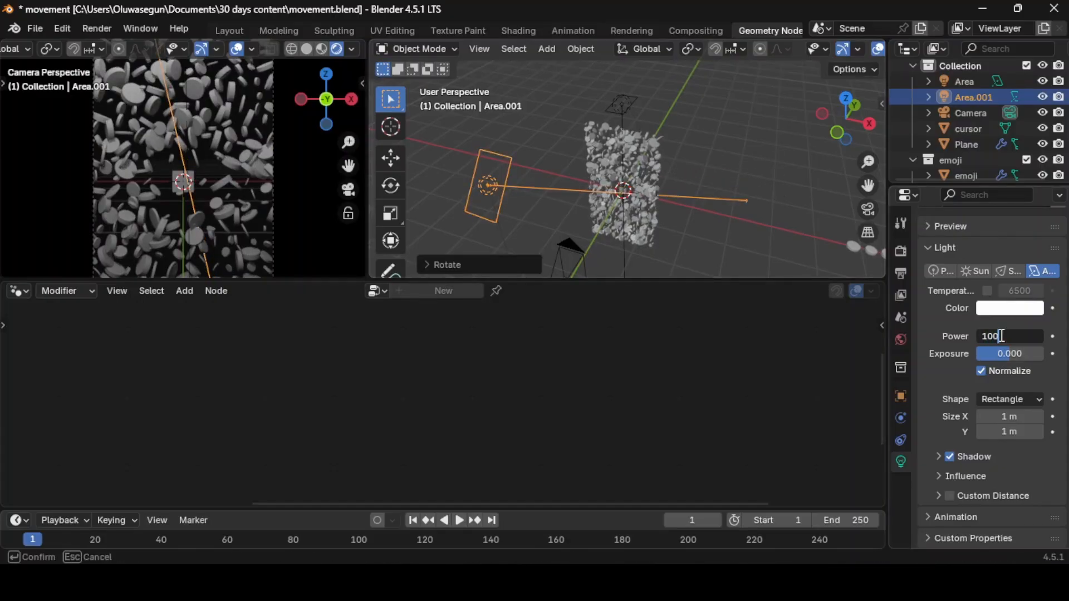
pyautogui.press('Return')
pyautogui.click(623, 106)
pyautogui.scroll(-2, 236, 168)
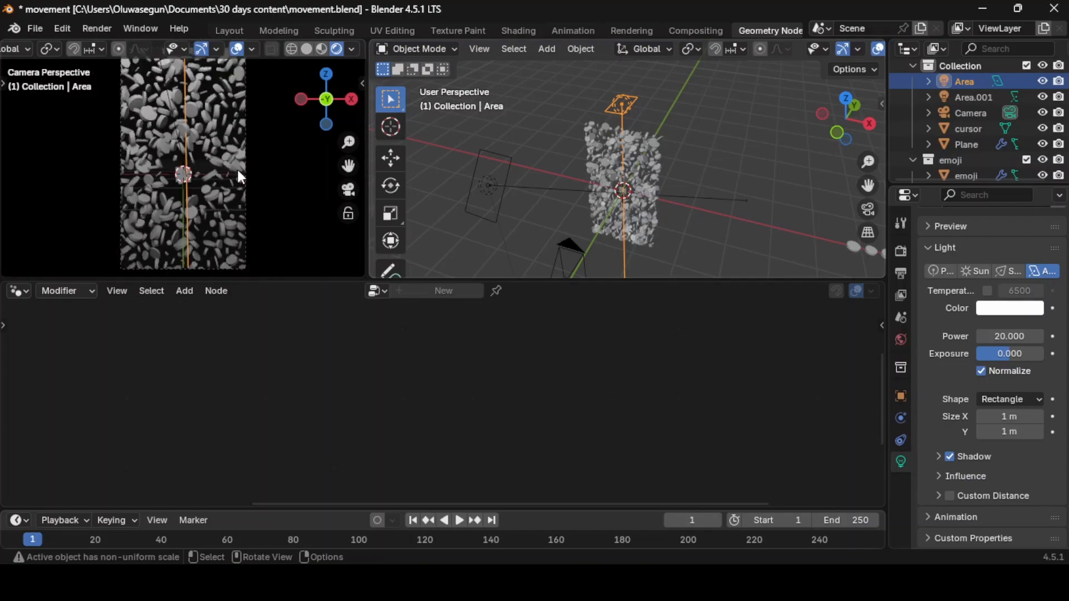
pyautogui.moveTo(840, 133); pyautogui.dragTo(445, 143)
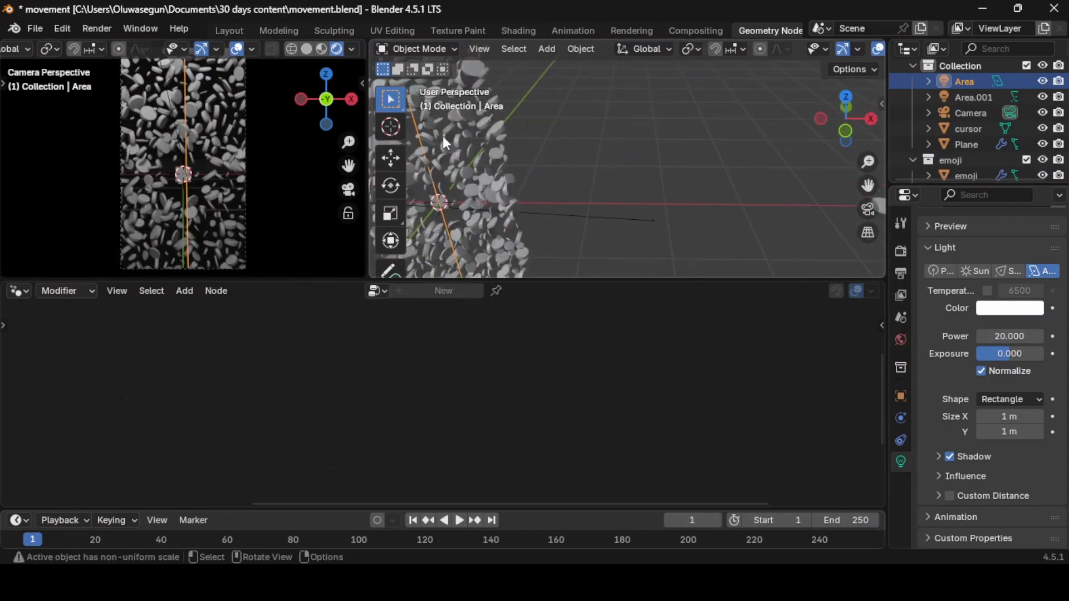
pyautogui.moveTo(869, 185); pyautogui.dragTo(699, 206)
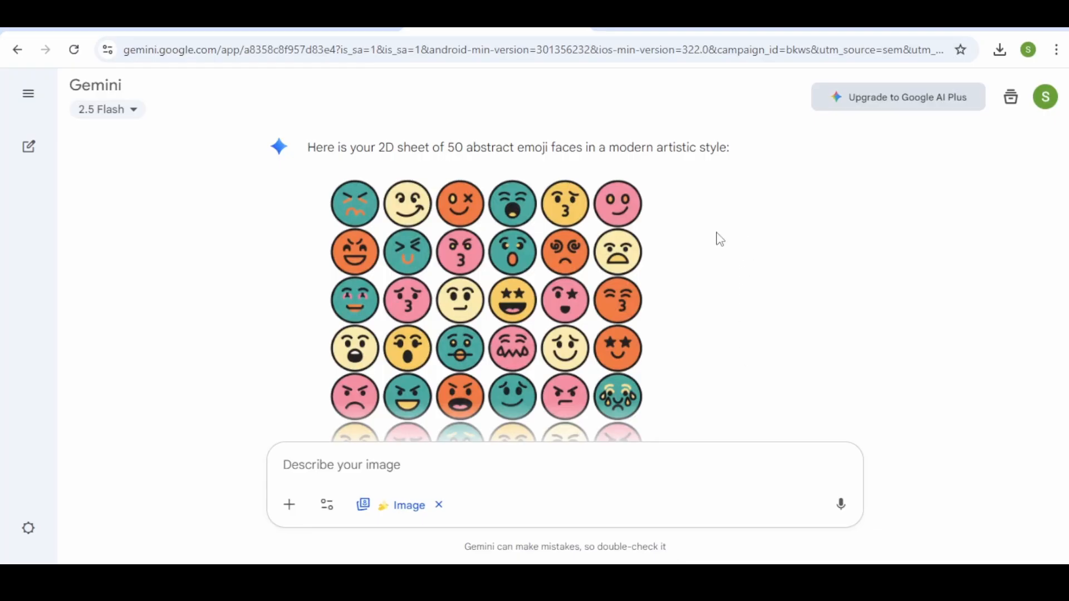
# In Gemini in the browser, examine the prompt and the generated 2D sheet of 50 abstract emoji faces.
pyautogui.scroll(-2, 720, 239)
pyautogui.scroll(5, 720, 242)
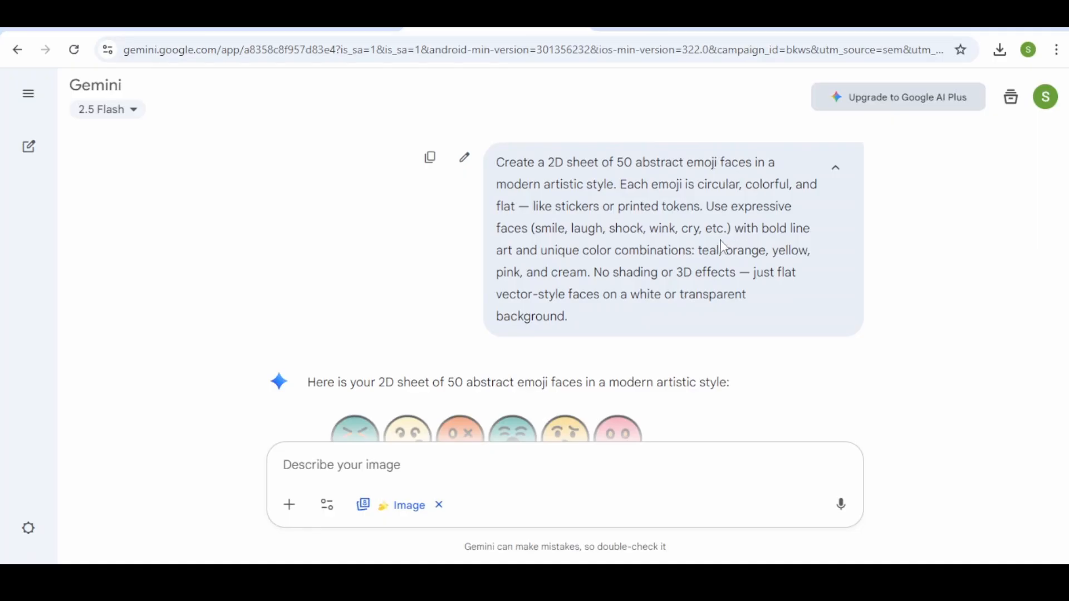
pyautogui.scroll(-2, 724, 245)
pyautogui.scroll(2, 728, 251)
pyautogui.scroll(-4, 726, 245)
pyautogui.scroll(4, 726, 246)
pyautogui.scroll(-8, 725, 245)
pyautogui.scroll(8, 728, 251)
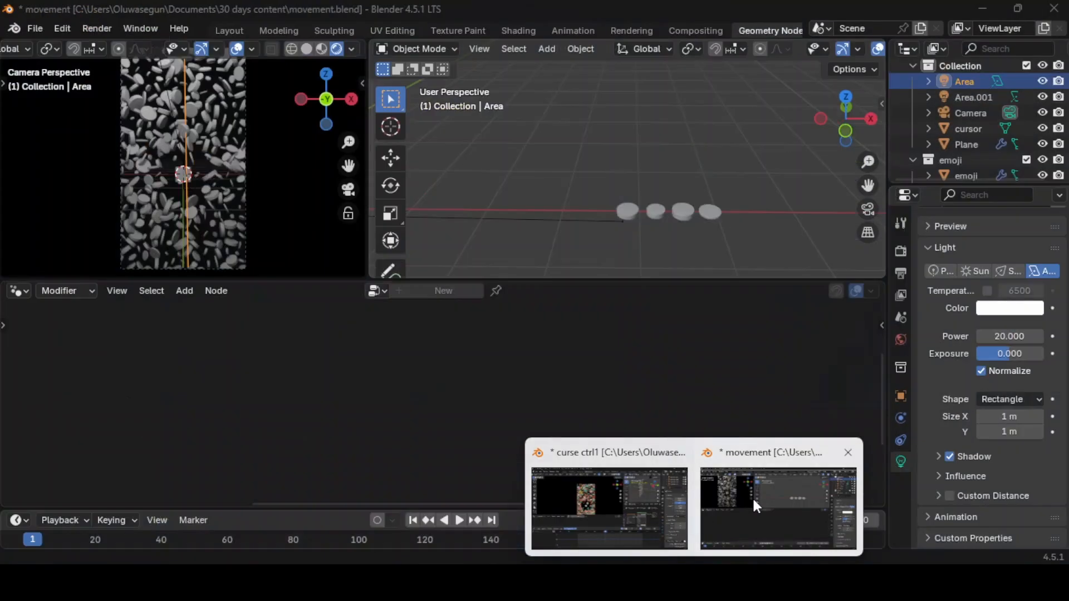
# Switch back to the movement file in Blender and select all four source emoji discs from the top view.
pyautogui.click(754, 498)
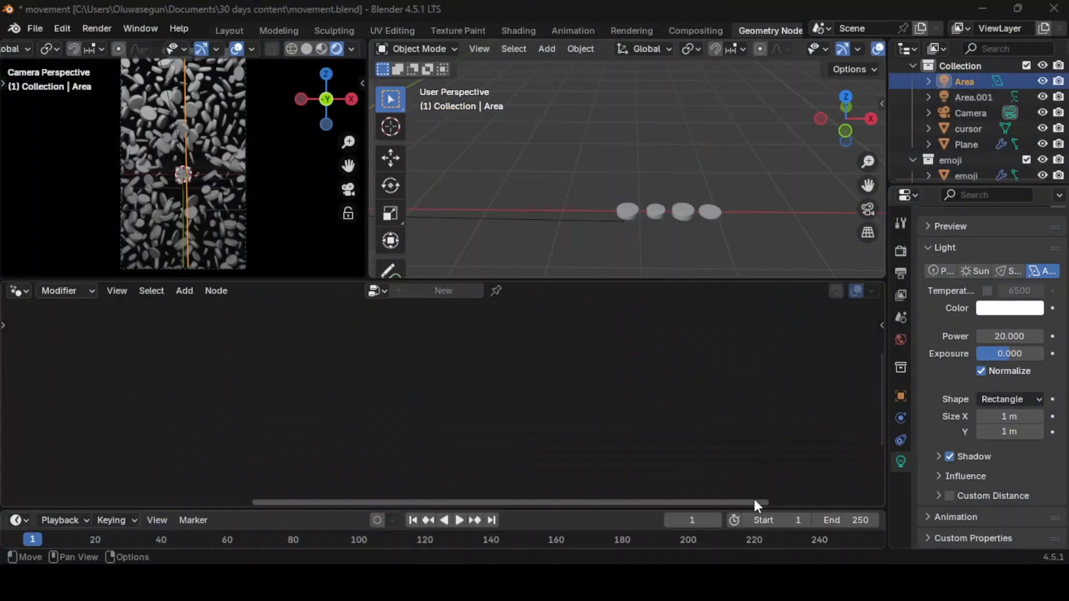
pyautogui.moveTo(836, 120); pyautogui.dragTo(837, 120)
pyautogui.click(845, 99)
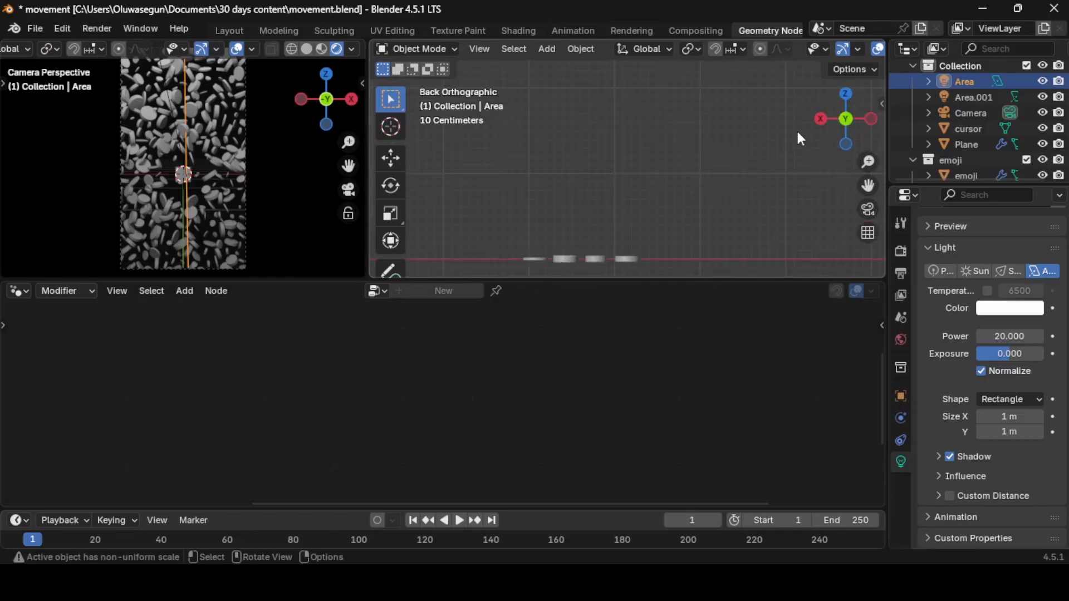
pyautogui.click(850, 99)
pyautogui.moveTo(868, 185); pyautogui.dragTo(835, 239)
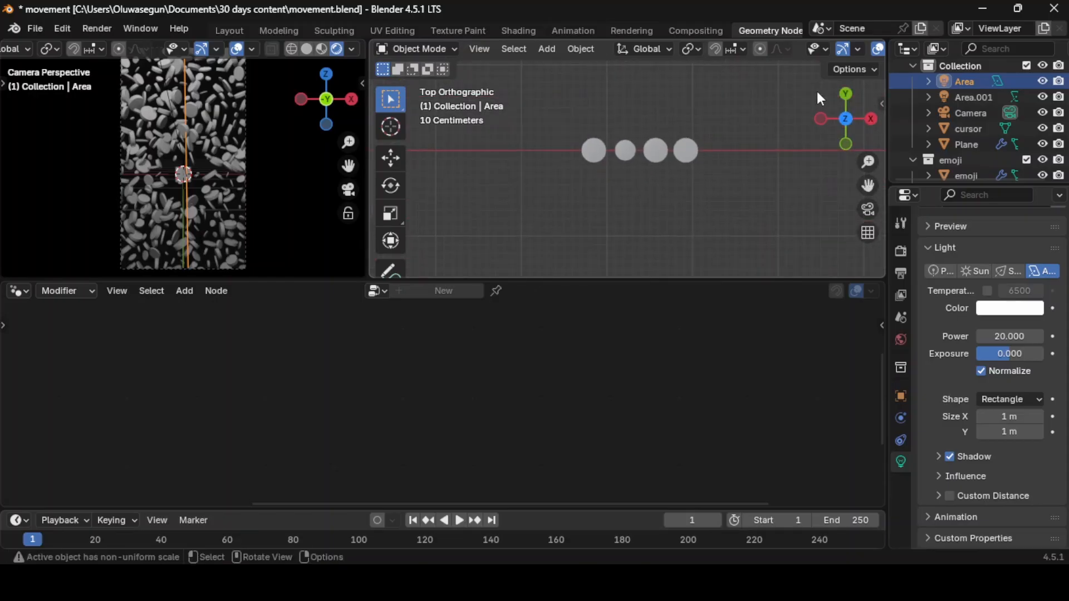
pyautogui.click(607, 131)
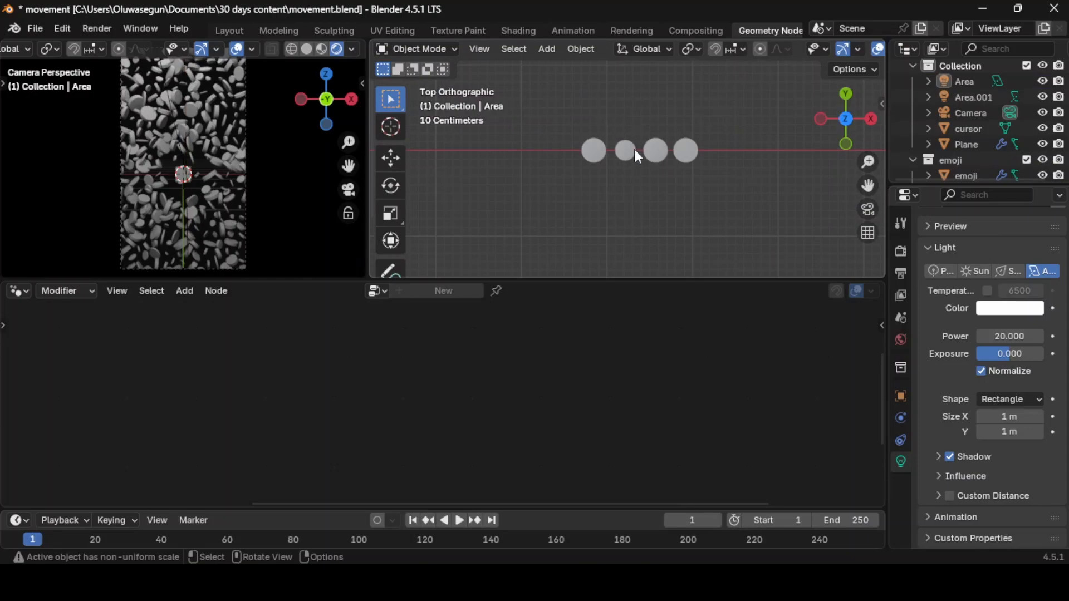
pyautogui.moveTo(566, 116); pyautogui.dragTo(741, 213)
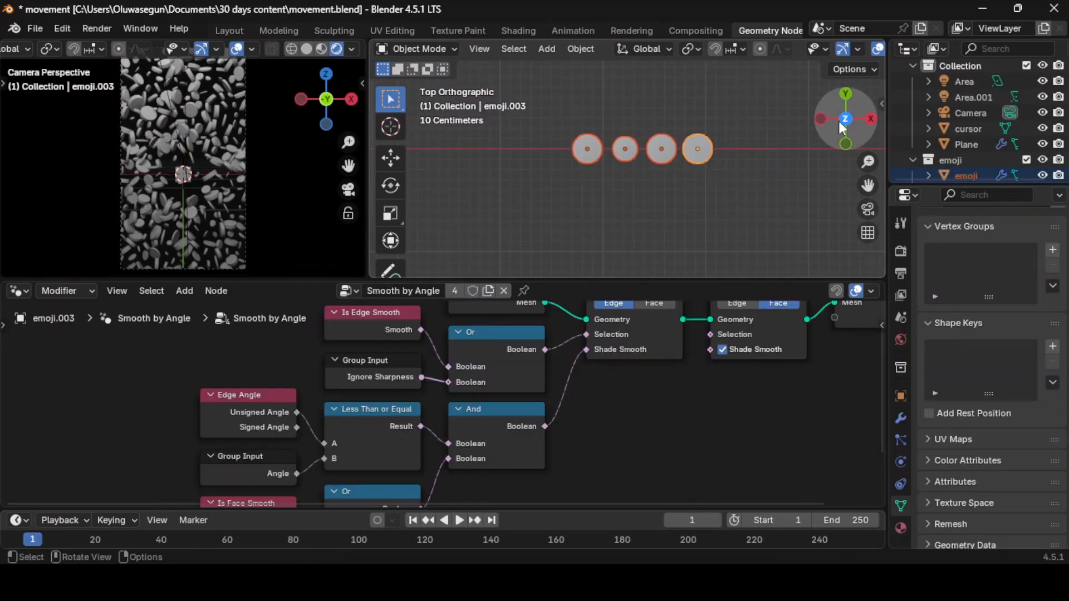
# Unwrap the faces of all four emoji discs with Project from View, looking straight down from the top orthographic view.
pyautogui.moveTo(838, 119); pyautogui.dragTo(699, 165)
pyautogui.press('Tab')
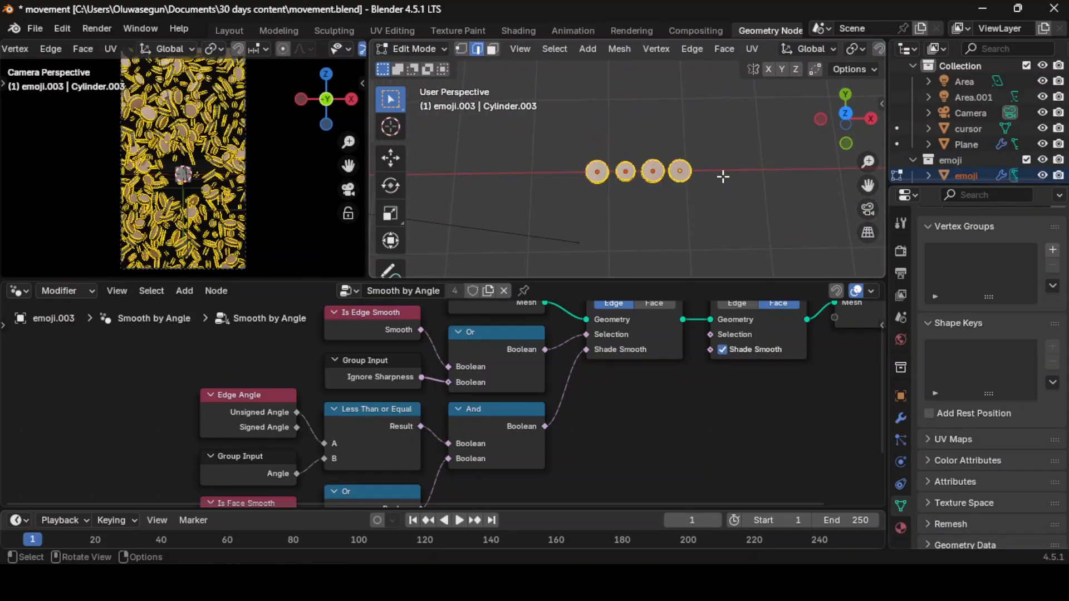
pyautogui.moveTo(856, 126)
pyautogui.mouseDown()
pyautogui.moveTo(856, 117)
pyautogui.moveTo(852, 129)
pyautogui.mouseUp()
pyautogui.click(845, 116)
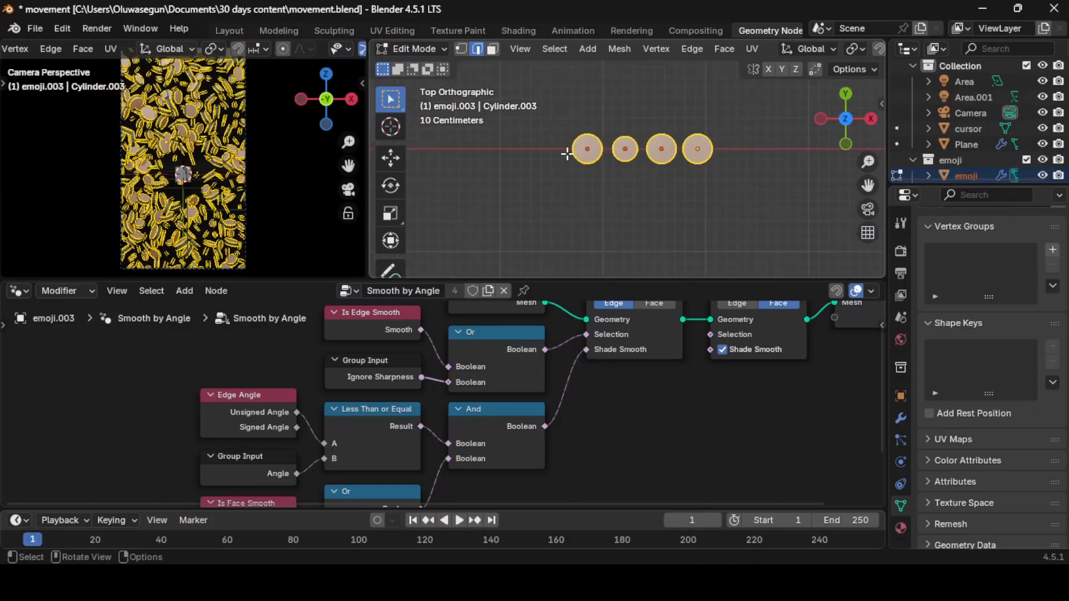
pyautogui.press('u')
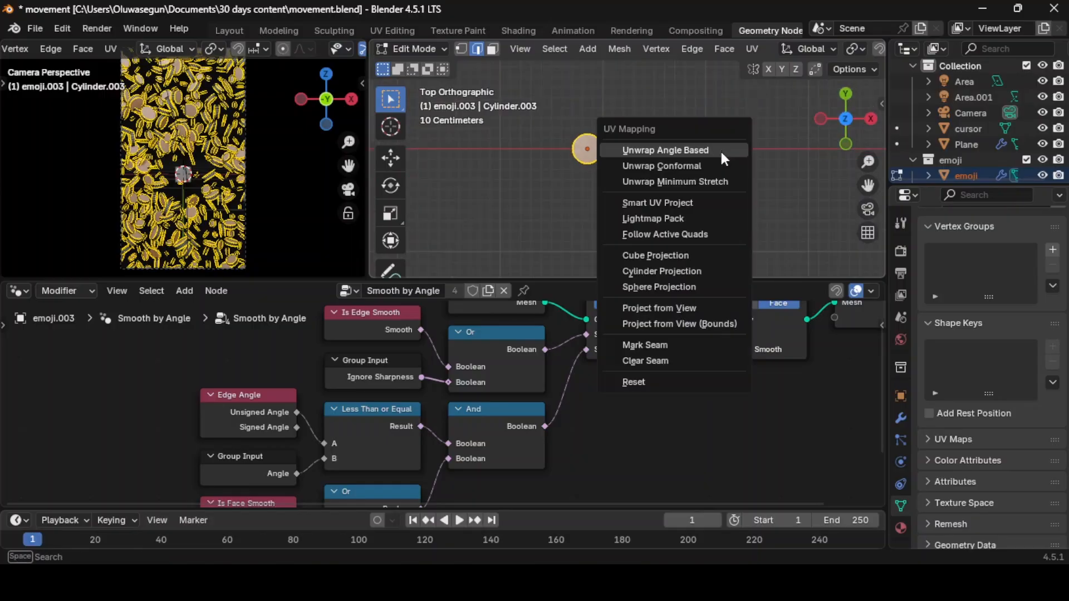
pyautogui.click(671, 304)
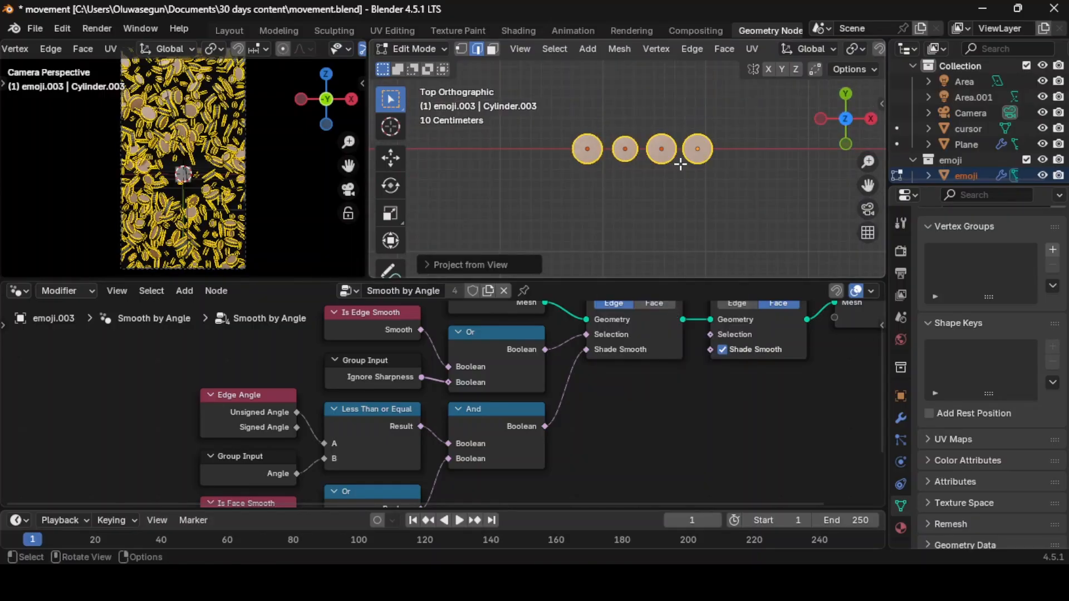
# Change the camera viewport into a UV Editor and frame the UV islands of the four discs.
pyautogui.scroll(2, 71, 89)
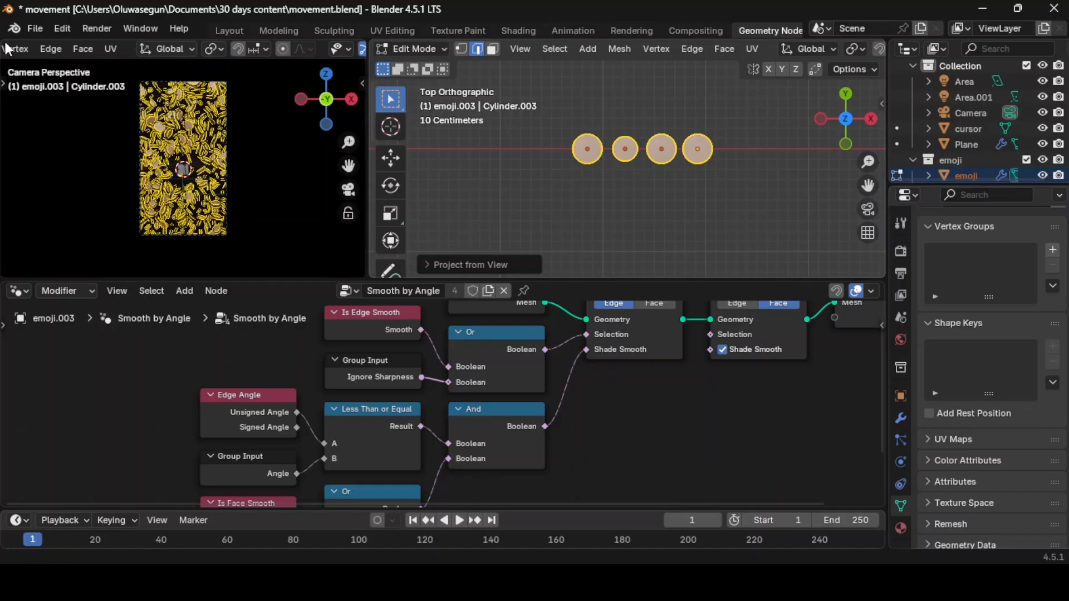
pyautogui.scroll(-3, 17, 49)
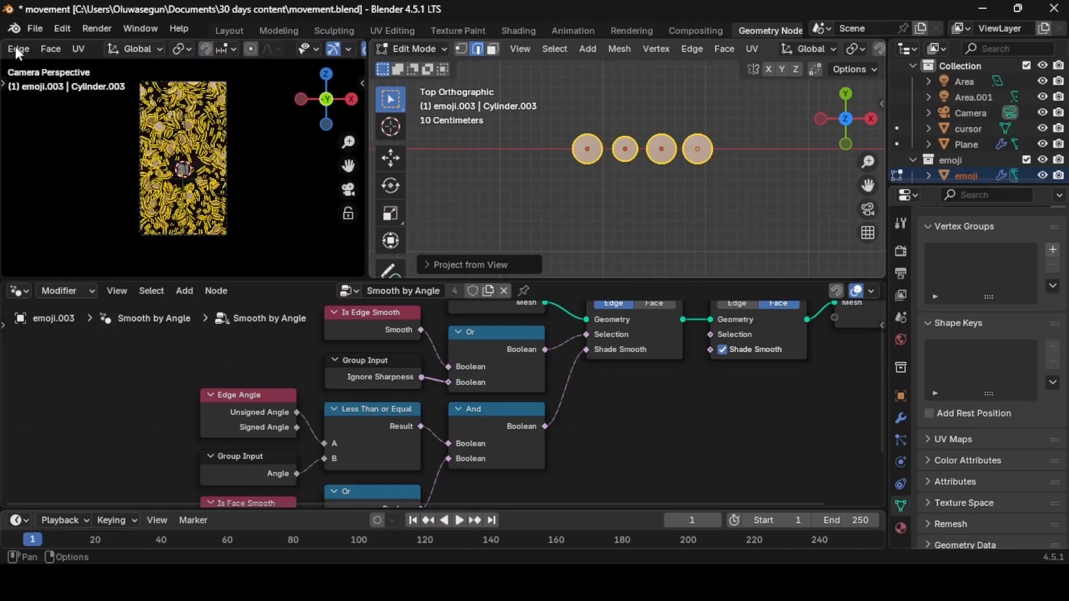
pyautogui.scroll(4, 15, 45)
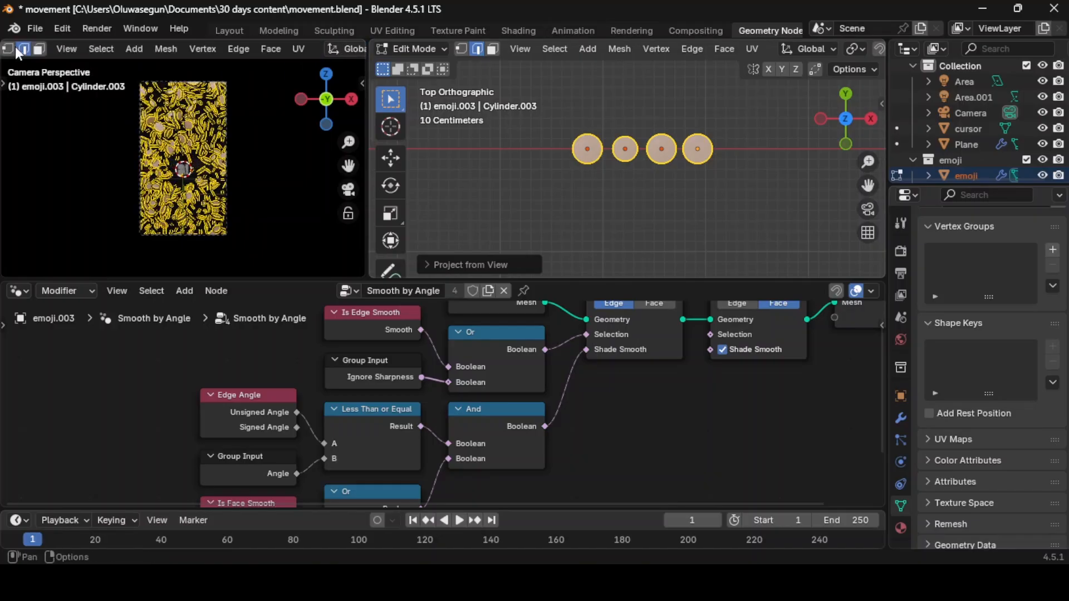
pyautogui.click(17, 48)
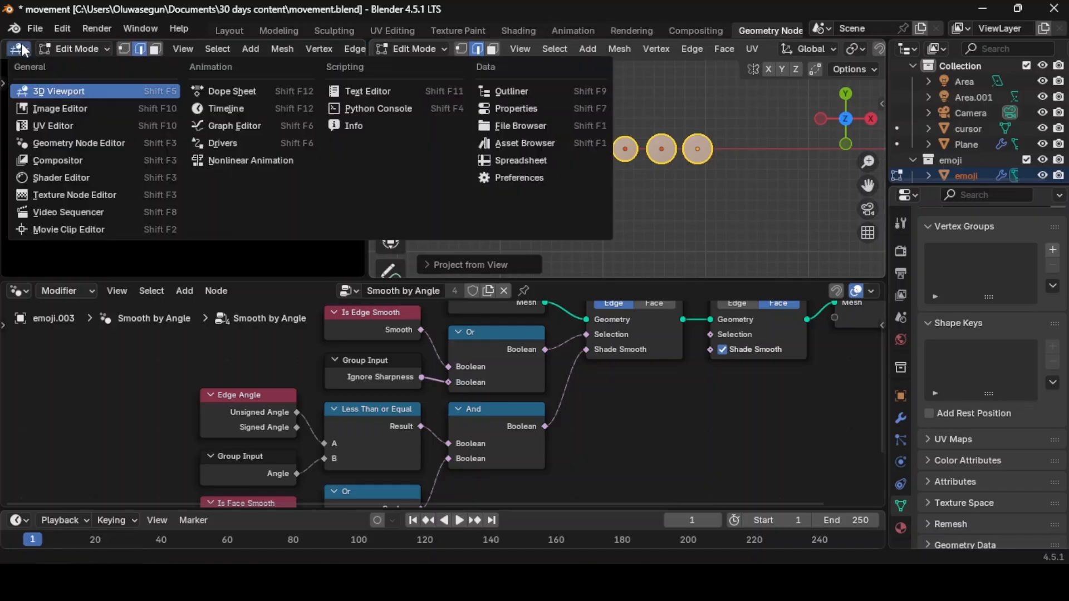
pyautogui.click(32, 120)
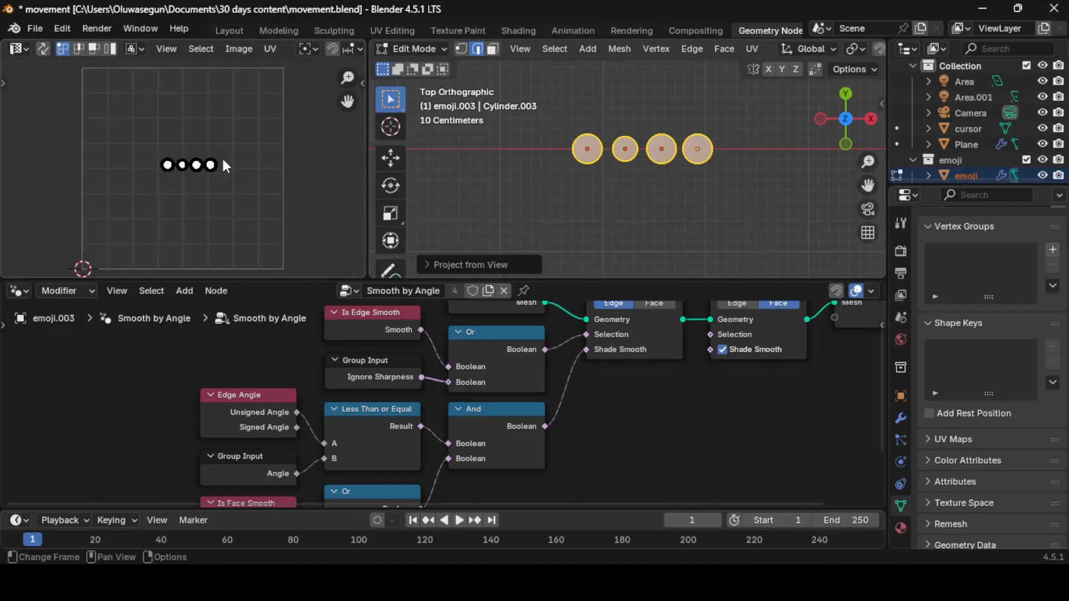
pyautogui.scroll(5, 214, 162)
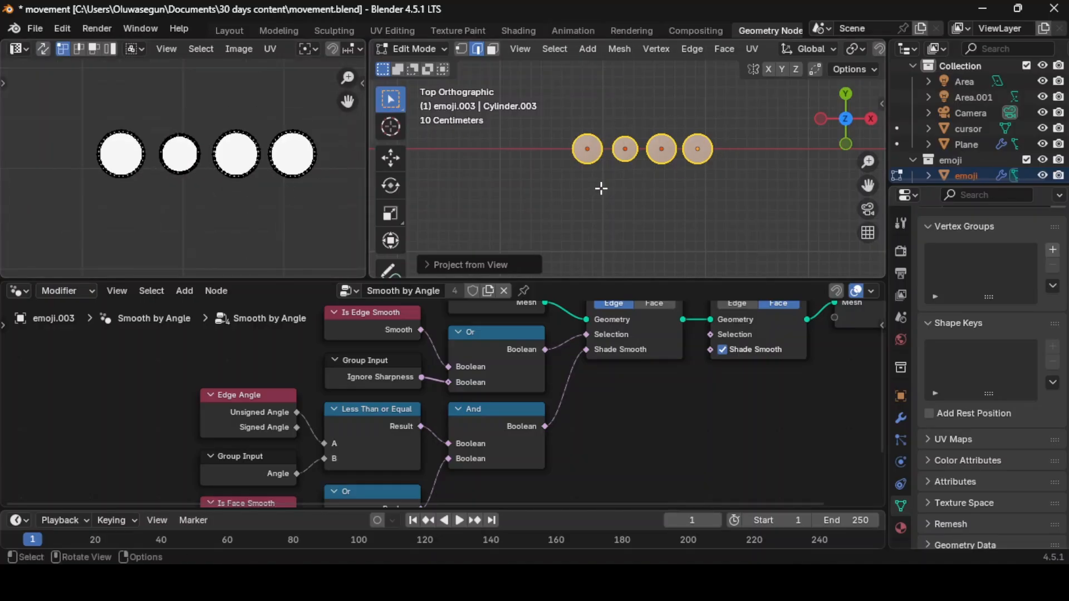
pyautogui.scroll(-7, 601, 189)
pyautogui.scroll(2, 323, 100)
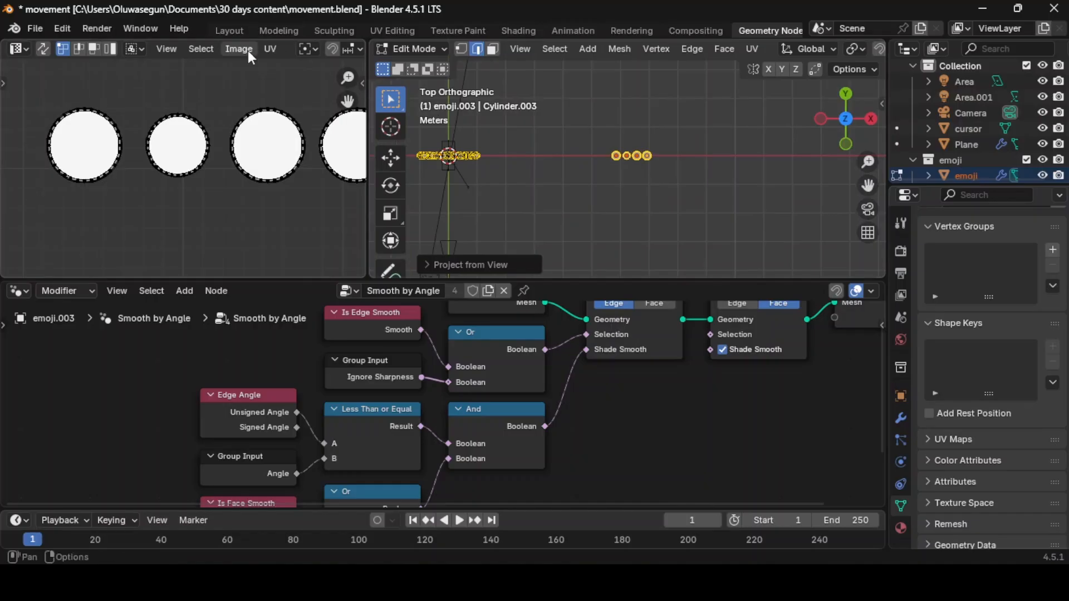
# Open the generated emoji sheet PNG from the Downloads folder as the image behind the disc UVs.
pyautogui.scroll(-5, 250, 55)
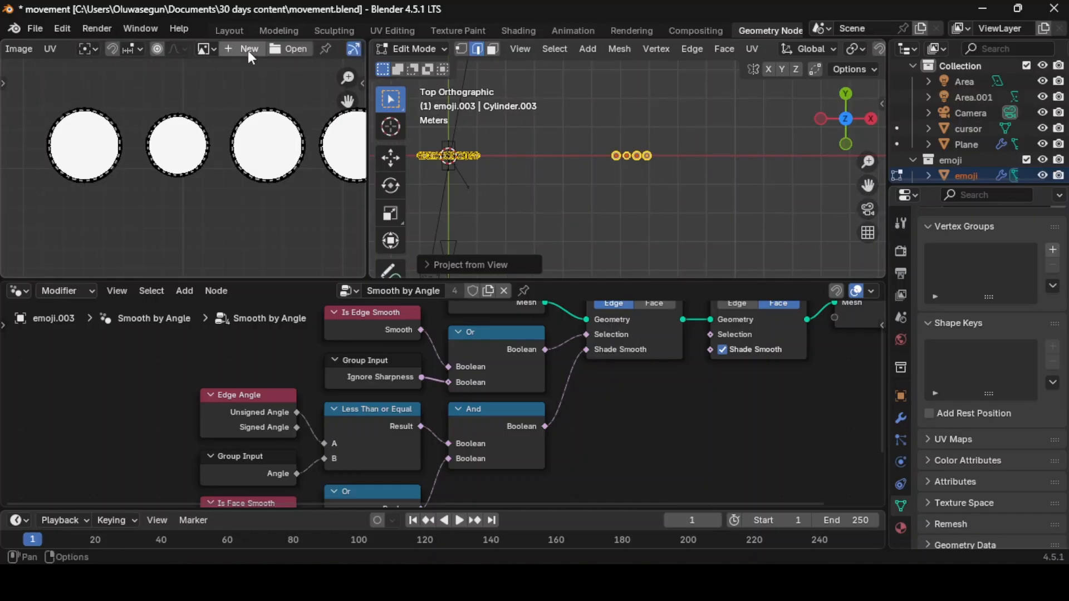
pyautogui.click(276, 51)
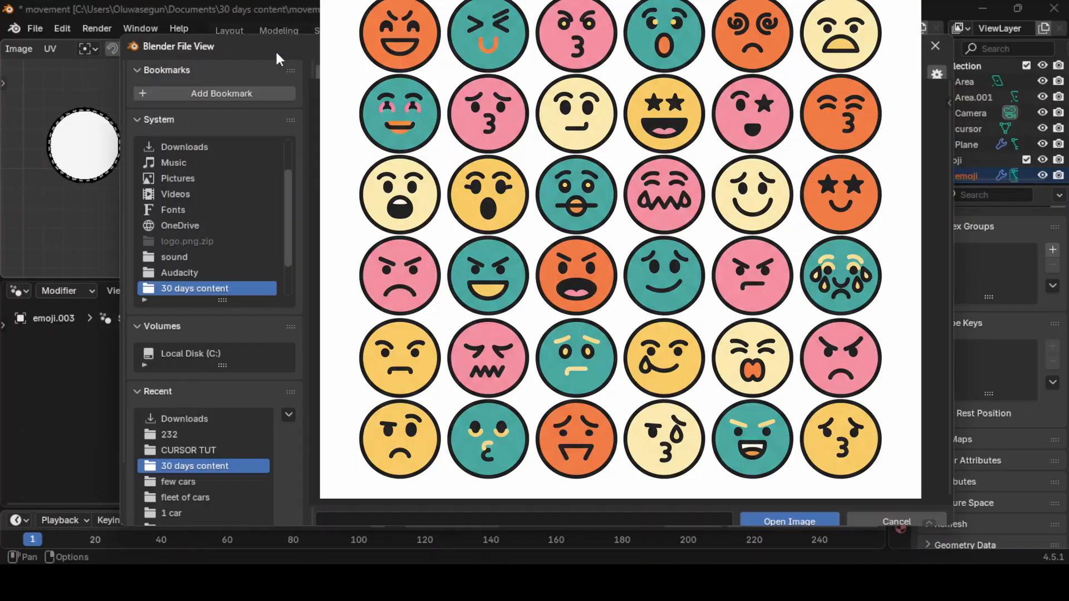
pyautogui.click(207, 419)
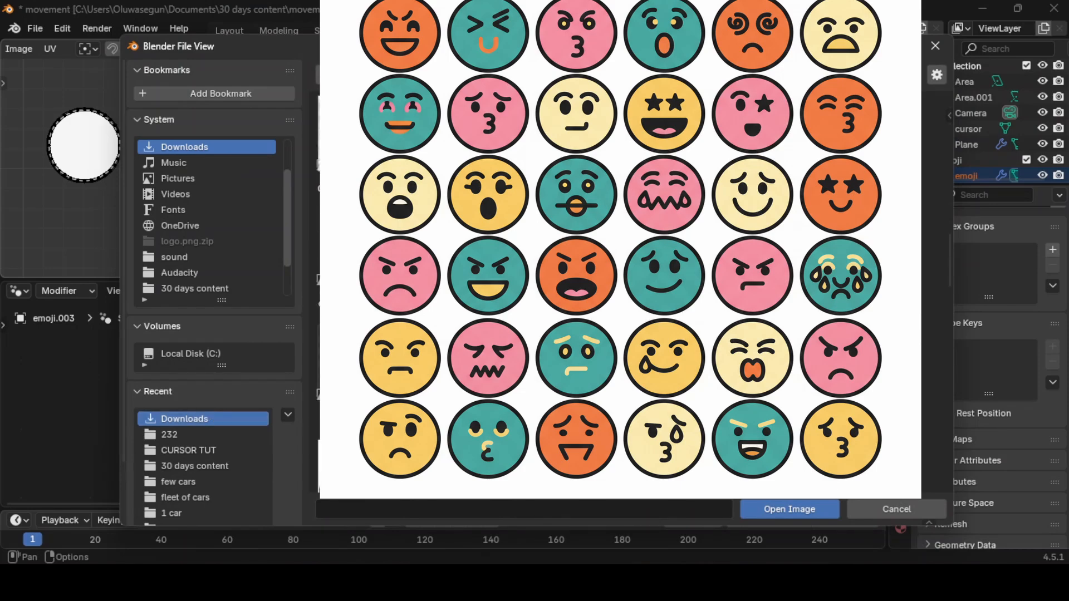
pyautogui.click(468, 120)
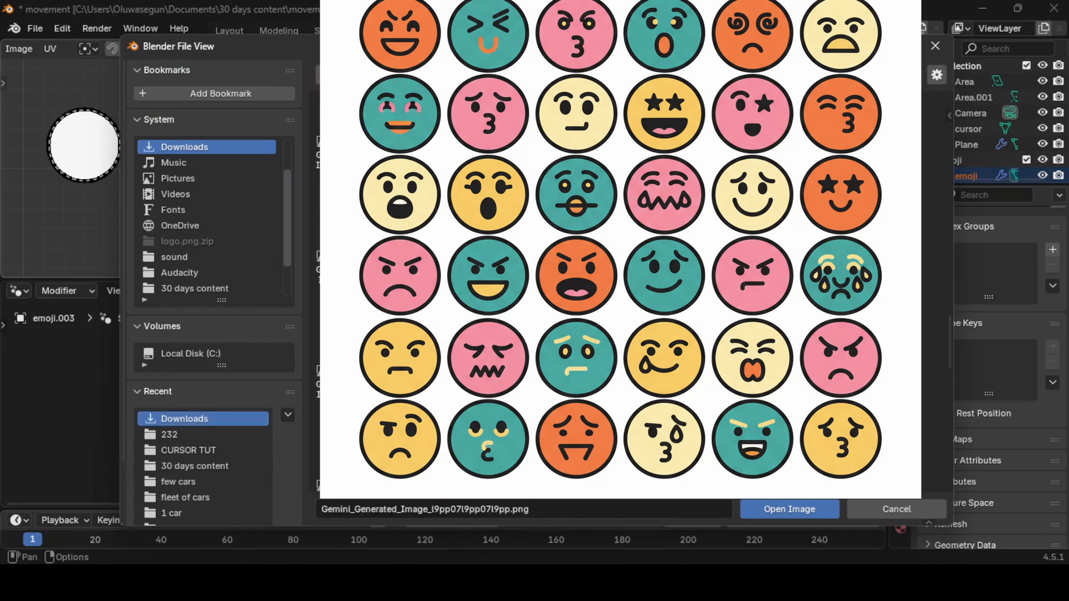
pyautogui.click(821, 514)
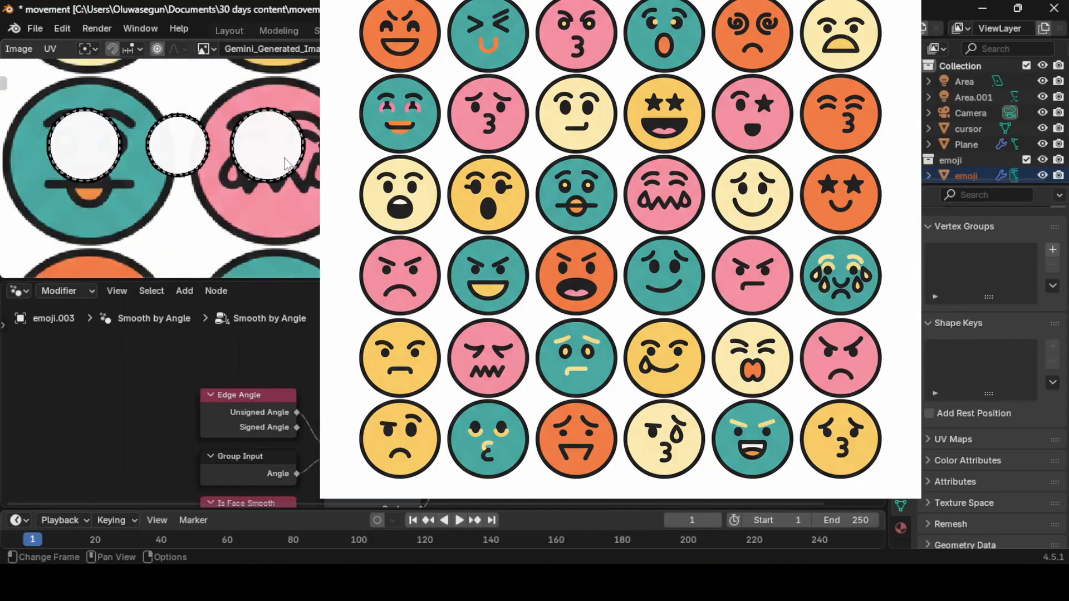
pyautogui.scroll(-1, 287, 164)
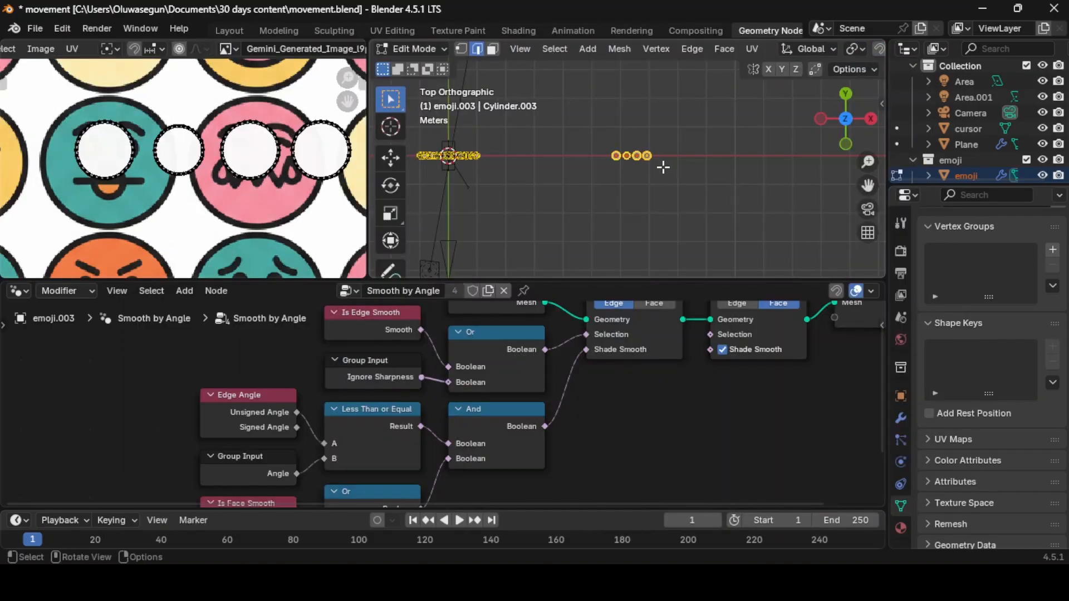
# Change the geometry node area to the Shader Editor and split the 3D viewport into a rendered camera view and a solid top view.
pyautogui.click(17, 291)
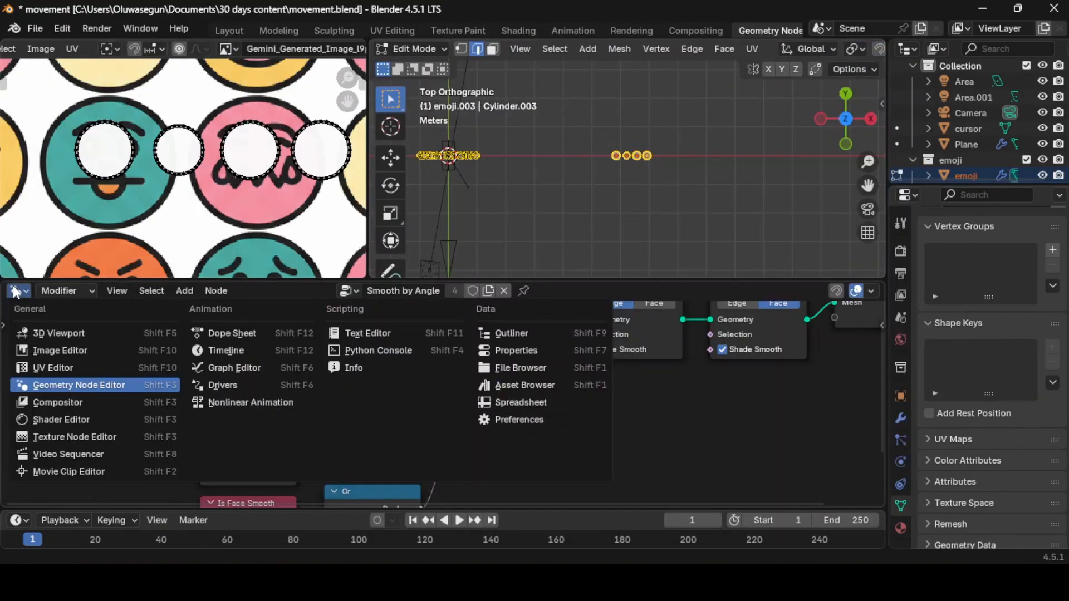
pyautogui.click(55, 422)
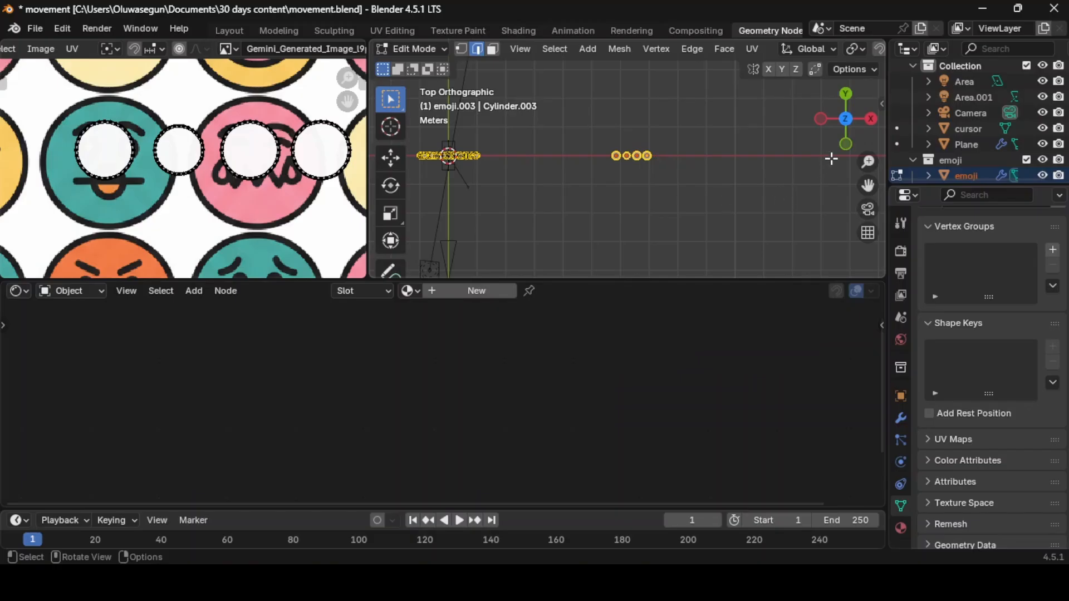
pyautogui.click(868, 210)
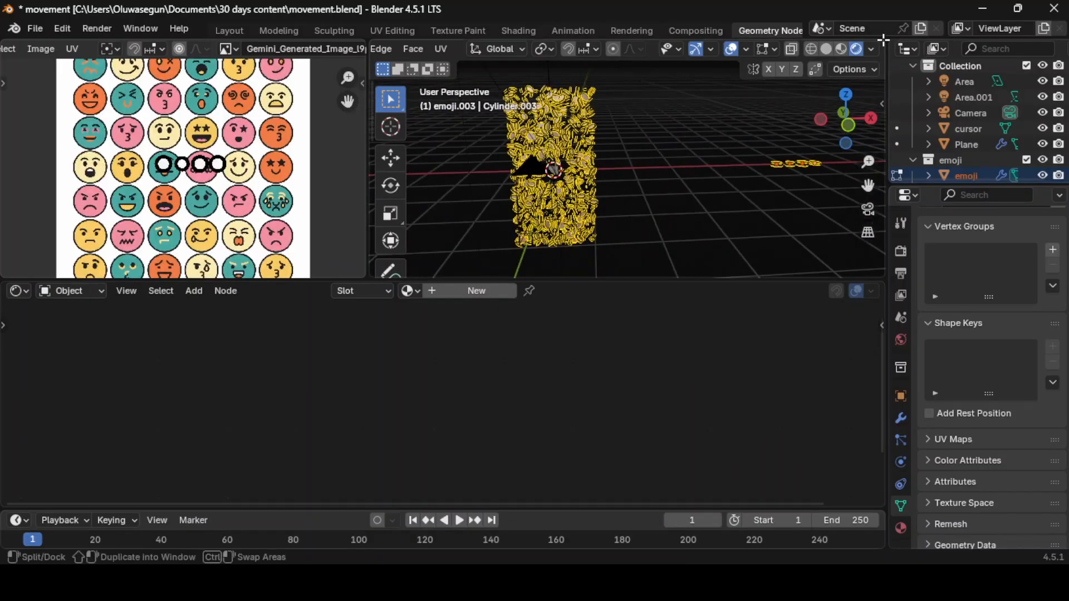
pyautogui.moveTo(890, 42); pyautogui.dragTo(521, 67)
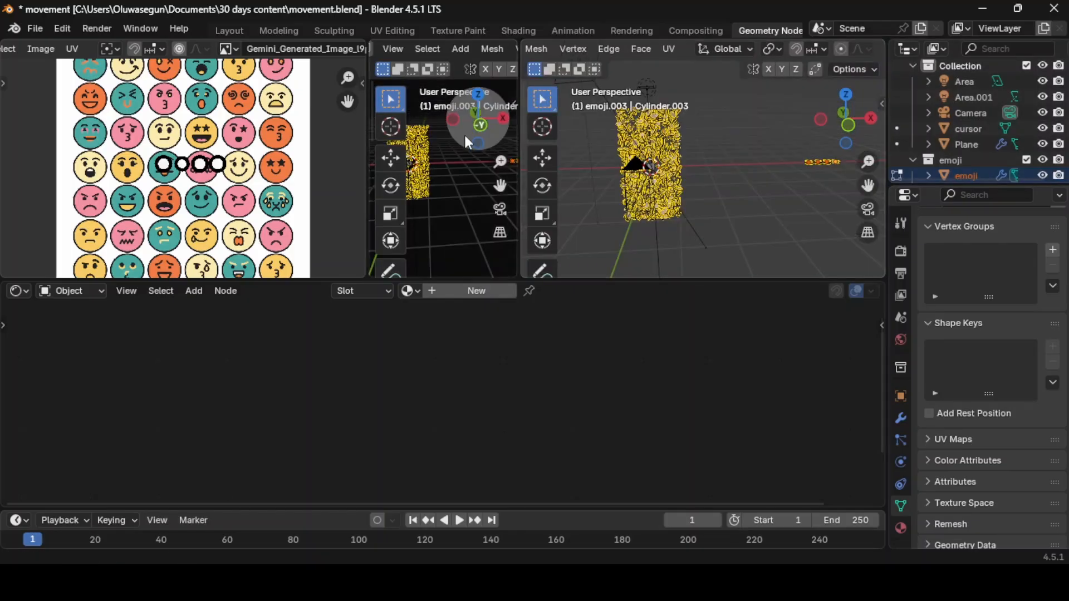
pyautogui.click(501, 210)
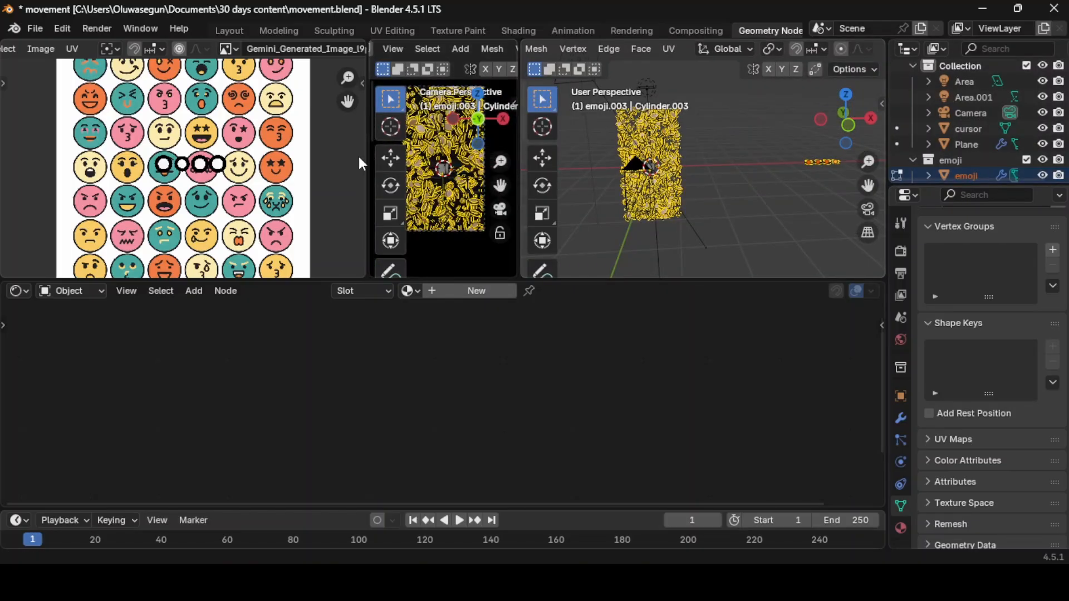
pyautogui.click(847, 94)
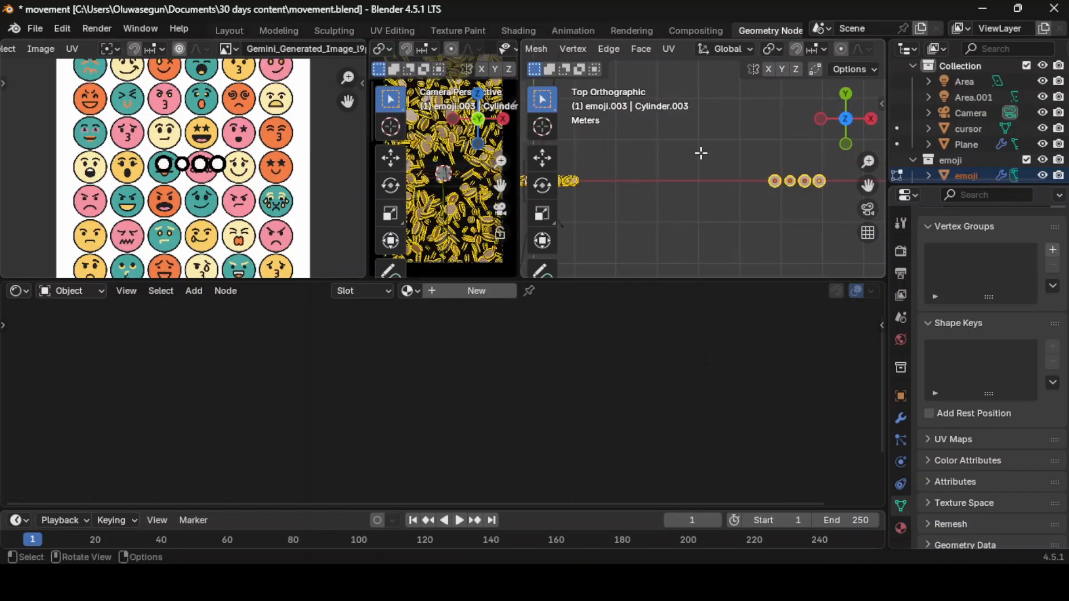
# Return to Object Mode, select all four source discs with the first one active, and create a new material on it.
pyautogui.press('Tab')
pyautogui.click(775, 179)
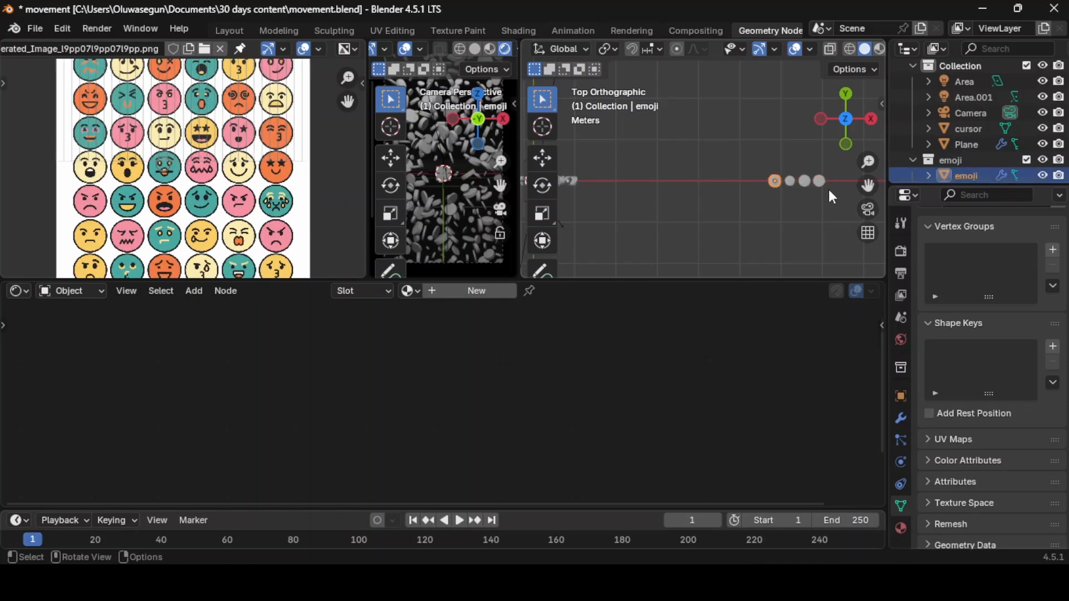
pyautogui.moveTo(832, 192); pyautogui.dragTo(736, 150)
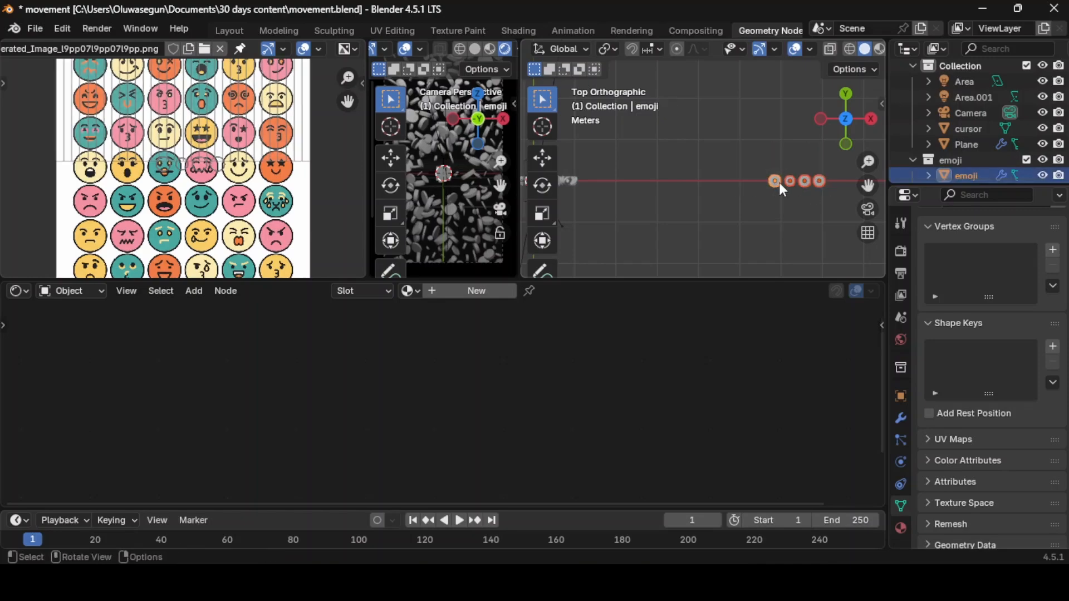
pyautogui.click(452, 294)
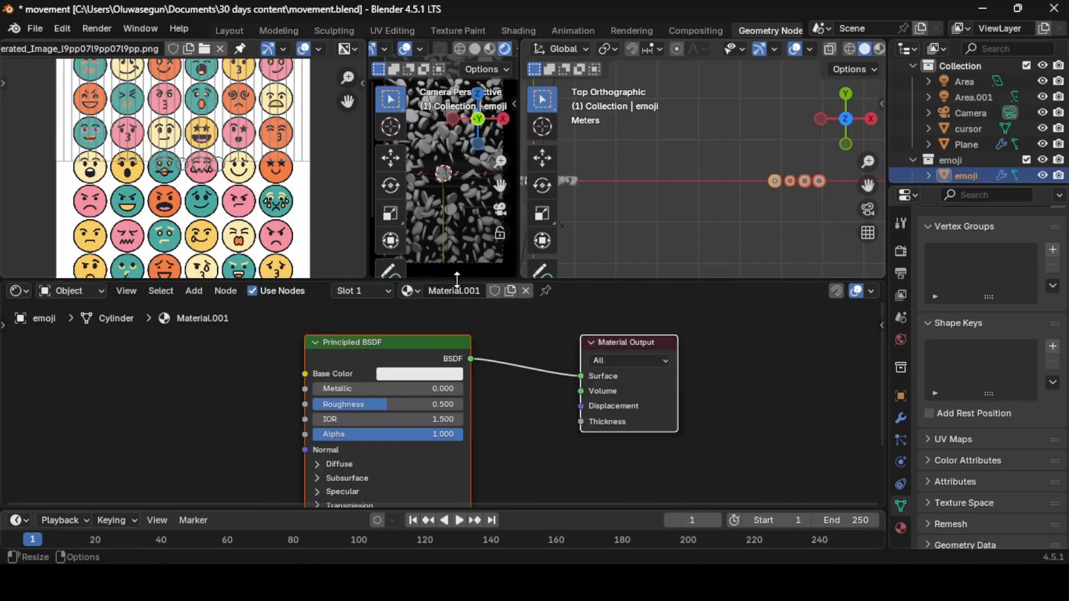
# Add the Image Texture, Mapping and Texture Coordinate setup to the Principled BSDF's base color and load the emoji sheet PNG from Downloads.
pyautogui.moveTo(389, 384); pyautogui.dragTo(428, 359, button='middle')
pyautogui.click(368, 348)
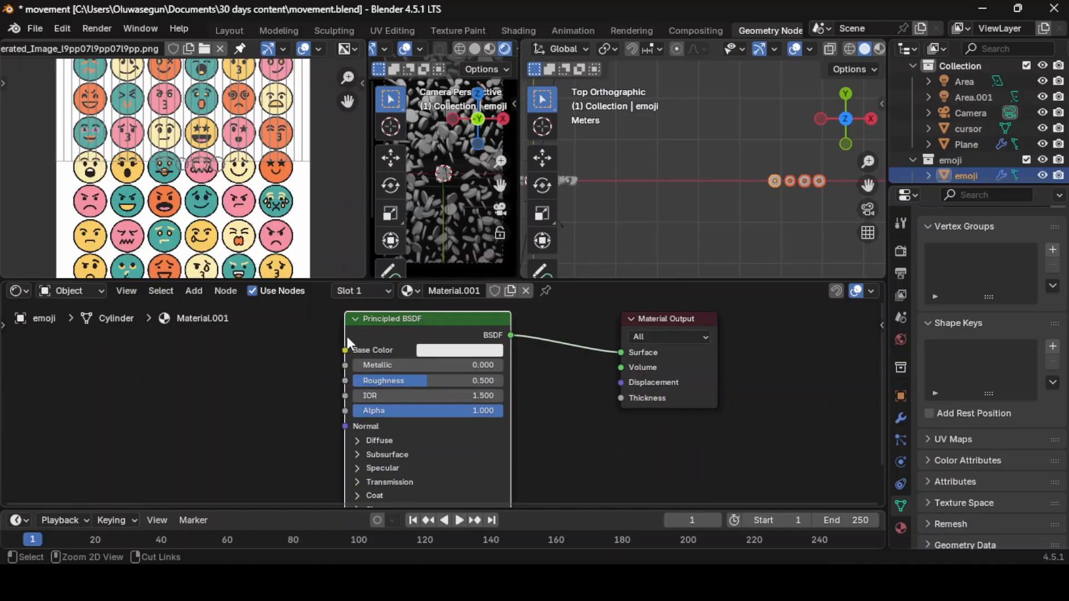
pyautogui.hotkey('ctrl', 't')
pyautogui.press('Home')
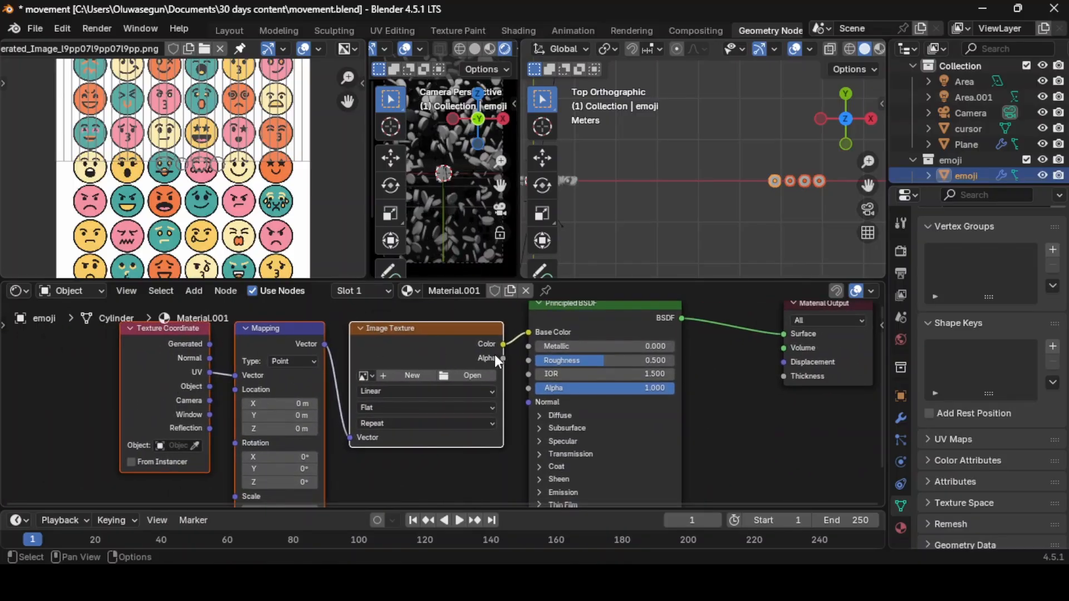
pyautogui.click(475, 376)
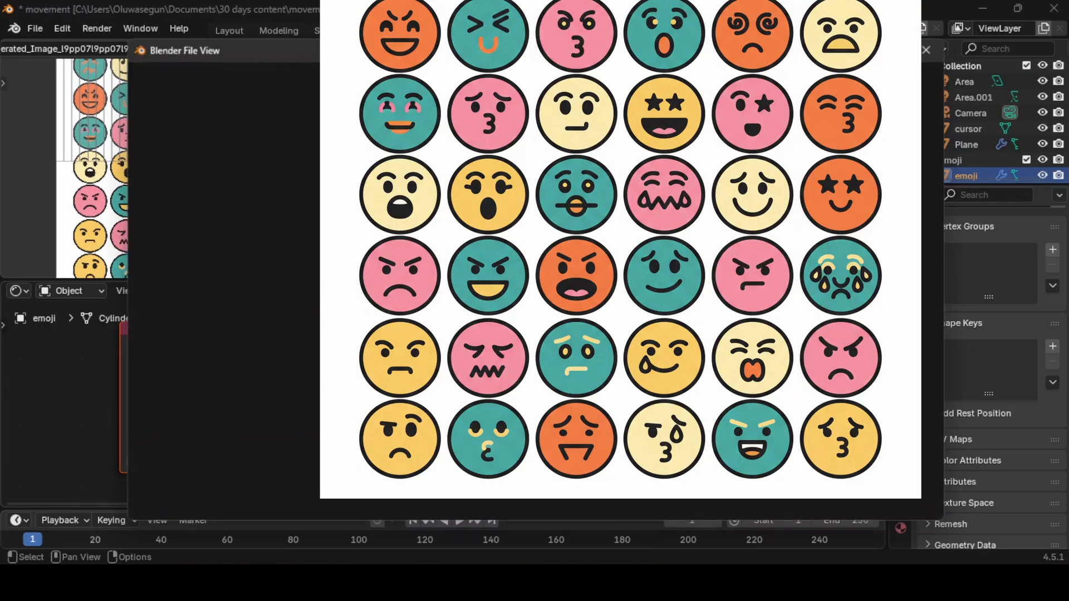
pyautogui.click(200, 422)
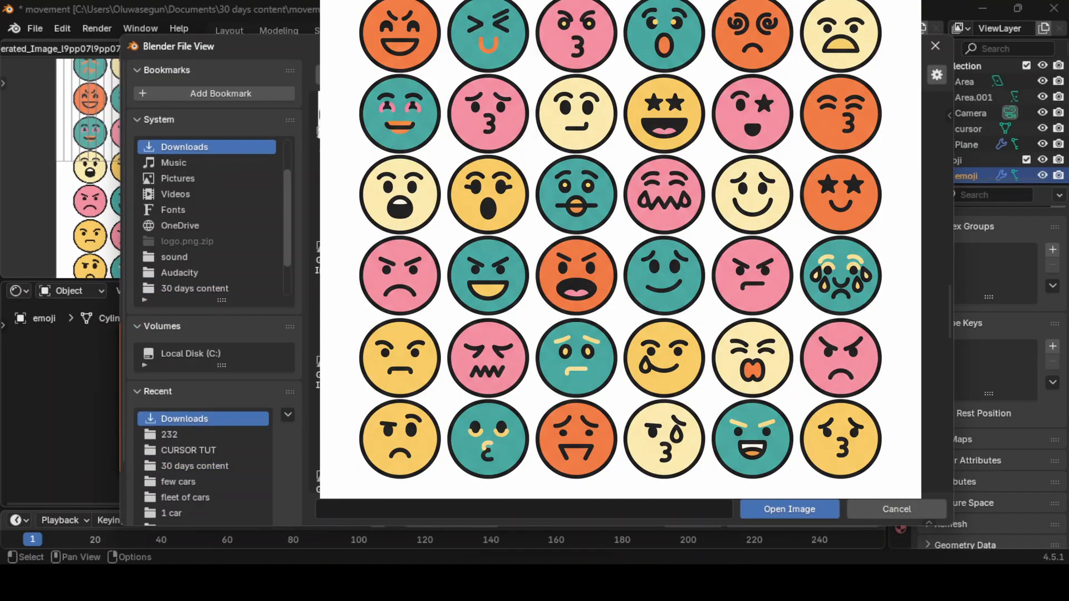
pyautogui.click(790, 509)
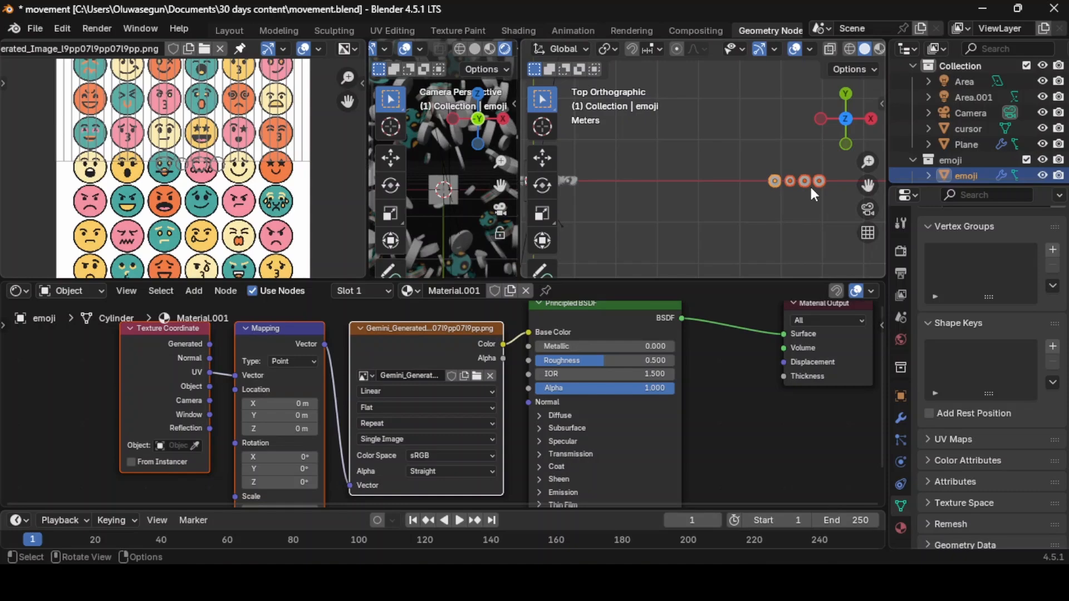
# Link the first disc's emoji material to the other three selected discs.
pyautogui.scroll(2, 811, 187)
pyautogui.keyDown('shift'); pyautogui.moveTo(811, 187); pyautogui.dragTo(668, 177, button='middle'); pyautogui.keyUp('shift')
pyautogui.hotkey('ctrl', 'l')
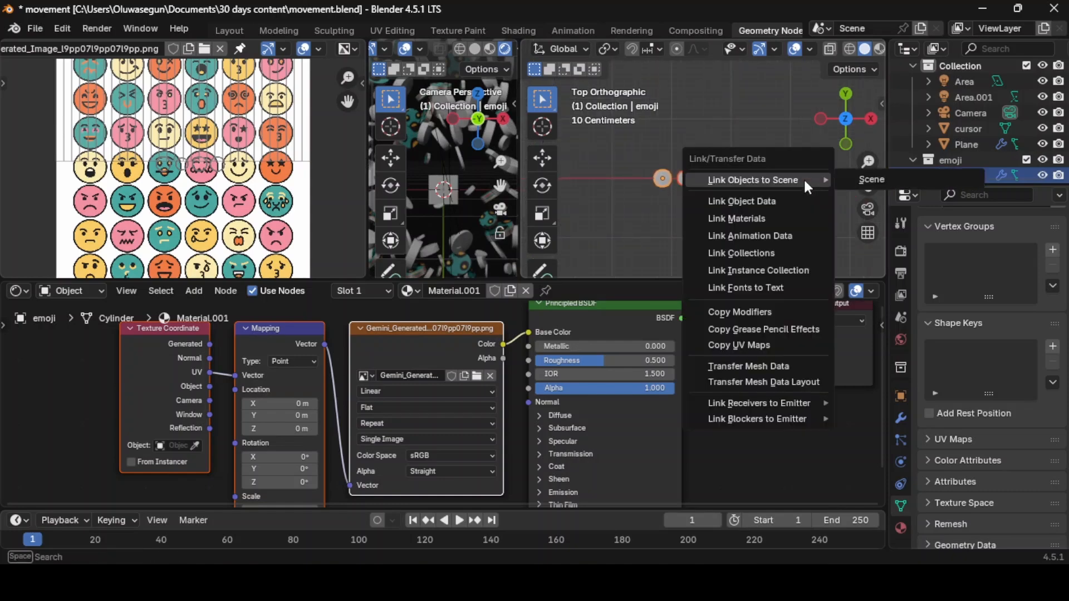
pyautogui.click(773, 219)
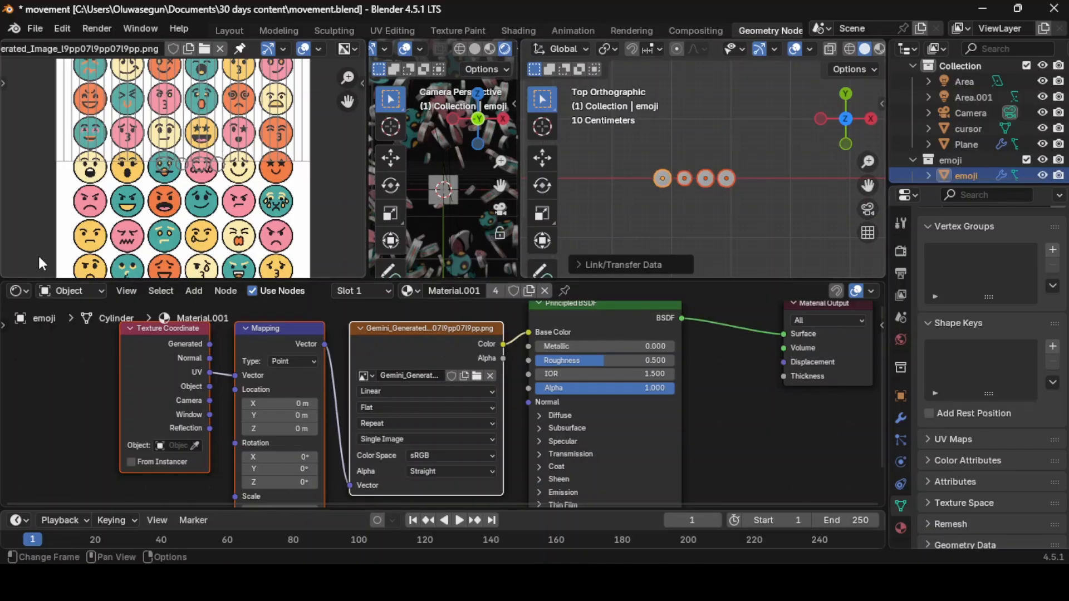
# Select the four source discs, enter Edit Mode and unwrap all their faces with Project from View in the top view.
pyautogui.scroll(-2, 153, 245)
pyautogui.scroll(3, 152, 245)
pyautogui.scroll(-2, 284, 190)
pyautogui.scroll(3, 284, 190)
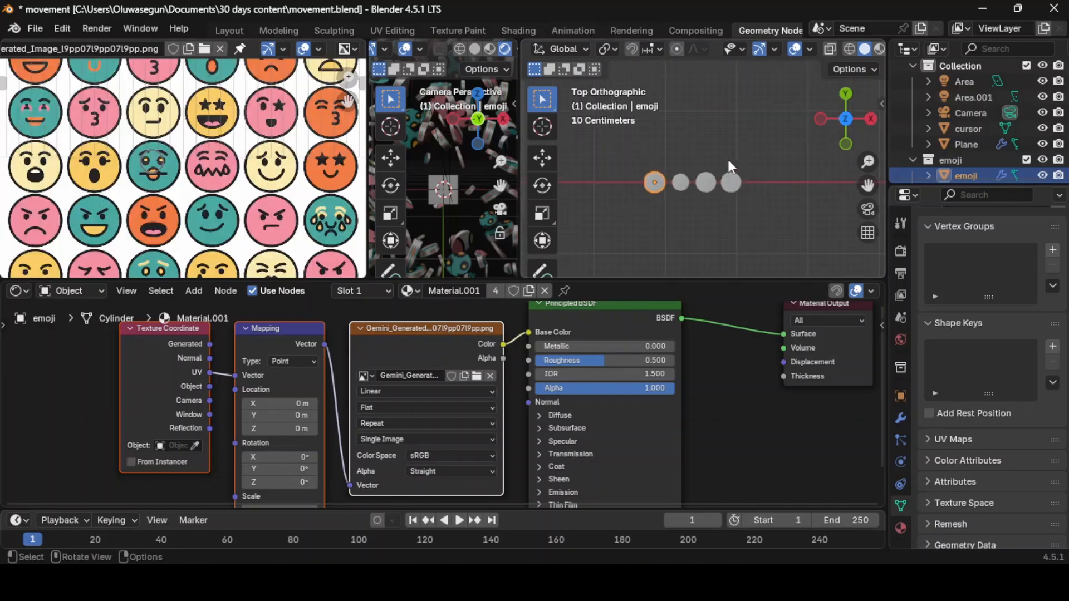
pyautogui.moveTo(623, 153); pyautogui.dragTo(798, 237)
pyautogui.press('Tab')
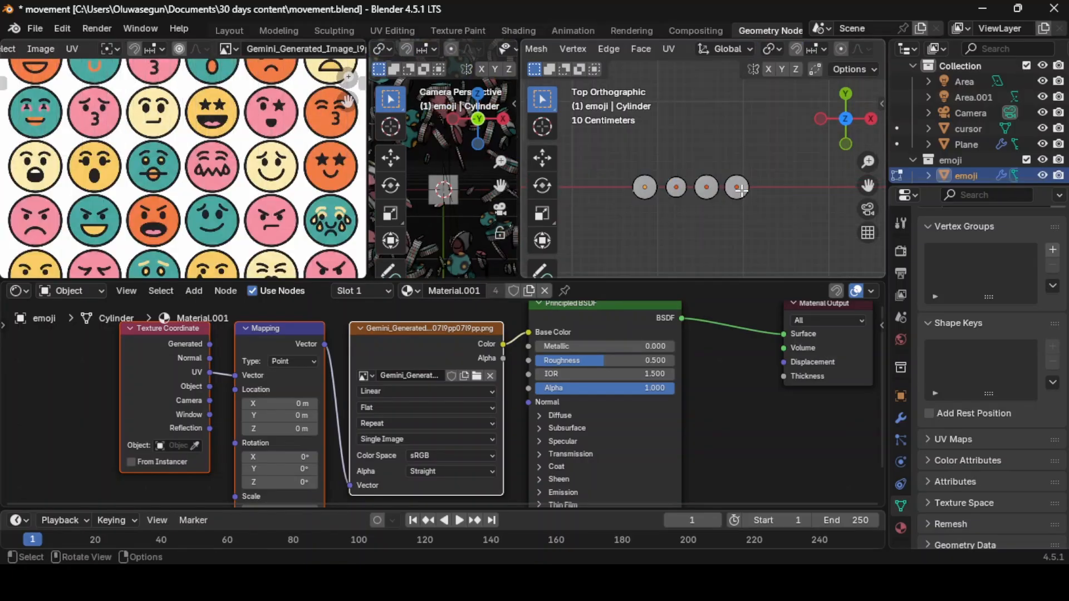
pyautogui.press('a')
pyautogui.press('u')
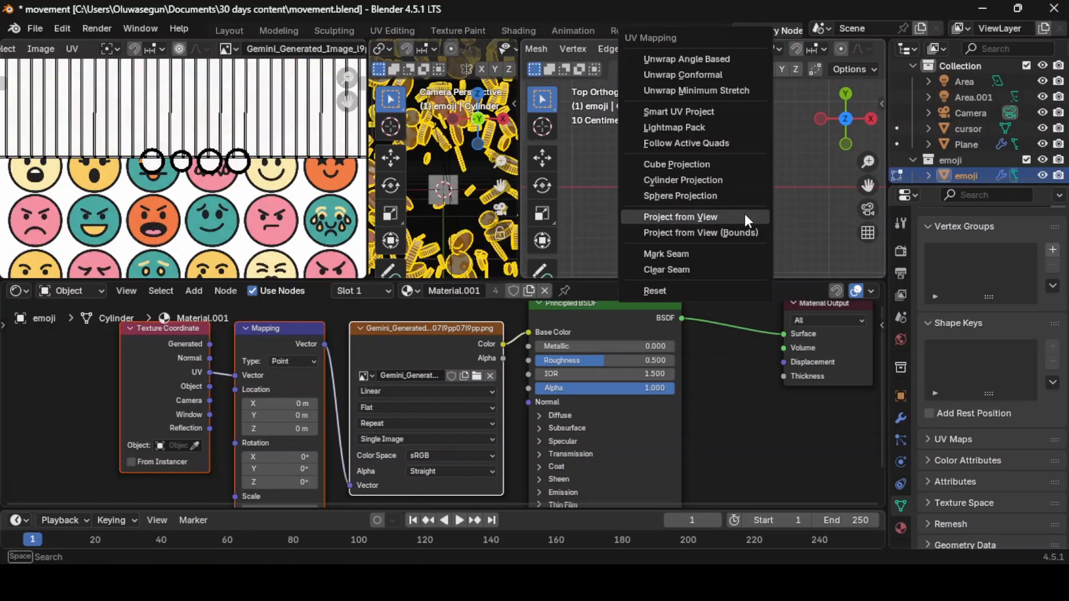
pyautogui.click(744, 215)
pyautogui.scroll(-1, 178, 155)
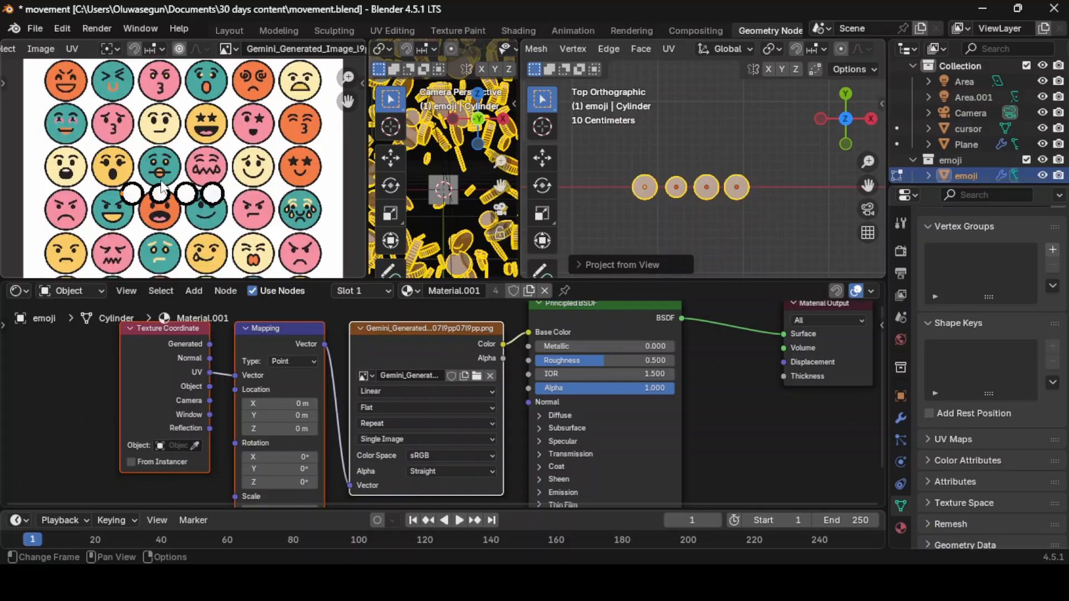
# Select the first disc's linked UV island and move it onto the cream smiling emoji, second in the sheet's top row.
pyautogui.click(137, 187)
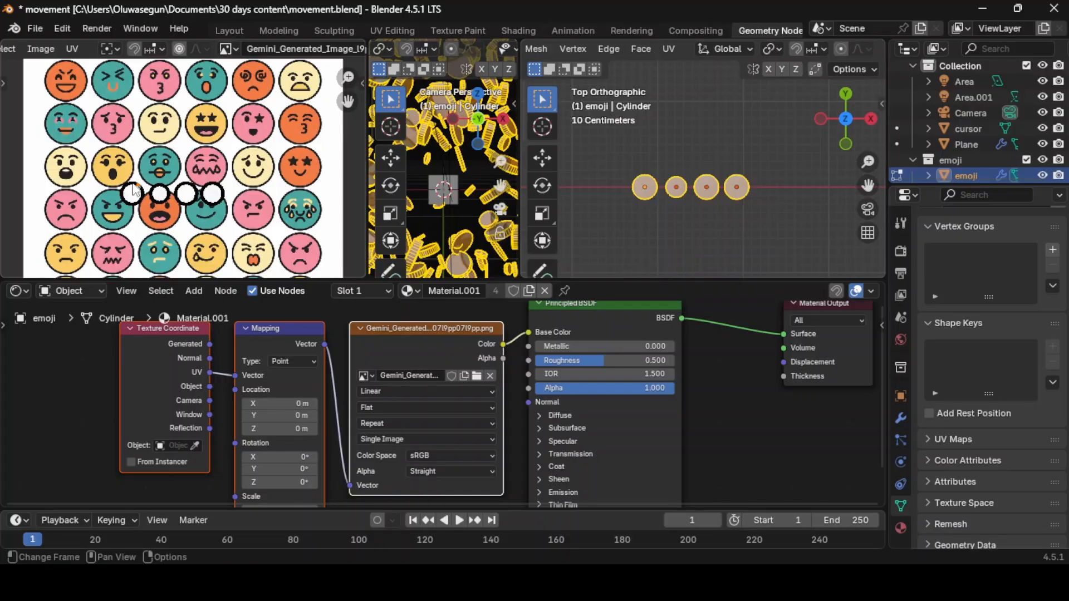
pyautogui.scroll(-1, 134, 190)
pyautogui.scroll(3, 134, 188)
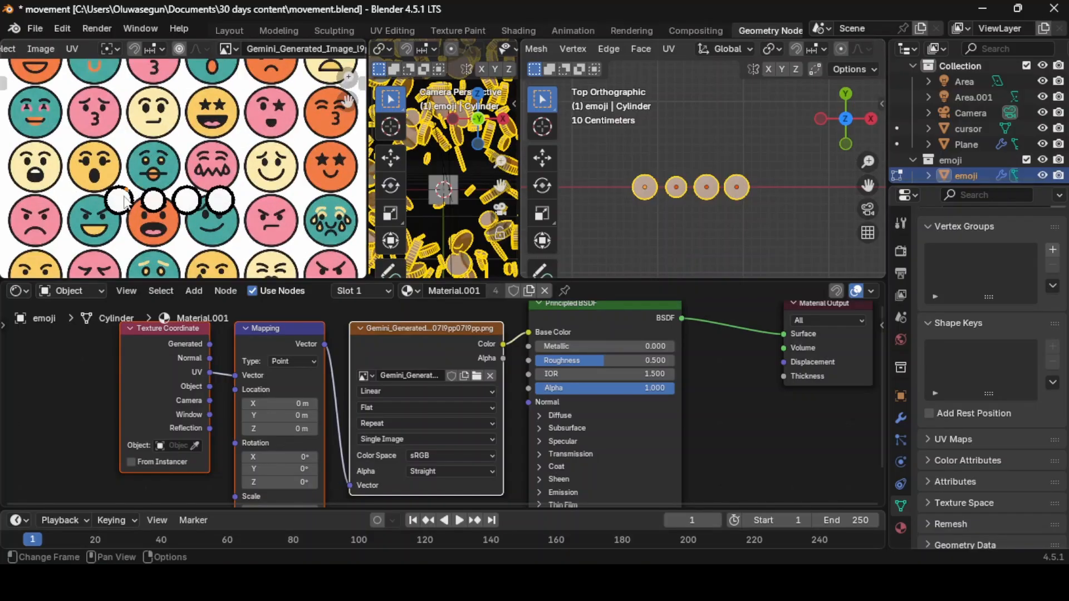
pyautogui.press('l')
pyautogui.scroll(-2, 124, 196)
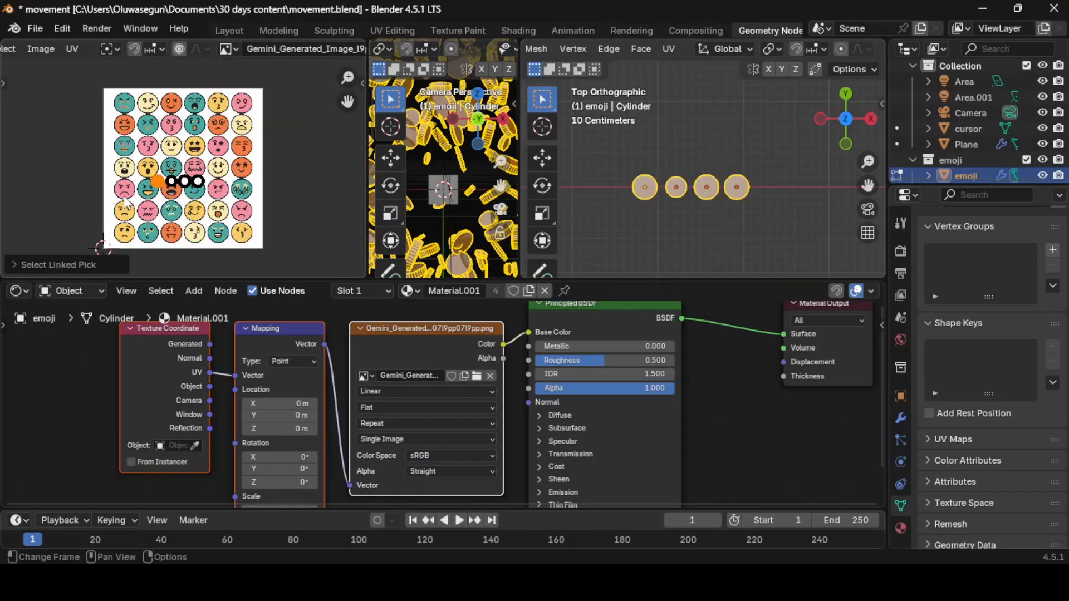
pyautogui.scroll(2, 154, 203)
pyautogui.press('g')
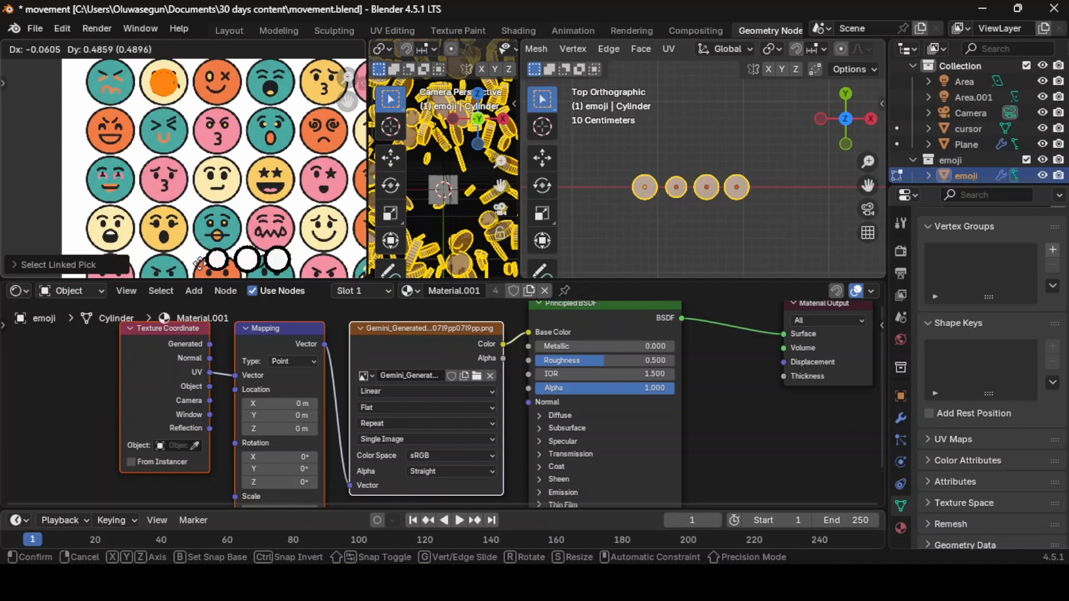
pyautogui.click(201, 270)
# Scale the first disc's UV island by about 1.65 and nudge it along Y to centre it in the cream emoji.
pyautogui.press('KP_Decimal')
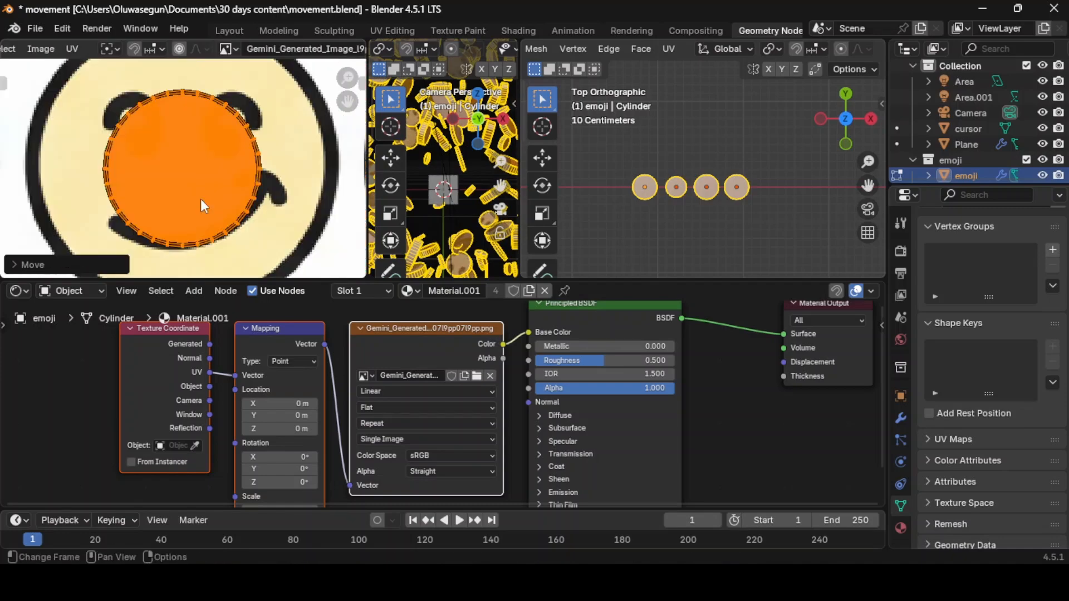
pyautogui.scroll(-3, 201, 199)
pyautogui.press('s')
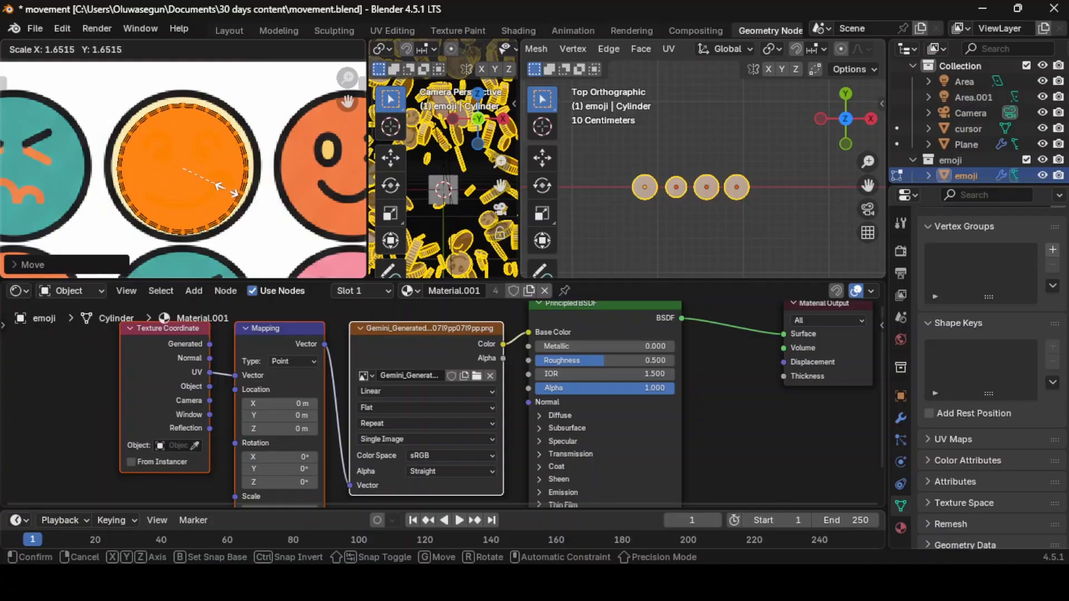
pyautogui.click(231, 195)
pyautogui.scroll(1, 231, 194)
pyautogui.press('g')
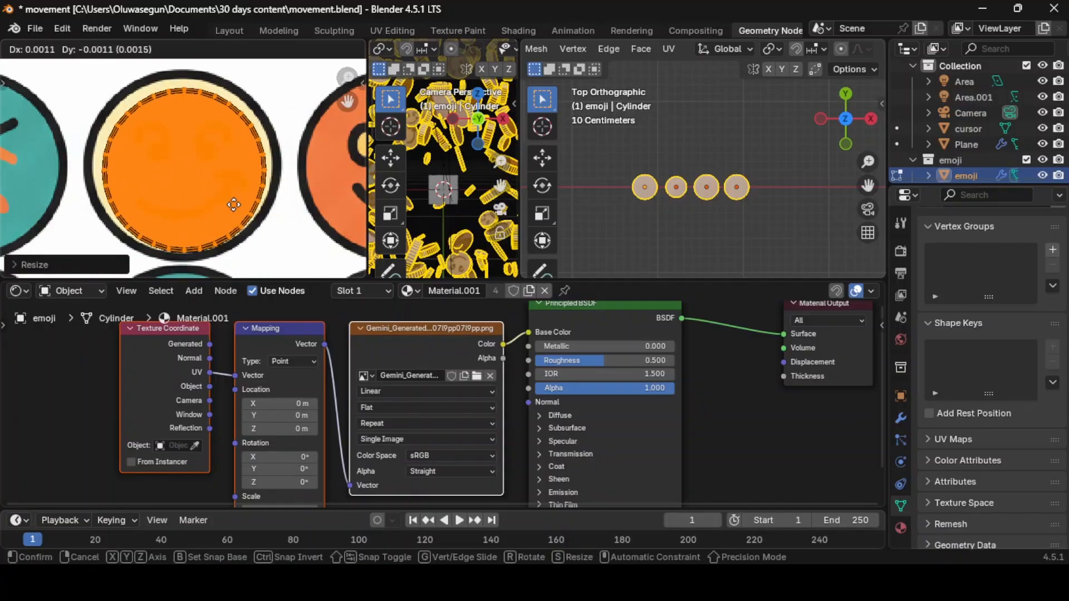
pyautogui.press('y')
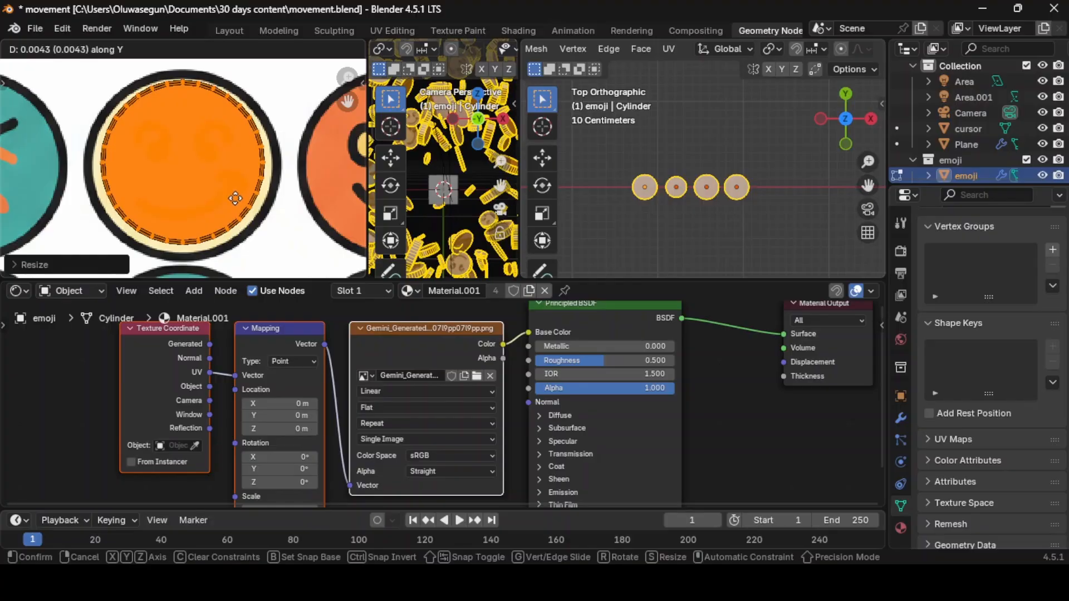
pyautogui.click(236, 198)
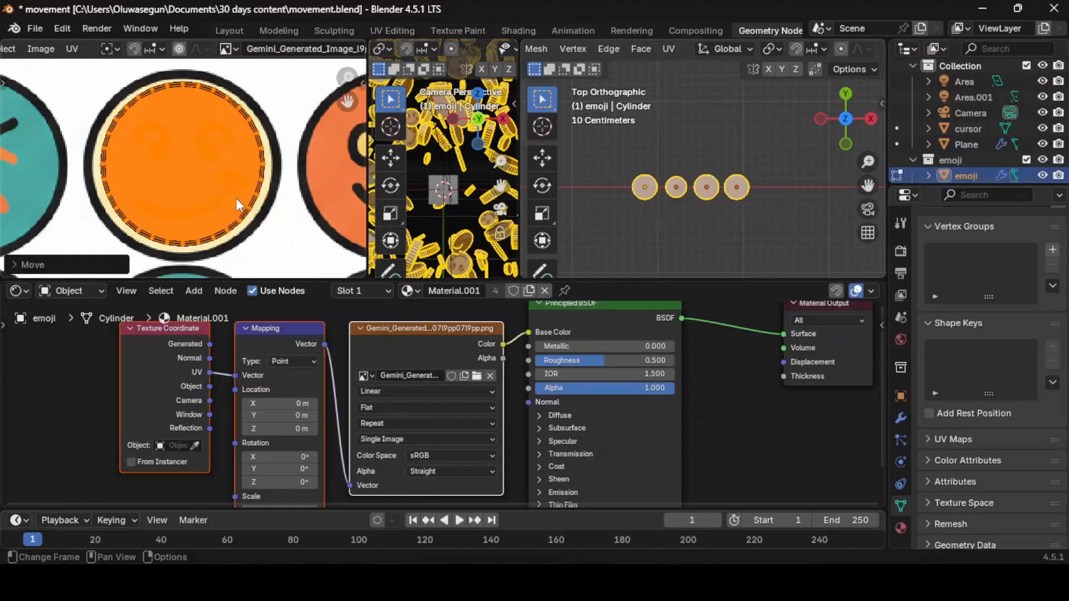
# Select the second disc's linked UV island and move it onto the orange winking emoji, third in the sheet's top row.
pyautogui.scroll(-4, 236, 198)
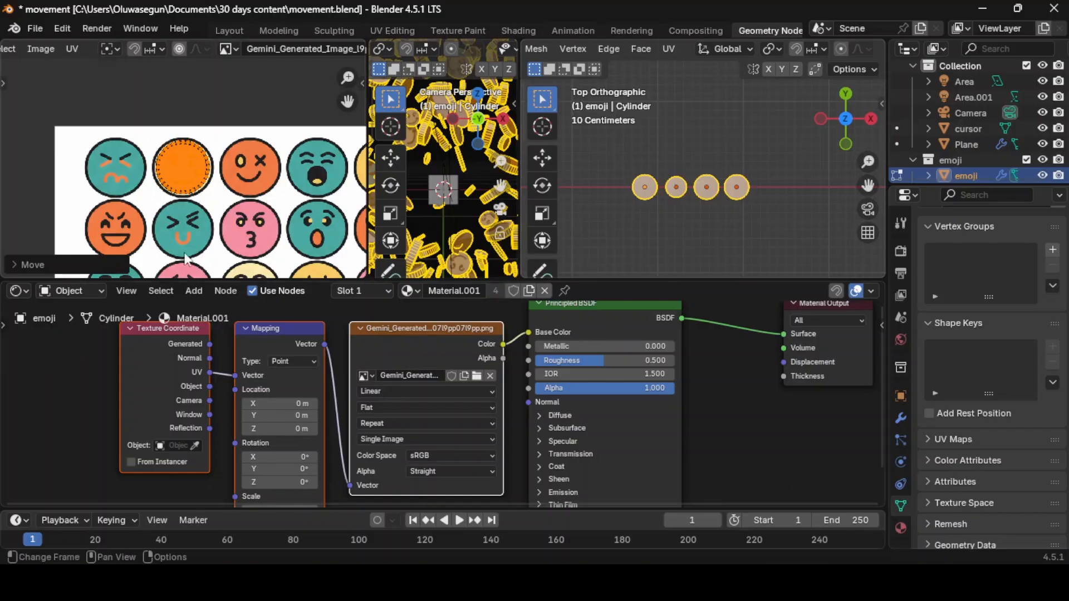
pyautogui.scroll(-6, 207, 256)
pyautogui.scroll(2, 208, 256)
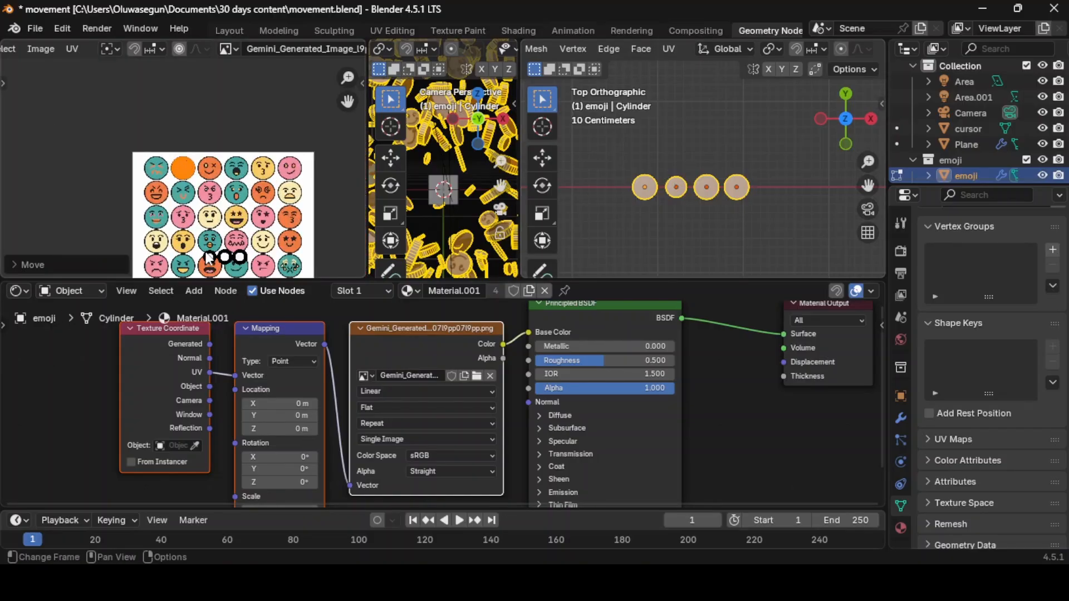
pyautogui.click(208, 258)
pyautogui.press('l')
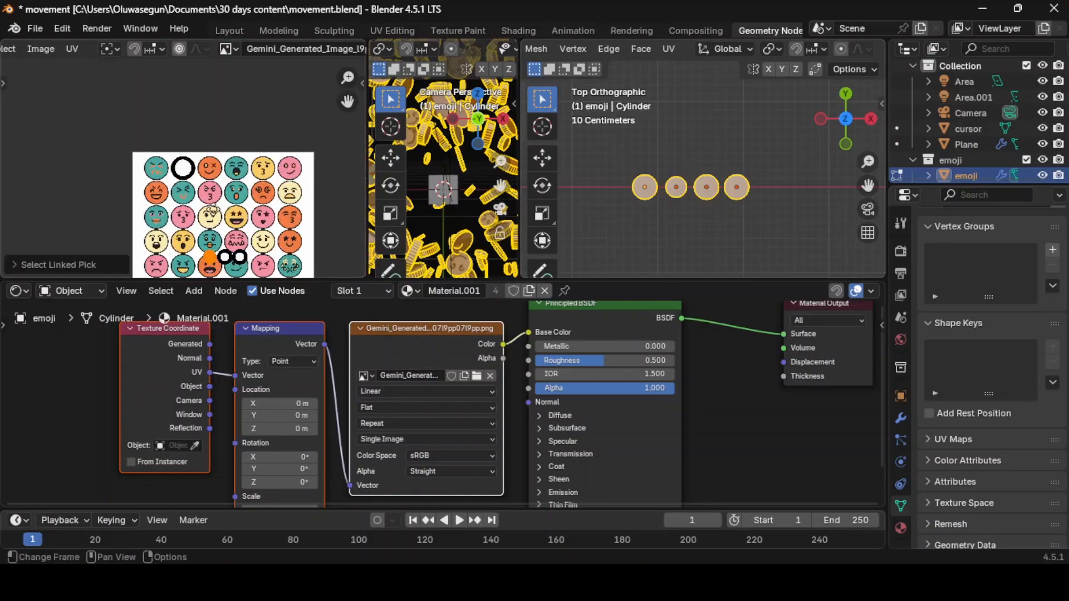
pyautogui.press('g')
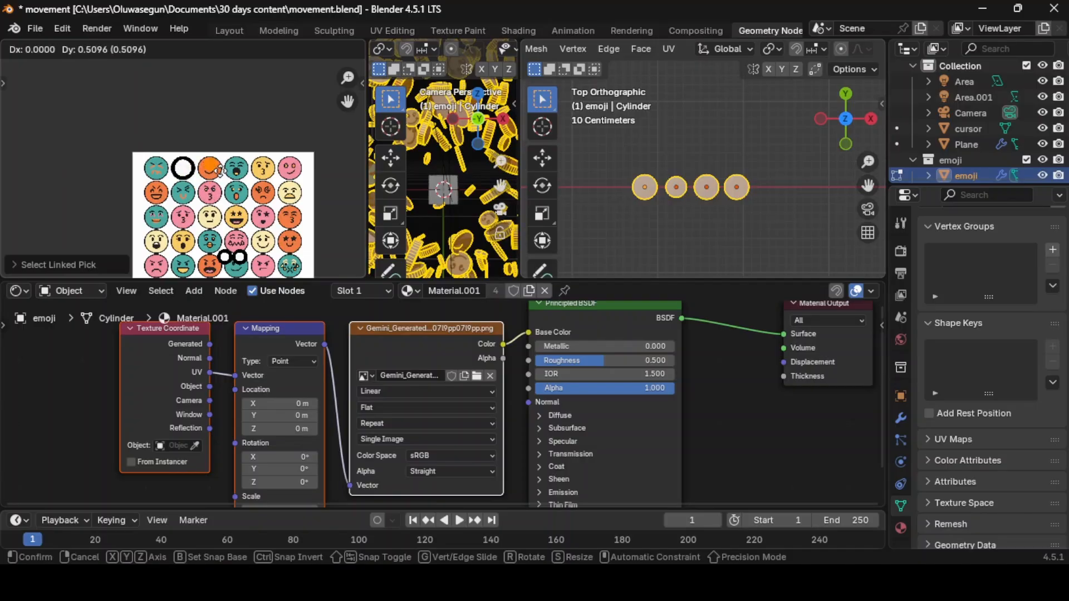
pyautogui.click(220, 171)
# Centre the second disc's UV island along Y on the orange winking emoji and scale it by about 1.7.
pyautogui.press('KP_Decimal')
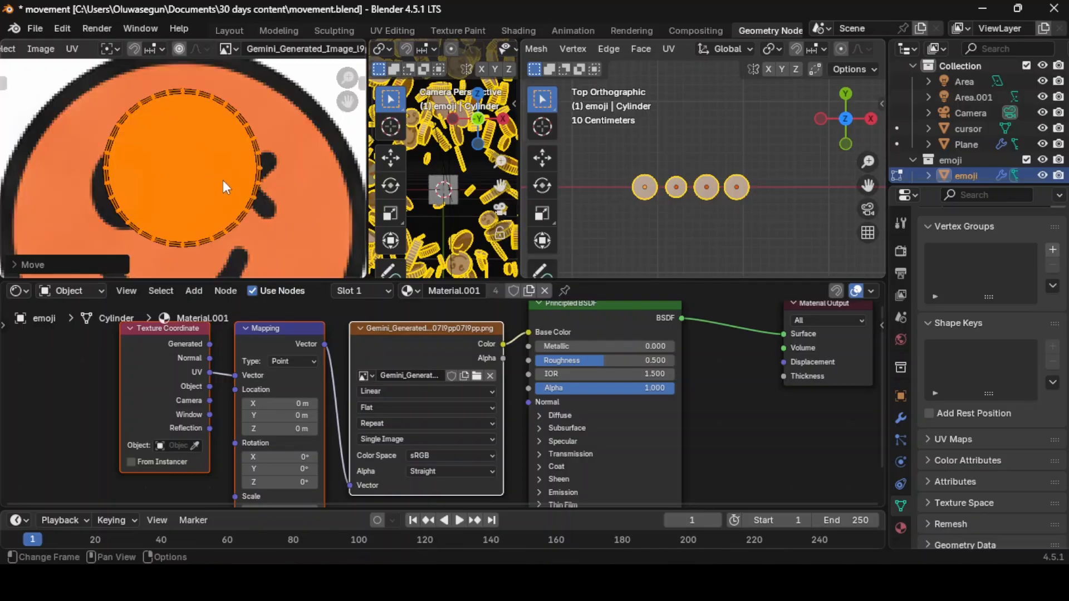
pyautogui.press('g')
pyautogui.press('y')
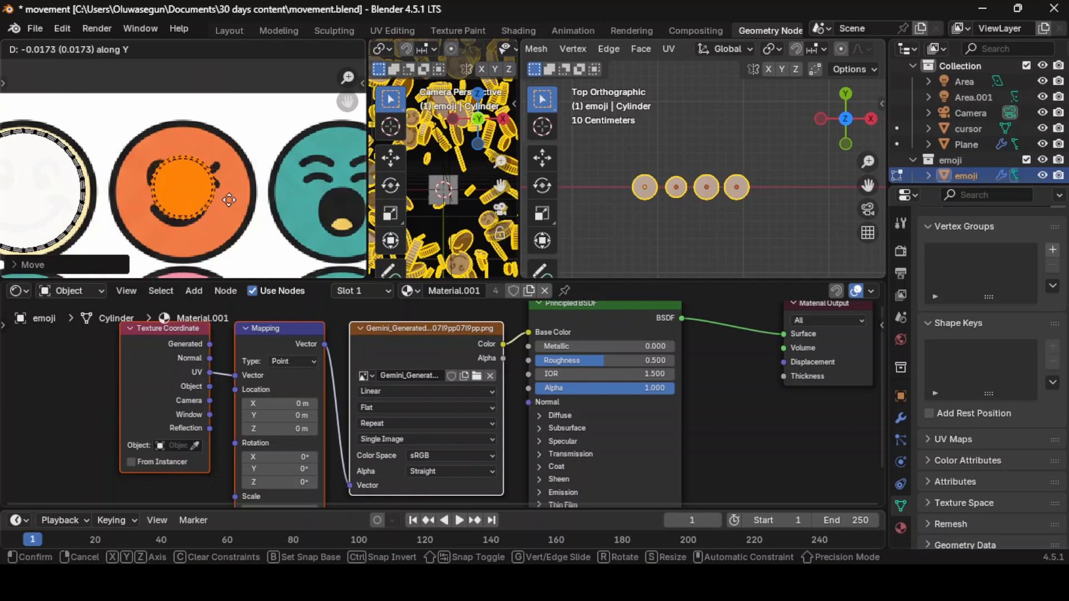
pyautogui.press('s')
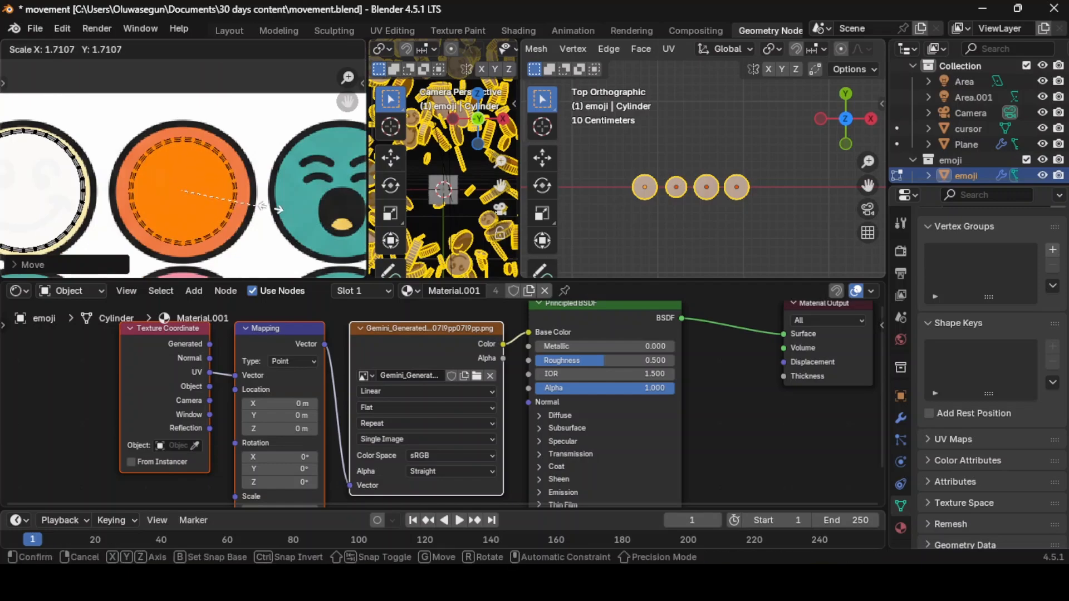
pyautogui.click(277, 206)
# Move the third disc's UV island onto the teal emoji, fourth in the sheet's top row, and scale it to fill the face.
pyautogui.scroll(-7, 195, 242)
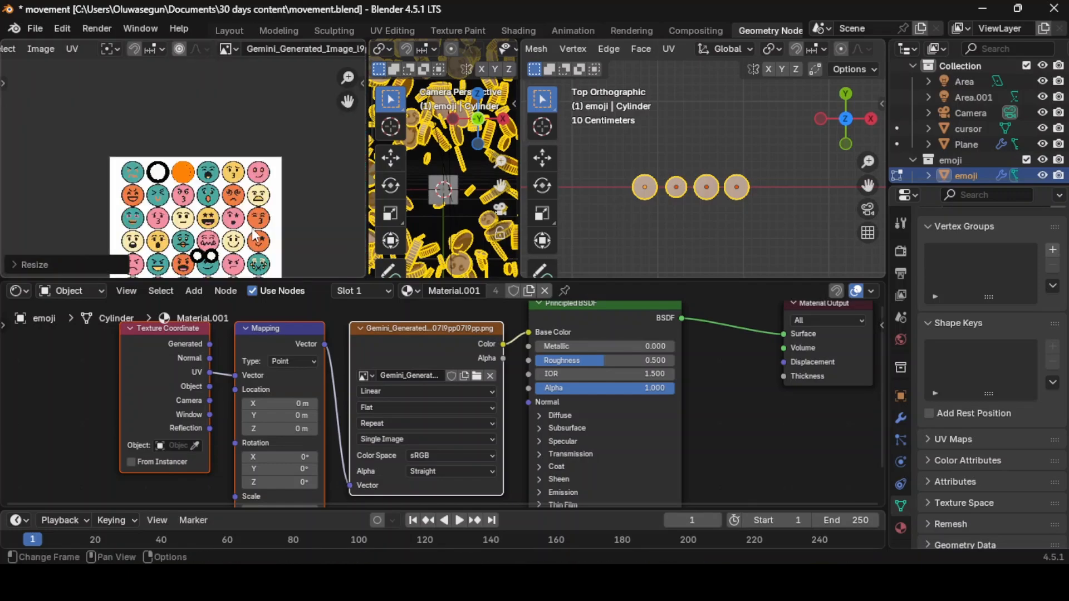
pyautogui.scroll(2, 195, 243)
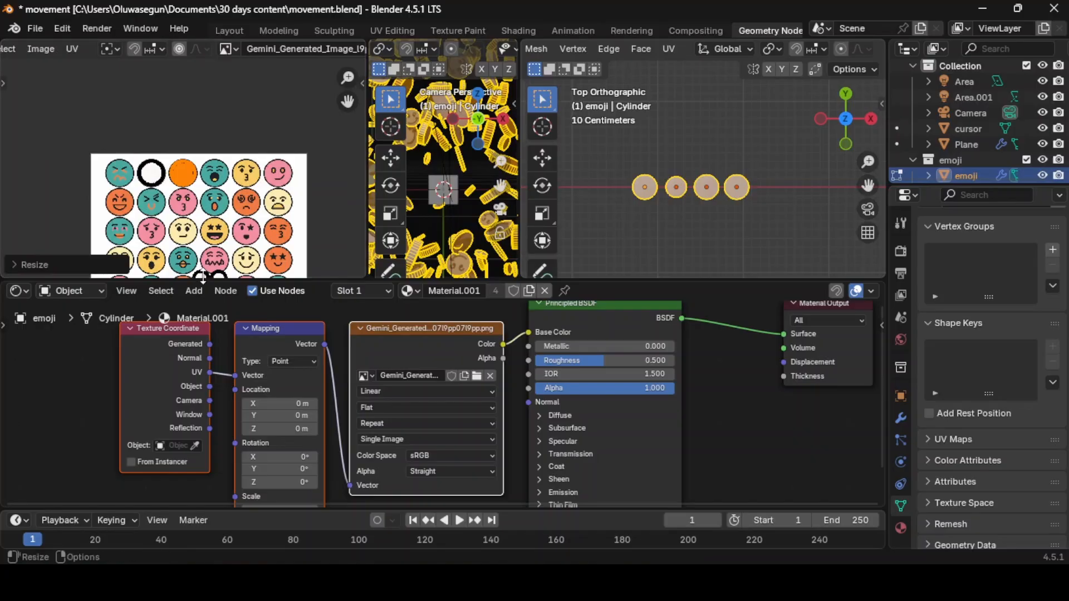
pyautogui.hotkey('ctrl', 'z')
pyautogui.scroll(-2, 206, 262)
pyautogui.press('g')
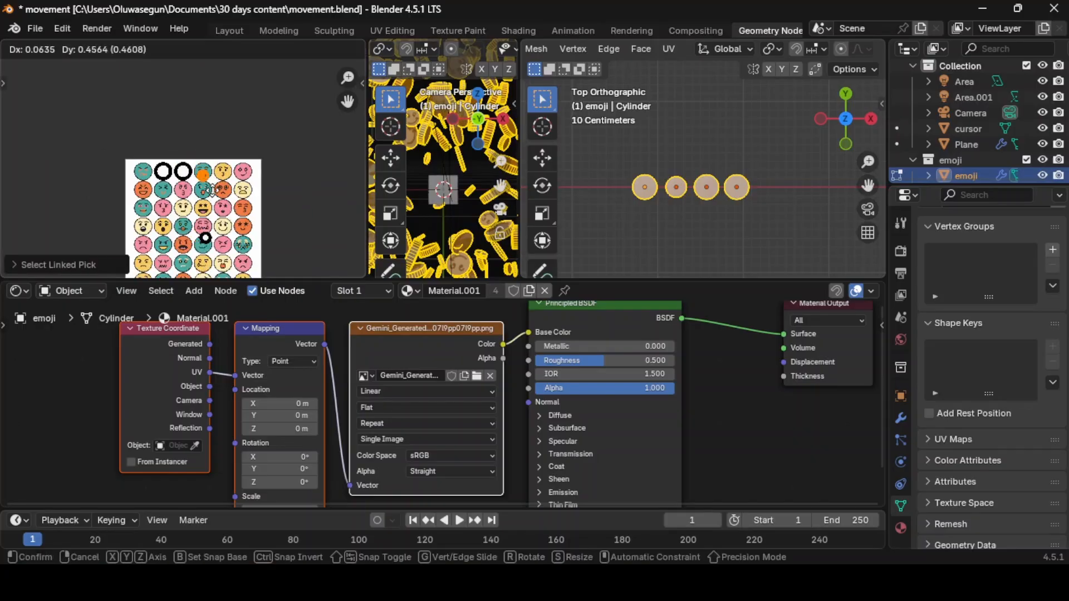
pyautogui.click(213, 191)
pyautogui.scroll(10, 204, 169)
pyautogui.press('s')
pyautogui.click(291, 224)
pyautogui.scroll(-12, 217, 167)
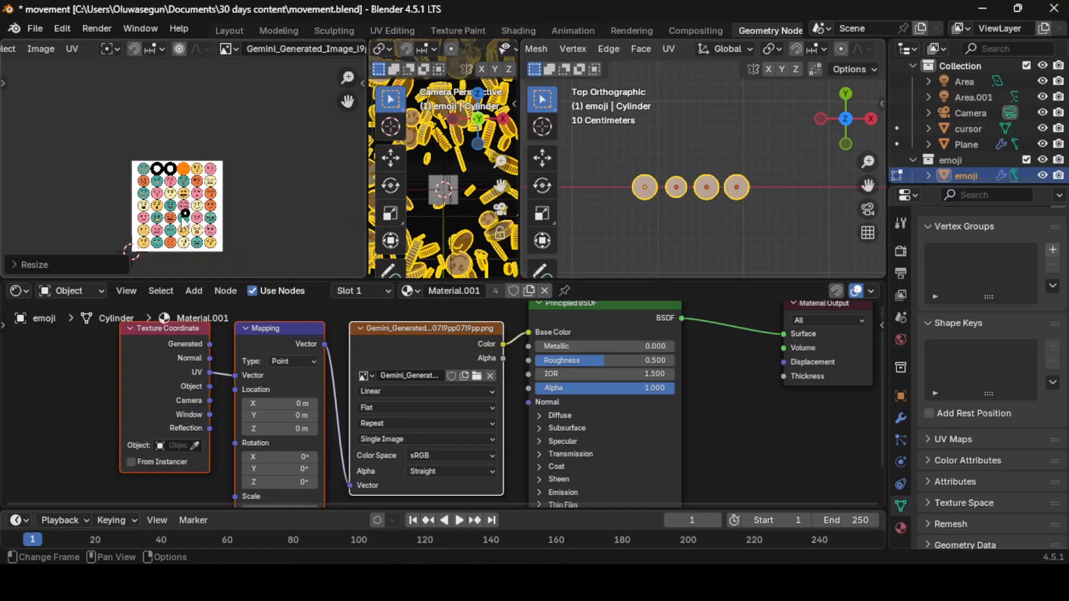
# Place the fourth disc's UV island on the yellow kissing emoji, fifth in the top row, scale it by about 1.8, and return to Object Mode.
pyautogui.click(181, 213)
pyautogui.press('l')
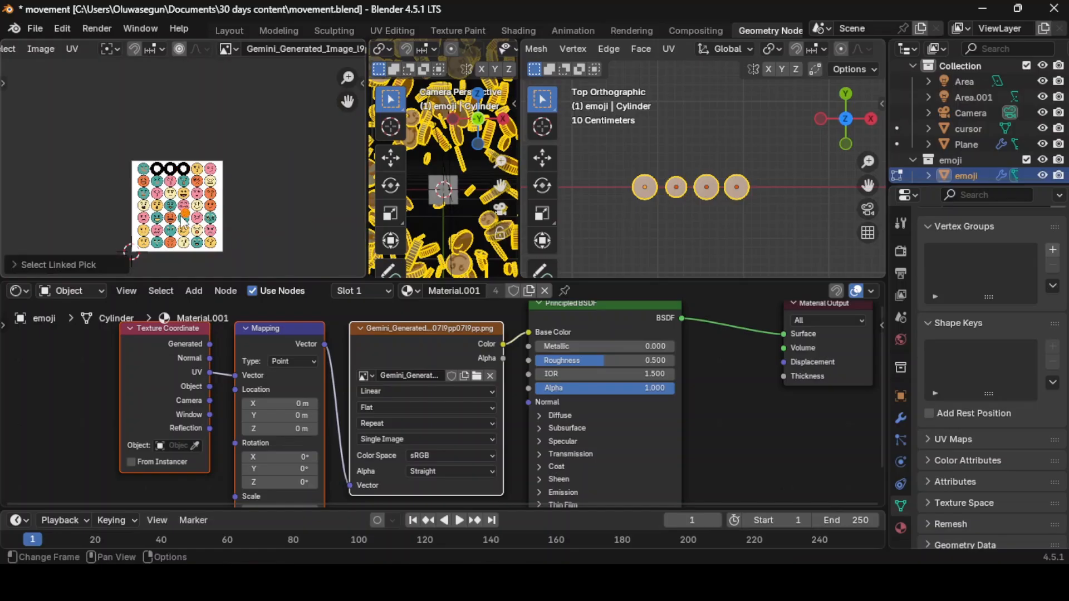
pyautogui.press('g')
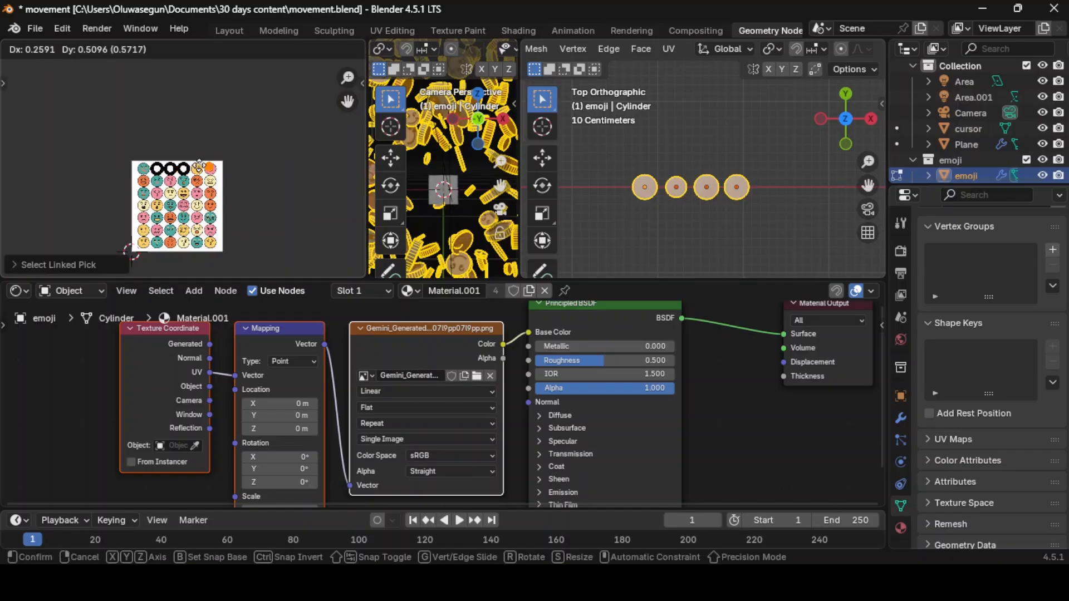
pyautogui.click(195, 174)
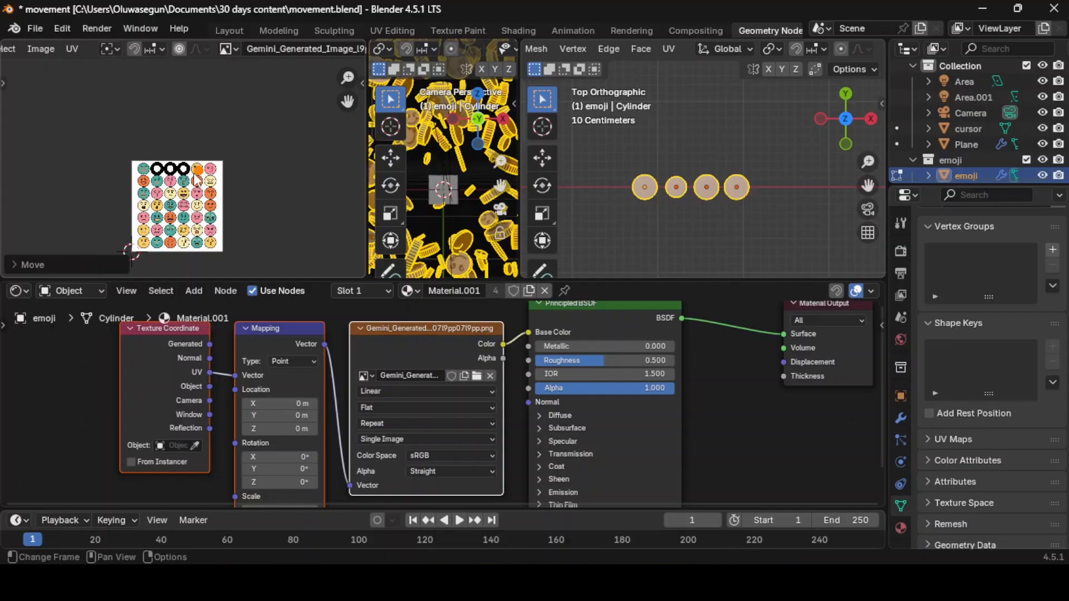
pyautogui.scroll(10, 198, 188)
pyautogui.press('g')
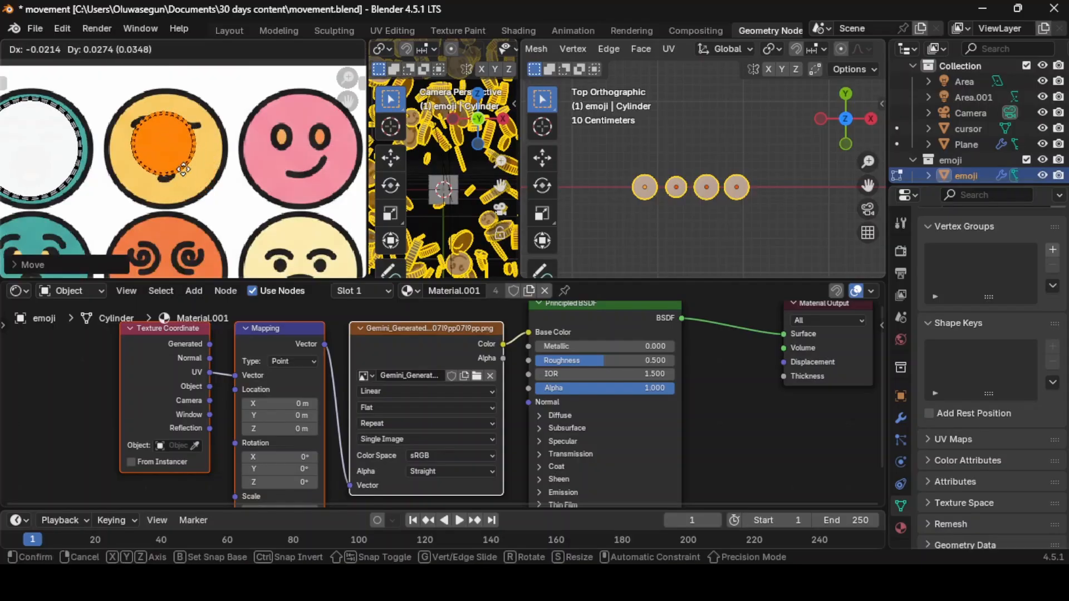
pyautogui.click(182, 166)
pyautogui.press('s')
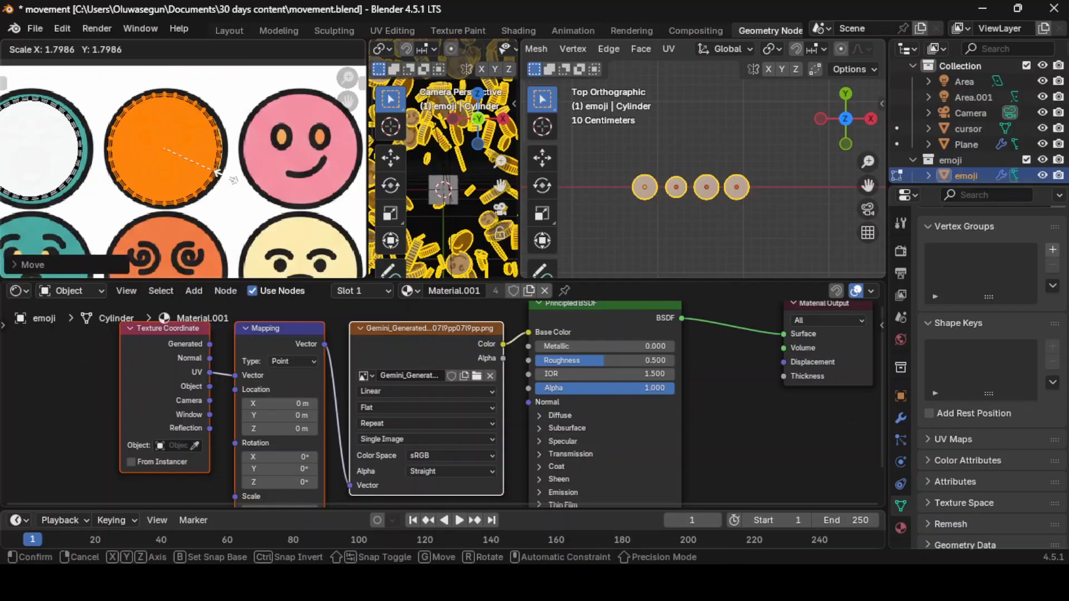
pyautogui.press('Return')
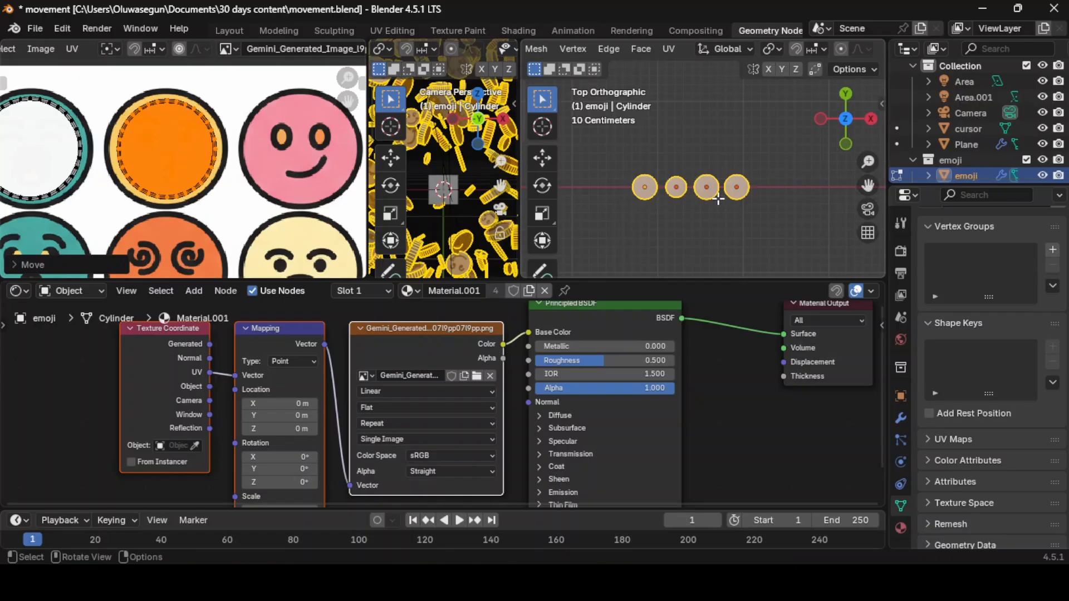
pyautogui.press('Tab')
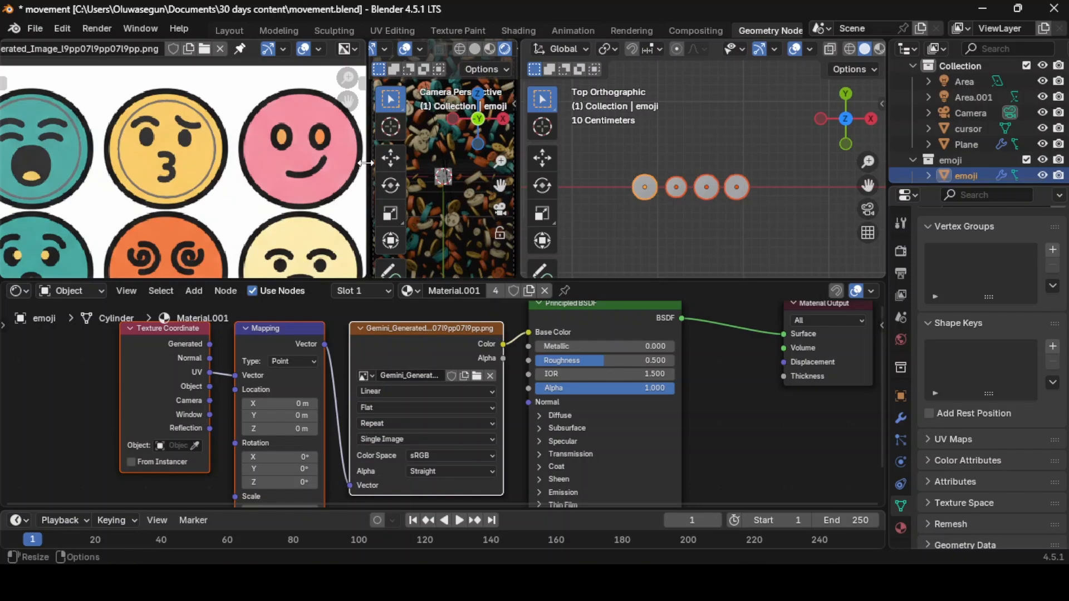
# Inspect the textured emoji discs in an enlarged camera viewport, and give the image editor enough width to show the whole emoji sheet.
pyautogui.moveTo(366, 165); pyautogui.dragTo(123, 162)
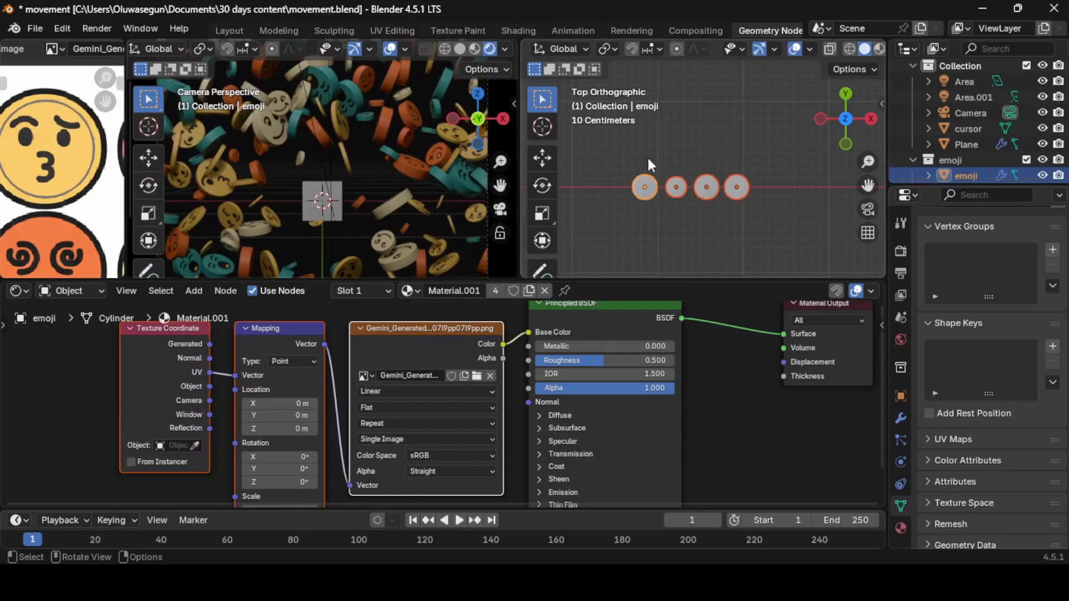
pyautogui.moveTo(123, 169); pyautogui.dragTo(319, 171)
pyautogui.scroll(-7, 241, 175)
pyautogui.moveTo(190, 199); pyautogui.dragTo(214, 145, button='middle')
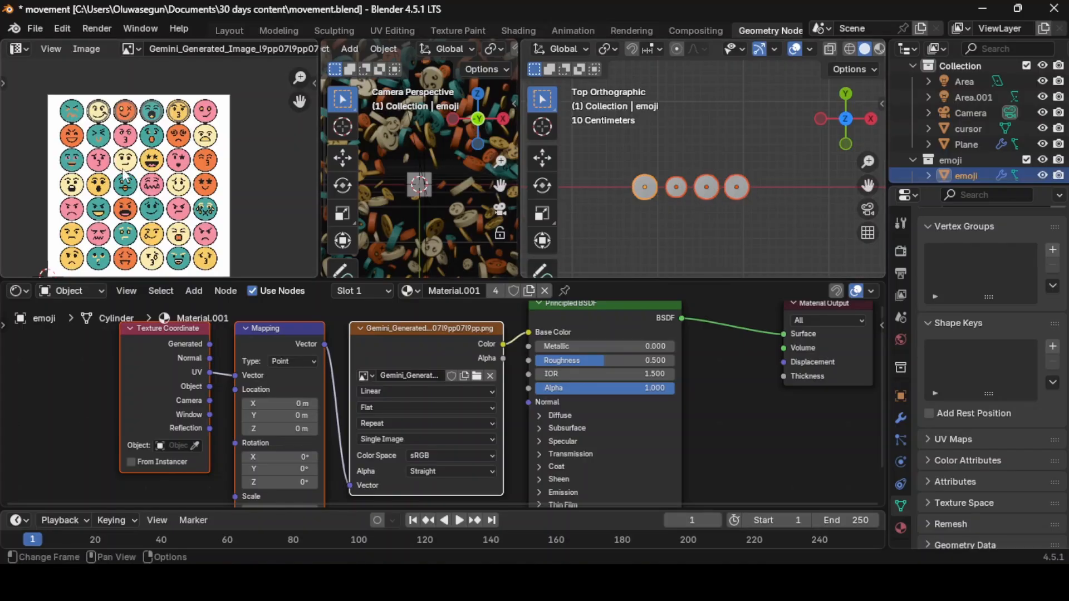
pyautogui.scroll(-3, 449, 203)
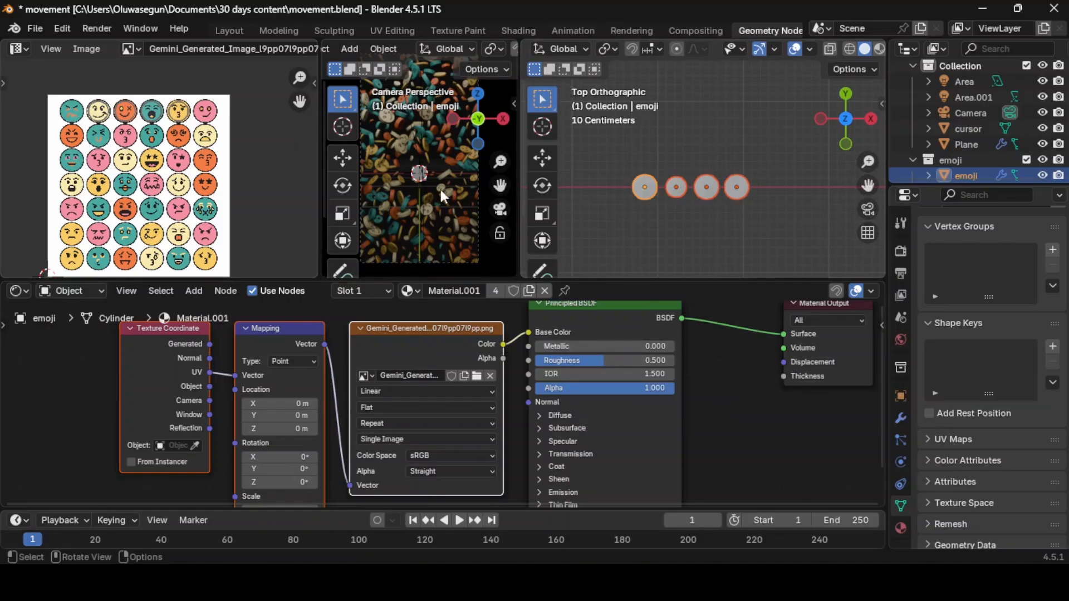
# Set the Subsurface weight of the emoji material's Principled BSDF to 1.
pyautogui.moveTo(594, 356); pyautogui.dragTo(657, 359)
pyautogui.scroll(3, 607, 390)
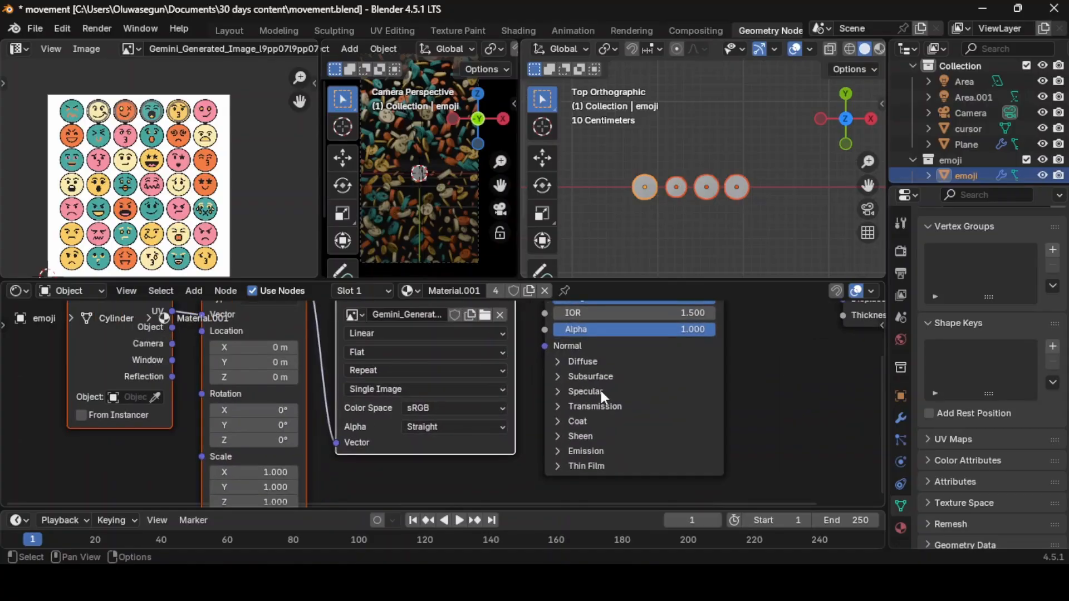
pyautogui.click(557, 377)
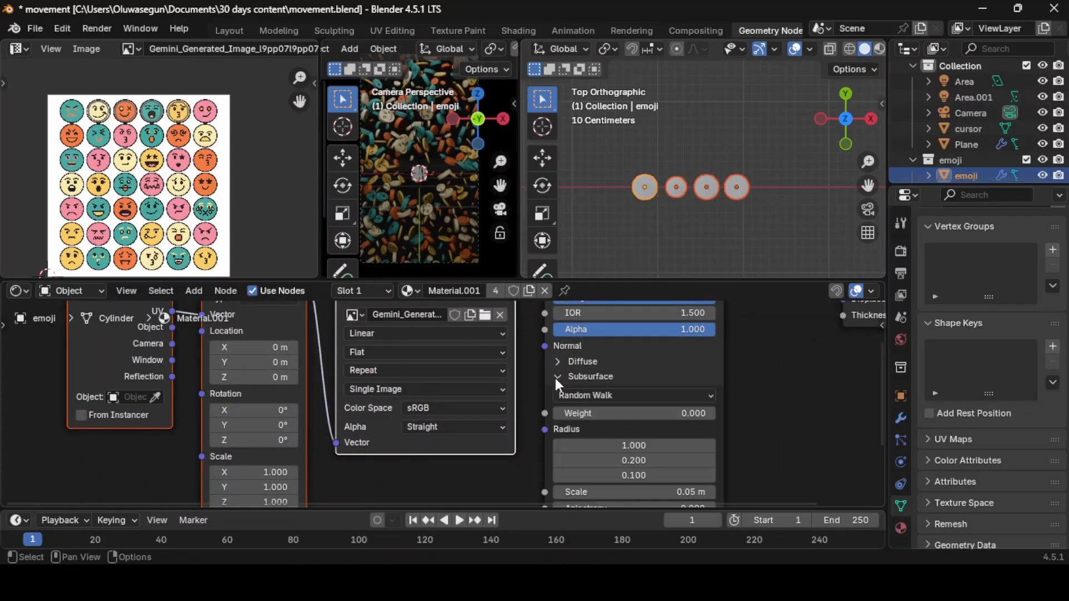
pyautogui.click(649, 413)
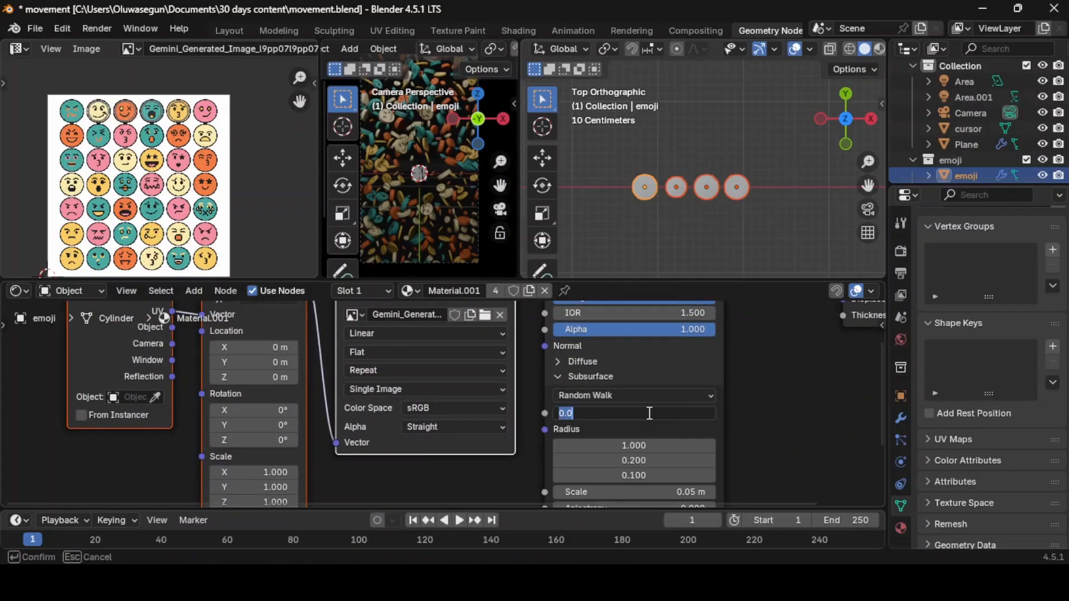
pyautogui.write('1')
pyautogui.press('Return')
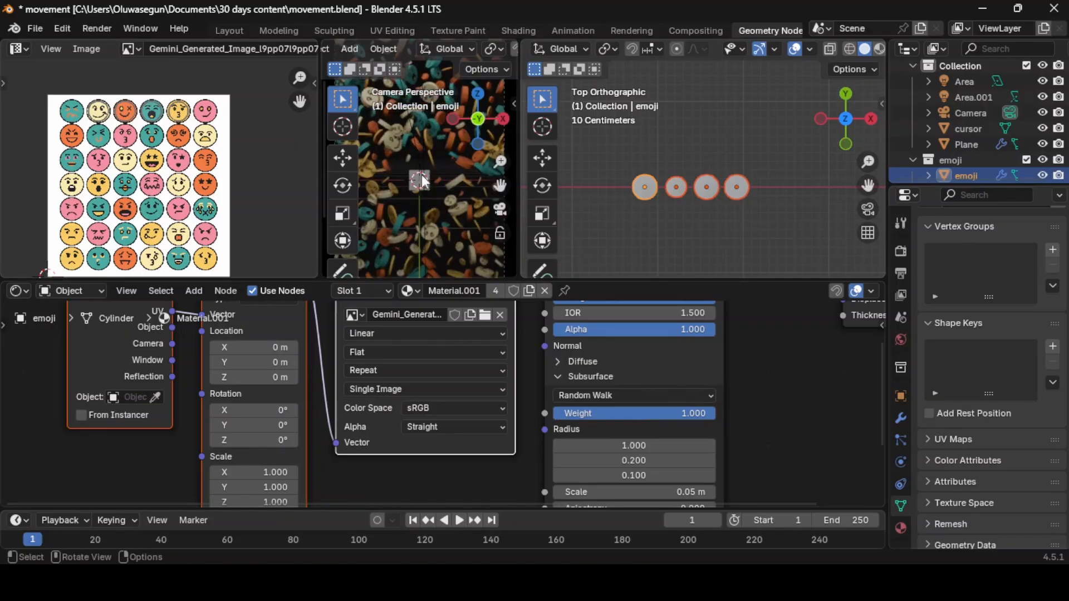
# Join the image editor area into the camera viewport to enlarge it, and look closer at the emoji discs.
pyautogui.rightClick(322, 179)
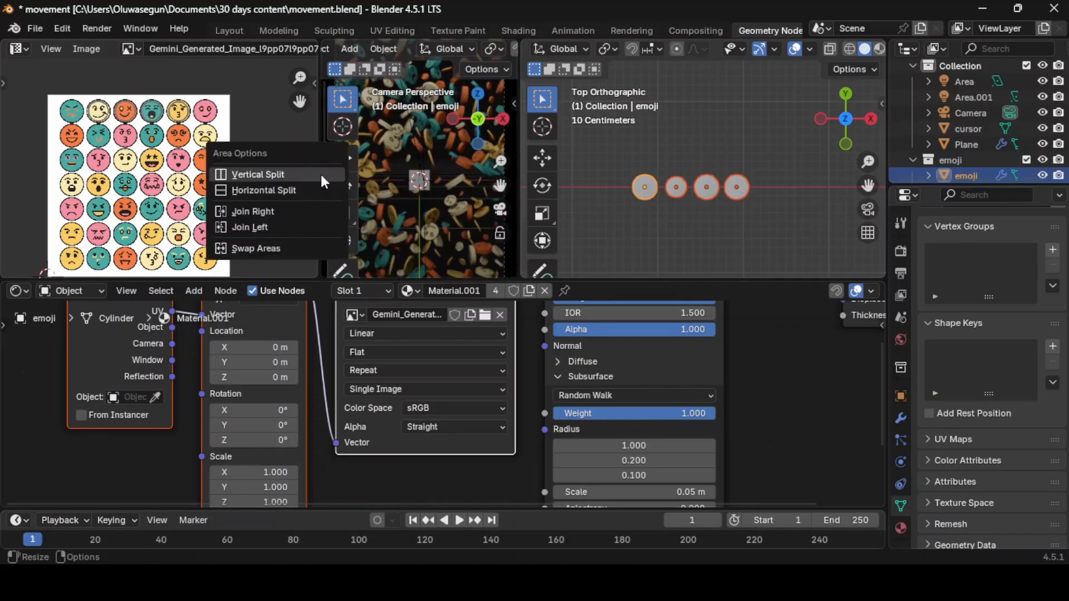
pyautogui.click(307, 228)
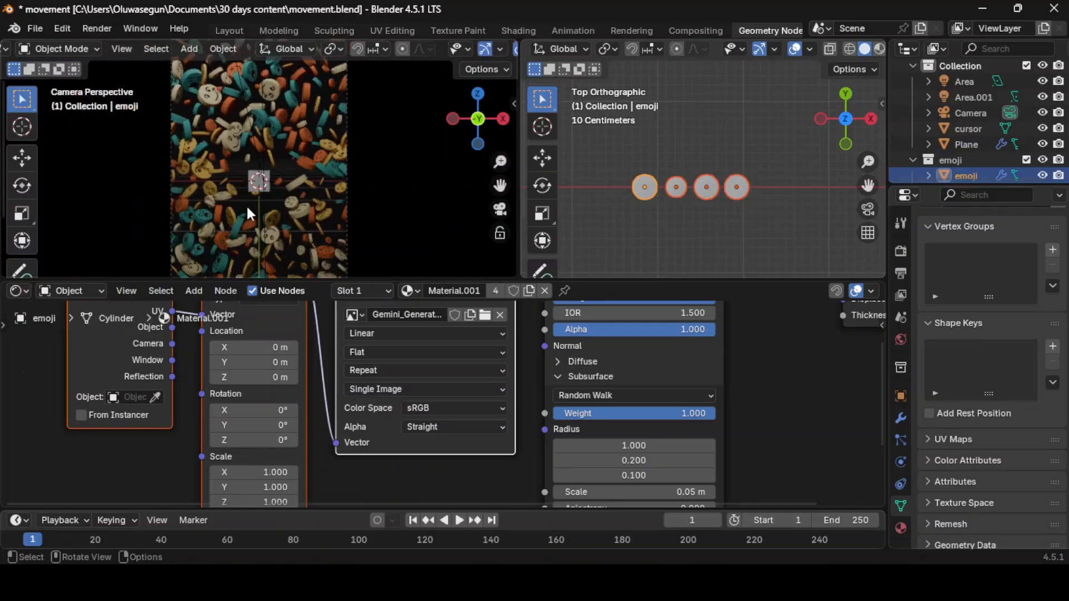
pyautogui.scroll(1, 248, 208)
pyautogui.hotkey('shift', 'space')
pyautogui.press('XF86AudioLowerVolume')
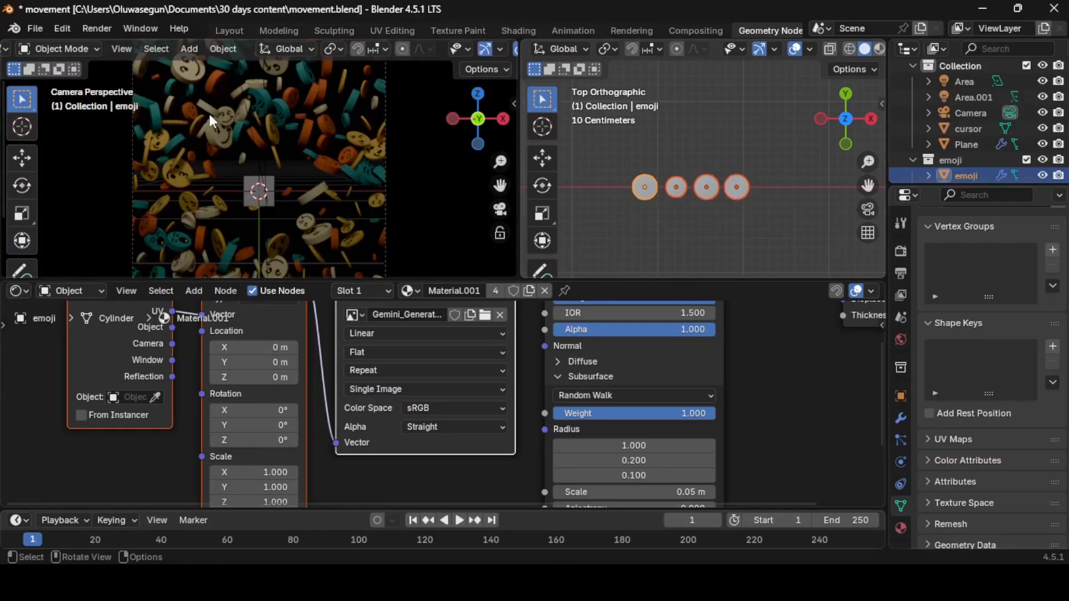
# Move the Area.001 light closer to the emoji scatter in the right orthographic view, and return to the camera view.
pyautogui.click(259, 136)
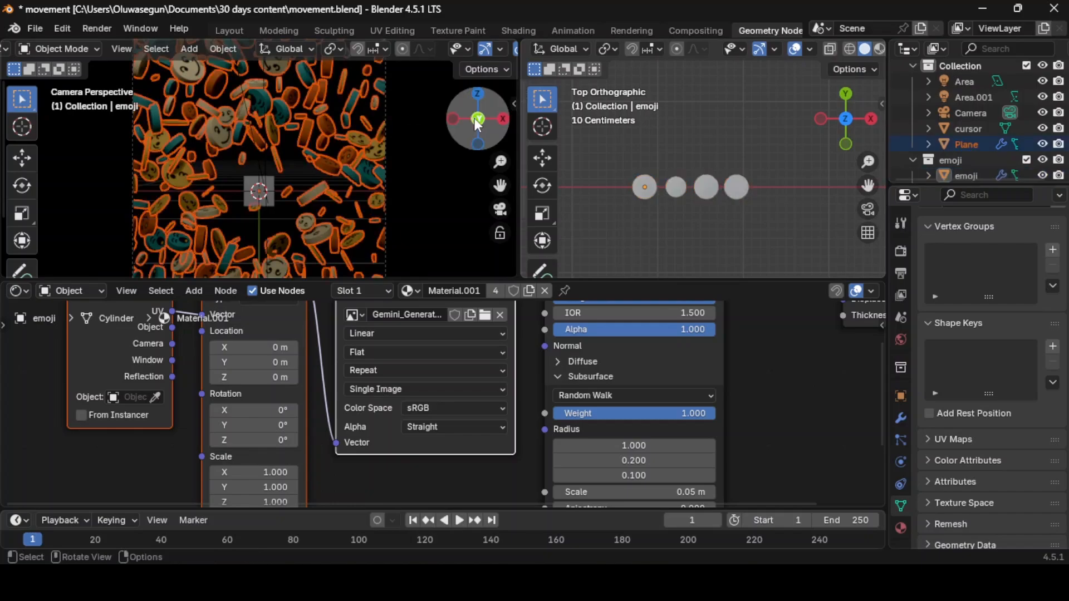
pyautogui.moveTo(260, 135); pyautogui.dragTo(269, 145, button='middle')
pyautogui.click(486, 113)
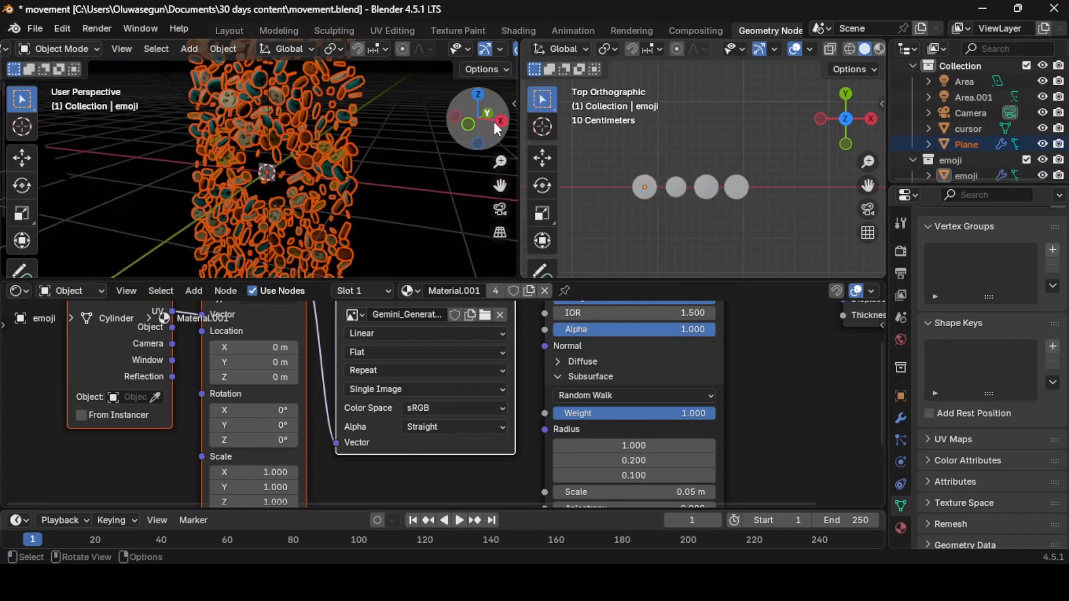
pyautogui.scroll(-4, 379, 155)
pyautogui.moveTo(460, 113)
pyautogui.mouseDown()
pyautogui.moveTo(488, 104)
pyautogui.moveTo(467, 112)
pyautogui.mouseUp()
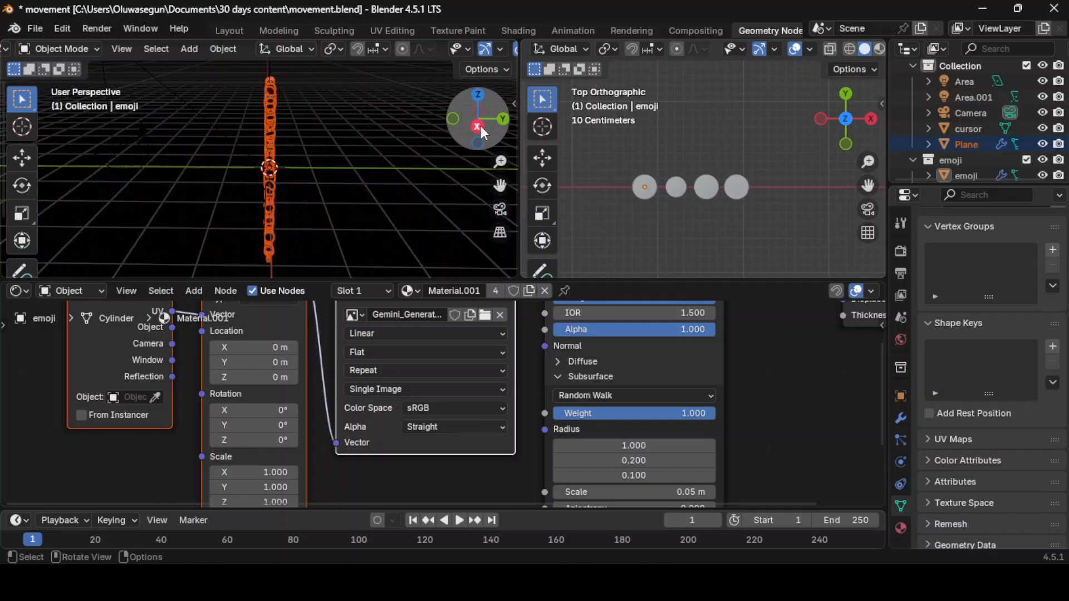
pyautogui.click(479, 127)
pyautogui.scroll(-3, 319, 141)
pyautogui.click(221, 119)
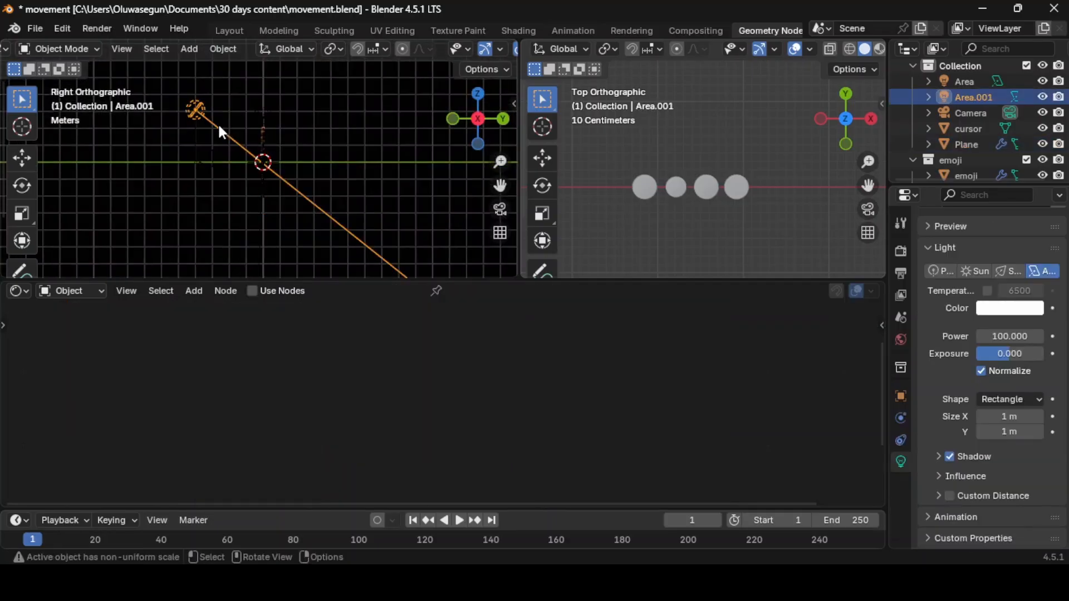
pyautogui.press('g')
pyautogui.click(239, 139)
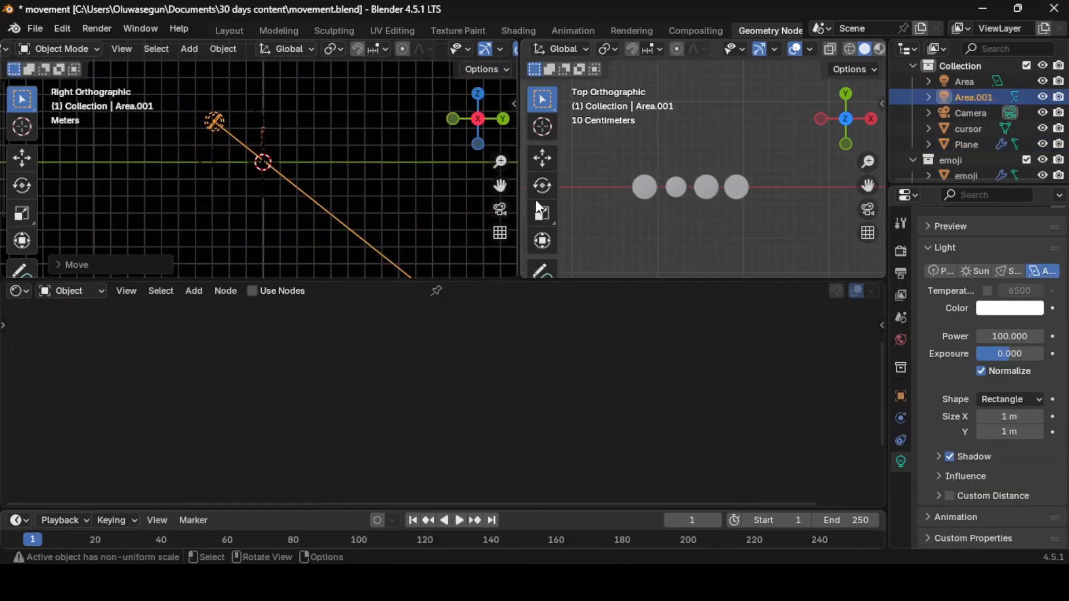
pyautogui.click(500, 213)
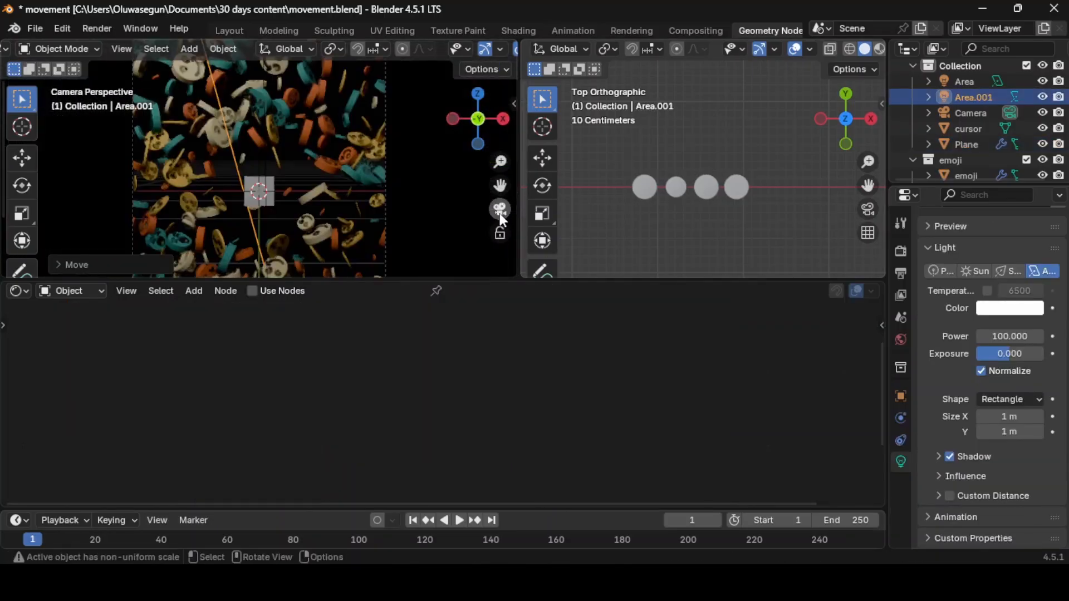
# Fine-tune the Area.001 light's position from the right side in the second viewport, and re-aim it at the emoji scatter.
pyautogui.click(871, 118)
pyautogui.press('g')
pyautogui.click(656, 176)
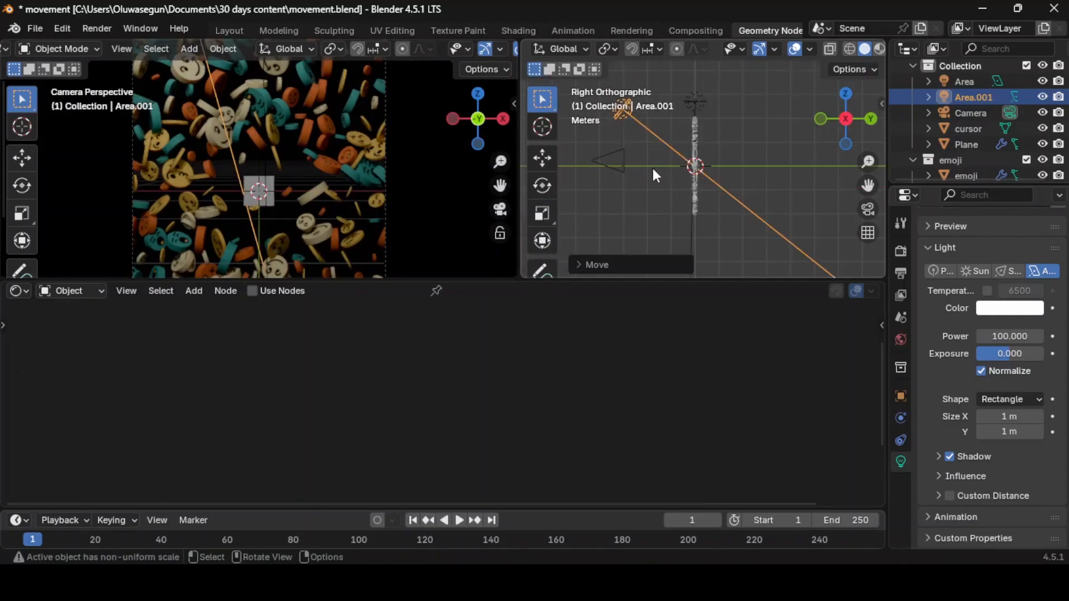
pyautogui.press('g')
pyautogui.click(619, 194)
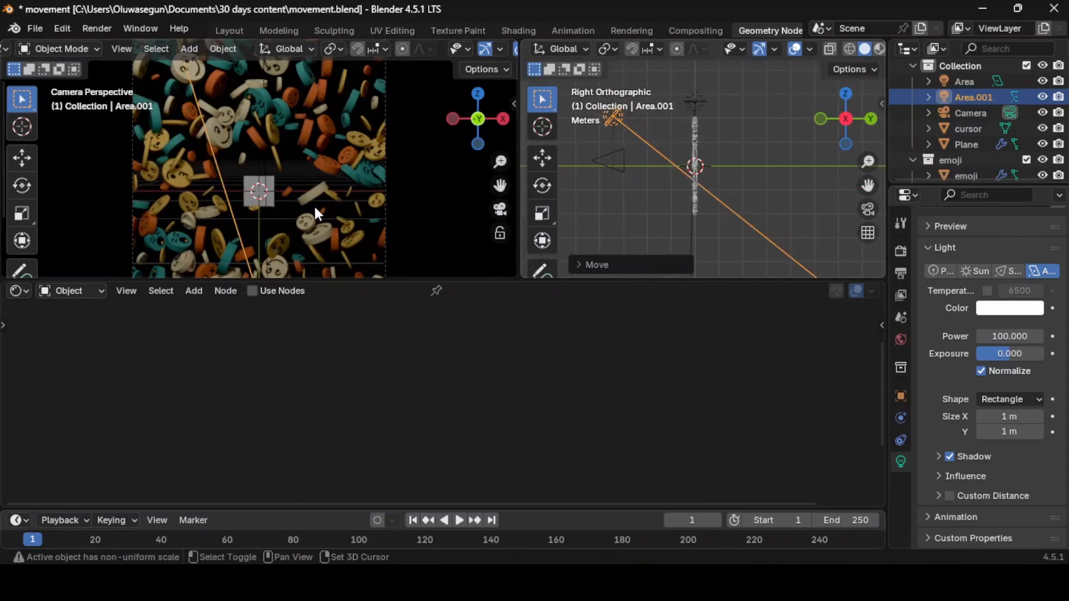
pyautogui.hotkey('shift', 't')
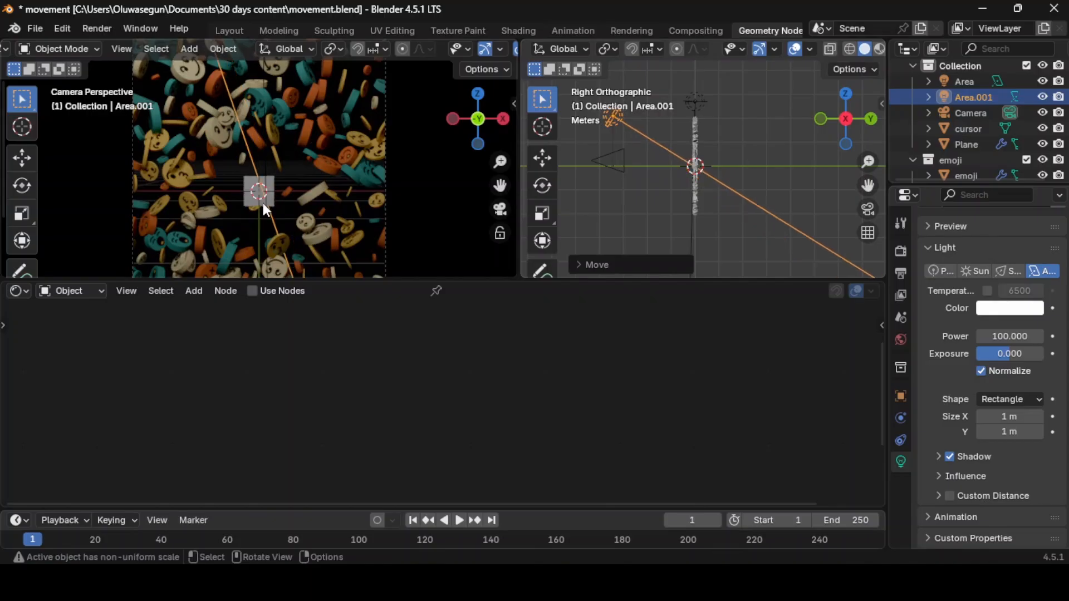
pyautogui.click(262, 203)
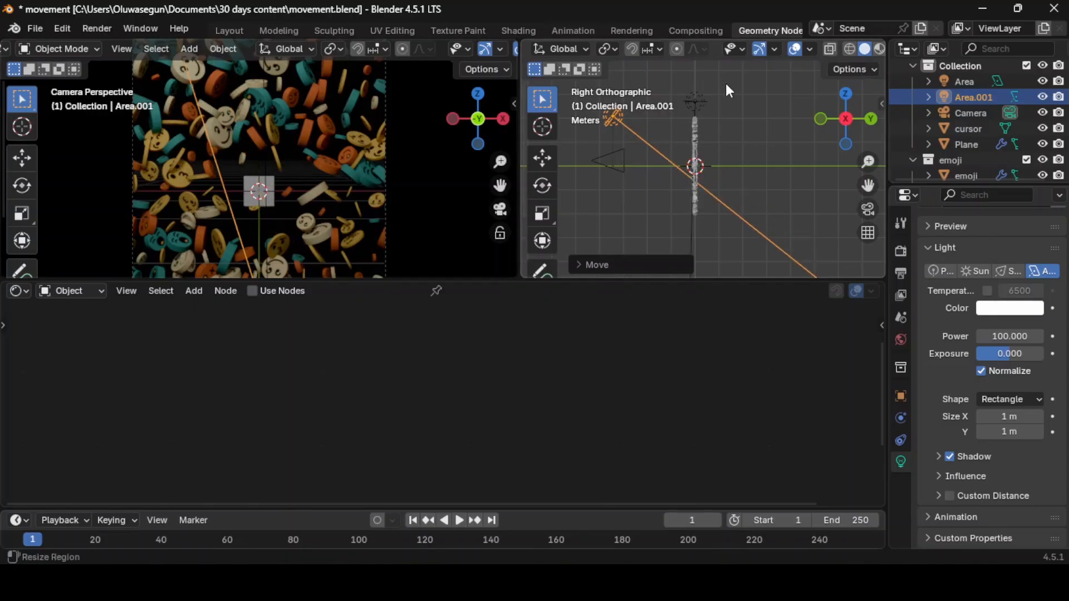
# Check the Look option in the render colour management settings, and inspect the lit emoji discs through the camera.
pyautogui.click(901, 251)
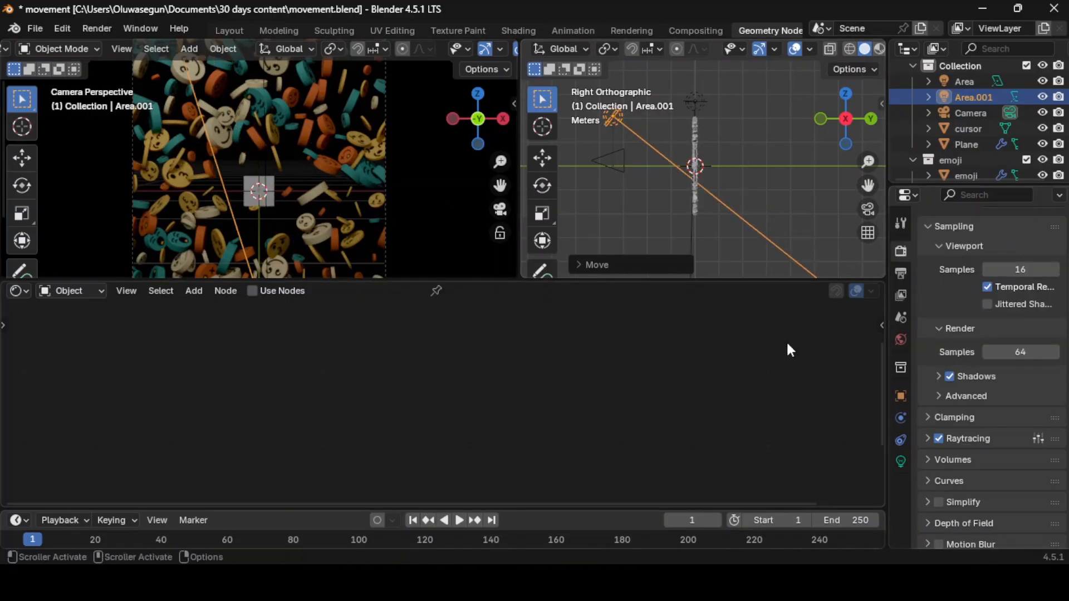
pyautogui.scroll(-10, 984, 479)
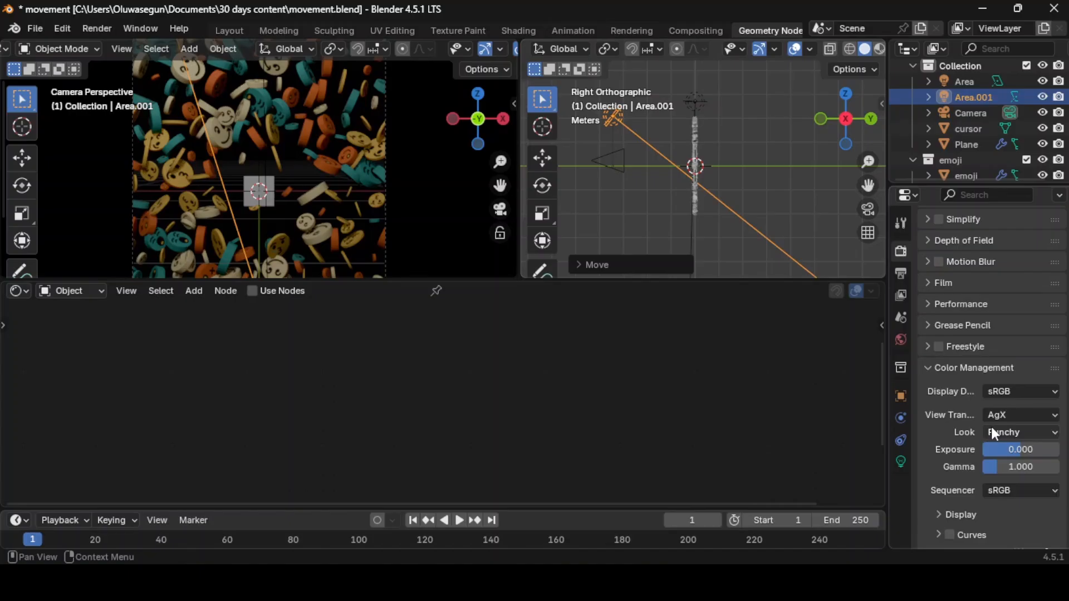
pyautogui.click(995, 433)
pyautogui.click(935, 276)
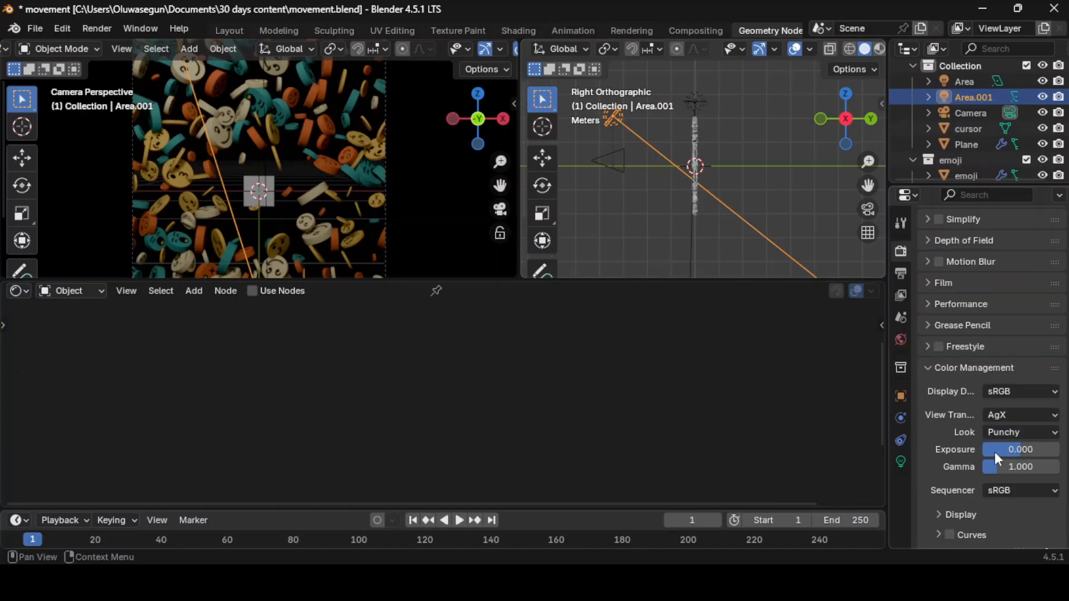
pyautogui.scroll(-1, 339, 264)
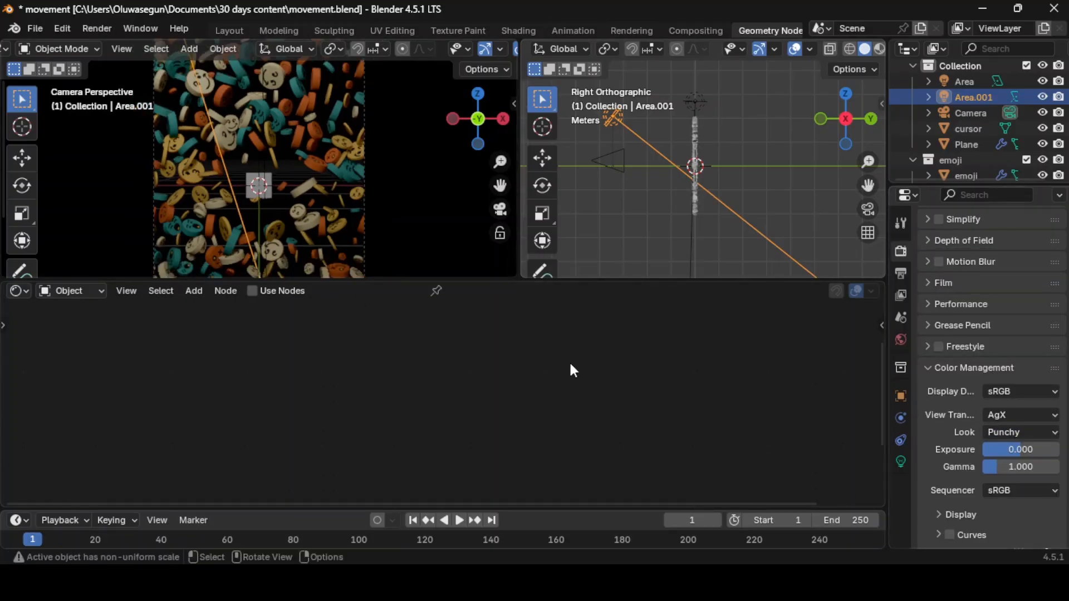
pyautogui.moveTo(517, 181); pyautogui.dragTo(508, 177, button='middle')
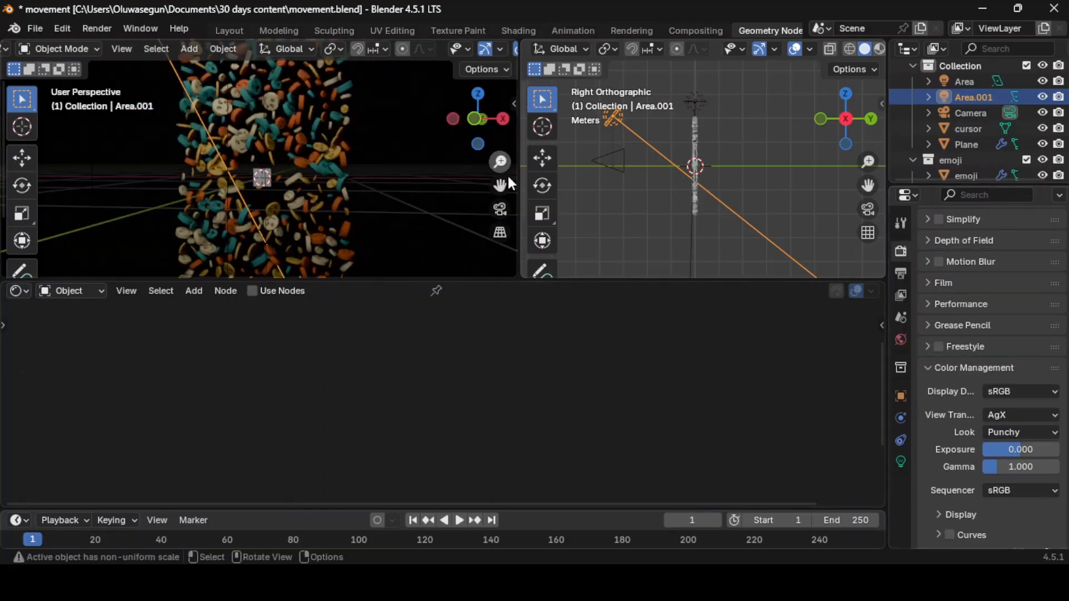
pyautogui.click(501, 209)
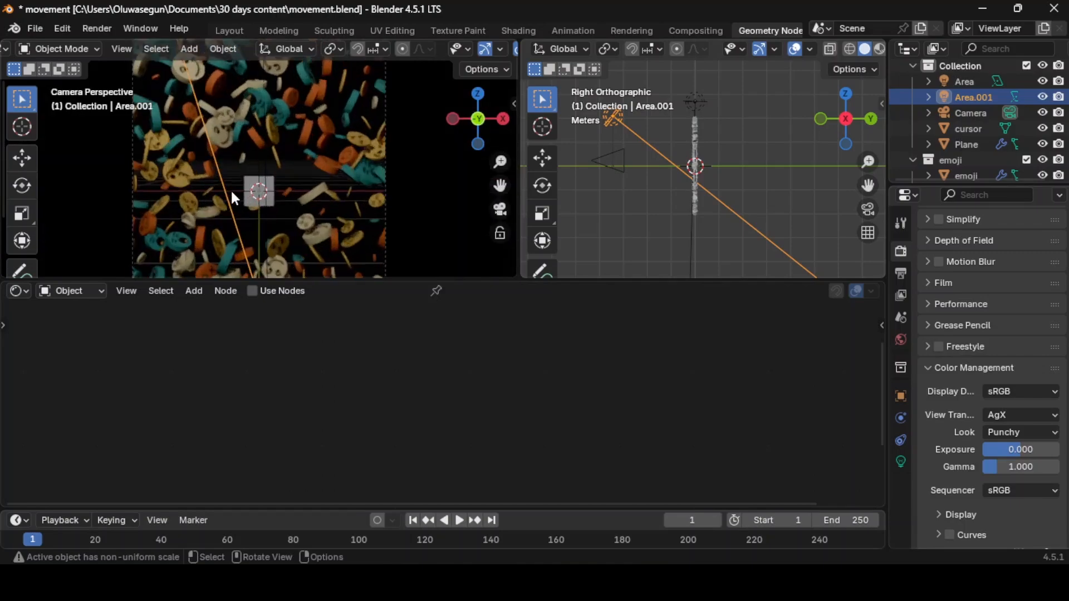
# Create a new material for the cursor plane and name it "cursor".
pyautogui.click(266, 208)
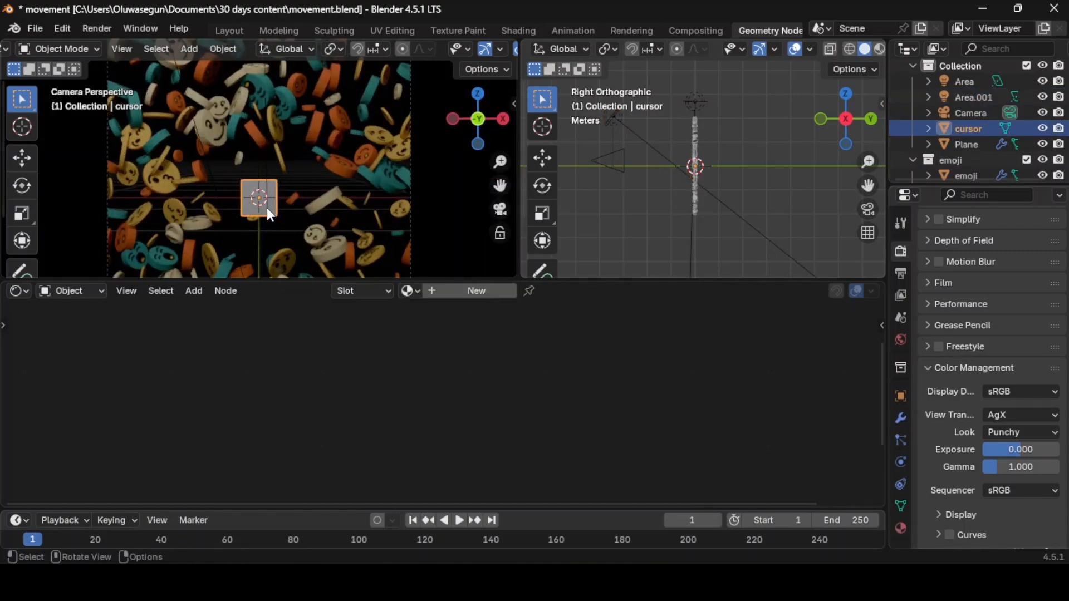
pyautogui.click(443, 291)
pyautogui.click(449, 291)
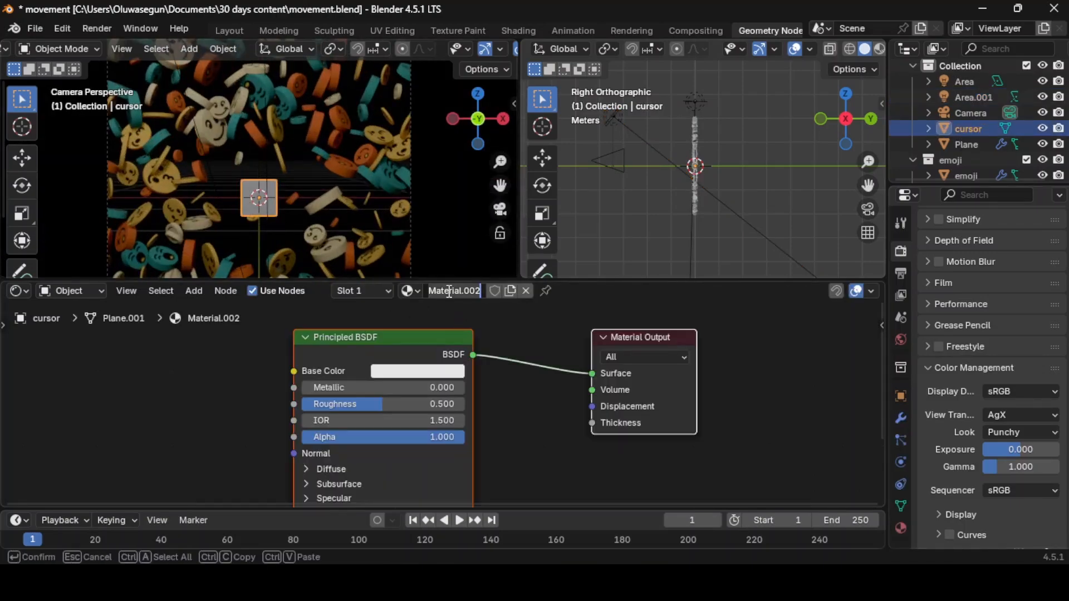
pyautogui.write('cursor')
pyautogui.press('Return')
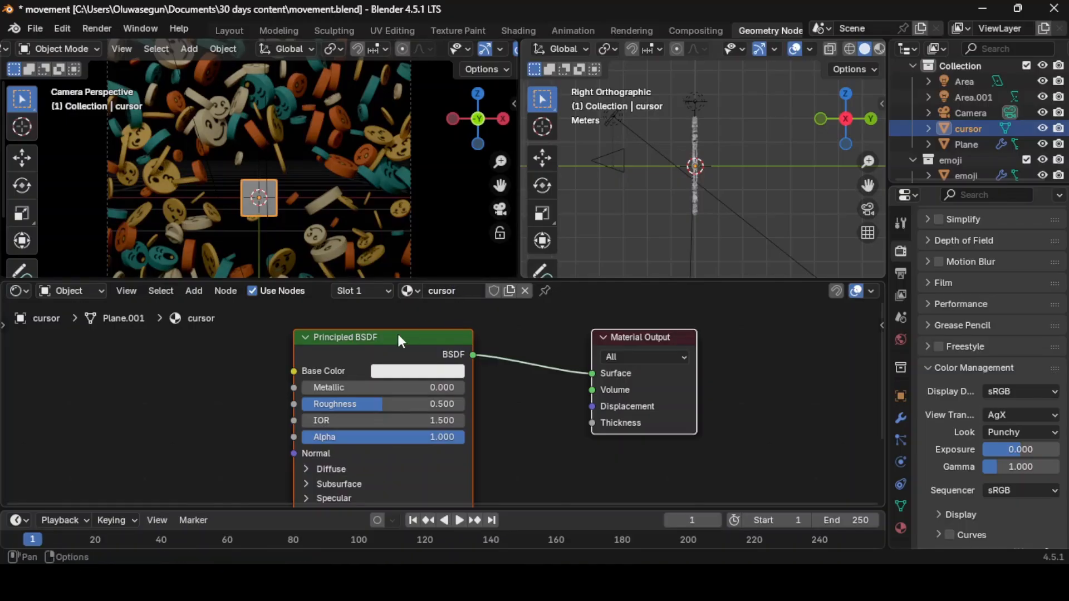
# Add Image Texture, Mapping and Texture Coordinate nodes to the cursor material's Principled BSDF, and open the image file browser.
pyautogui.click(396, 339)
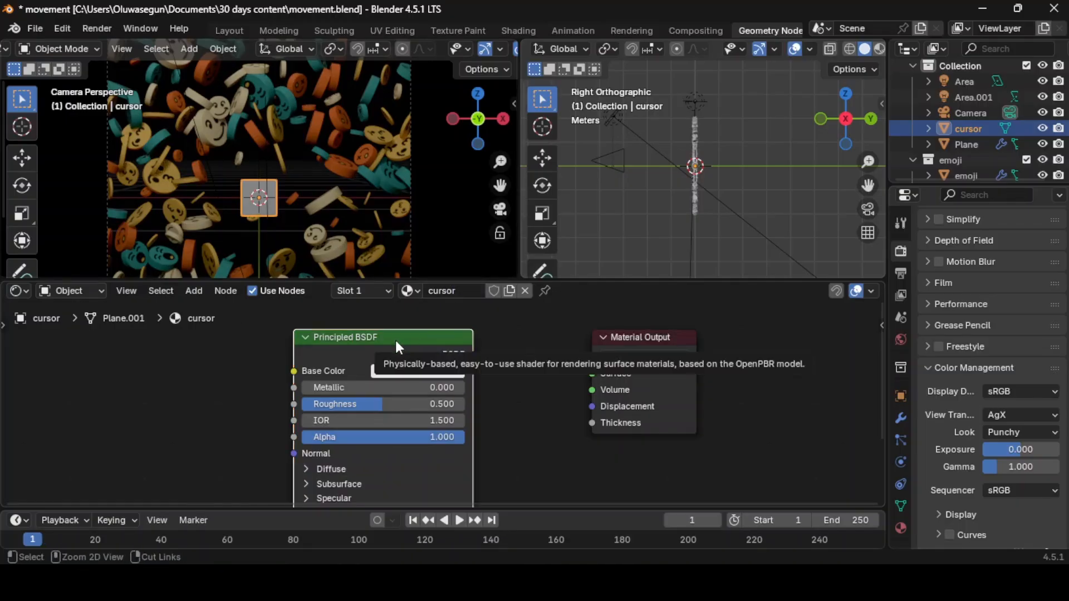
pyautogui.hotkey('ctrl', 't')
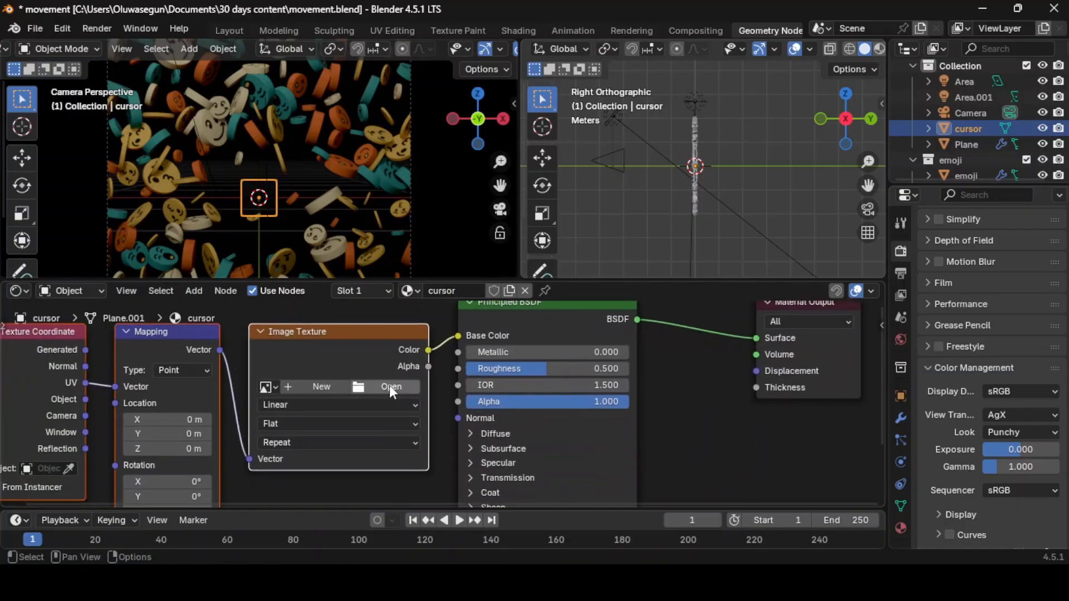
pyautogui.click(390, 386)
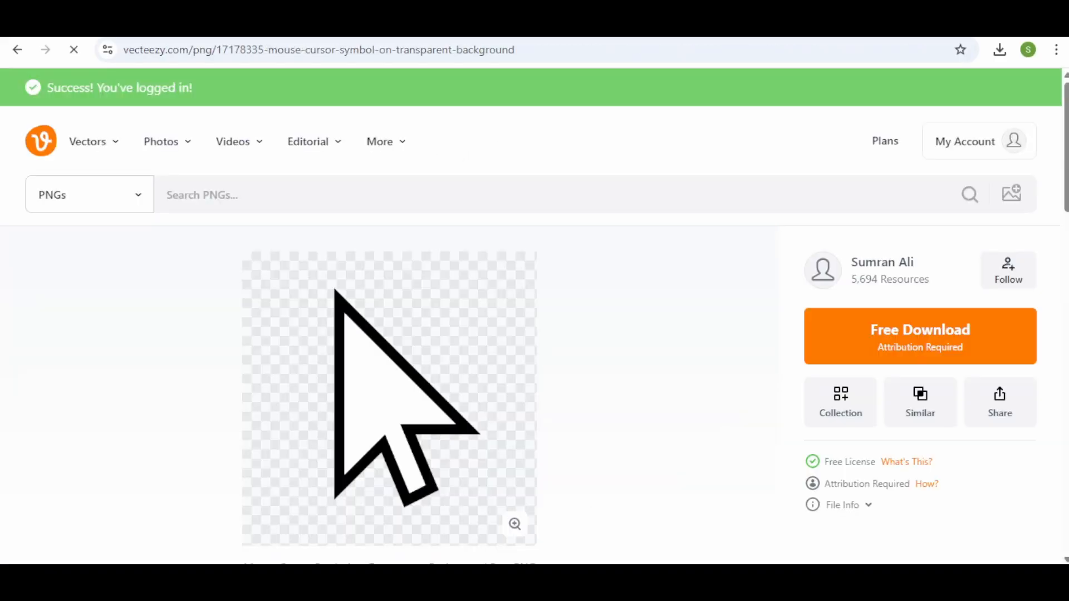
# Switch to the web browser and examine the Vecteezy mouse cursor PNG with transparent background.
pyautogui.scroll(-2, 466, 284)
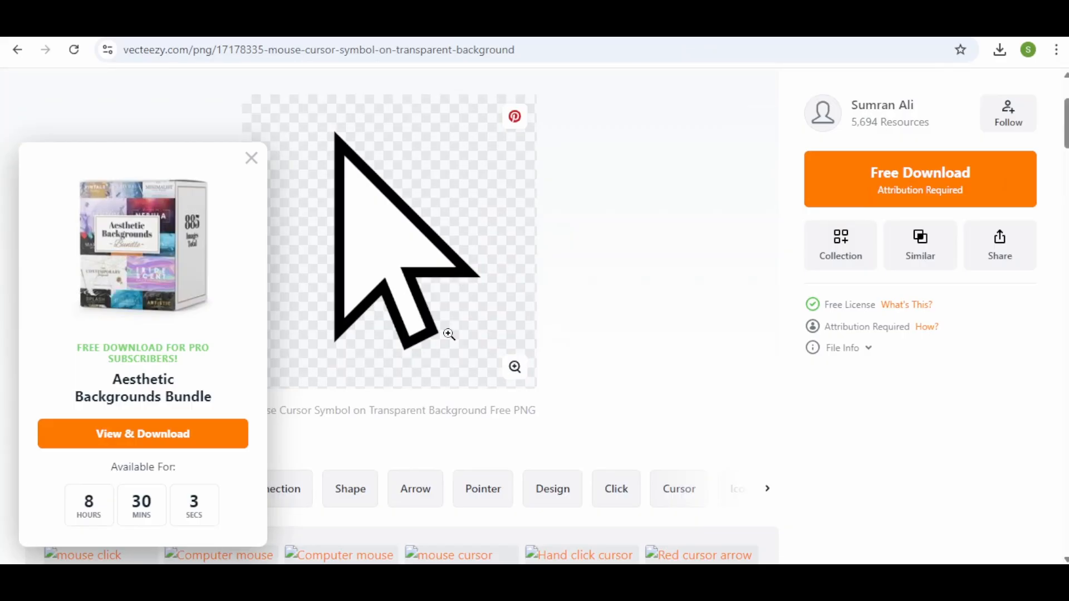
pyautogui.scroll(3, 449, 334)
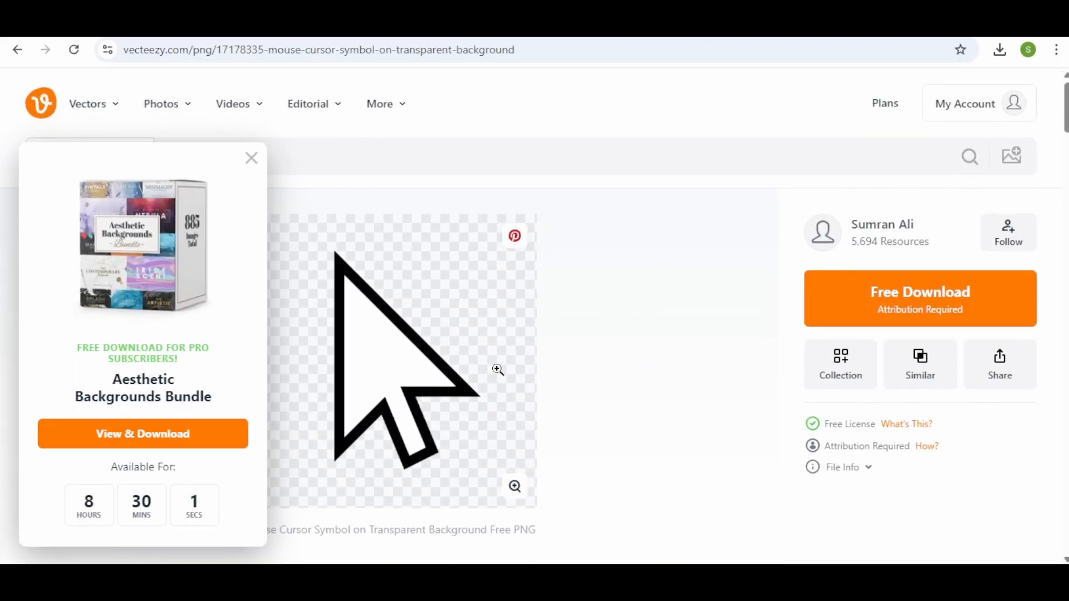
pyautogui.scroll(-2, 497, 369)
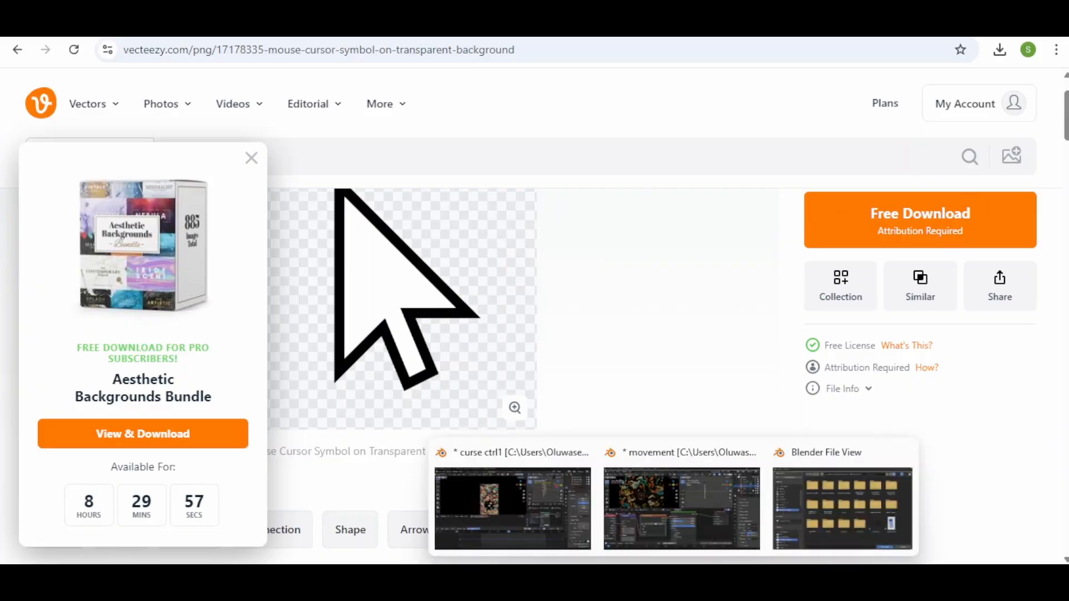
# Return to Blender's file browser and load the Vecteezy mouse cursor PNG from Downloads into the Image Texture node.
pyautogui.click(891, 485)
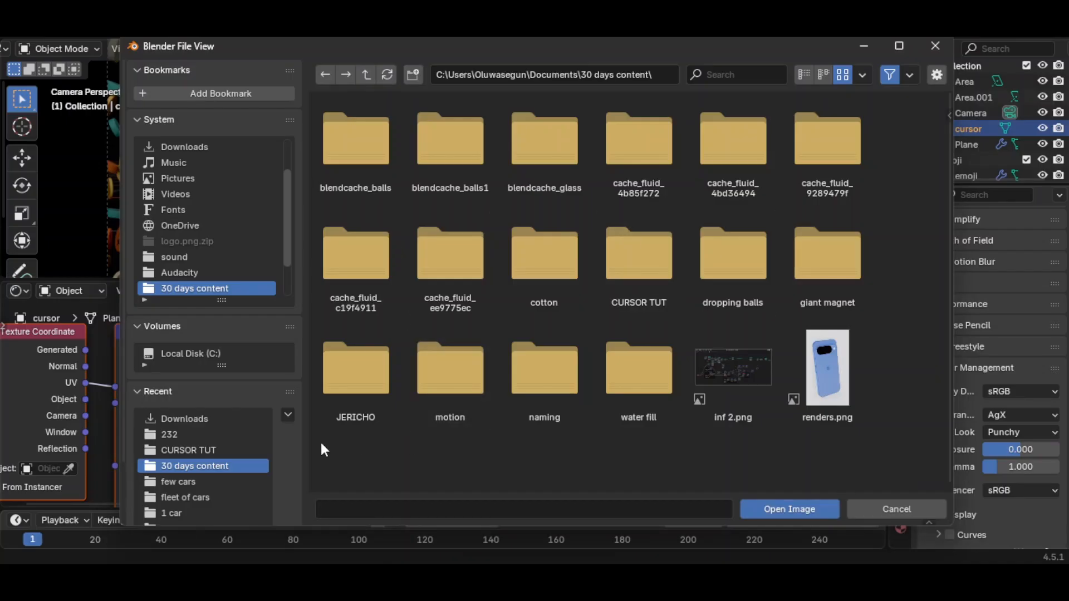
pyautogui.click(215, 421)
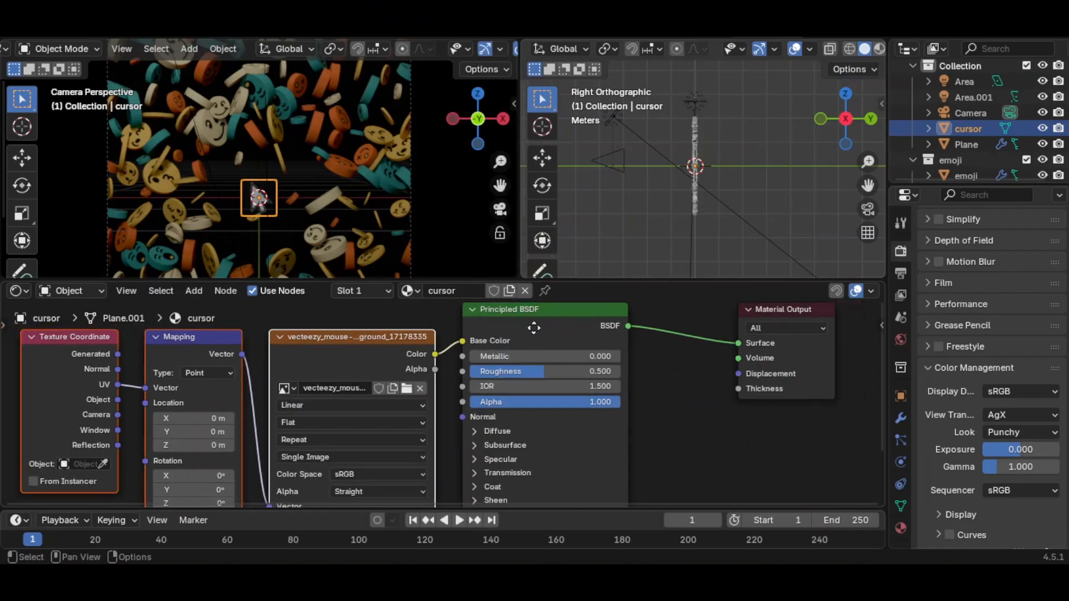
pyautogui.moveTo(533, 327); pyautogui.dragTo(606, 314, button='middle')
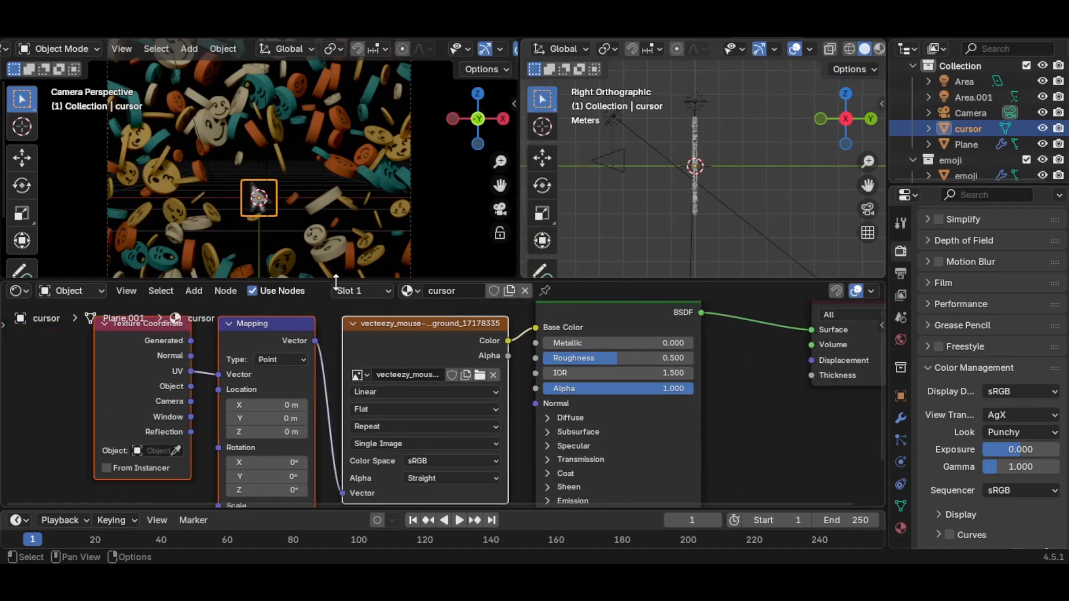
# Reroute the image texture's Color output from Base Color to the Alpha input of the cursor material's Principled BSDF.
pyautogui.click(288, 208)
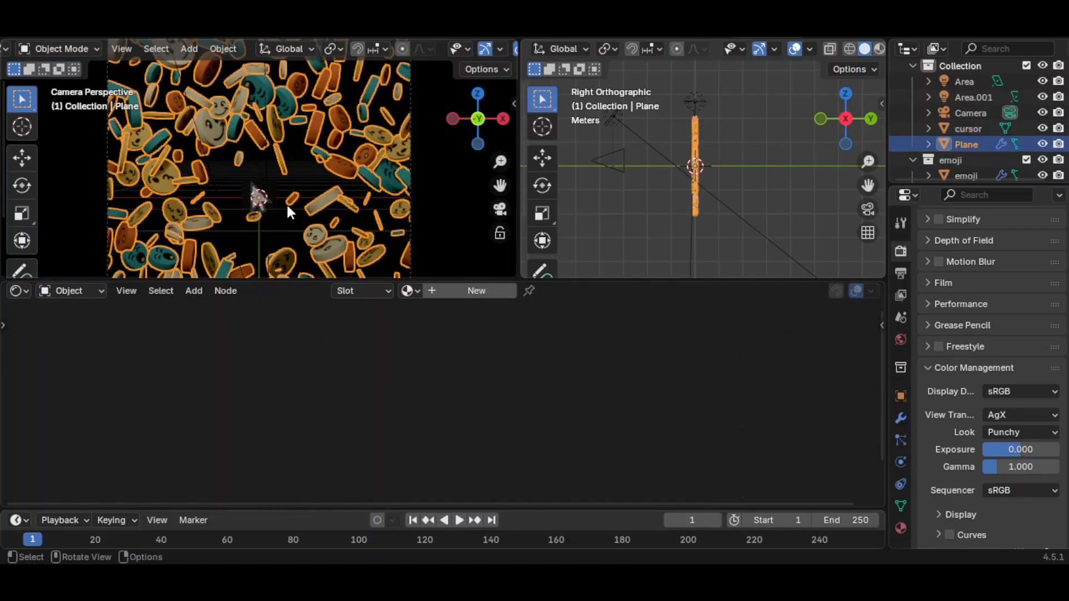
pyautogui.click(251, 186)
pyautogui.moveTo(534, 328); pyautogui.dragTo(512, 365)
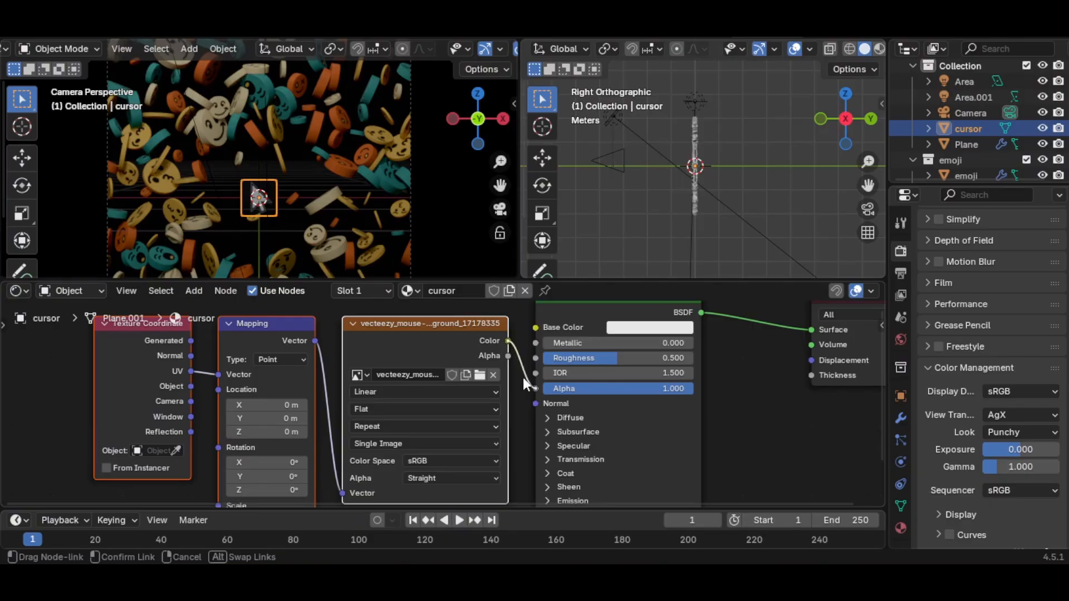
pyautogui.moveTo(509, 367); pyautogui.dragTo(509, 366)
pyautogui.click(320, 198)
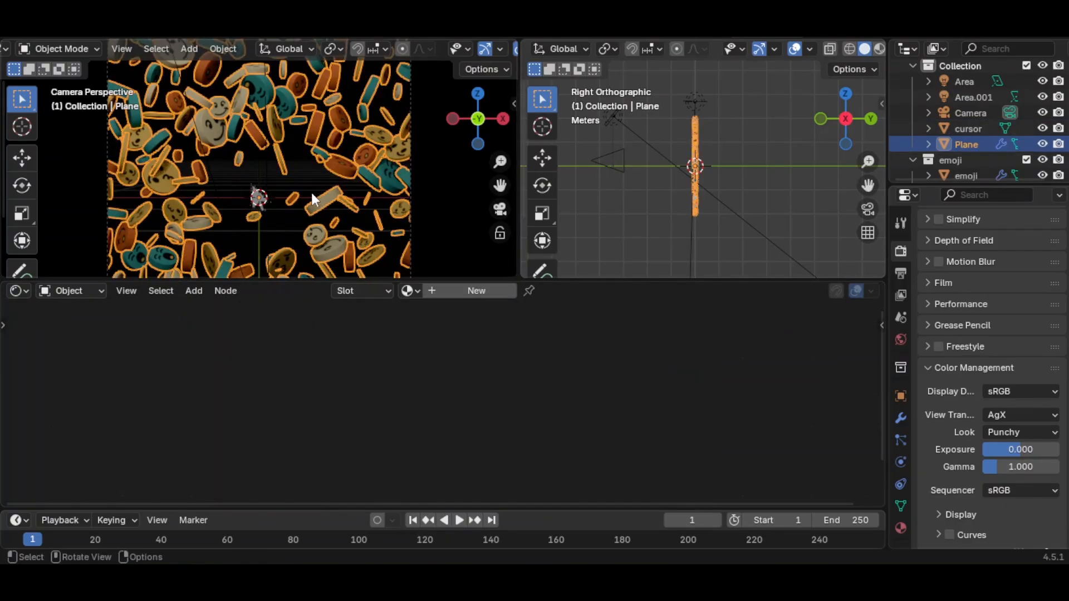
pyautogui.click(262, 197)
pyautogui.click(255, 199)
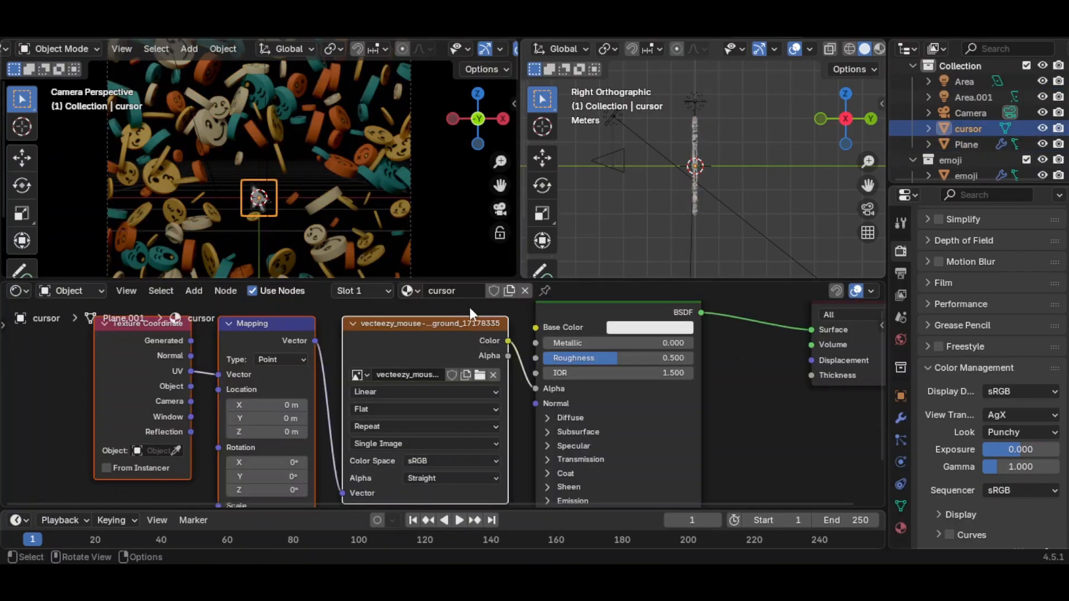
# Expand the Emission settings of the cursor material's Principled BSDF and set the emission strength to 1.
pyautogui.scroll(-1, 557, 368)
pyautogui.moveTo(462, 378); pyautogui.dragTo(448, 285, button='middle')
pyautogui.scroll(2, 558, 437)
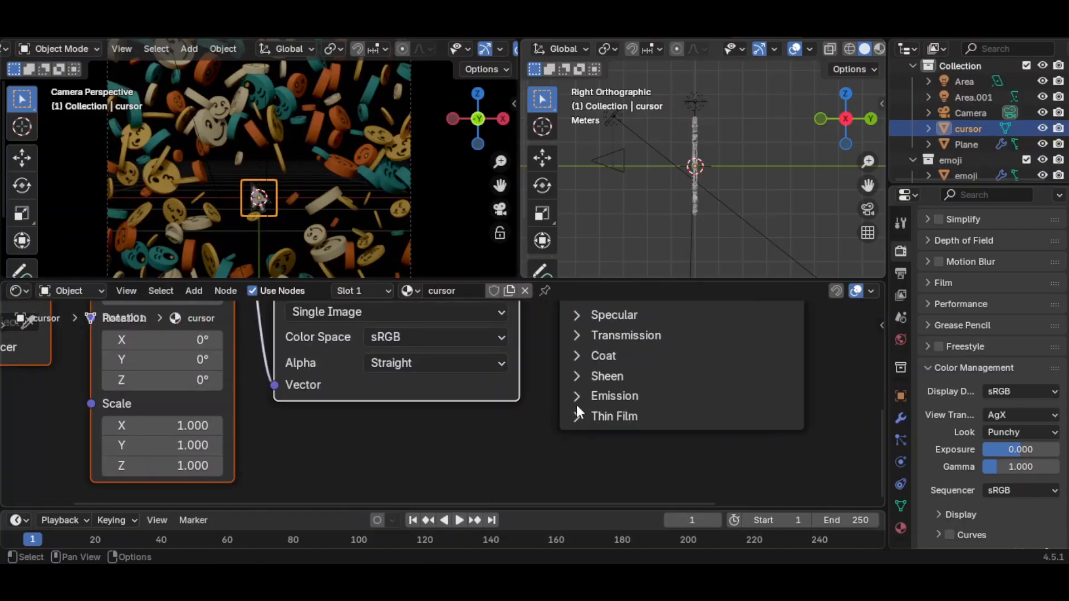
pyautogui.click(581, 396)
pyautogui.click(705, 440)
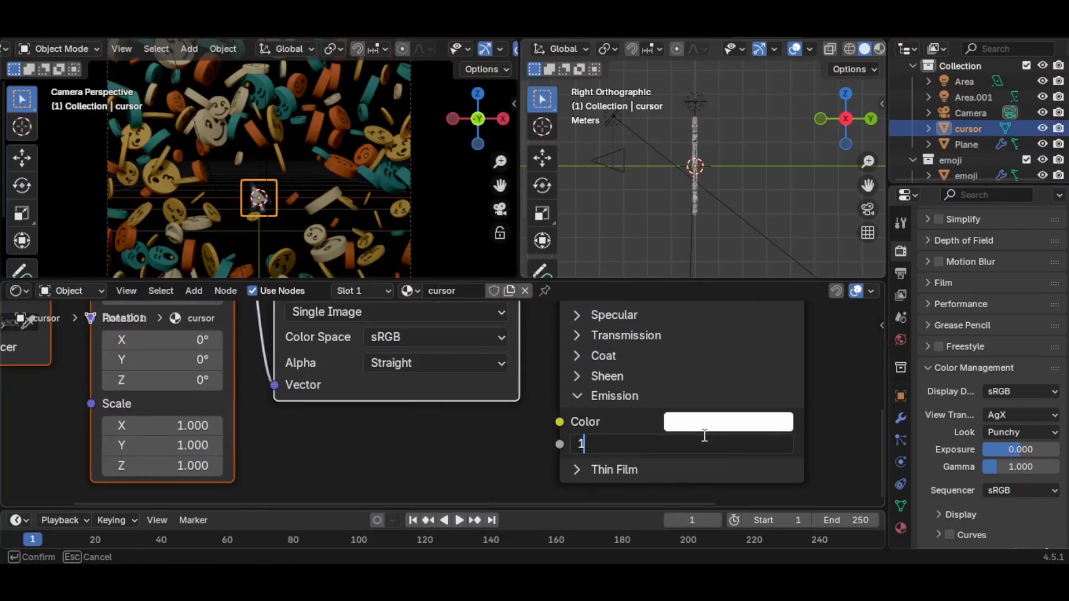
pyautogui.write('1')
pyautogui.press('Return')
pyautogui.scroll(-3, 378, 184)
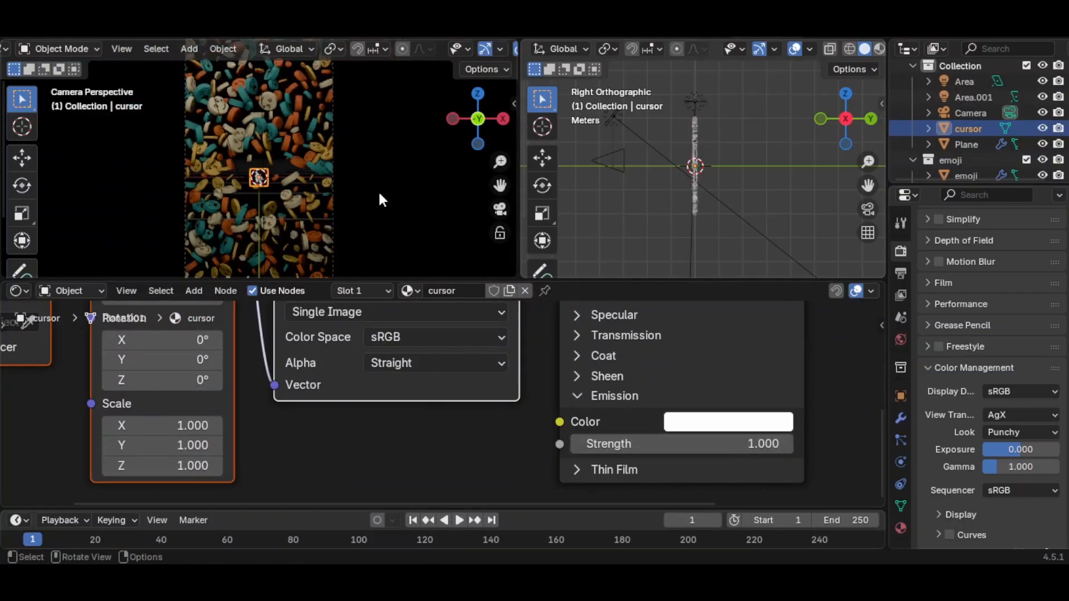
# Select the Area.001 light and frame it in a perspective view.
pyautogui.click(613, 120)
pyautogui.moveTo(837, 112); pyautogui.dragTo(884, 132)
pyautogui.press('KP_Decimal')
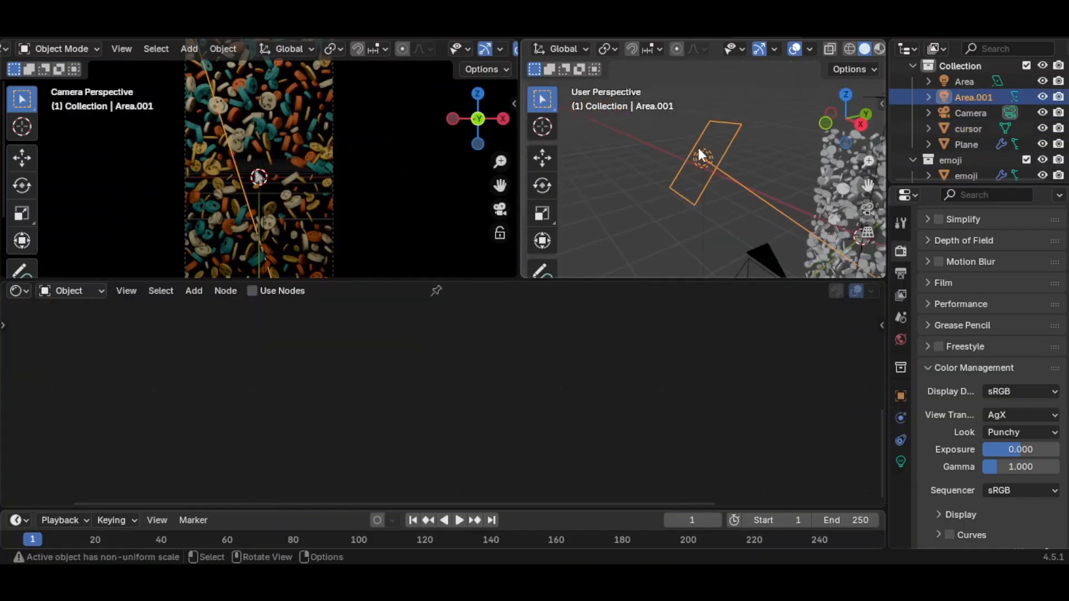
pyautogui.press('s')
pyautogui.press('x')
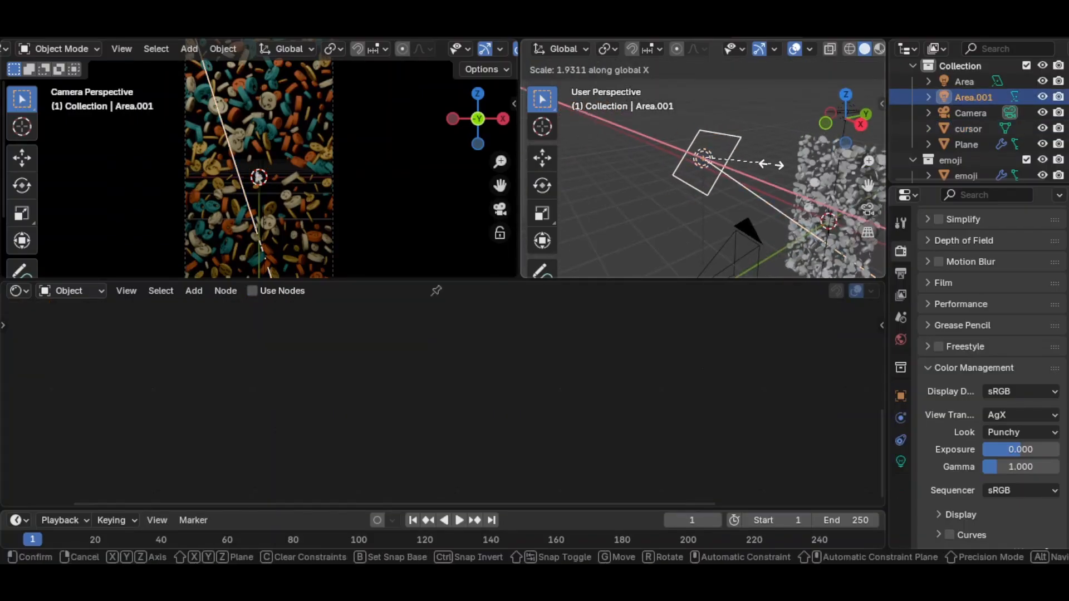
pyautogui.rightClick(769, 163)
# Scale up the Area.001 light uniformly and set its power to 150.
pyautogui.press('s')
pyautogui.click(851, 164)
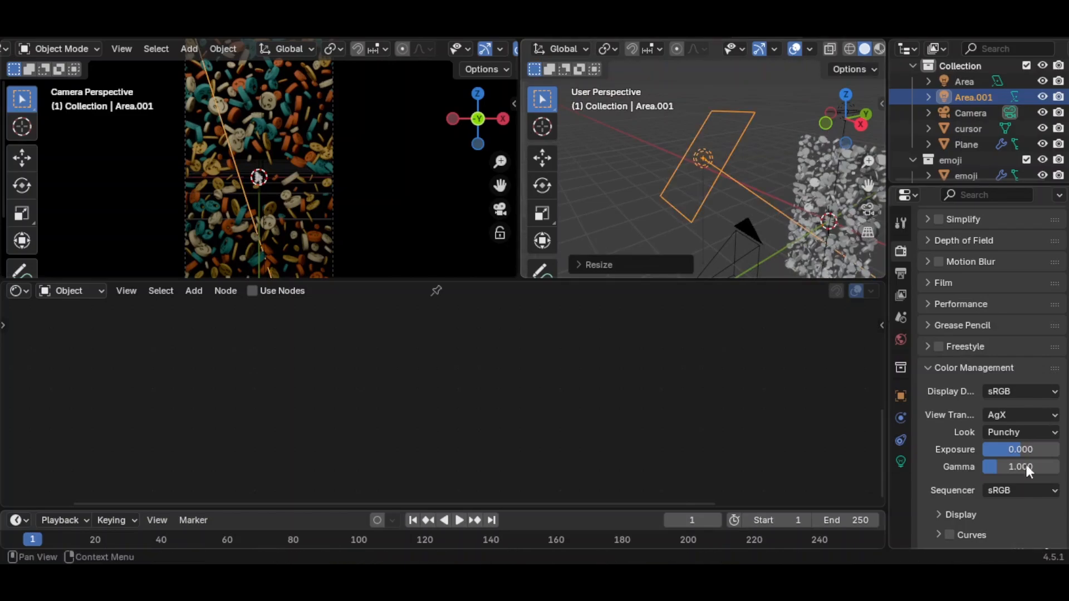
pyautogui.click(902, 460)
pyautogui.click(1016, 336)
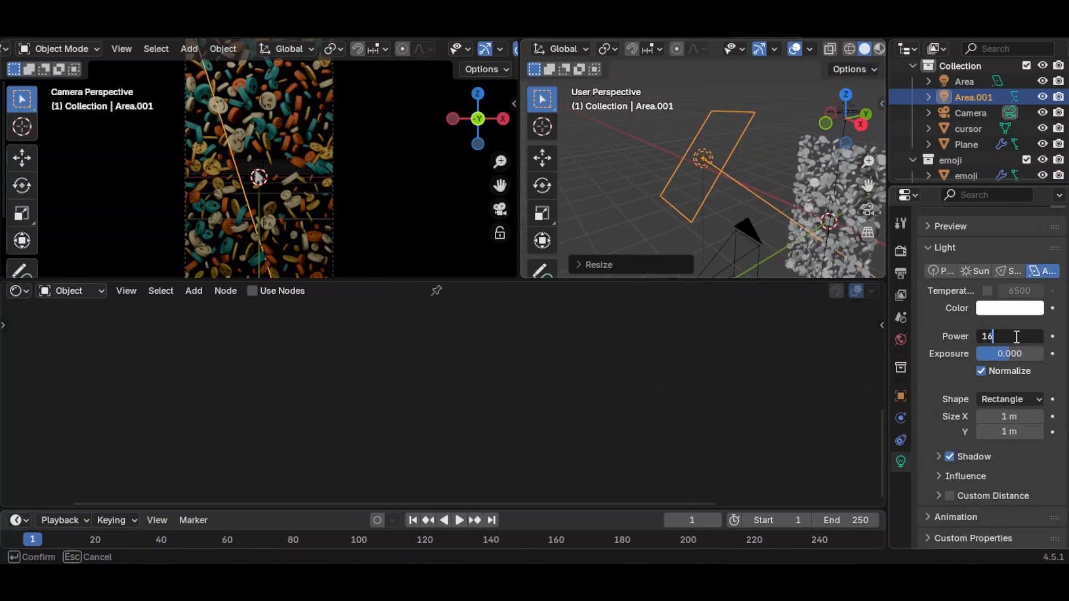
pyautogui.press('Return')
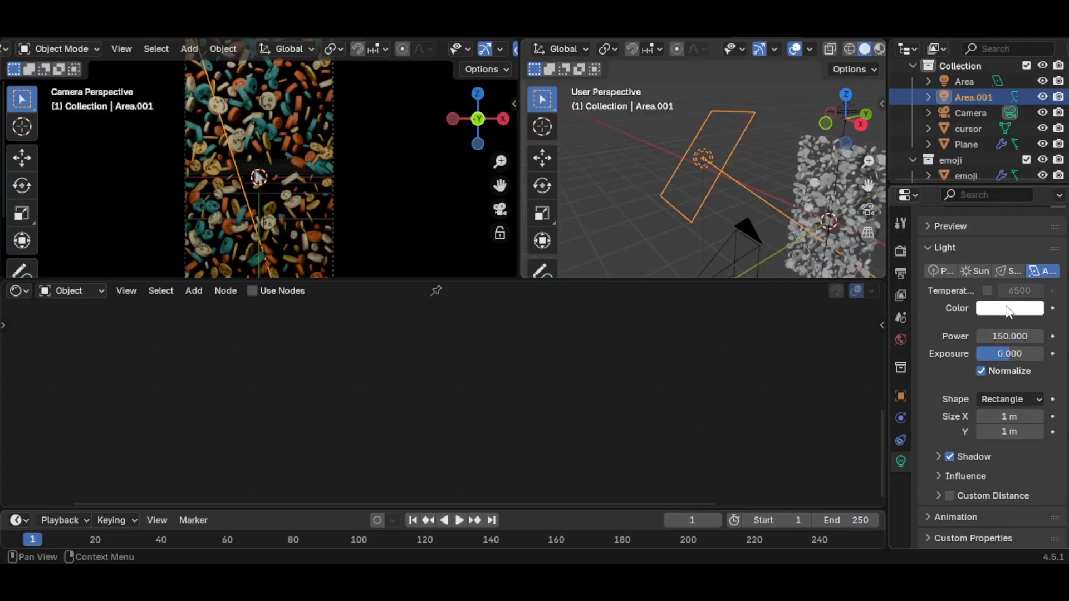
pyautogui.scroll(-3, 368, 157)
pyautogui.scroll(4, 373, 167)
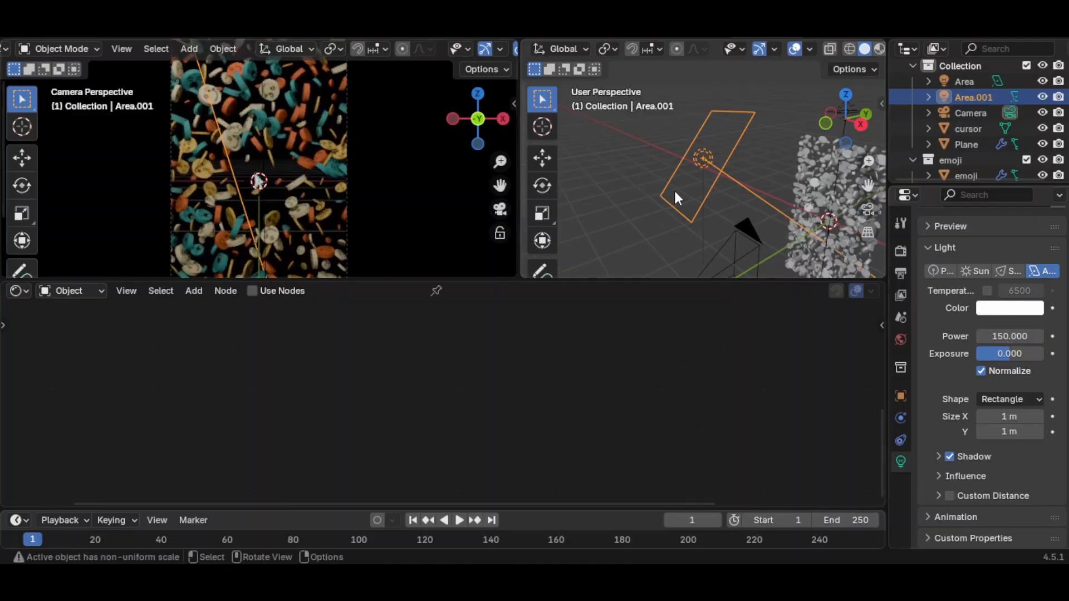
# Select the cursor plane, enlarge the timeline, enable auto keying and insert a keyframe for the plane at frame 1.
pyautogui.scroll(2, 869, 245)
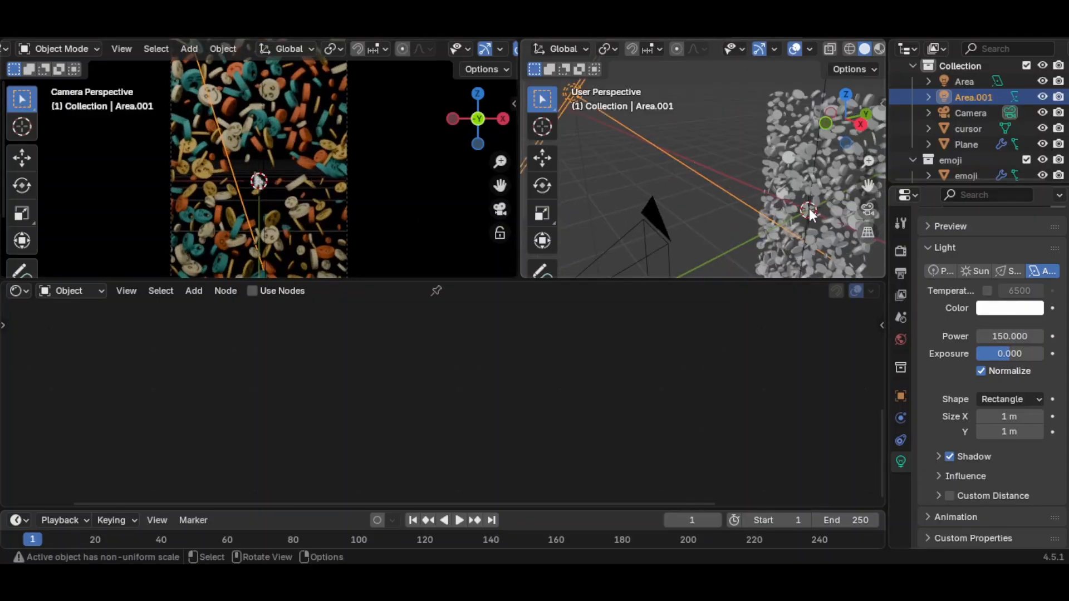
pyautogui.click(810, 208)
pyautogui.click(811, 207)
pyautogui.click(812, 211)
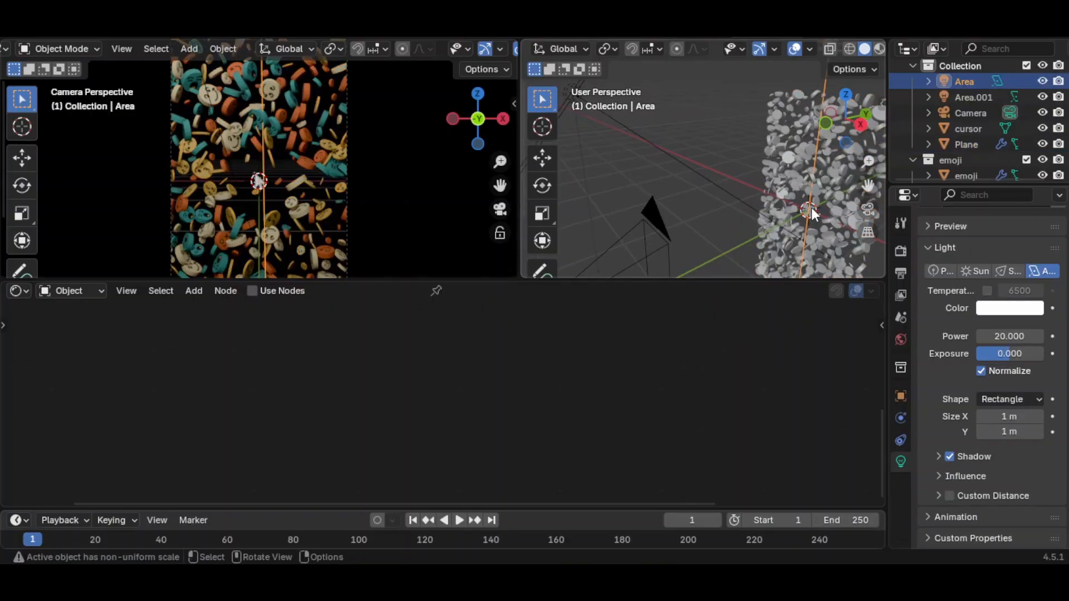
pyautogui.scroll(1, 65, 183)
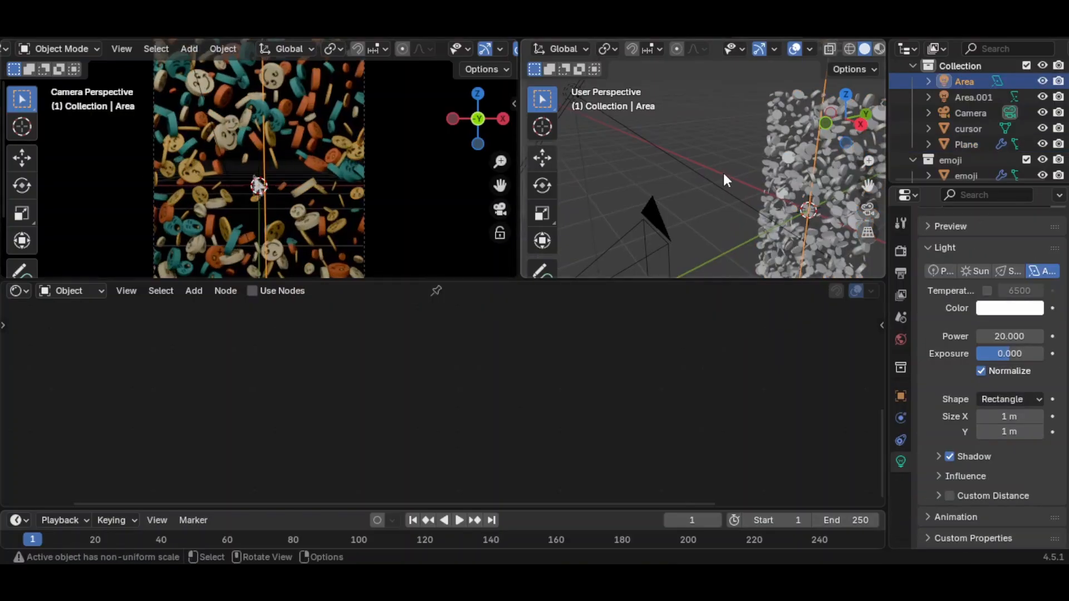
pyautogui.click(813, 210)
pyautogui.click(814, 207)
pyautogui.moveTo(377, 509); pyautogui.dragTo(377, 442)
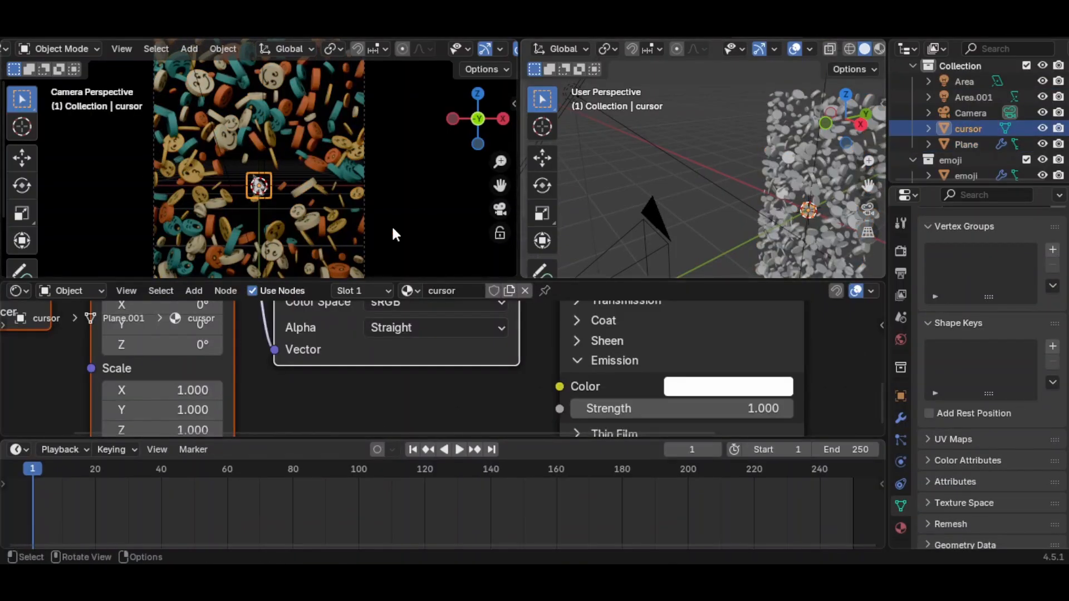
pyautogui.click(378, 450)
pyautogui.press('i')
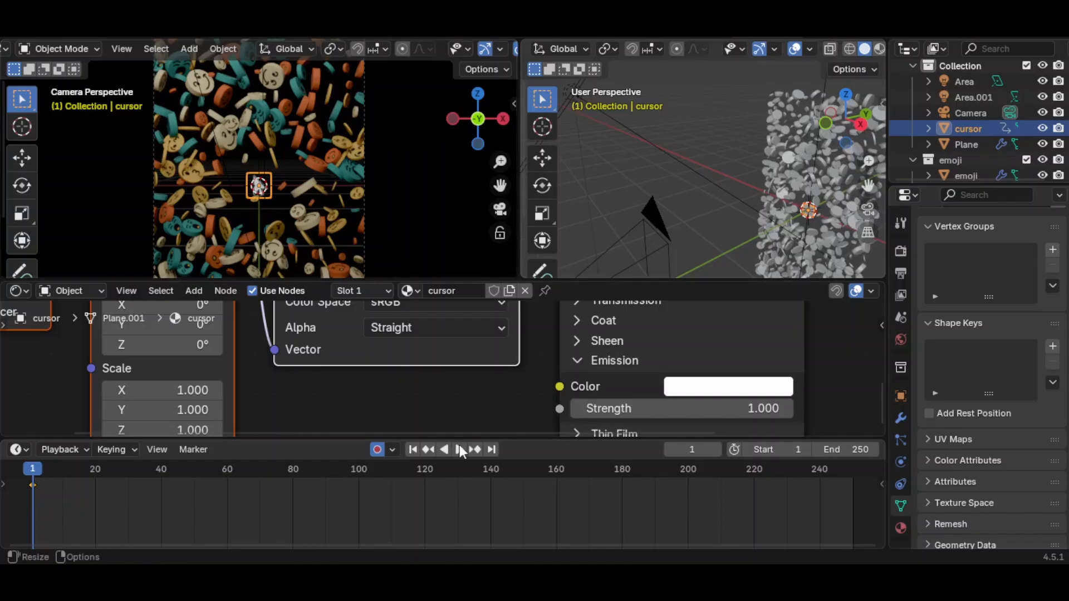
# Set the animation's end frame to 150 and keyframe the cursor plane on that last frame.
pyautogui.click(858, 450)
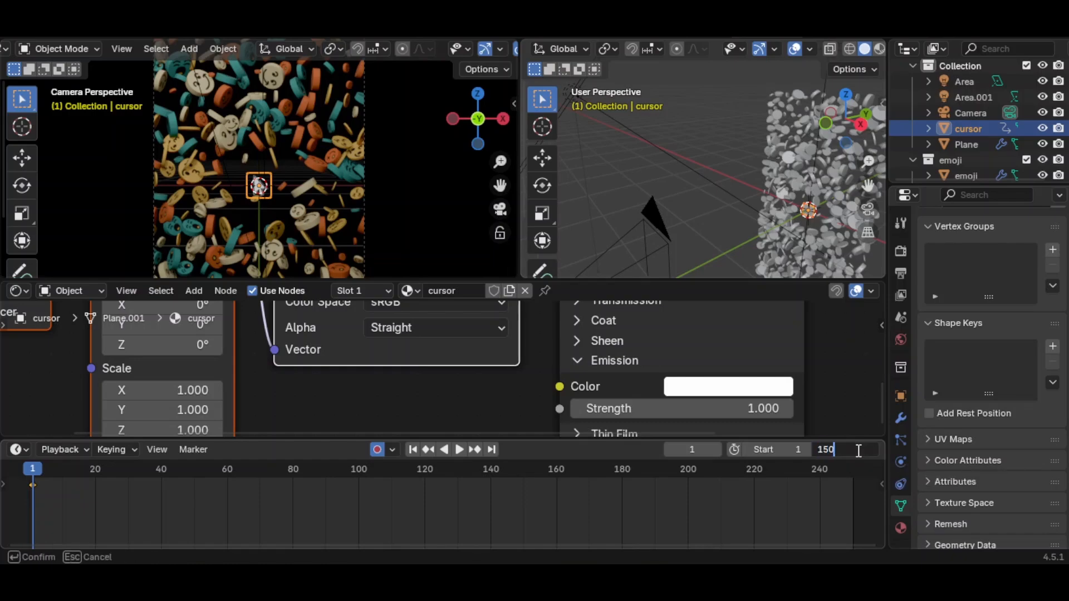
pyautogui.write('150')
pyautogui.press('Return')
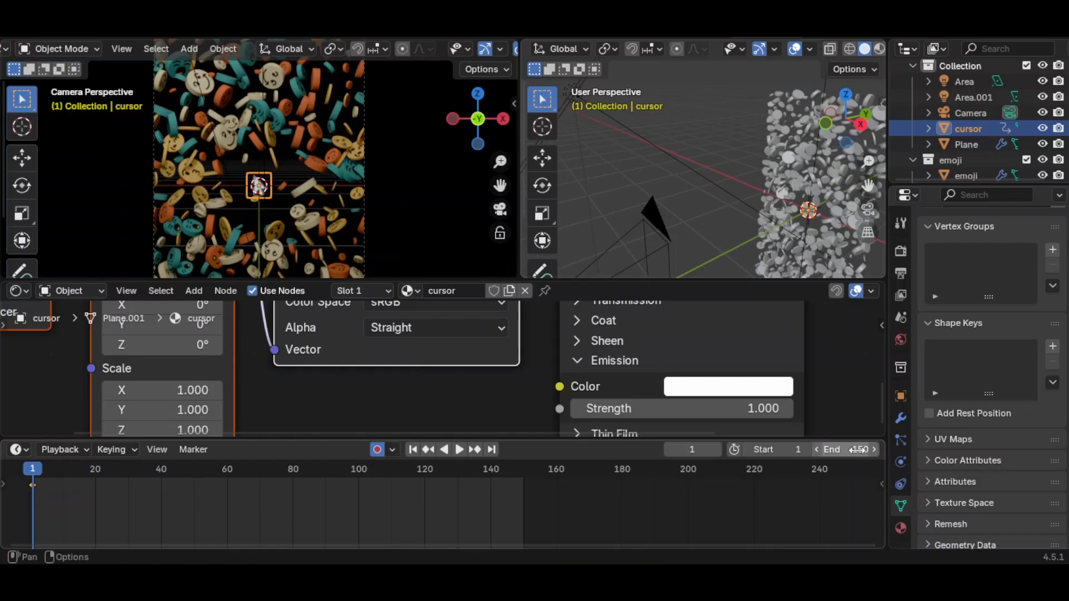
pyautogui.press('KP_Decimal')
pyautogui.scroll(-2, 691, 505)
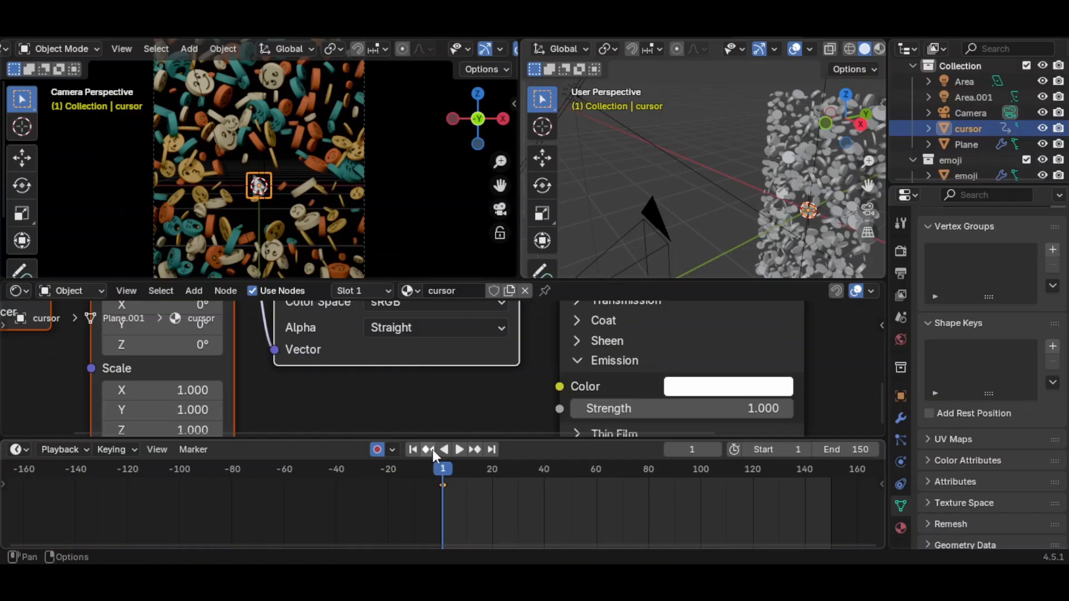
pyautogui.click(492, 449)
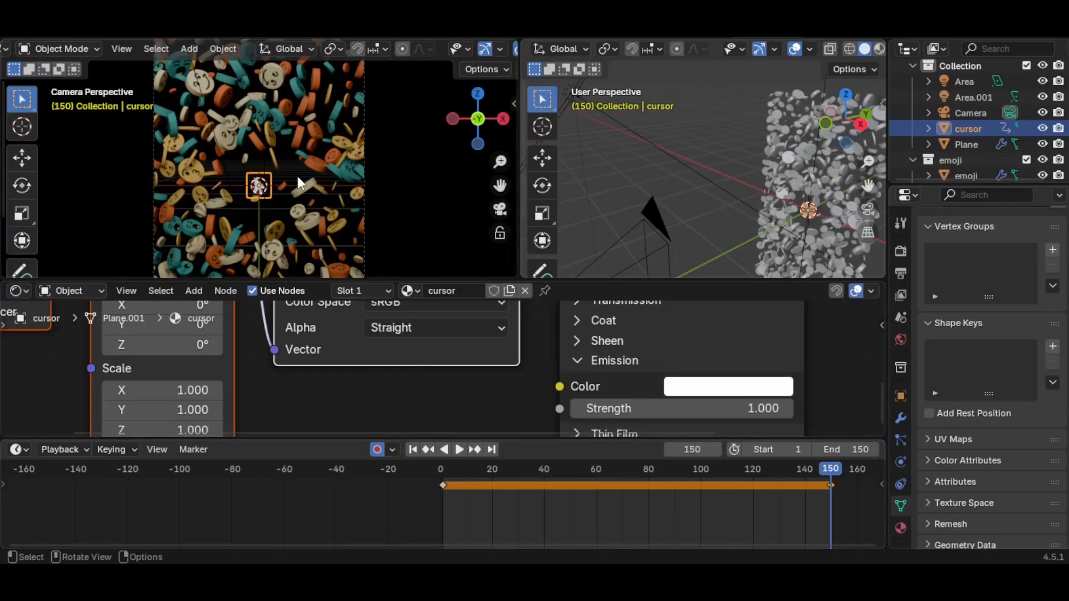
# Play the animation from frame 1 and move the cursor plane around the scatter so auto keying records its motion.
pyautogui.click(413, 450)
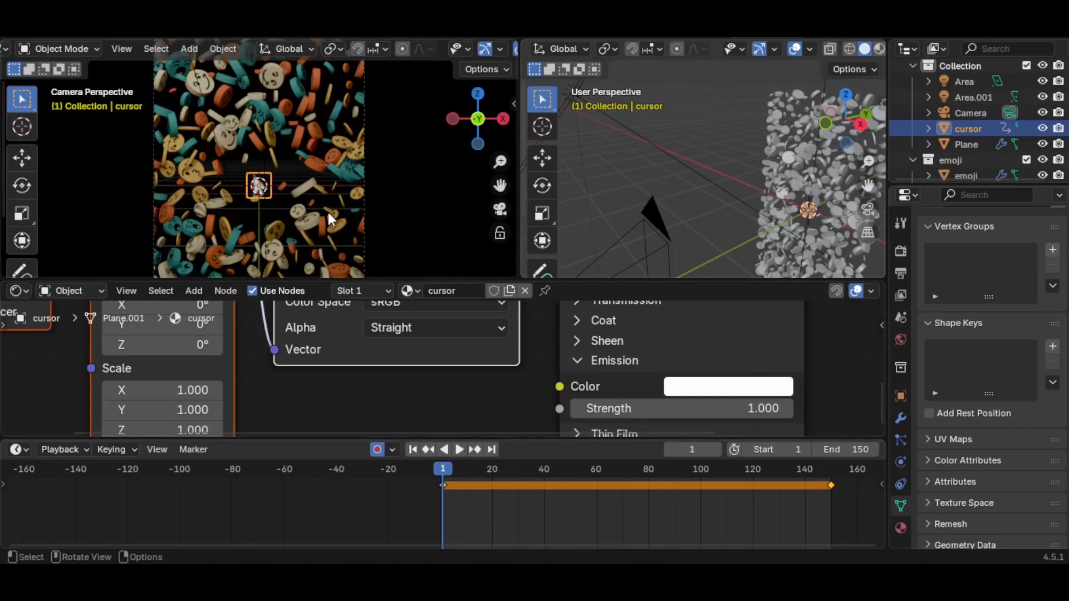
pyautogui.scroll(-2, 329, 217)
pyautogui.press('space')
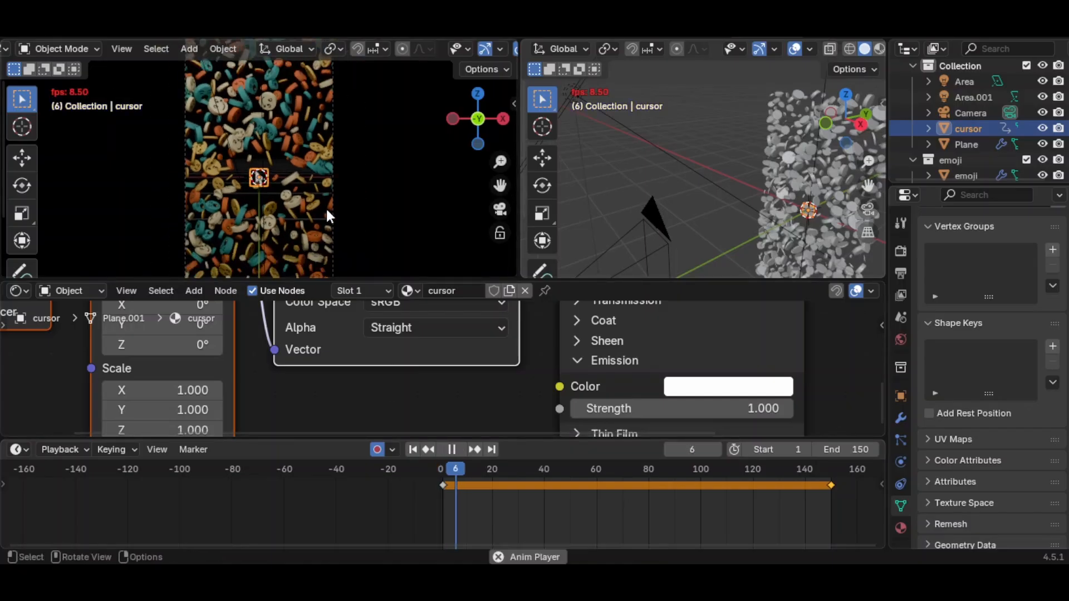
pyautogui.press('g')
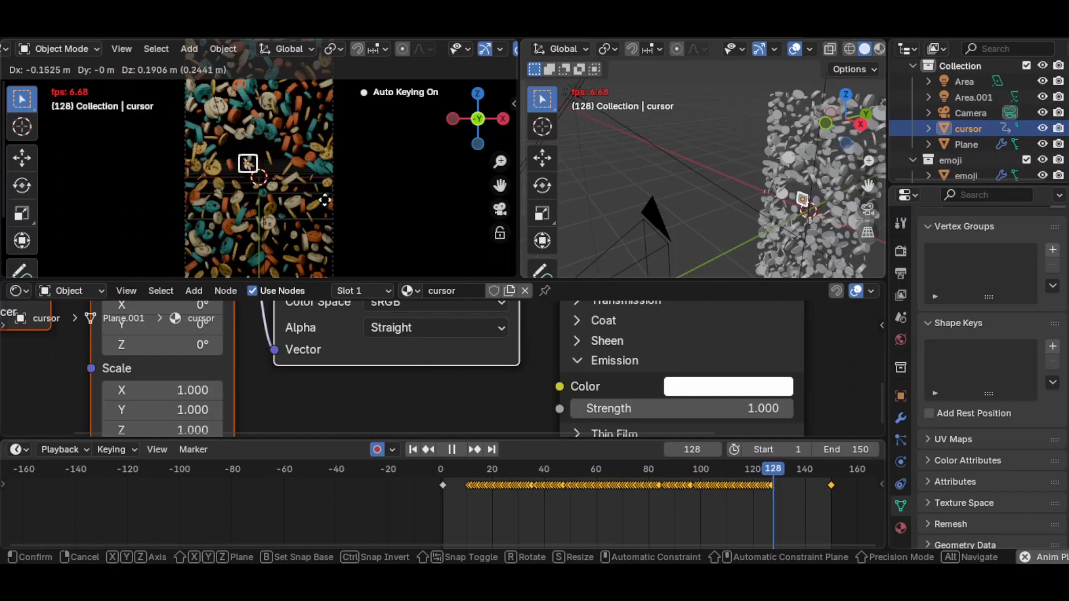
pyautogui.click(285, 242)
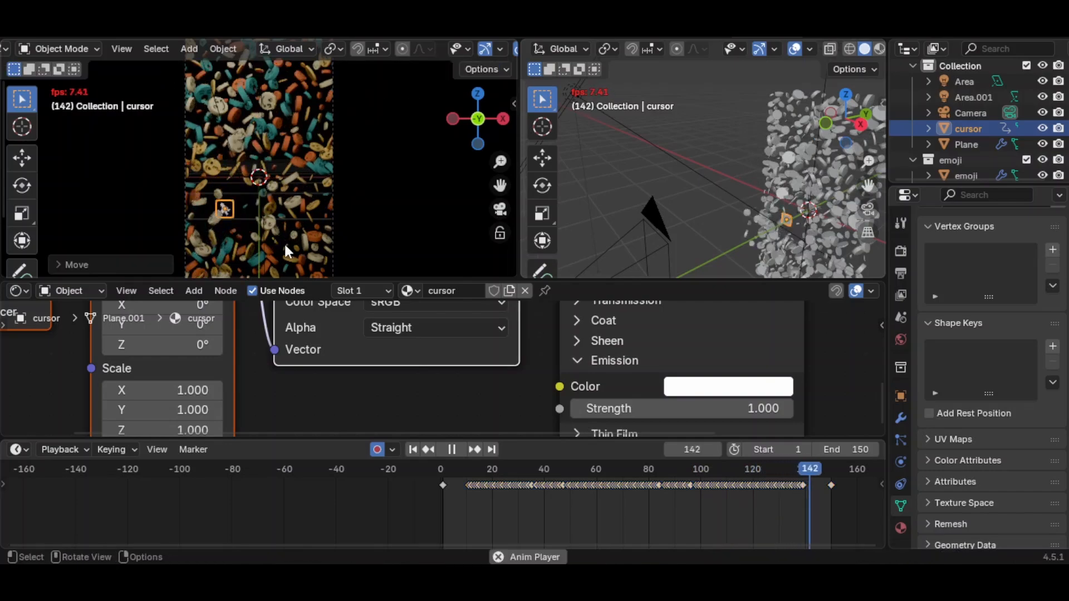
pyautogui.press('space')
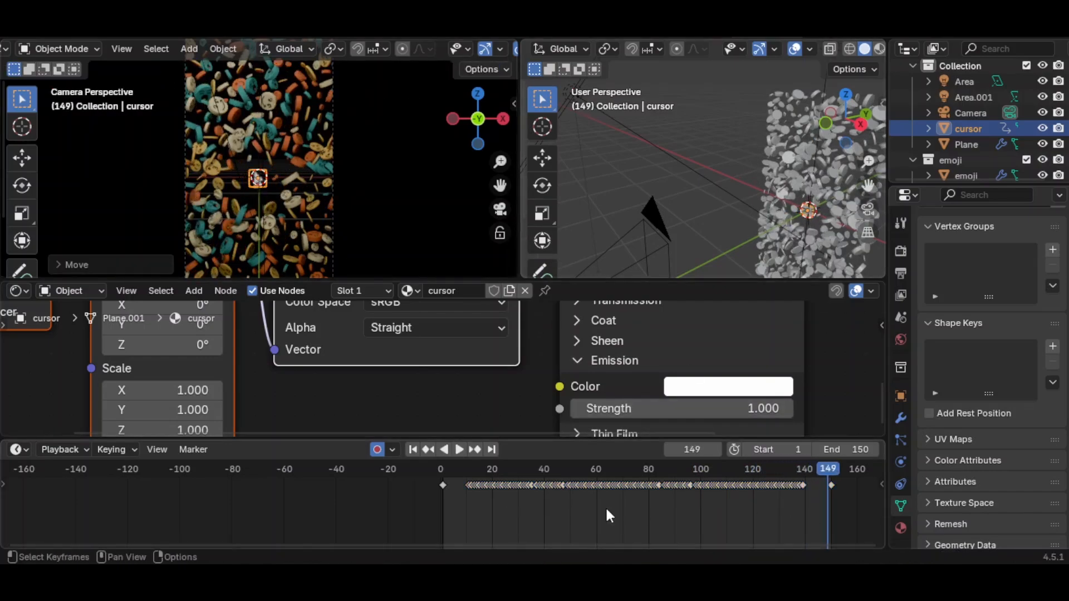
# Select all of the cursor plane's recorded keyframes and switch the timeline to the Graph Editor.
pyautogui.scroll(-2, 606, 506)
pyautogui.moveTo(497, 439); pyautogui.dragTo(497, 402)
pyautogui.press('Home')
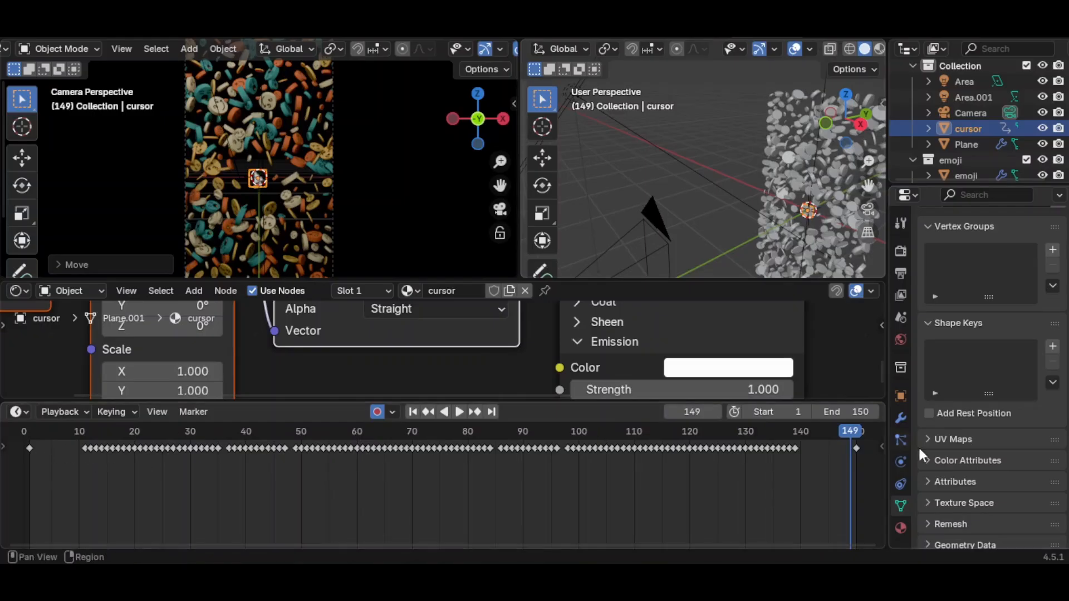
pyautogui.scroll(-2, 820, 445)
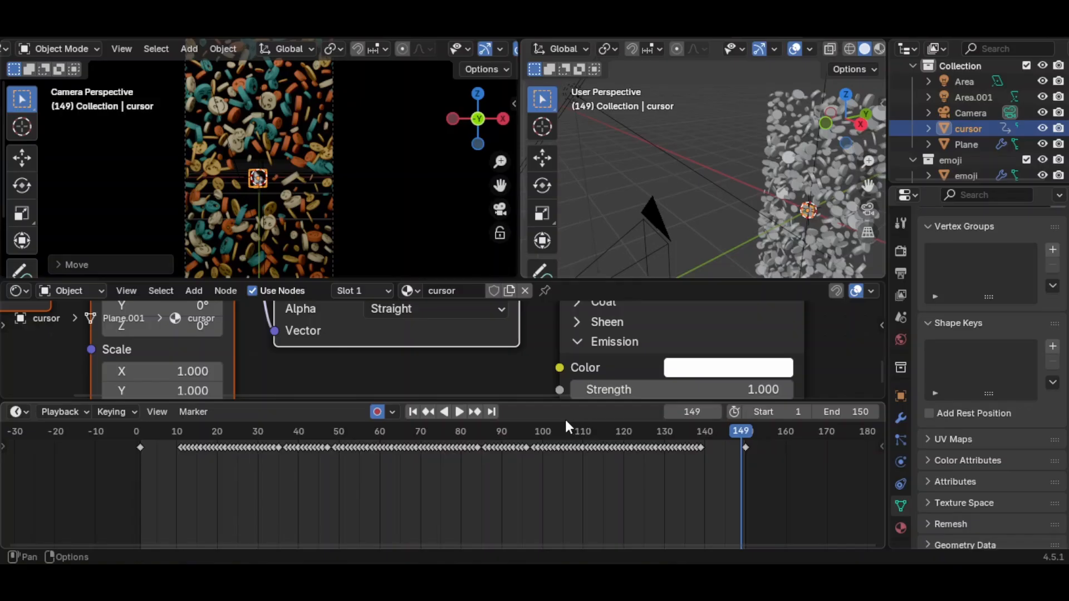
pyautogui.press('a')
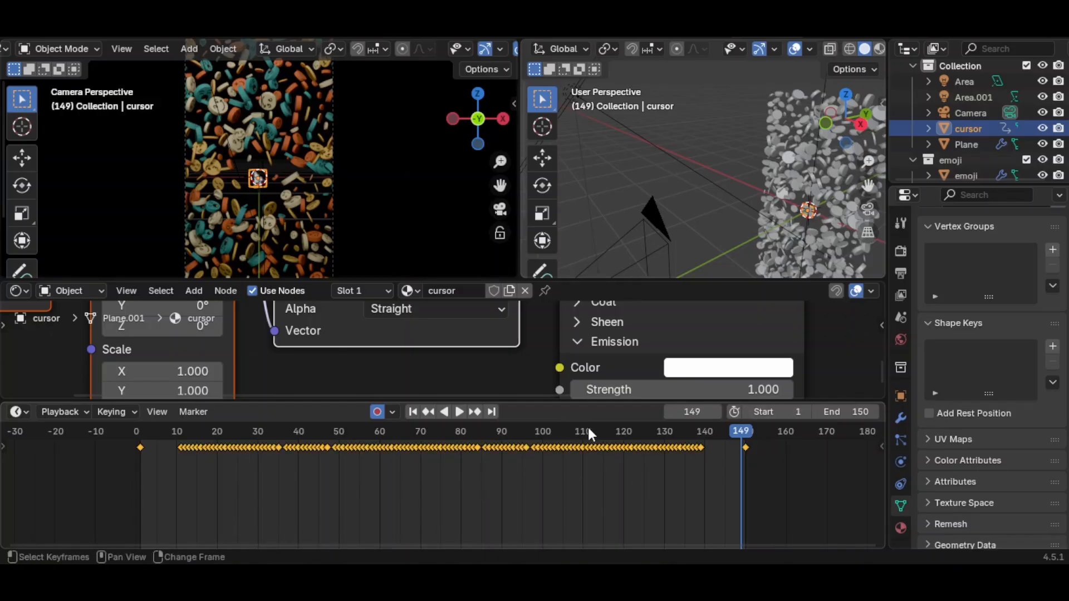
pyautogui.hotkey('ctrl', 'Tab')
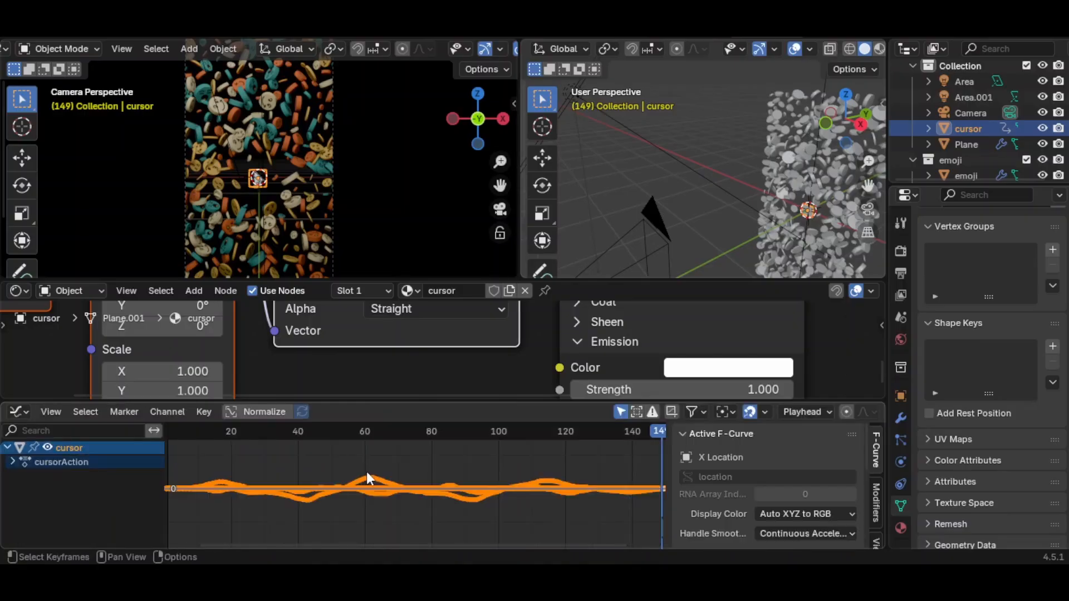
# Enlarge the Graph Editor, hide its sidebar, normalize the cursor's F-curves and frame them all.
pyautogui.press('Home')
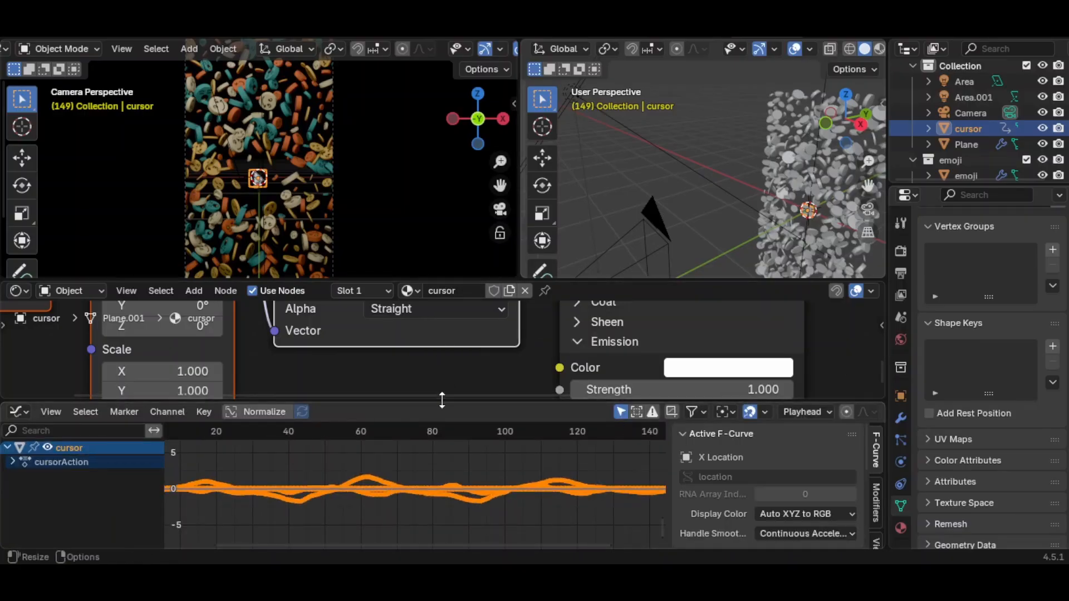
pyautogui.moveTo(440, 399); pyautogui.dragTo(439, 301)
pyautogui.press('n')
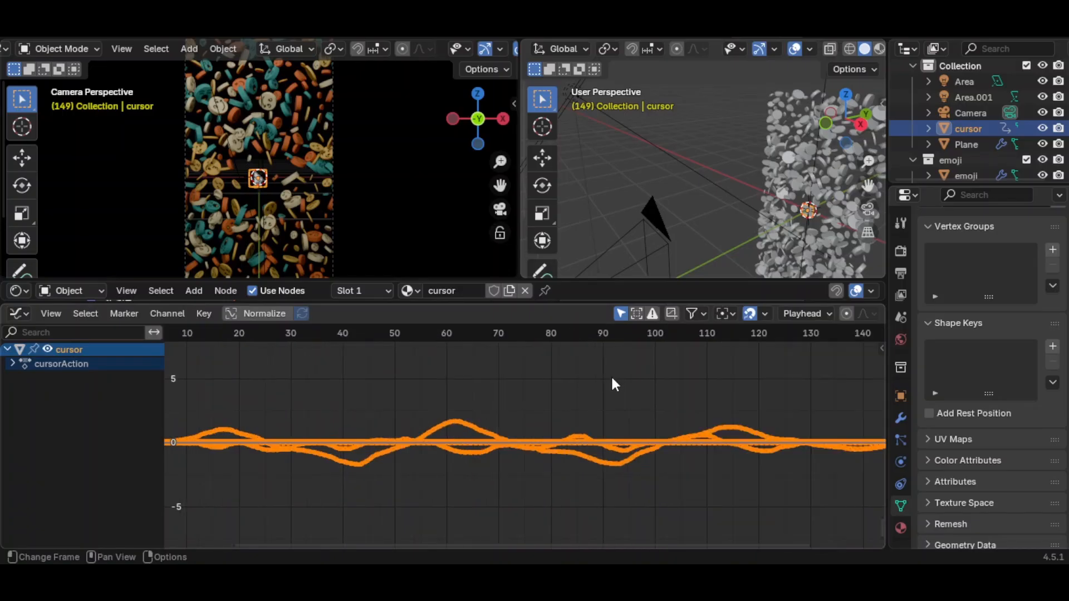
pyautogui.scroll(-4, 596, 390)
pyautogui.press('Home')
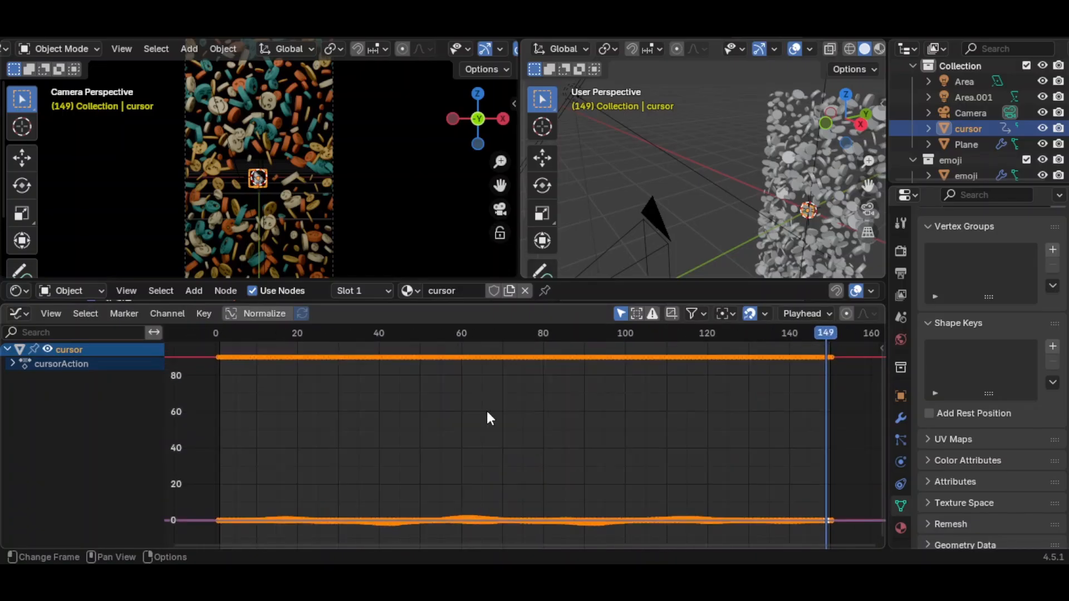
pyautogui.click(281, 314)
pyautogui.press('Home')
pyautogui.press('Home')
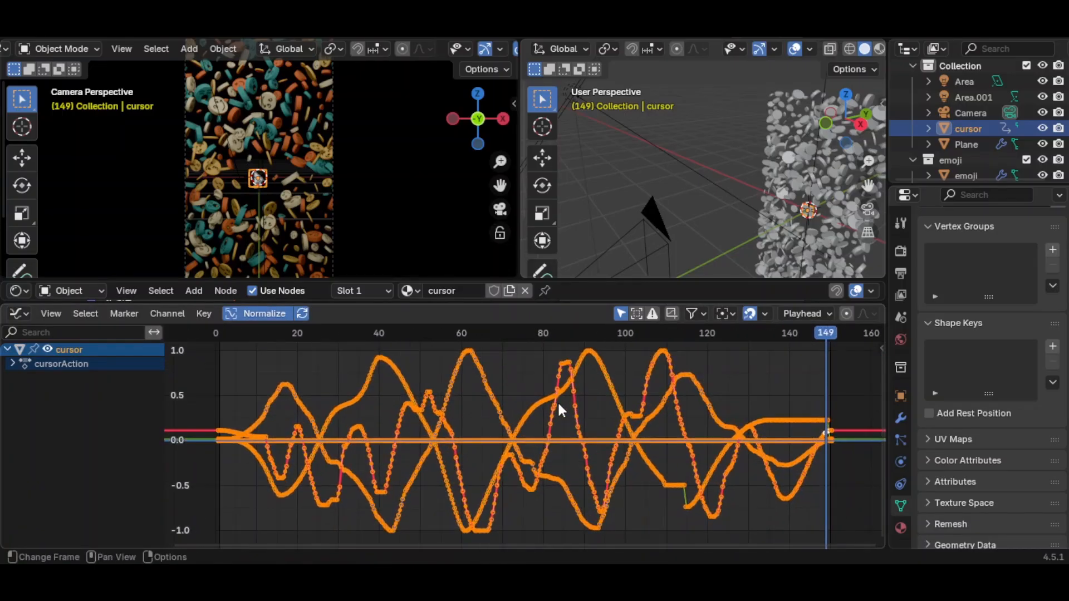
# Preview the recorded animation and apply Gaussian smoothing at a 100% factor to all of the cursor's selected keyframes.
pyautogui.press('space')
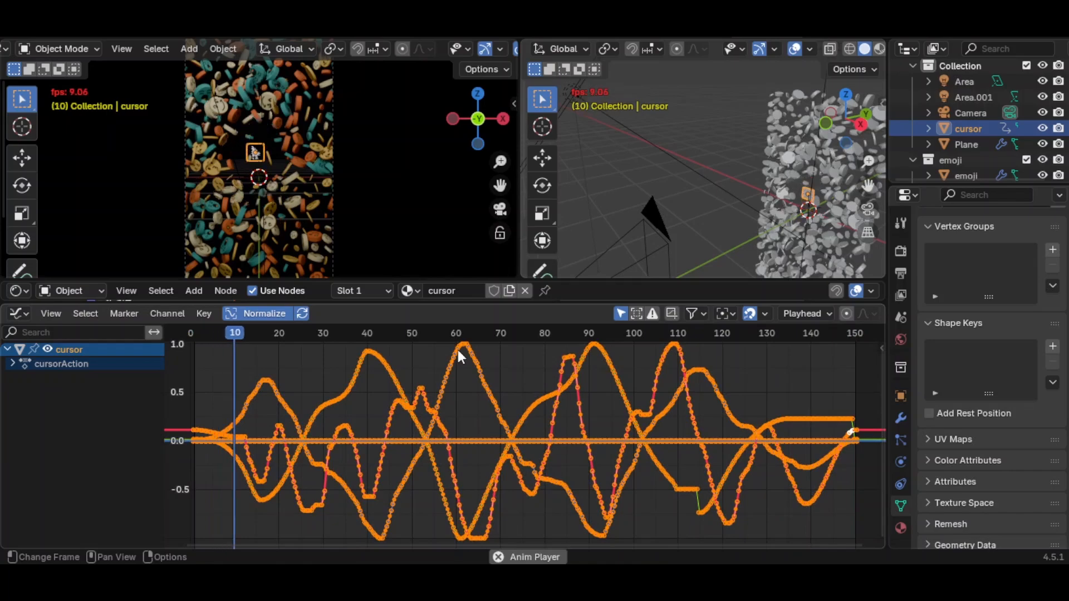
pyautogui.press('space')
pyautogui.click(204, 314)
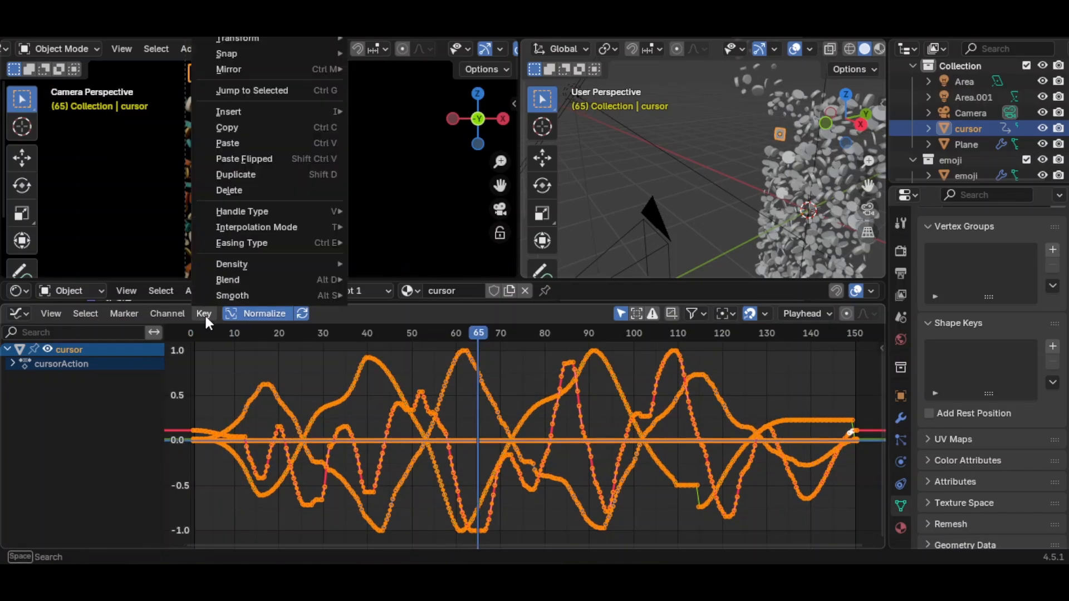
pyautogui.moveTo(239, 278)
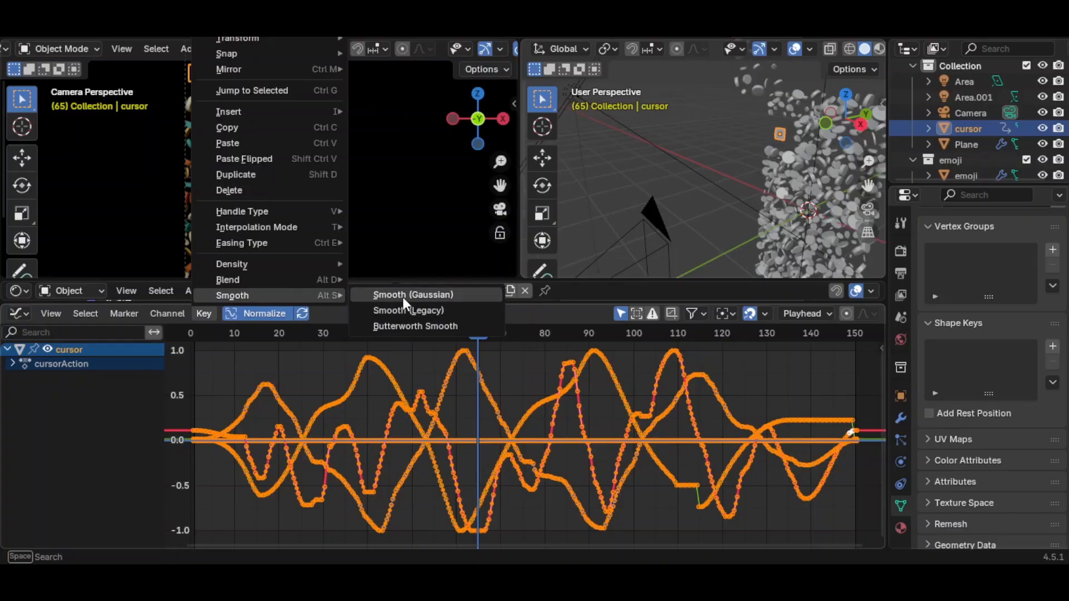
pyautogui.click(403, 297)
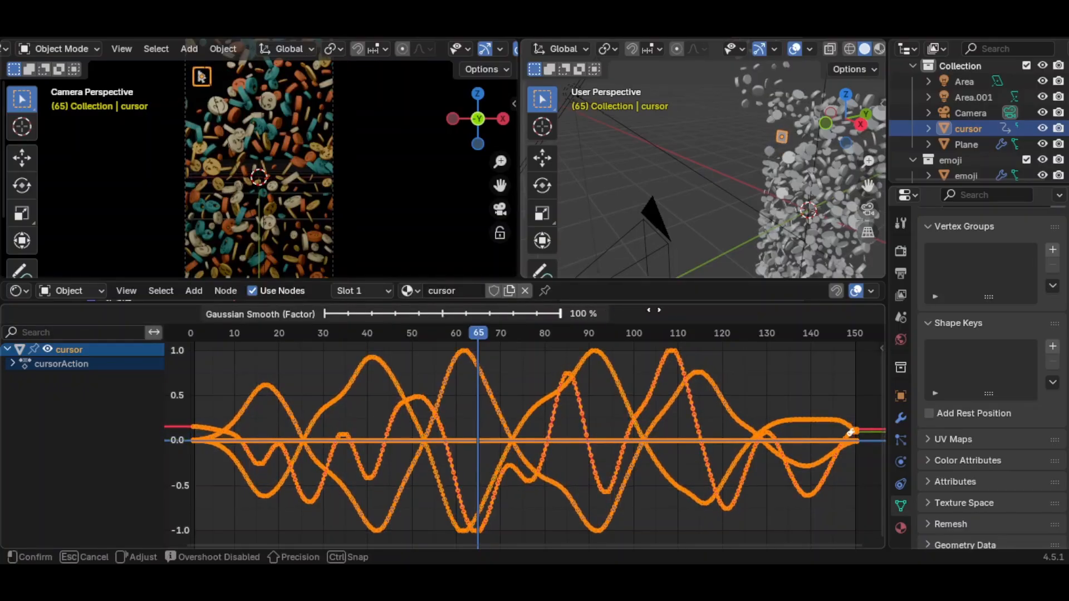
pyautogui.click(758, 305)
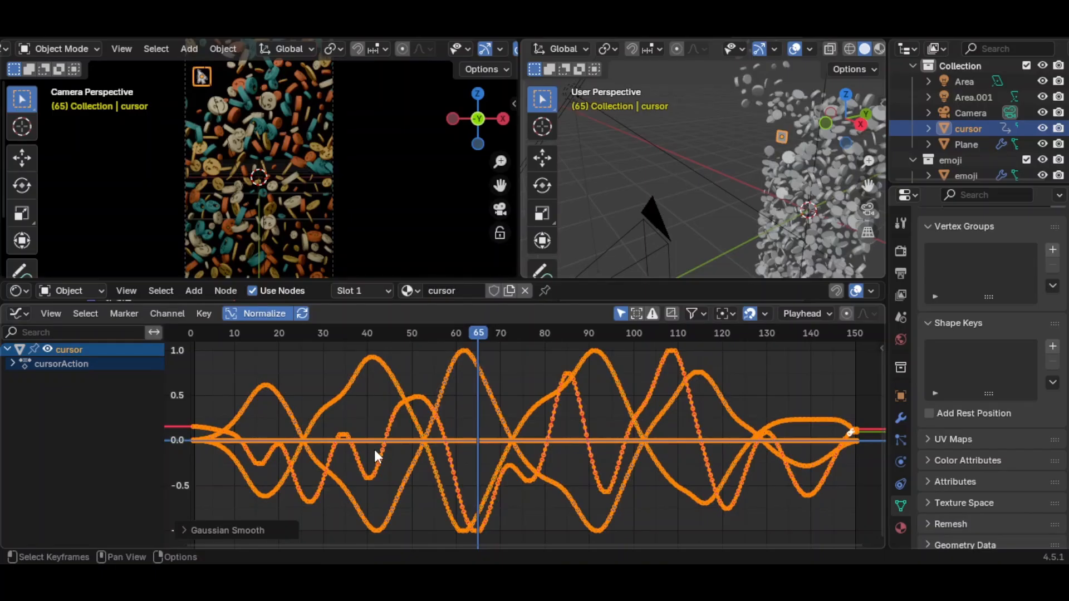
# Repeat the Gaussian smoothing many times until the cursor's F-curves become soft, rounded waves.
pyautogui.hotkey('shift', 'r')
pyautogui.hotkey('shift', 'r')
pyautogui.hotkey('shift', 'r')
pyautogui.hotkey('shift', 'r')
pyautogui.hotkey('shift', 'r')
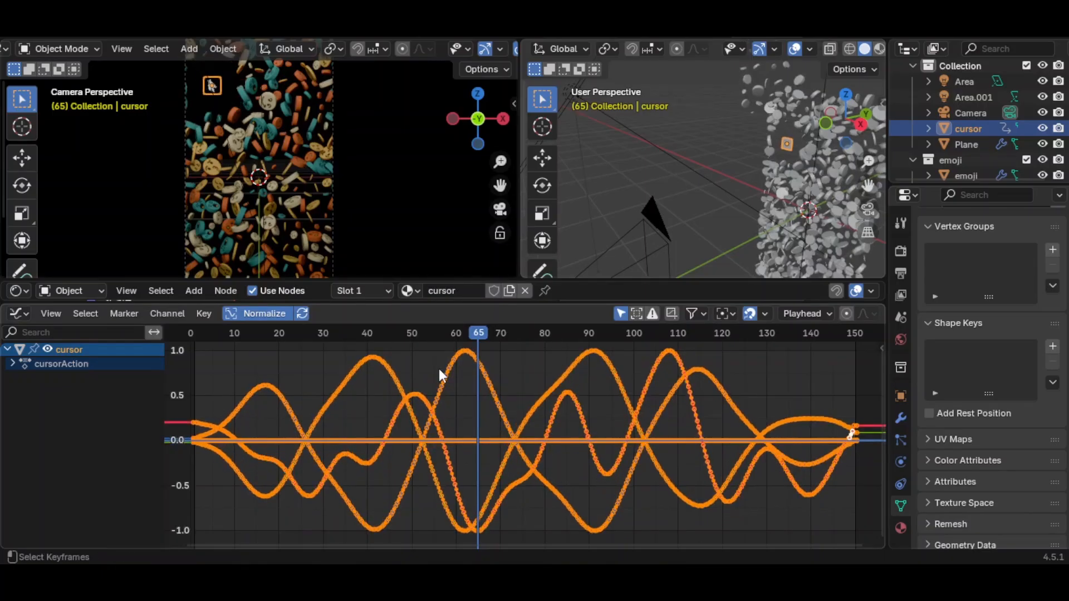
pyautogui.hotkey('shift', 'r')
pyautogui.hotkey('shift', 'r')
pyautogui.hotkey('shift', 'r')
pyautogui.hotkey('shift', 'r')
pyautogui.hotkey('shift', 'r')
pyautogui.hotkey('shift', 'r')
pyautogui.hotkey('shift', 'r')
pyautogui.hotkey('shift', 'r')
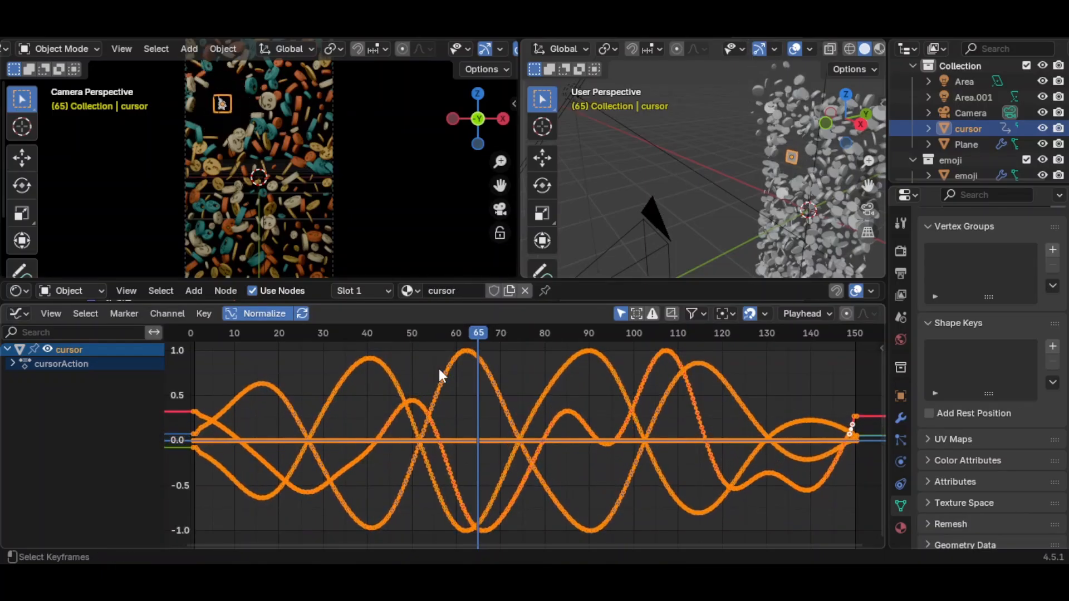
pyautogui.hotkey('shift', 'r')
pyautogui.hotkey('shift', 'r')
pyautogui.hotkey('shift', 'r')
pyautogui.hotkey('shift', 'r')
pyautogui.hotkey('shift', 'r')
pyautogui.hotkey('shift', 'r')
pyautogui.hotkey('shift', 'r')
pyautogui.hotkey('shift', 'r')
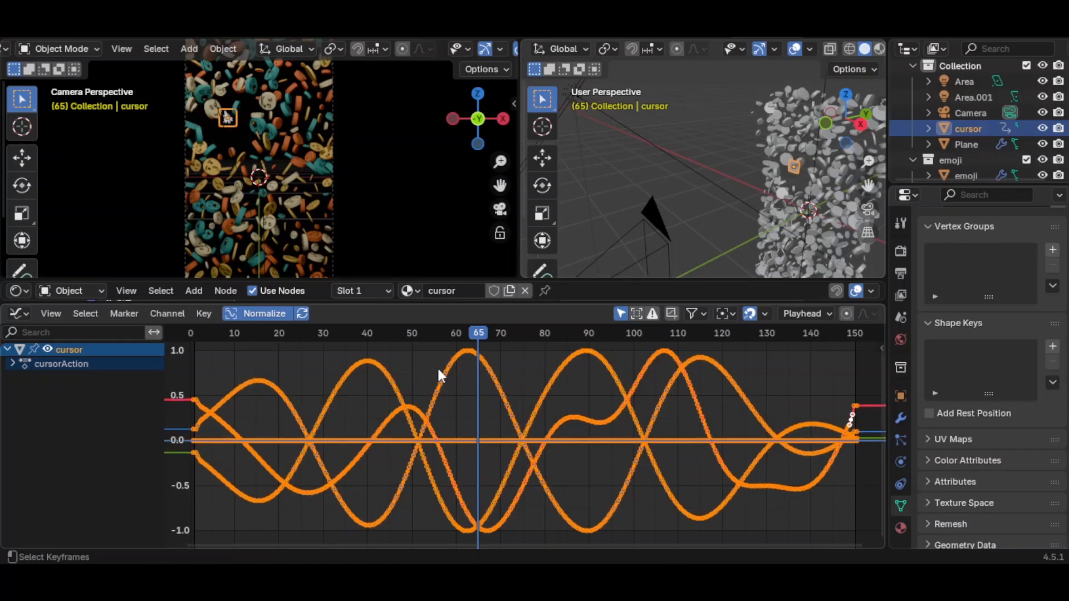
pyautogui.hotkey('shift', 'r')
pyautogui.hotkey('shift', 'r')
pyautogui.hotkey('shift', 'r')
pyautogui.hotkey('shift', 'r')
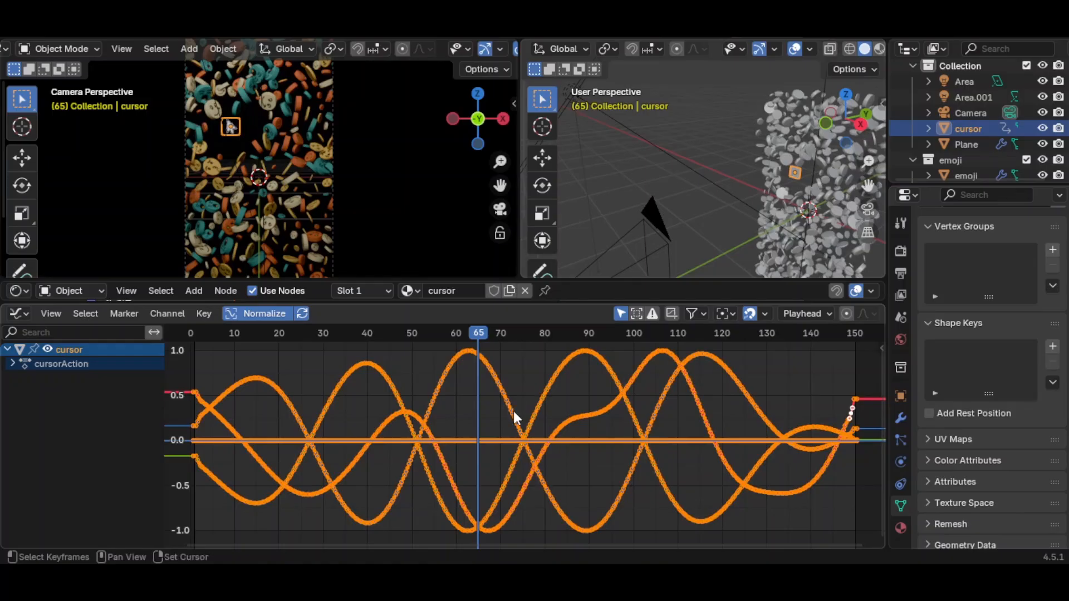
# Make the cursor's F-curves cyclic, deselect the keyframes and play the animation from frame 1.
pyautogui.hotkey('shift', 'e')
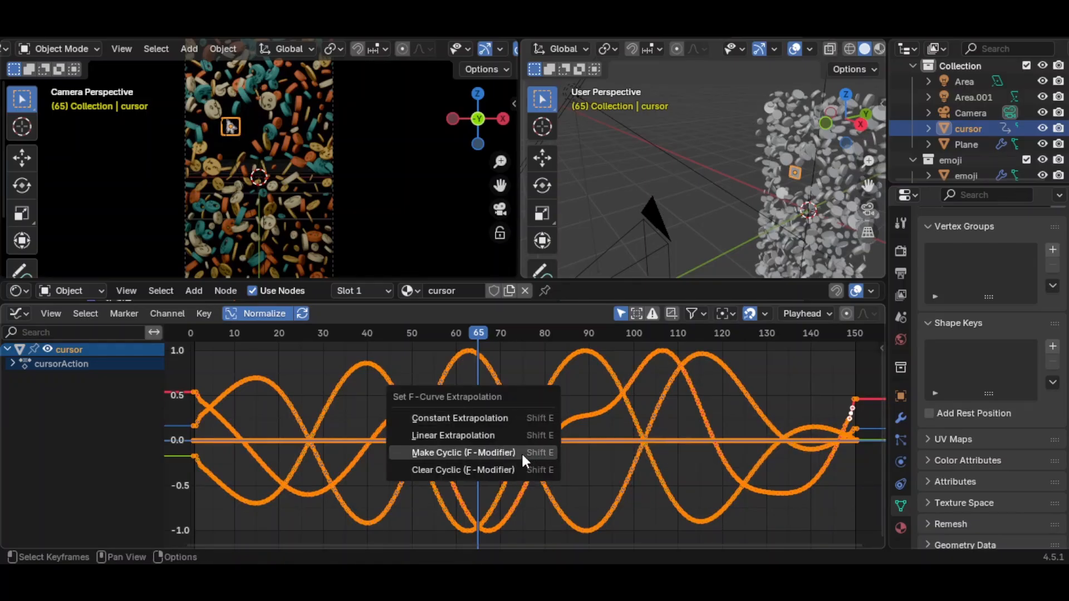
pyautogui.click(522, 452)
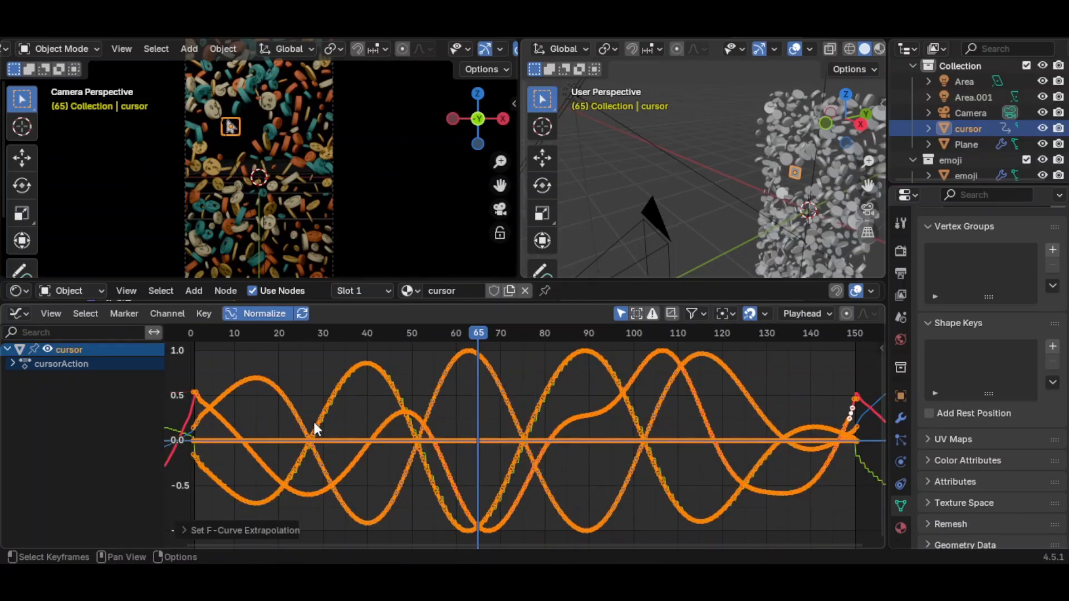
pyautogui.click(243, 352)
pyautogui.moveTo(198, 327); pyautogui.dragTo(199, 329)
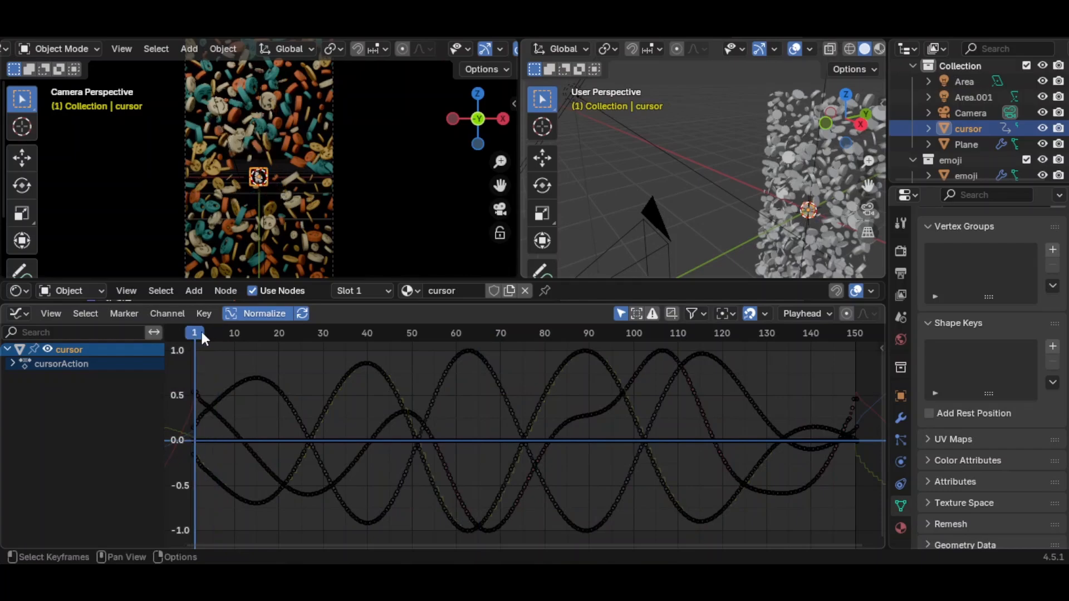
pyautogui.press('space')
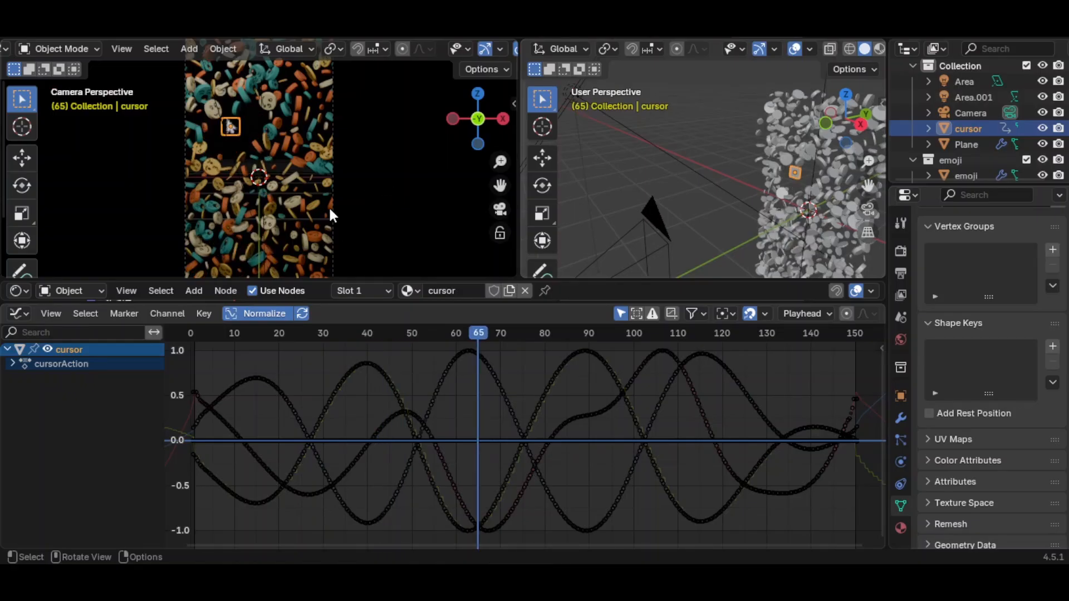
# Render frame 65, inspect the image up close and as a whole, and minimize the render window.
pyautogui.press('F12')
pyautogui.scroll(4, 502, 336)
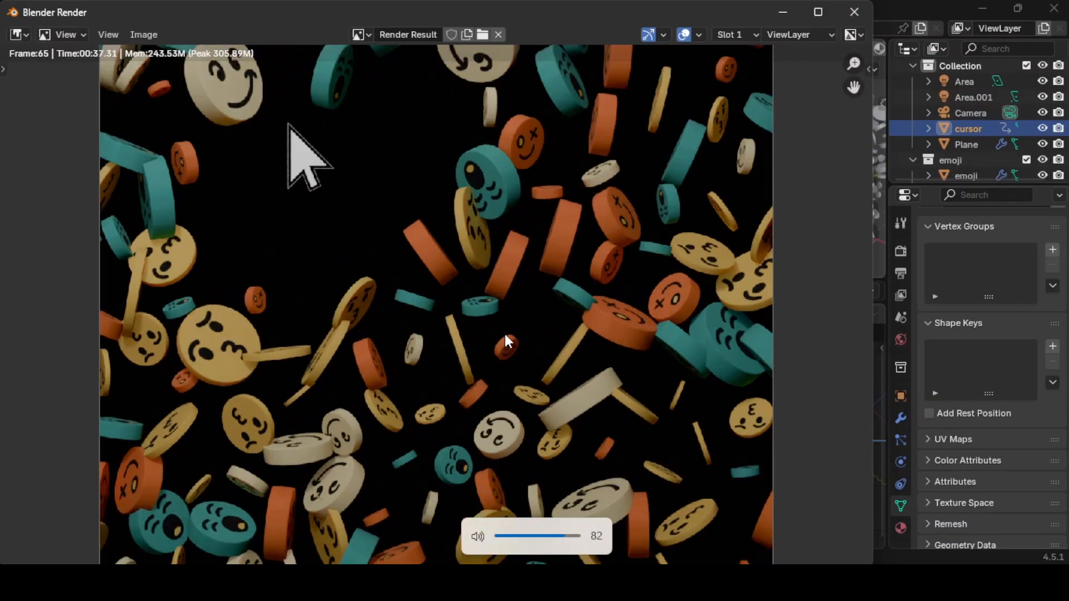
pyautogui.scroll(-5, 504, 333)
pyautogui.scroll(2, 503, 333)
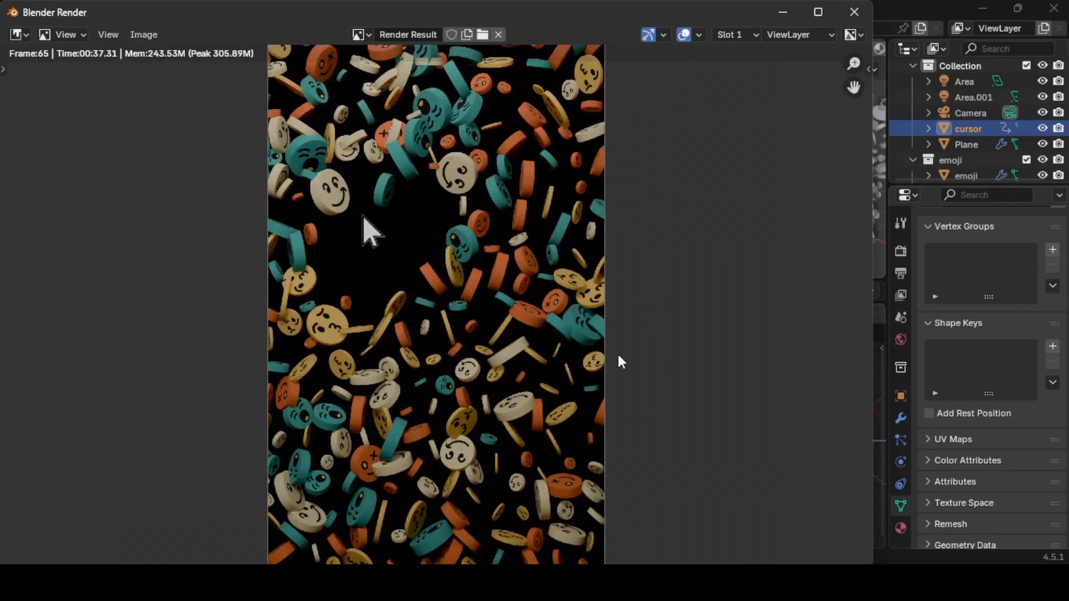
pyautogui.click(770, 17)
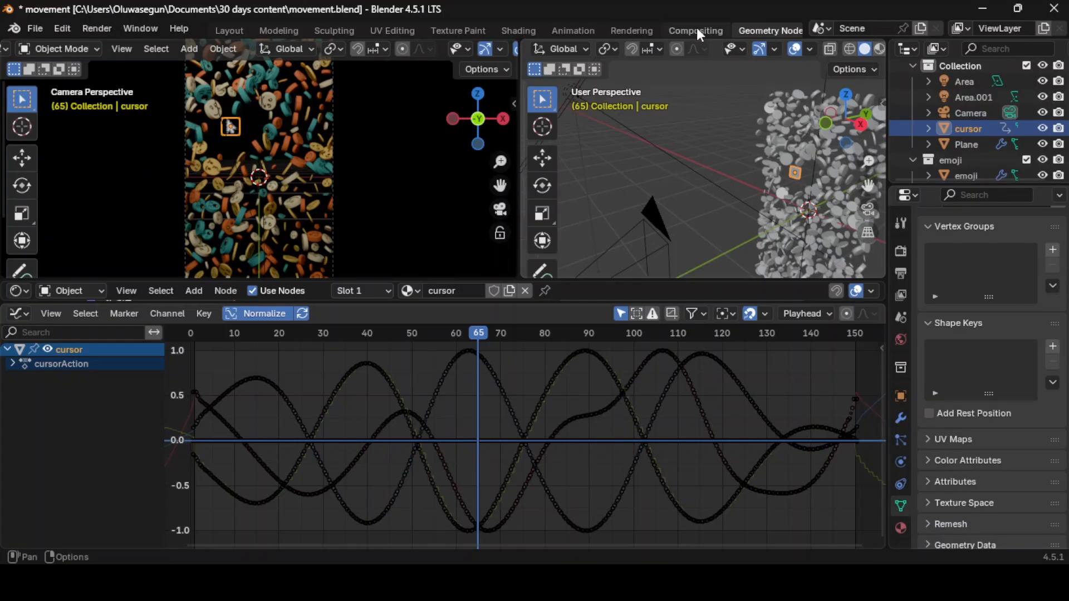
# Switch to the Compositing workspace, enable nodes and shrink the backdrop image behind the node tree.
pyautogui.click(696, 30)
pyautogui.click(177, 49)
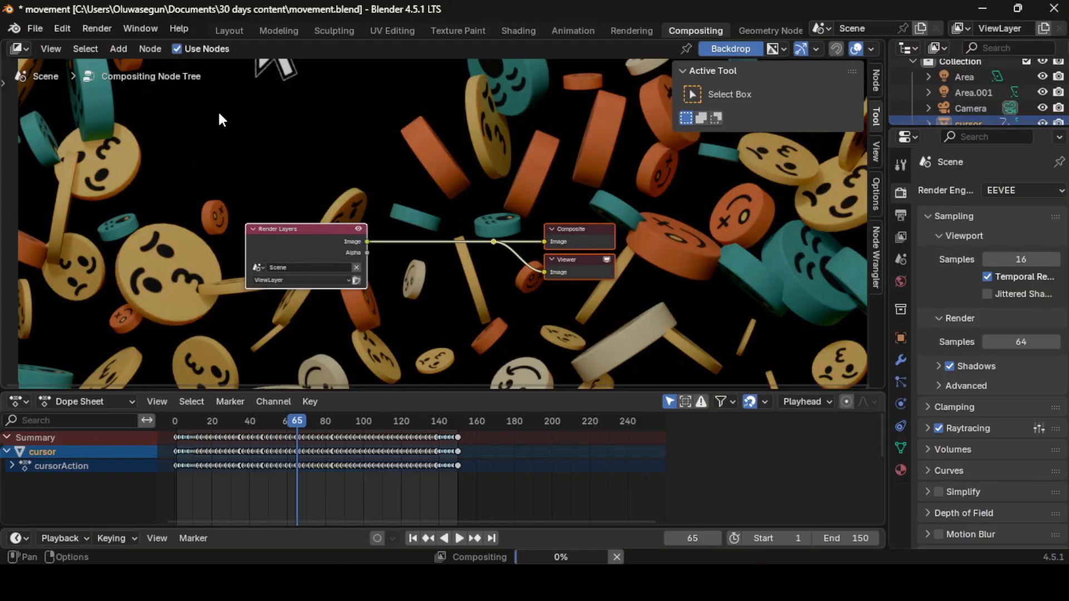
pyautogui.press('v')
pyautogui.press('v')
pyautogui.press('v')
pyautogui.press('v')
pyautogui.press('v')
pyautogui.press('v')
pyautogui.press('v')
pyautogui.press('v')
pyautogui.press('v')
pyautogui.press('v')
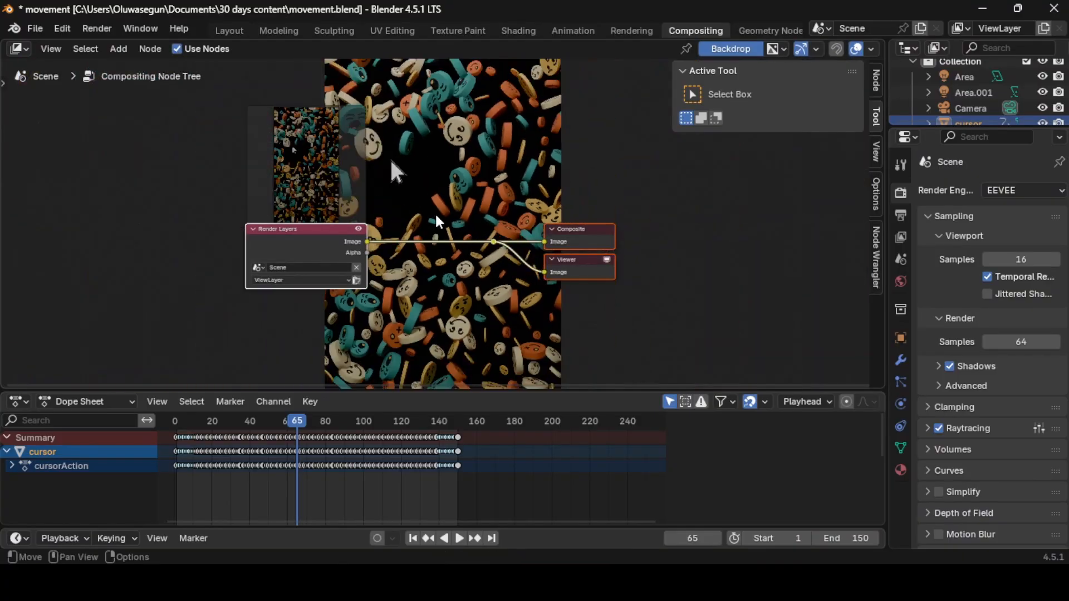
pyautogui.scroll(2, 432, 206)
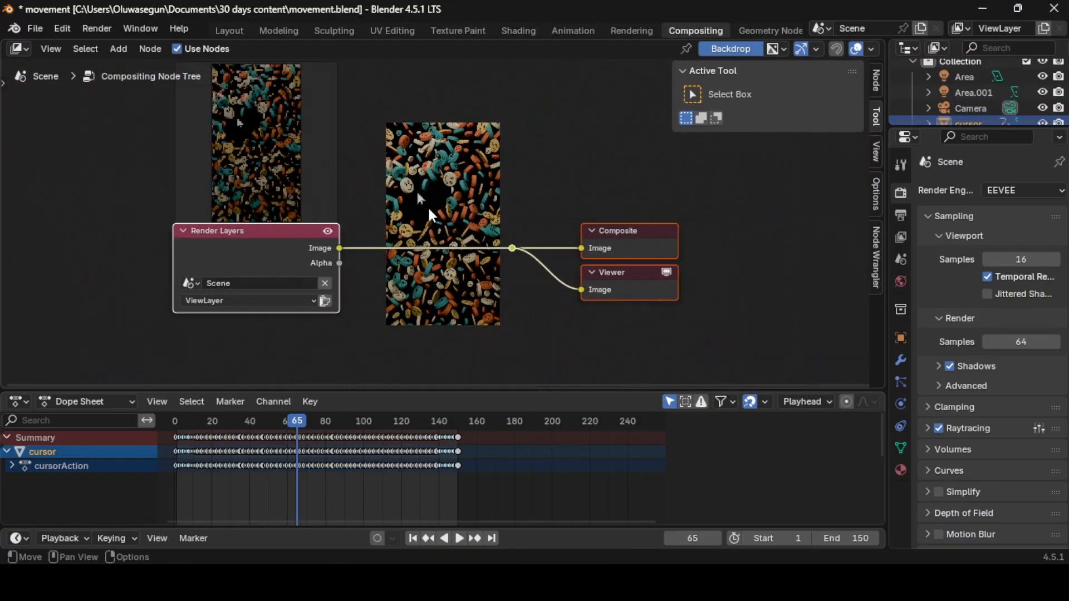
# Insert a Denoise node on the link after Render Layers and spread the nodes apart.
pyautogui.hotkey('shift', 'a')
pyautogui.write('de')
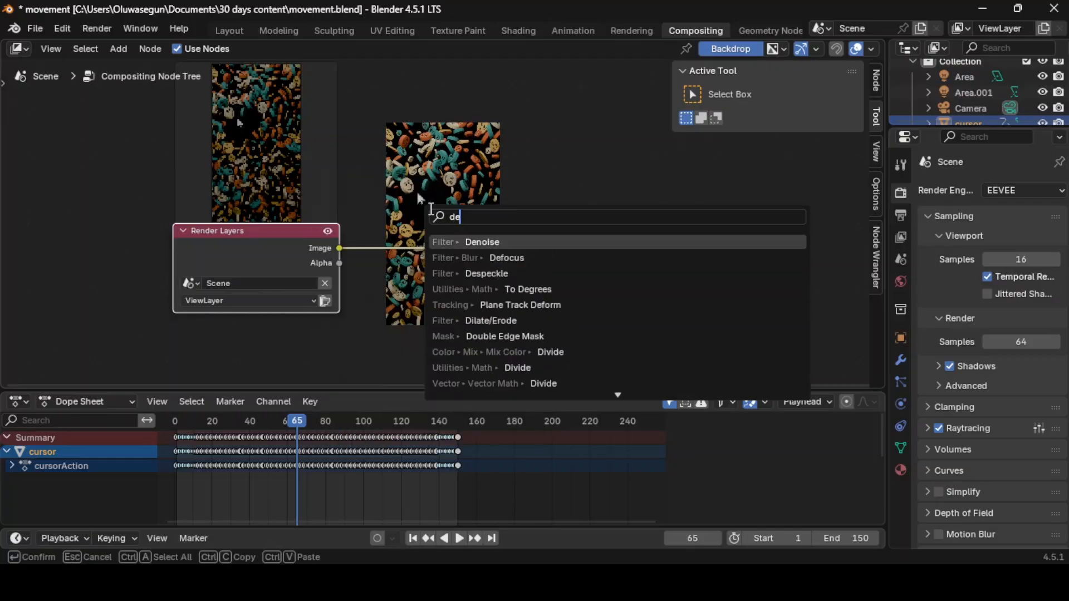
pyautogui.write('noise')
pyautogui.press('Return')
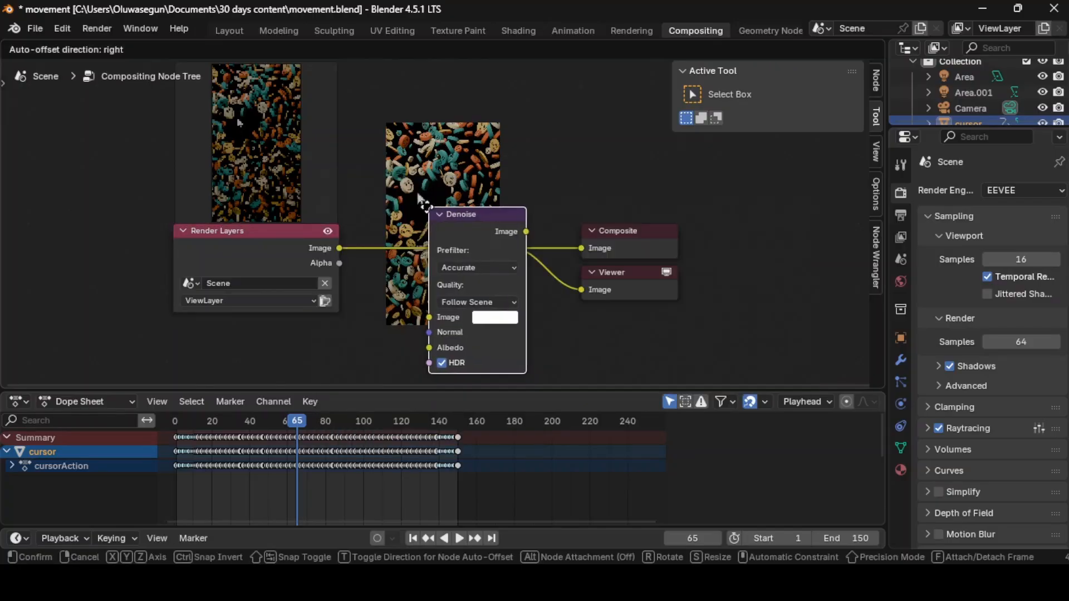
pyautogui.click(366, 203)
pyautogui.moveTo(285, 253); pyautogui.dragTo(203, 242)
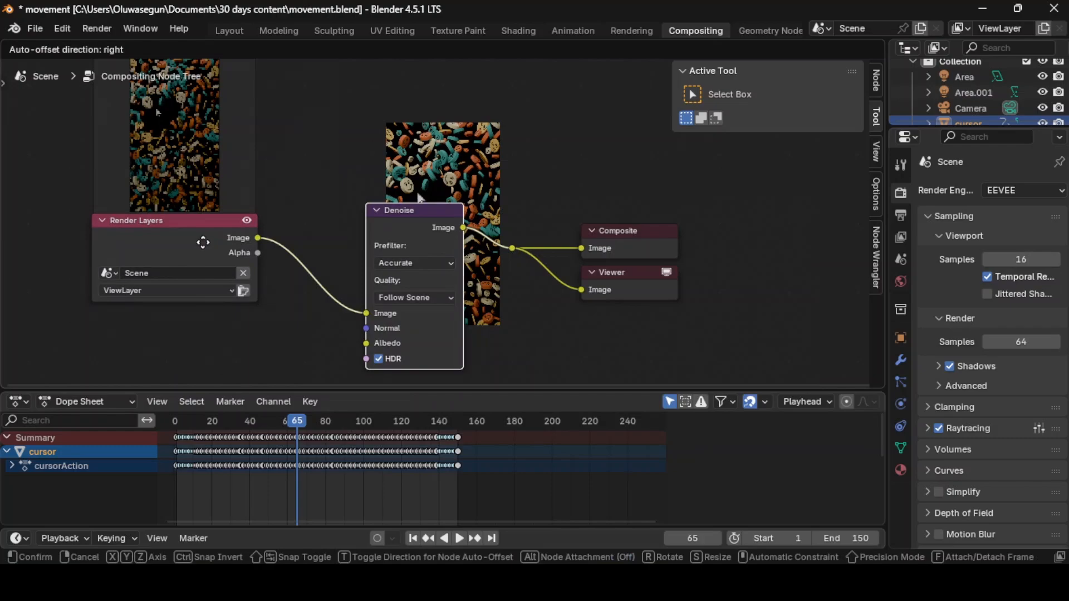
pyautogui.click(203, 242)
pyautogui.scroll(1, 439, 288)
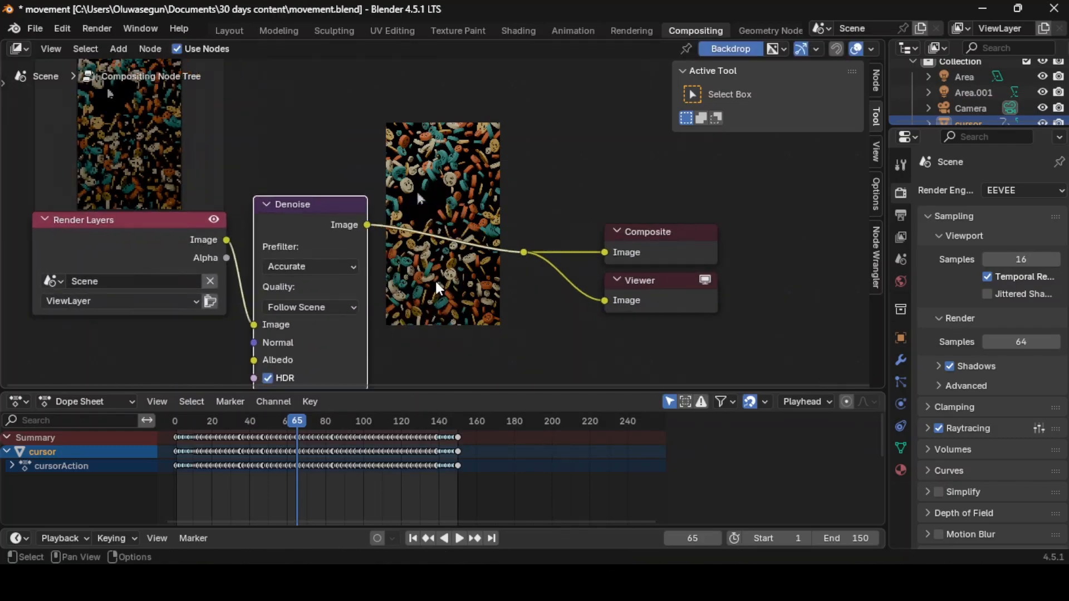
# Enlarge the backdrop slightly and insert a Glare node set to Bloom after the Denoise node.
pyautogui.scroll(-1, 440, 288)
pyautogui.hotkey('alt', 'v')
pyautogui.hotkey('alt', 'v')
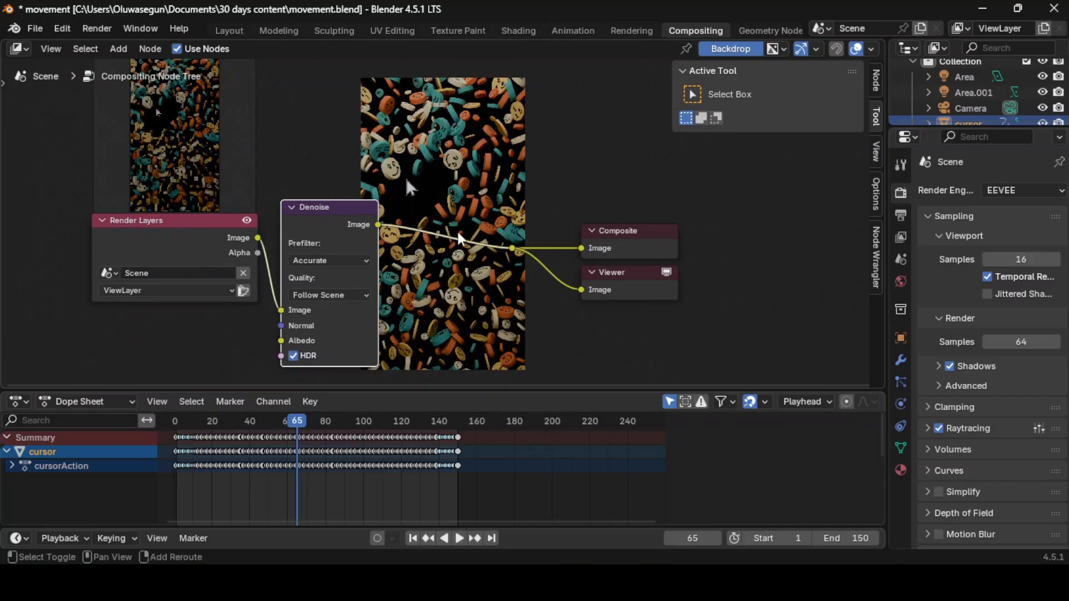
pyautogui.hotkey('shift', 'a')
pyautogui.write('bloom')
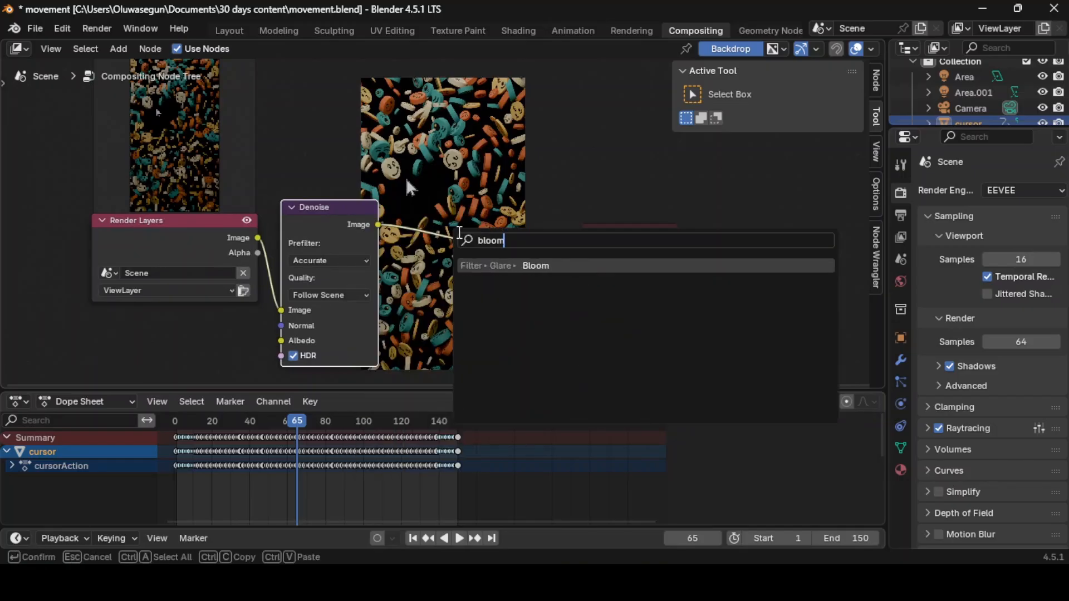
pyautogui.click(523, 268)
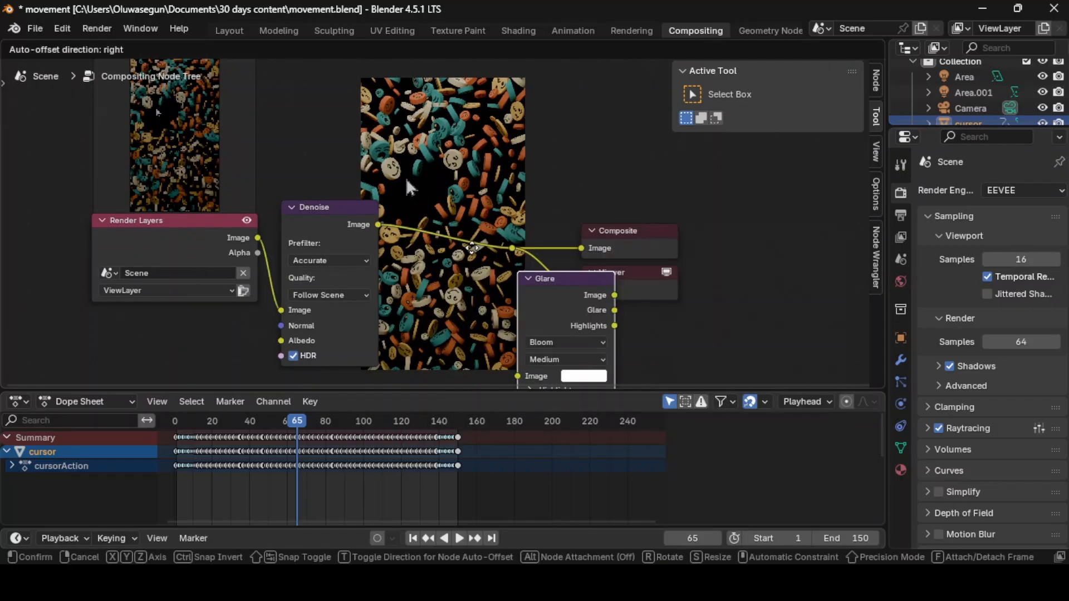
pyautogui.click(422, 212)
# Set the Glare node's strength to 0.1 and move the node closer to the Denoise node.
pyautogui.click(457, 355)
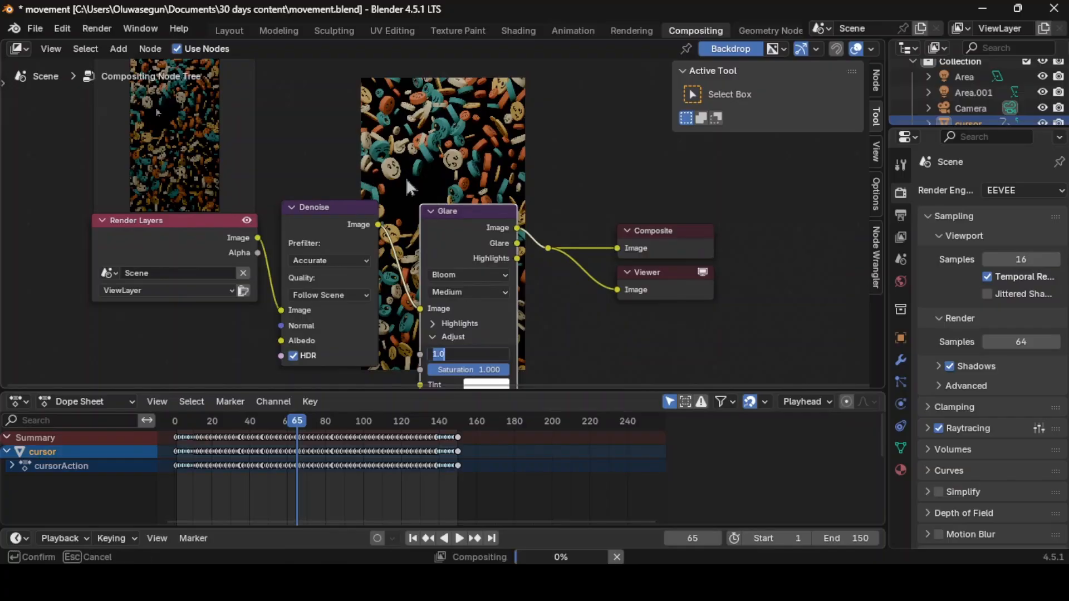
pyautogui.press('BackSpace')
pyautogui.write('.1')
pyautogui.press('Return')
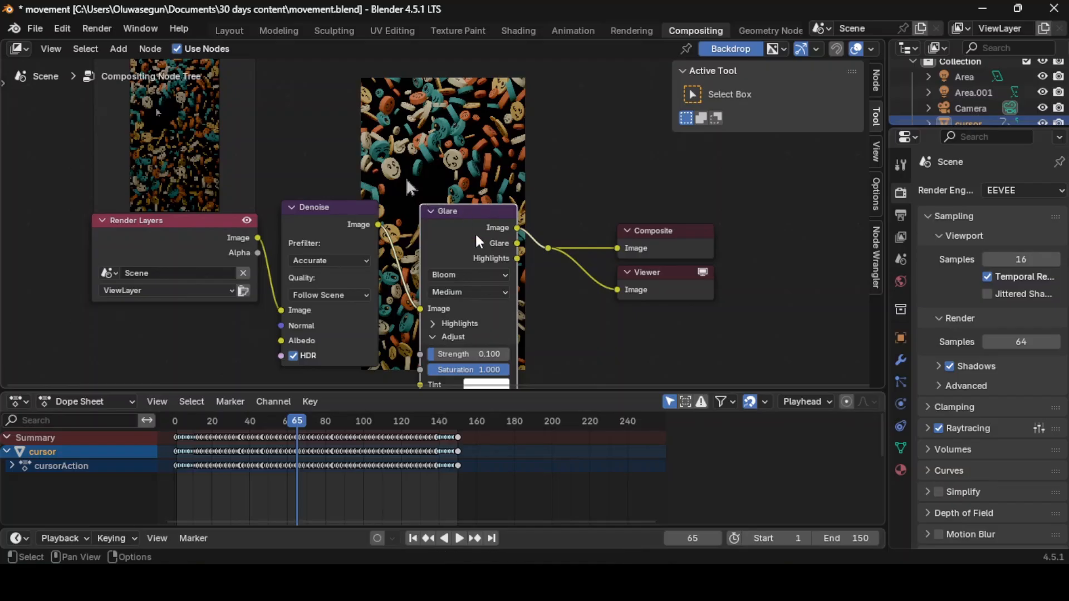
pyautogui.scroll(4, 414, 182)
pyautogui.scroll(-4, 414, 184)
pyautogui.moveTo(455, 246); pyautogui.dragTo(437, 242)
pyautogui.hotkey('shift', 'a')
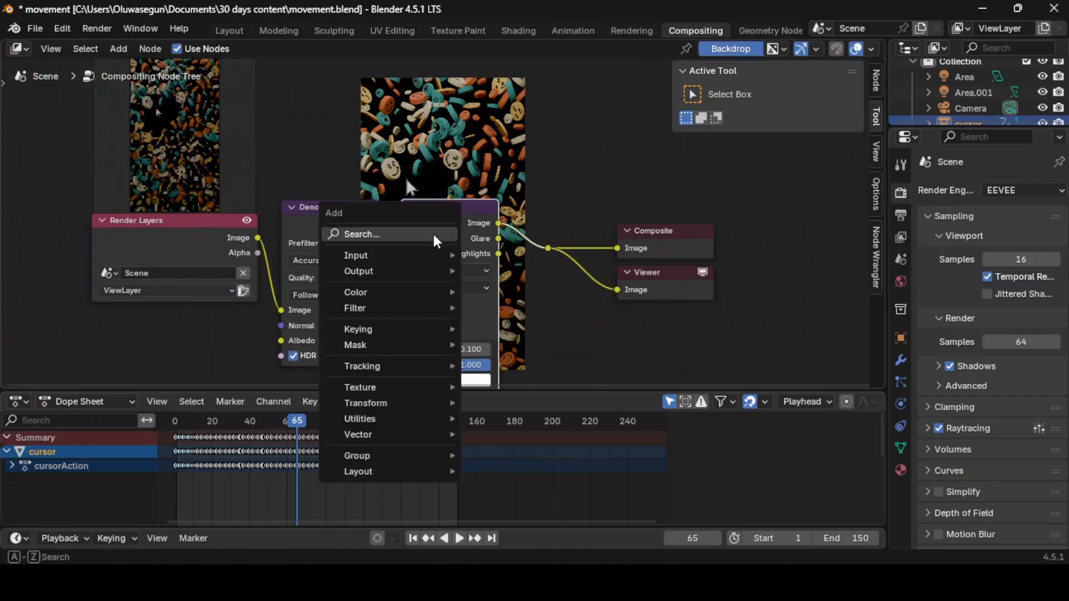
pyautogui.write('H')
pyautogui.press('Return')
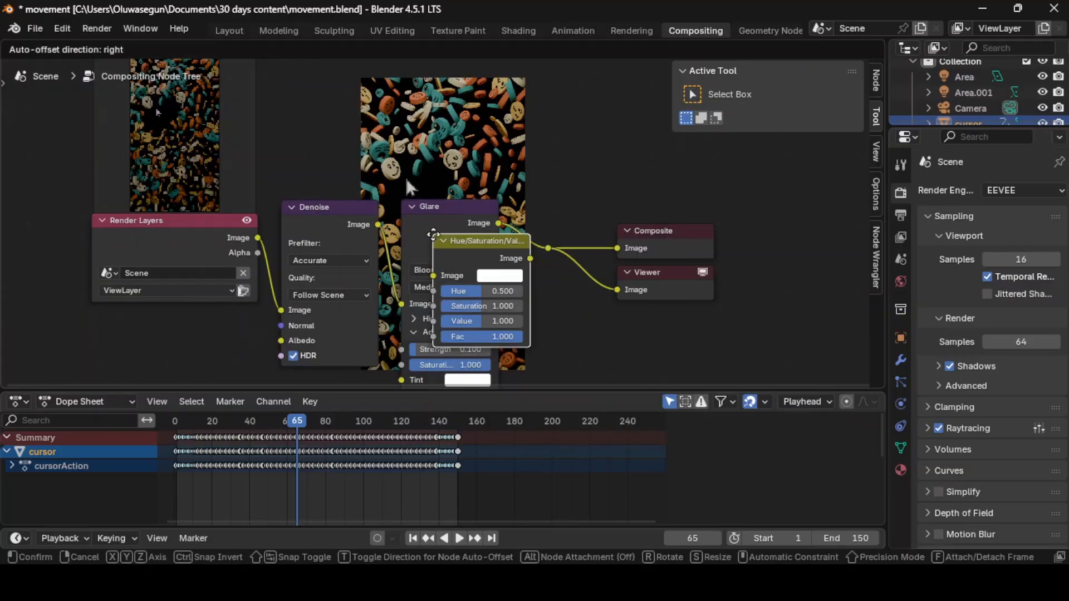
pyautogui.press('Escape')
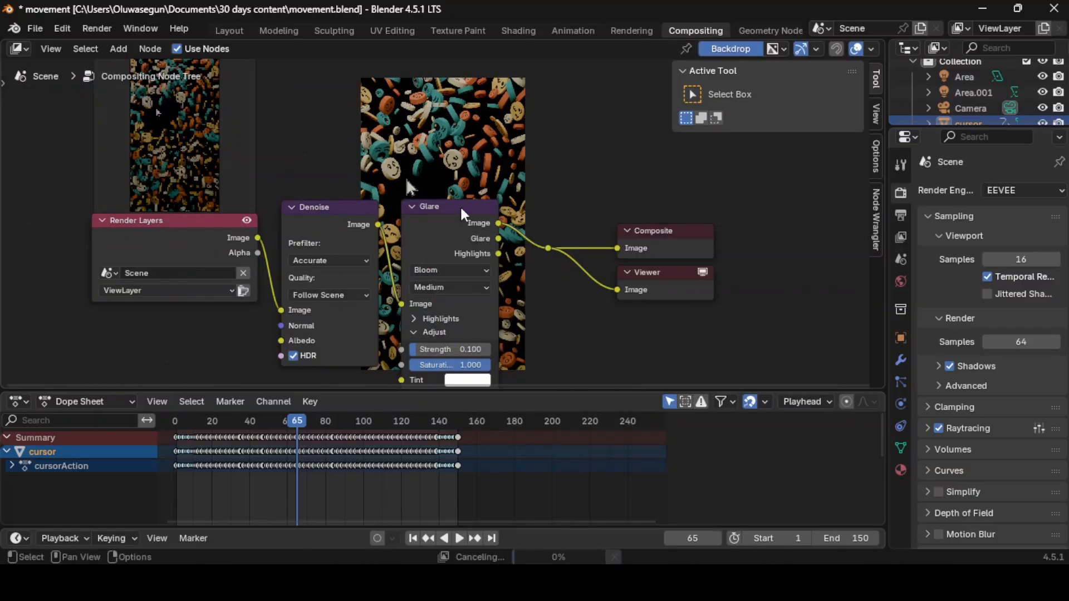
# Insert a Hue/Saturation/Value node on the link between the Glare node and the outputs.
pyautogui.hotkey('shift', 'a')
pyautogui.click(473, 220)
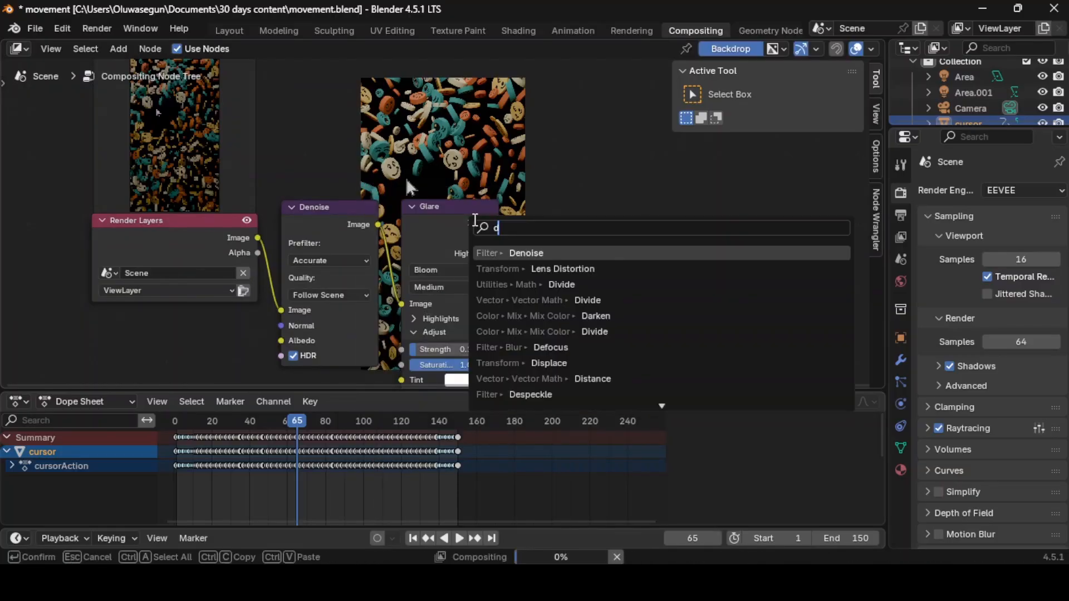
pyautogui.write('s')
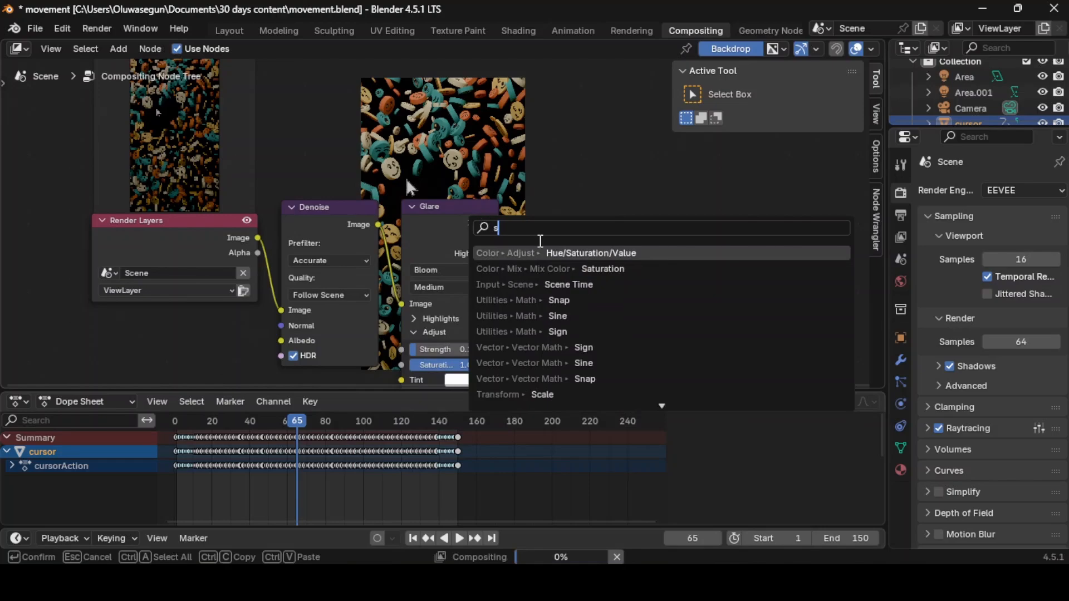
pyautogui.click(571, 253)
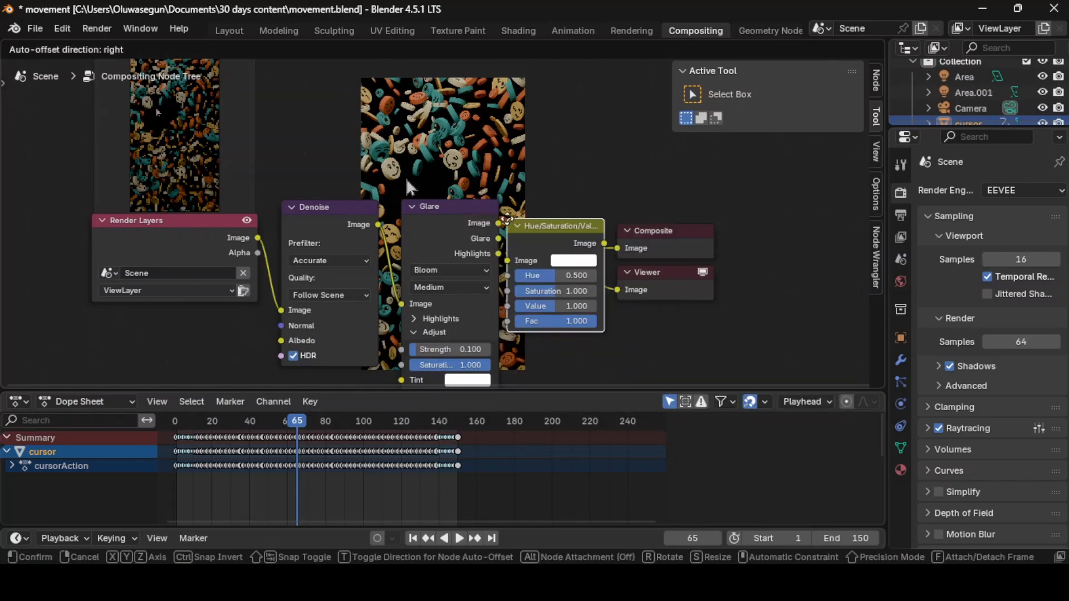
pyautogui.click(511, 225)
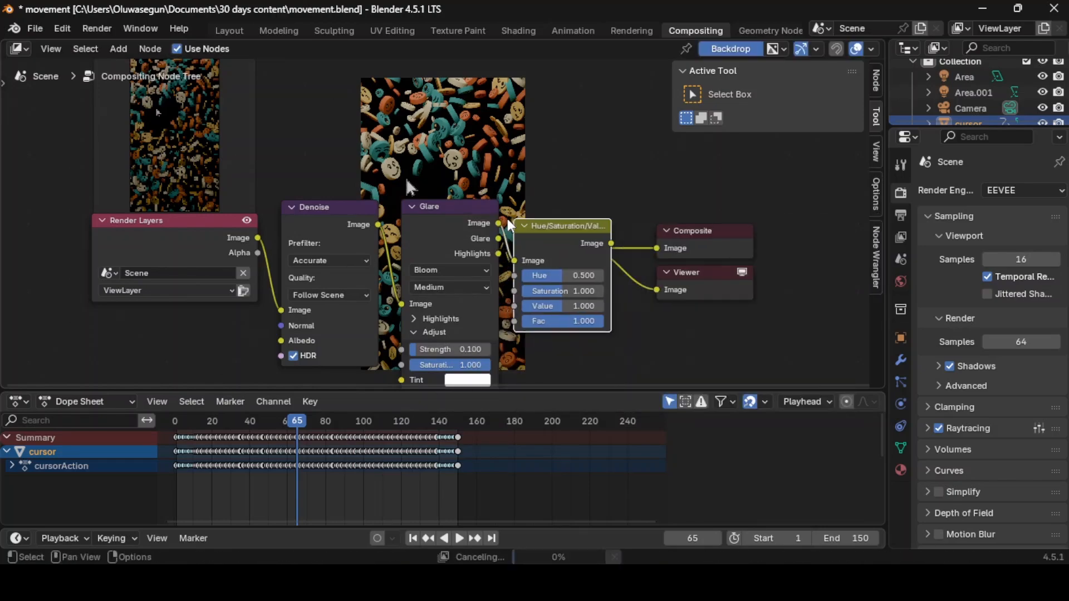
# Set the Hue/Saturation/Value node's saturation to 1.2.
pyautogui.click(582, 291)
pyautogui.write('1')
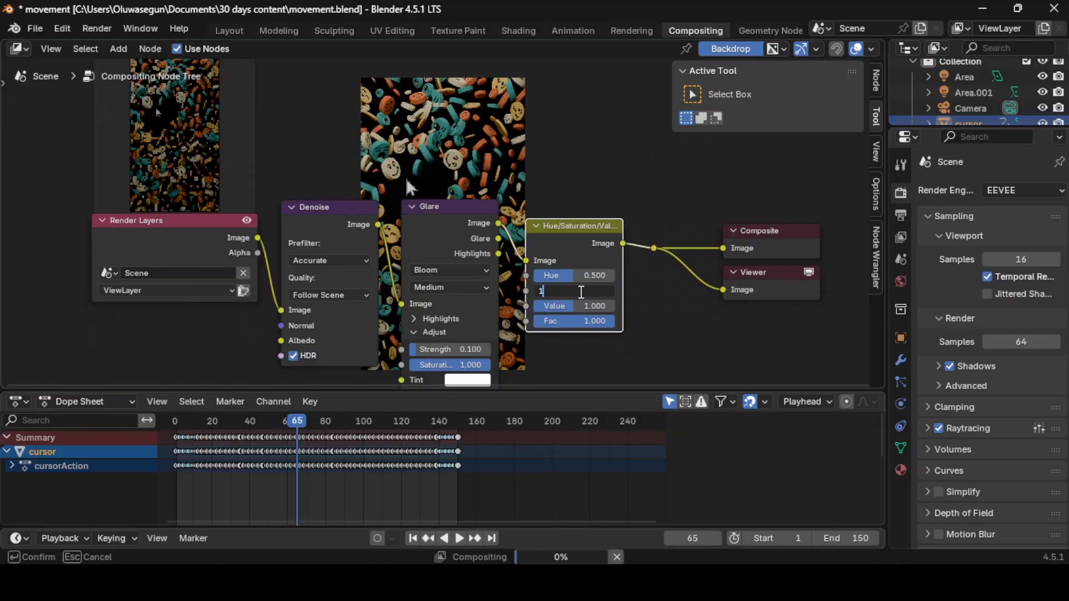
pyautogui.write('.25')
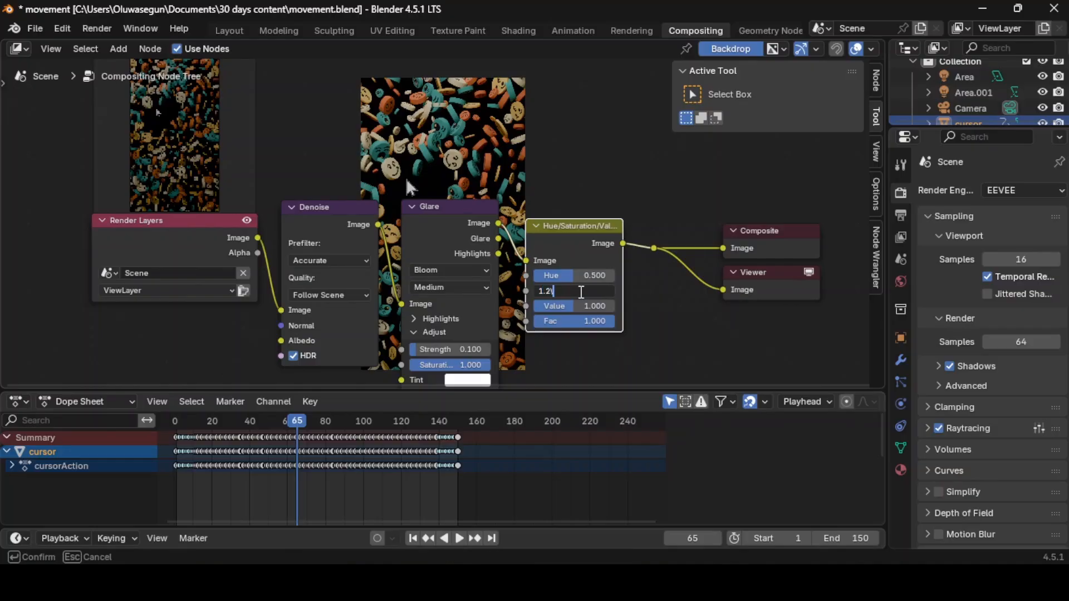
pyautogui.press('Return')
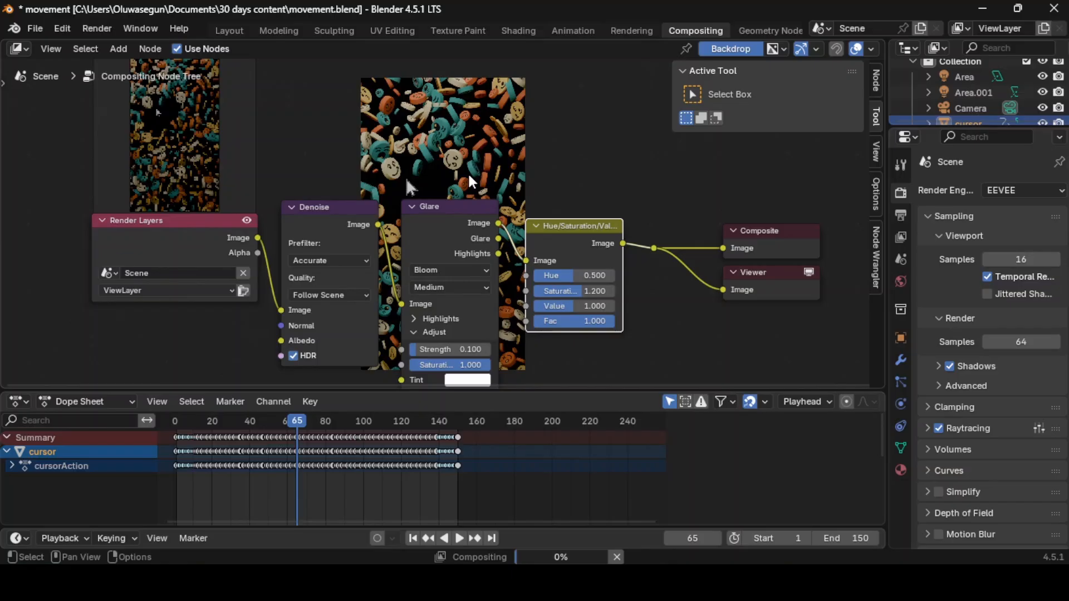
# Reduce the Hue/Saturation/Value node's saturation to 1.05.
pyautogui.scroll(1, 457, 160)
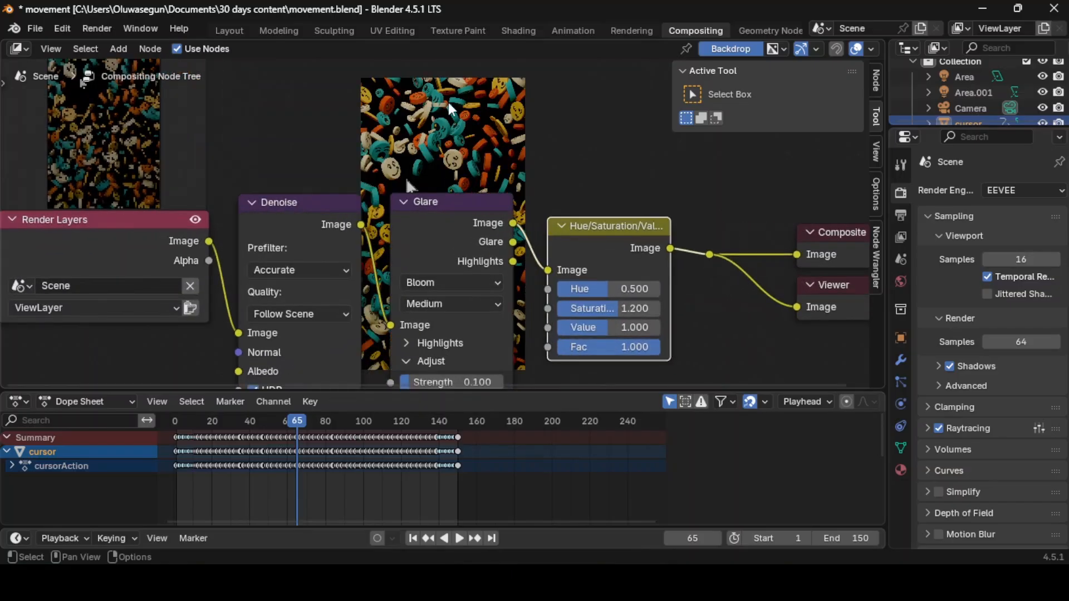
pyautogui.scroll(-1, 457, 167)
pyautogui.click(598, 296)
pyautogui.write('1')
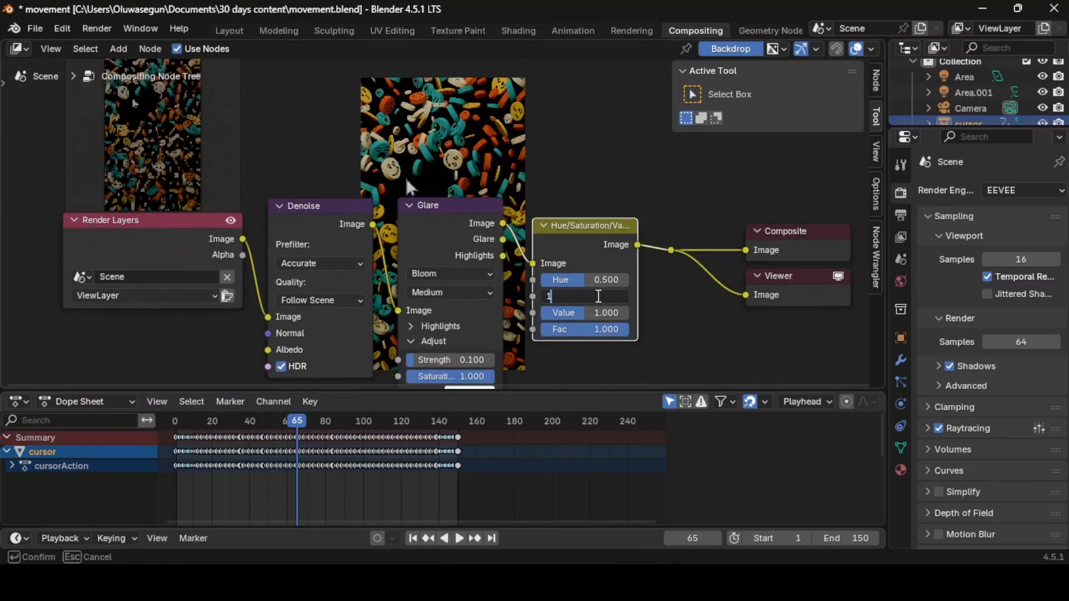
pyautogui.write('.050')
pyautogui.press('Return')
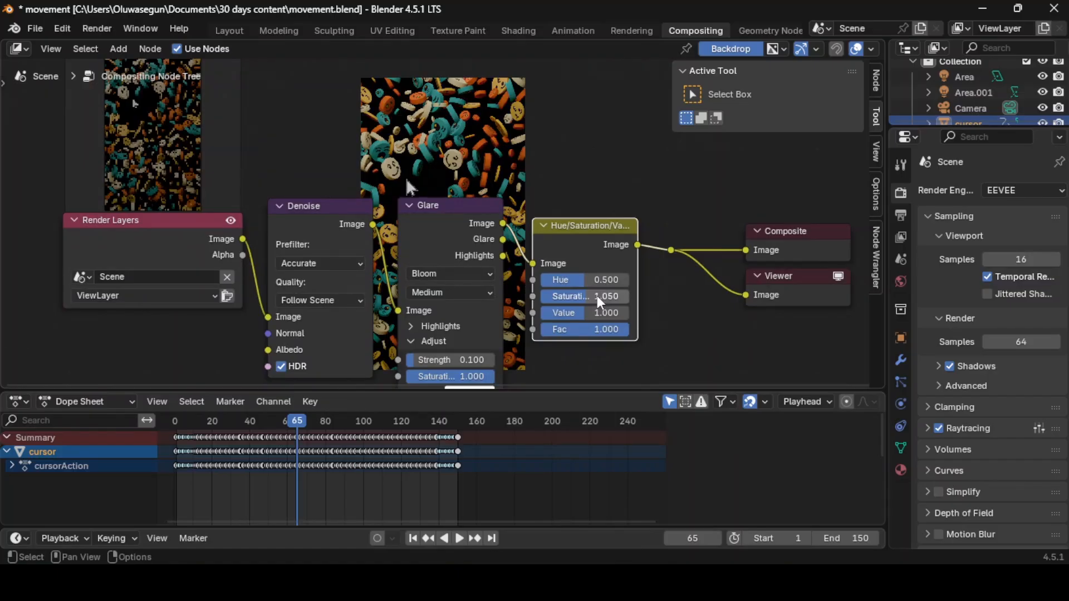
# Insert a Brightness/Contrast node after the Hue/Saturation/Value node and set its contrast to 0.5.
pyautogui.scroll(1, 406, 176)
pyautogui.scroll(-2, 396, 175)
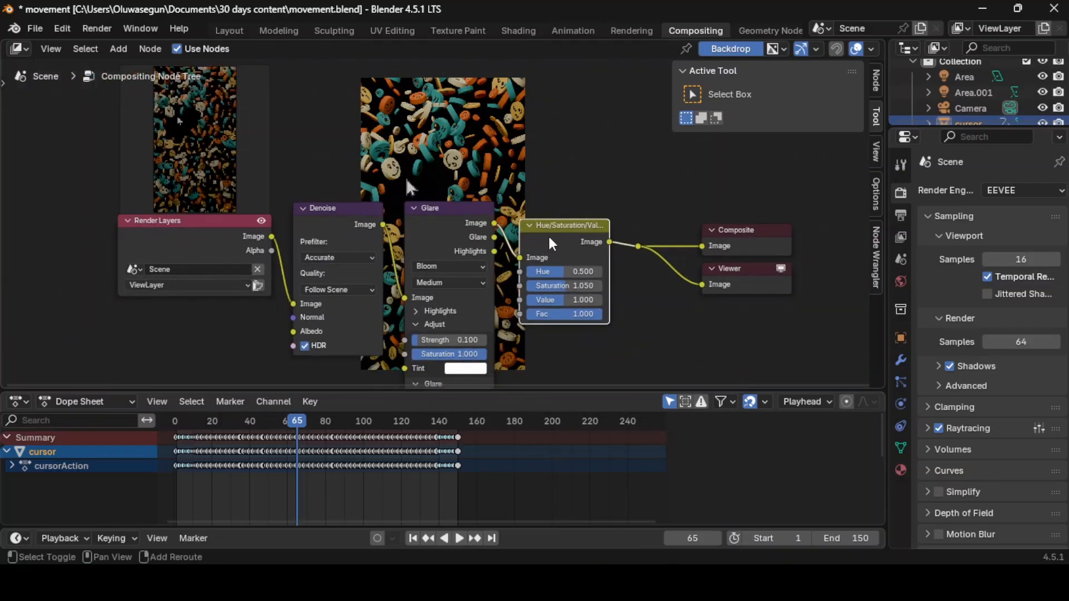
pyautogui.hotkey('shift', 'a')
pyautogui.write('bright')
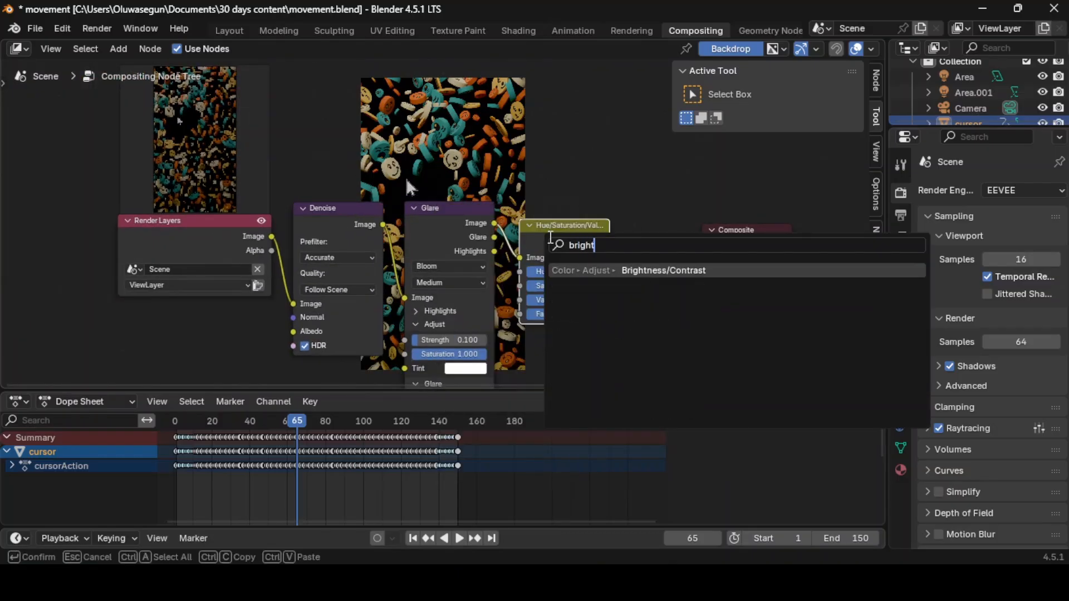
pyautogui.click(644, 270)
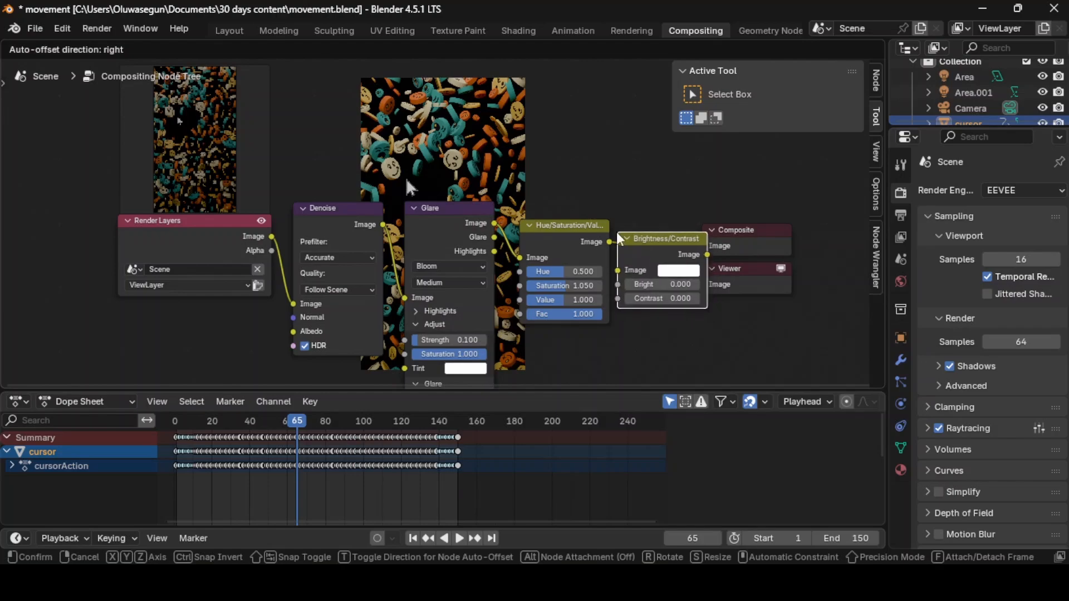
pyautogui.click(649, 274)
pyautogui.click(702, 301)
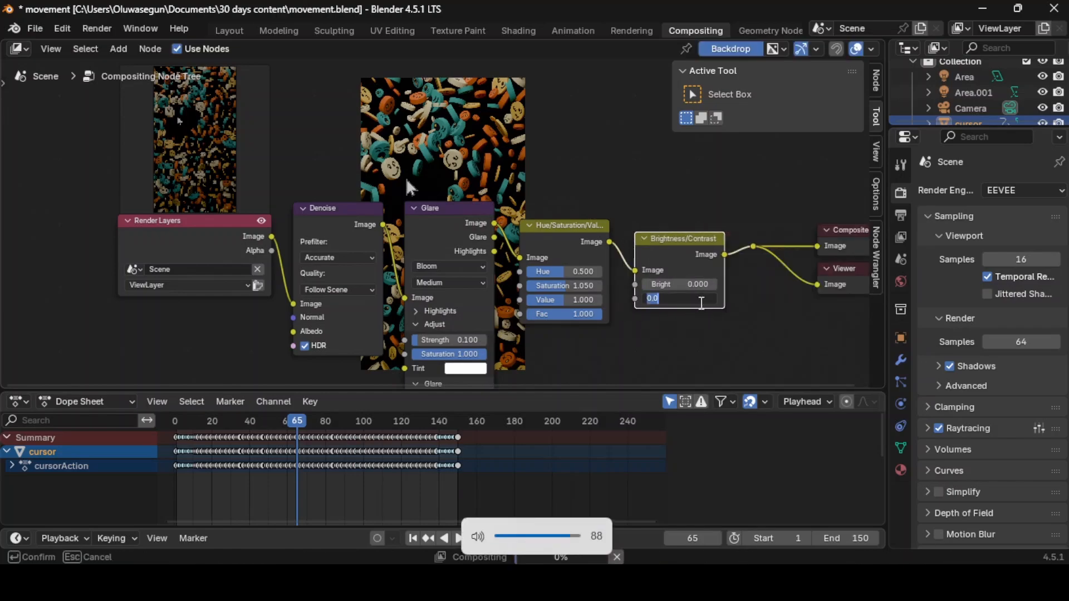
pyautogui.write('0.5')
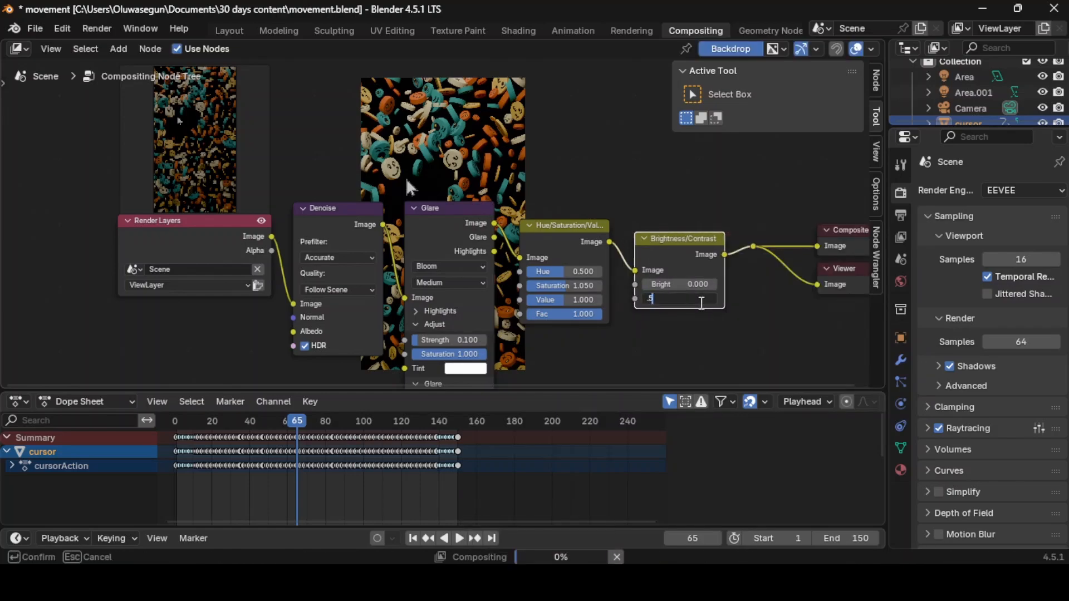
pyautogui.press('Return')
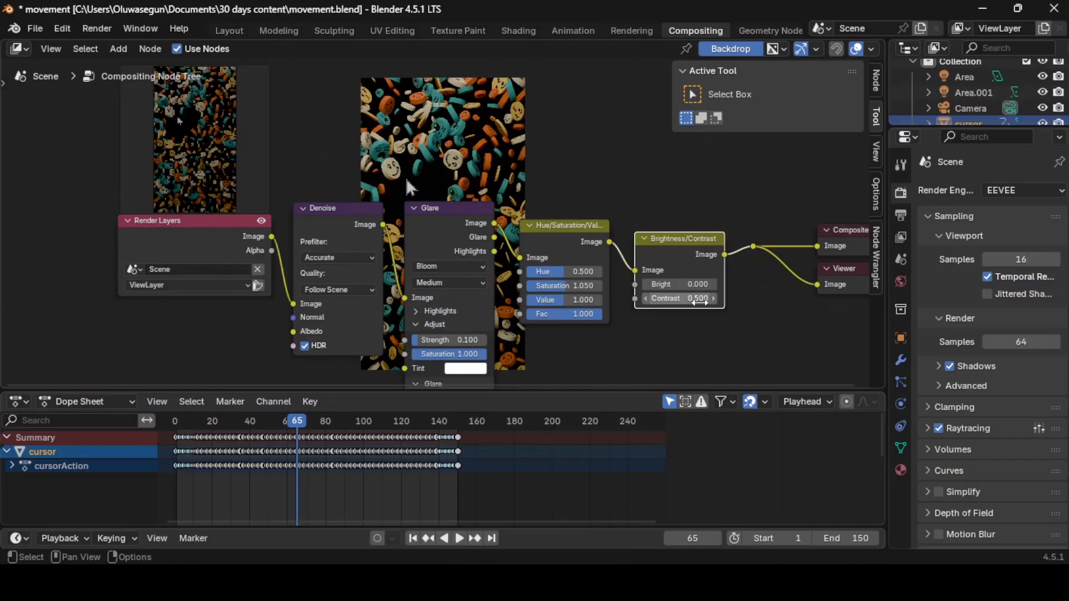
# Insert a Color Balance node between the Brightness/Contrast node and the Composite and Viewer outputs.
pyautogui.hotkey('shift', 'a')
pyautogui.write('colo')
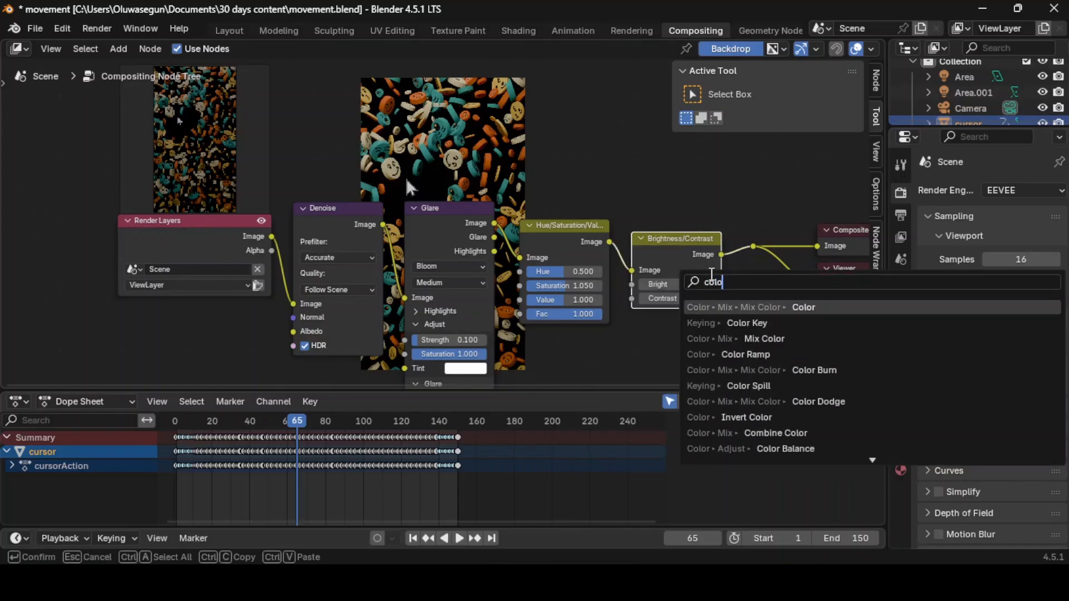
pyautogui.write('r ba')
pyautogui.press('Return')
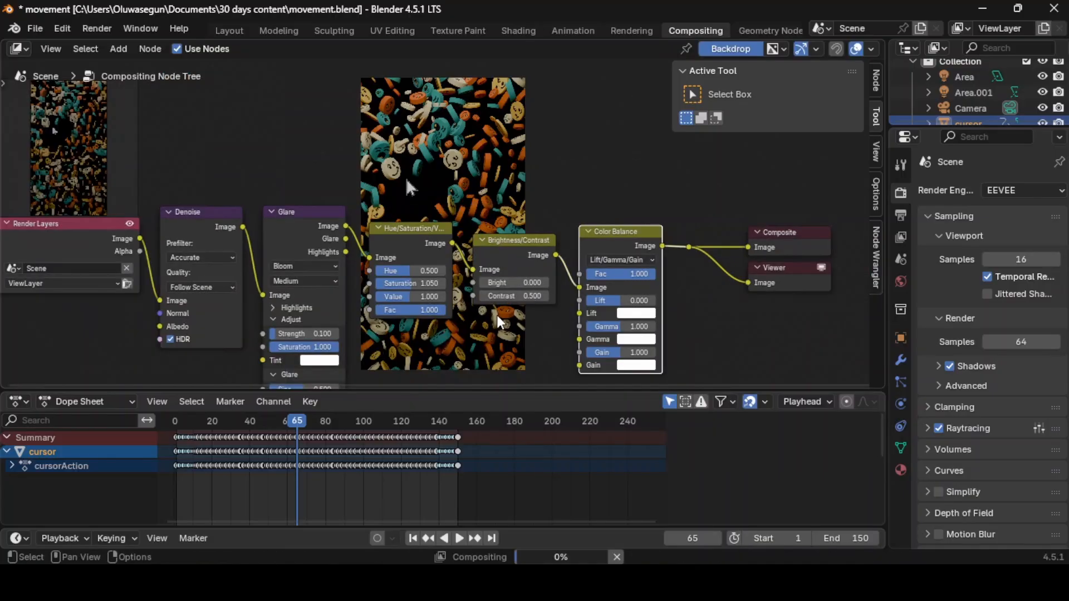
pyautogui.scroll(-1, 504, 322)
pyautogui.moveTo(507, 322); pyautogui.dragTo(518, 295, button='middle')
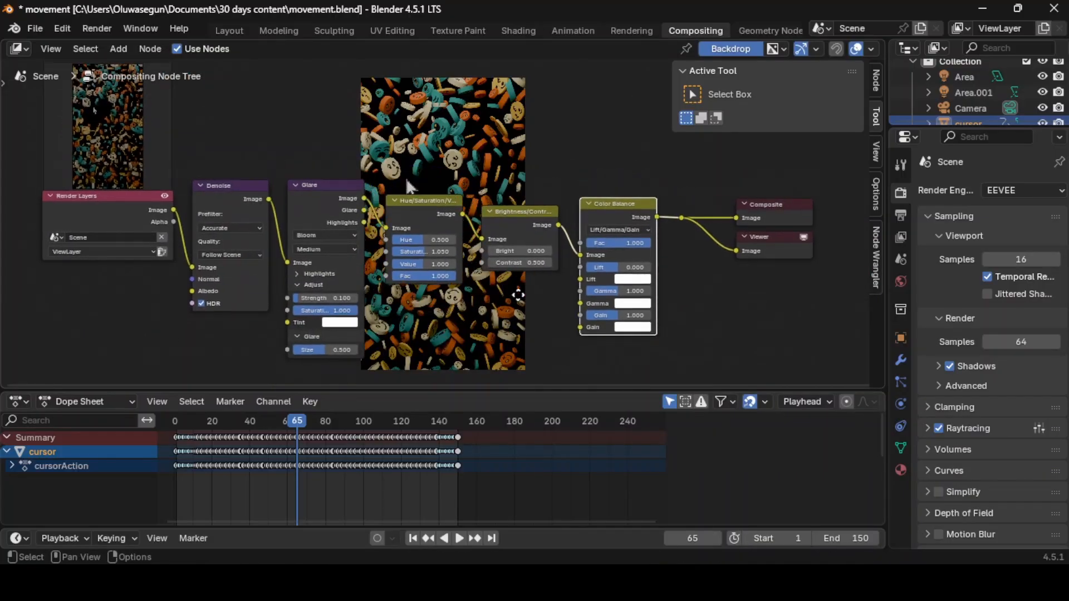